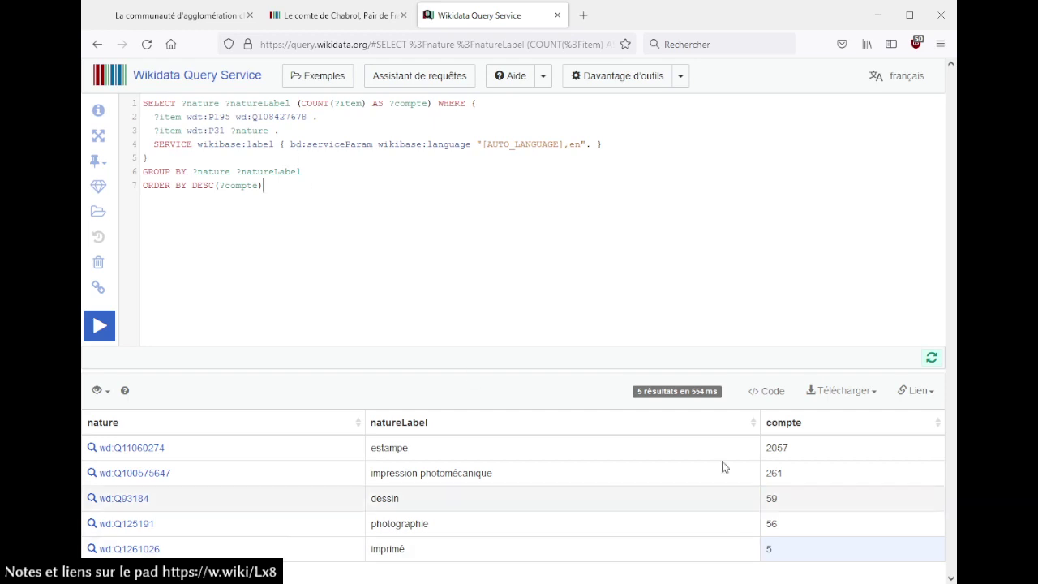
Replace the P31 property in the query's second triple with "dépeint" (P180)
{"action": "mouse_move", "coordinate": [211, 128]}
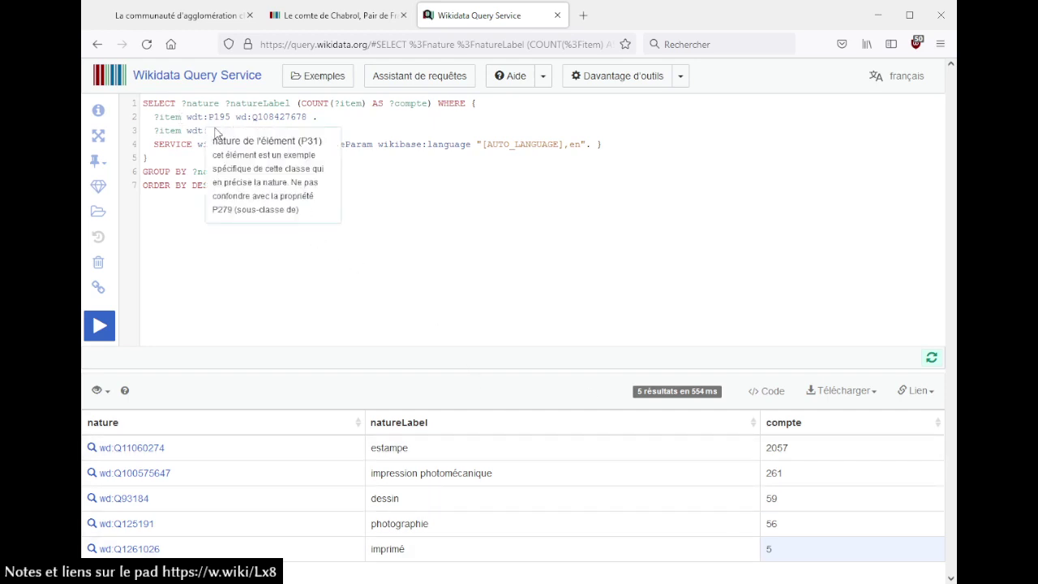
{"action": "double_click", "coordinate": [218, 128]}
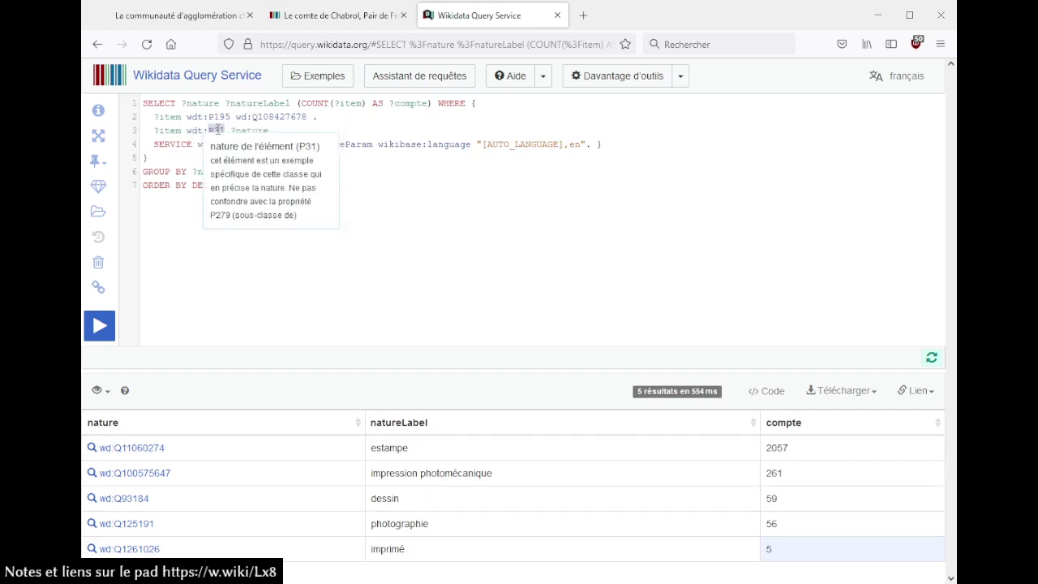
{"action": "key", "text": "BackSpace"}
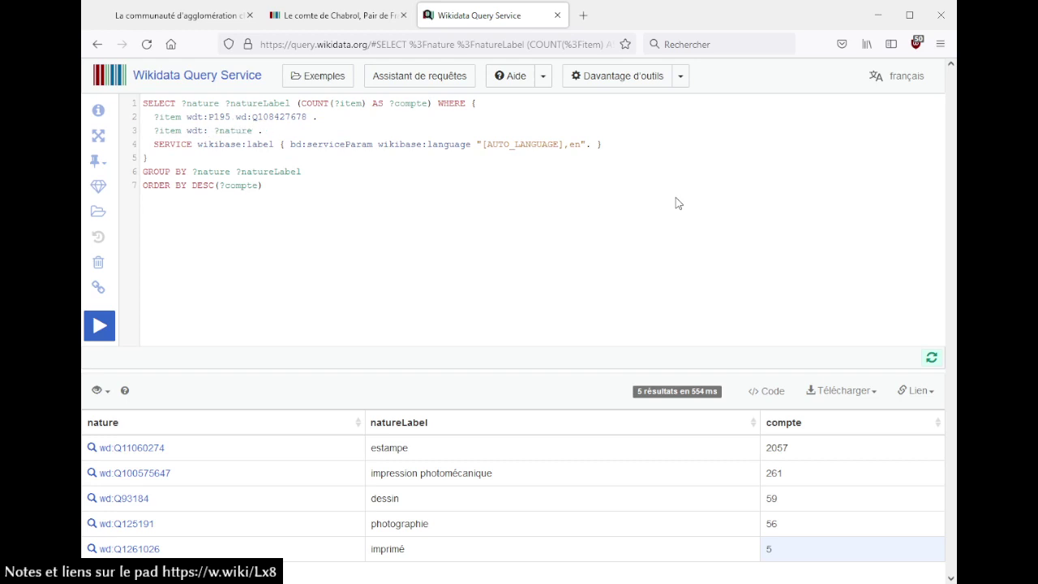
{"action": "key", "text": "ctrl+space"}
{"action": "type", "text": "dépeint"}
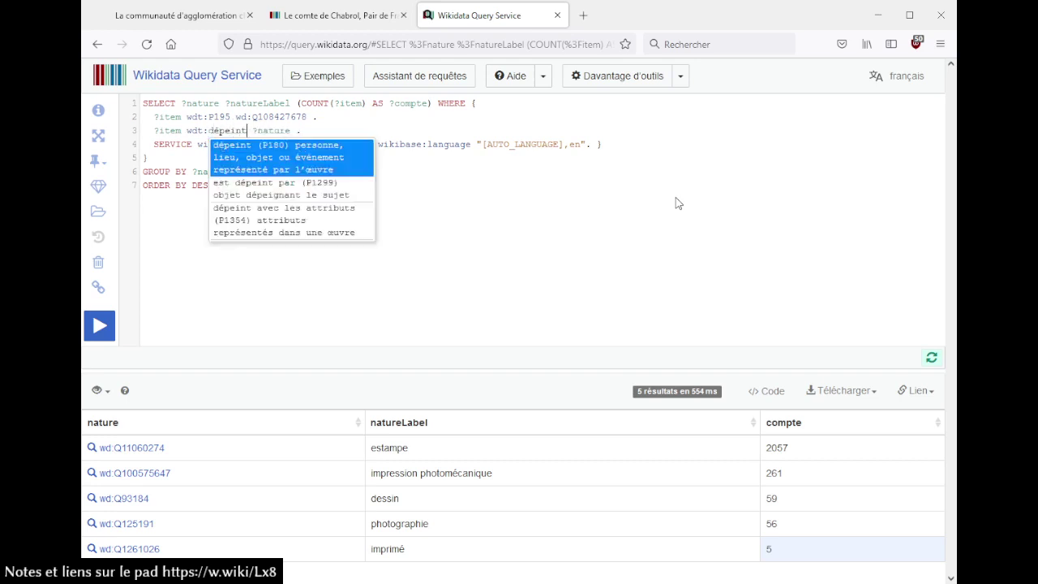
{"action": "left_click", "coordinate": [252, 165]}
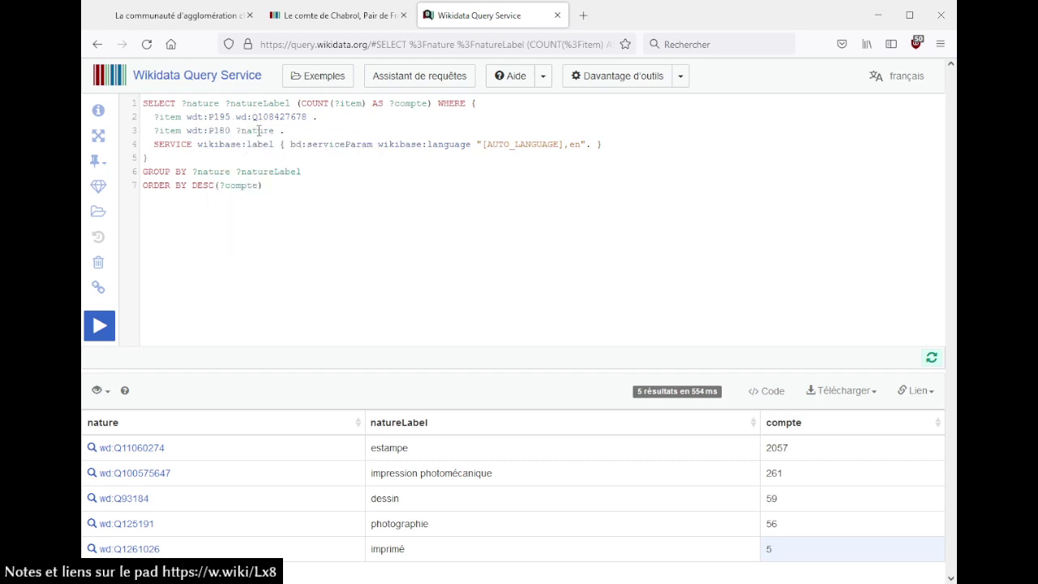
Rename the ?nature variable in the P180 triple to ?depeint
{"action": "double_click", "coordinate": [259, 130]}
{"action": "type", "text": "personne"}
{"action": "double_click", "coordinate": [259, 130]}
{"action": "type", "text": "depeint"}
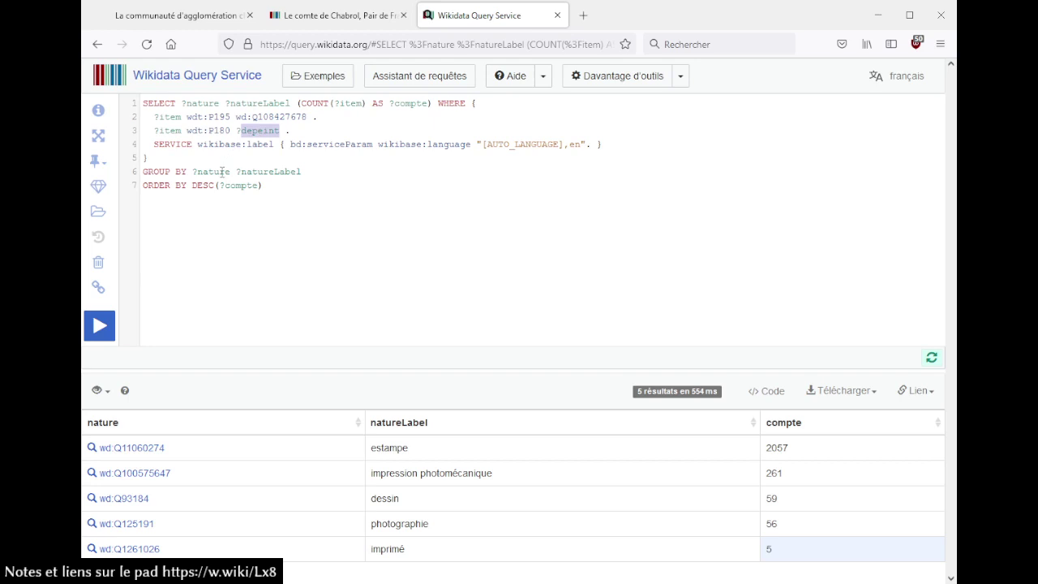
Rename the GROUP BY variables to ?depeint and ?depeintLabel
{"action": "double_click", "coordinate": [223, 171]}
{"action": "type", "text": "depeint"}
{"action": "key", "text": "shift+Right"}
{"action": "key", "text": "shift+Right"}
{"action": "key", "text": "shift+Right"}
{"action": "key", "text": "shift+Right"}
{"action": "key", "text": "shift+Right"}
{"action": "key", "text": "shift+Right"}
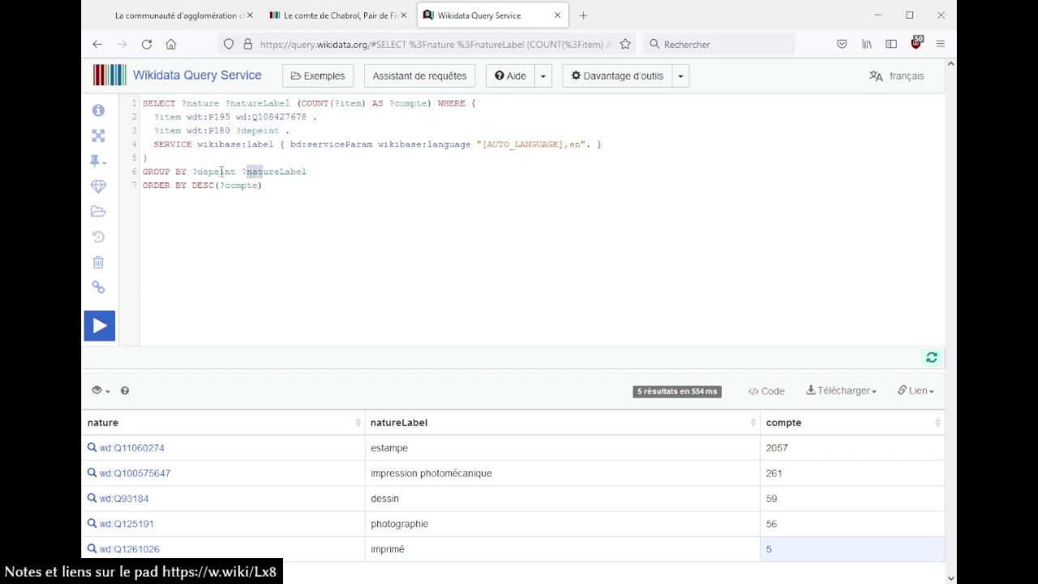
{"action": "type", "text": "depeint"}
Rename the SELECT variables to ?depeint and ?depeintLabel and run the query
{"action": "double_click", "coordinate": [203, 103]}
{"action": "type", "text": "depeint"}
{"action": "key", "text": "shift+Right"}
{"action": "key", "text": "shift+Right"}
{"action": "key", "text": "shift+Right"}
{"action": "key", "text": "shift+Right"}
{"action": "key", "text": "shift+Right"}
{"action": "key", "text": "shift+Right"}
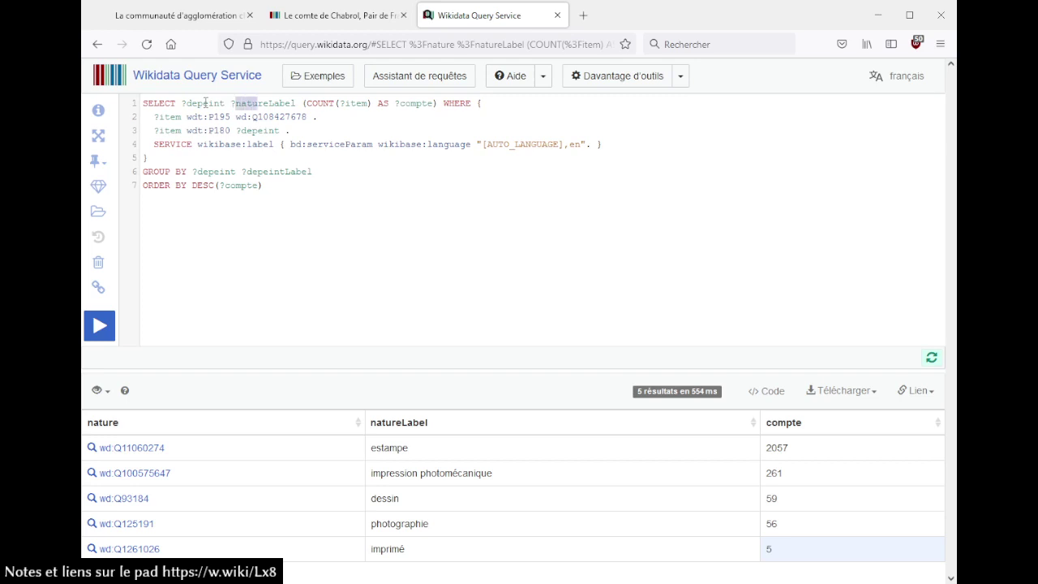
{"action": "type", "text": "depeint"}
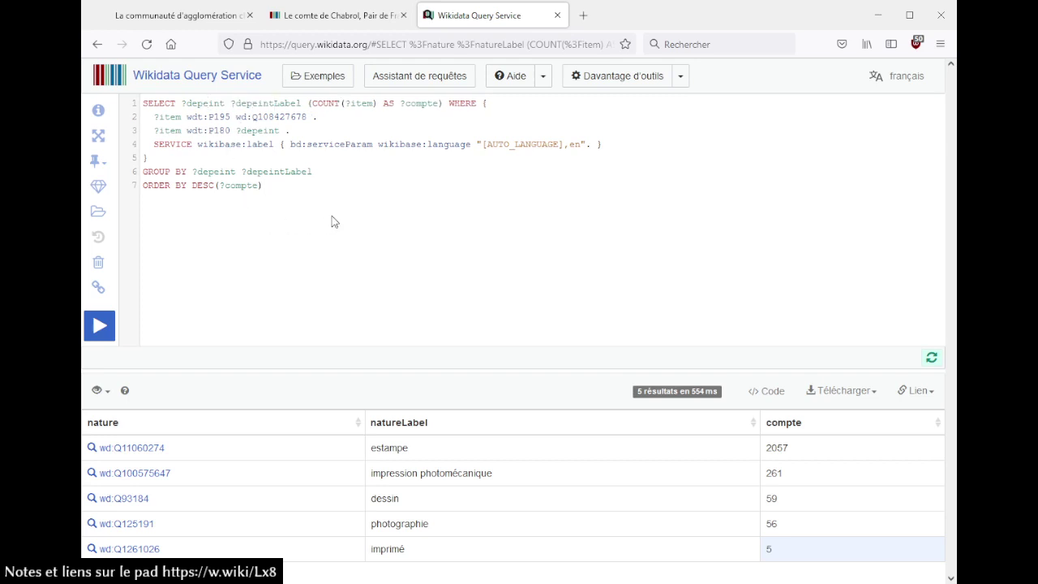
{"action": "key", "text": "ctrl+Return"}
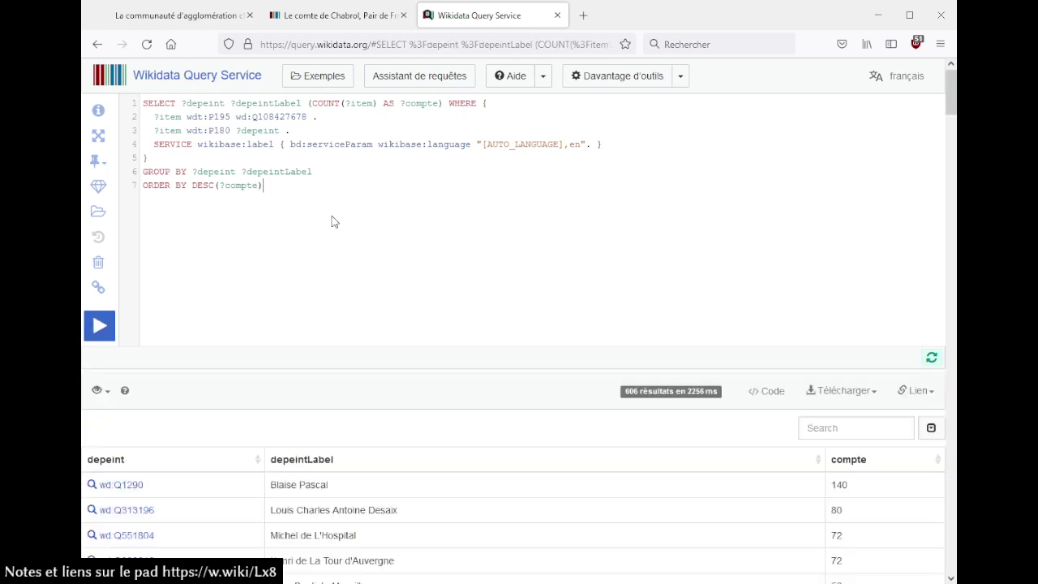
Examine the most frequently depicted people in the results, marking the Desaix and La Tour d'Auvergne entries
{"action": "left_click", "coordinate": [332, 222]}
{"action": "scroll", "coordinate": [377, 241], "scroll_direction": "down", "scroll_amount": 3}
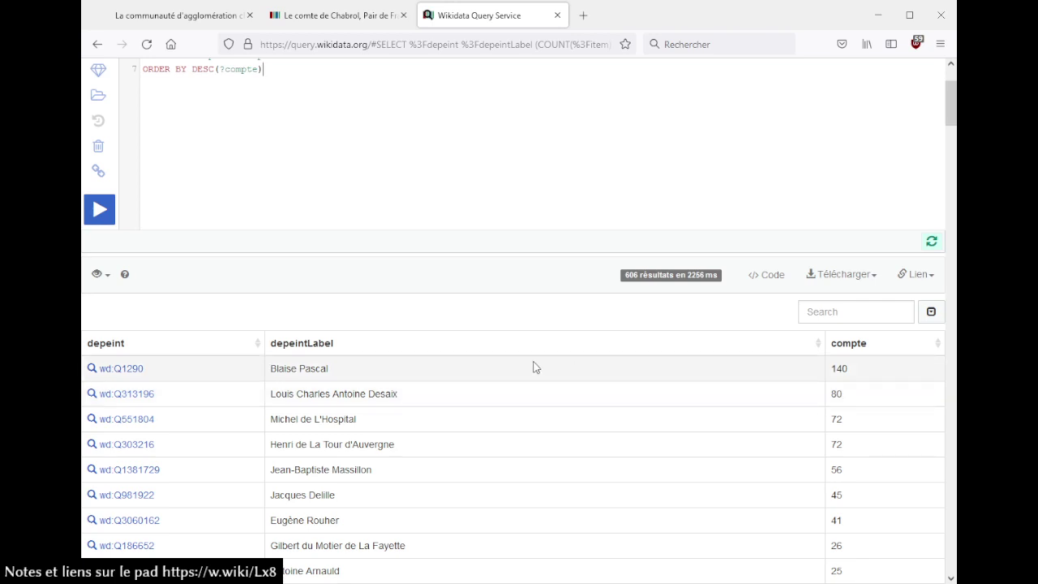
{"action": "scroll", "coordinate": [532, 368], "scroll_direction": "down", "scroll_amount": 1}
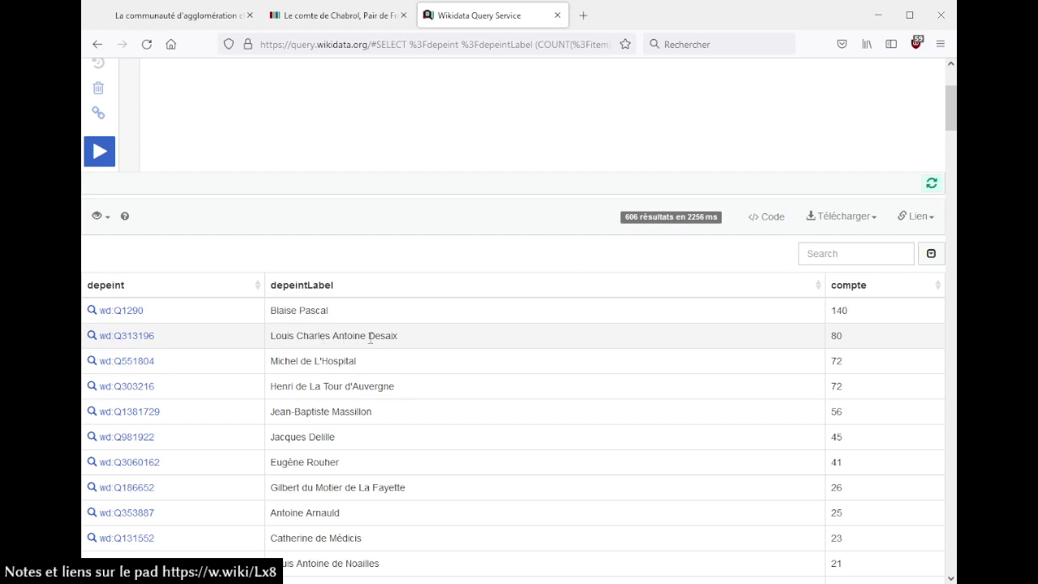
{"action": "left_click_drag", "start_coordinate": [369, 335], "coordinate": [417, 343]}
{"action": "left_click", "coordinate": [411, 344]}
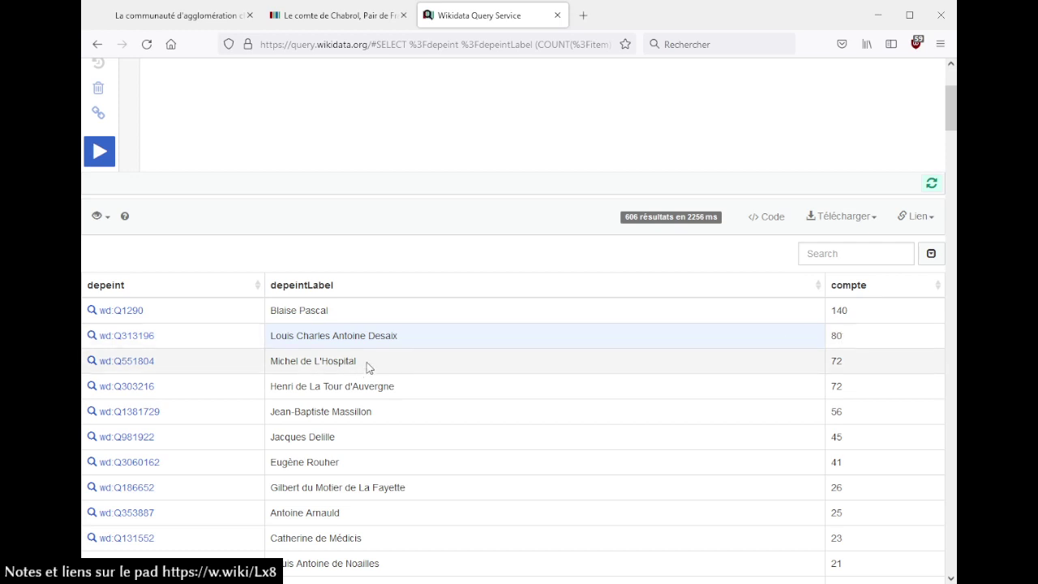
{"action": "scroll", "coordinate": [367, 363], "scroll_direction": "down", "scroll_amount": 2}
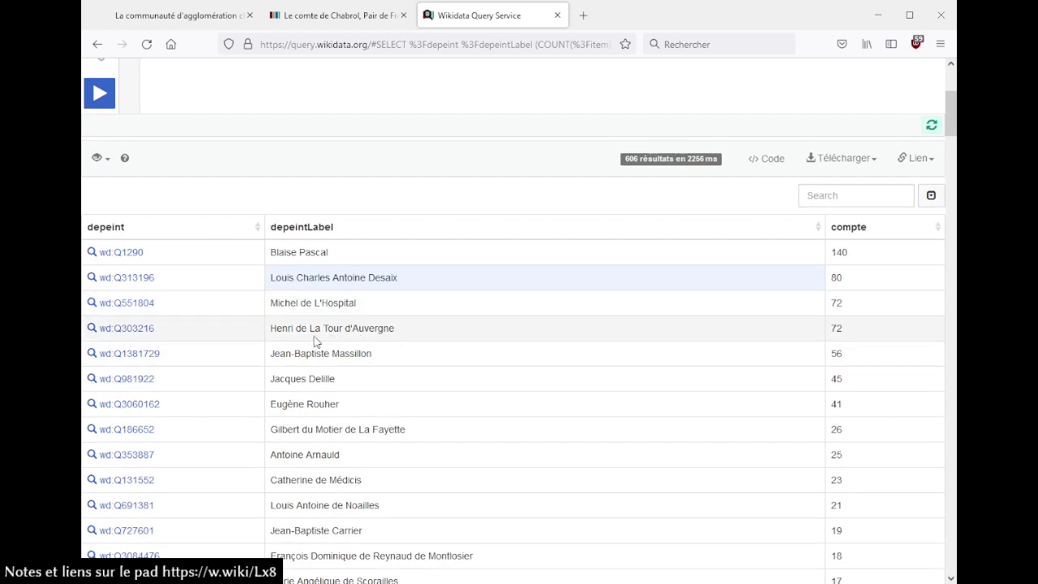
{"action": "left_click_drag", "start_coordinate": [308, 328], "coordinate": [378, 329]}
{"action": "left_click", "coordinate": [475, 335]}
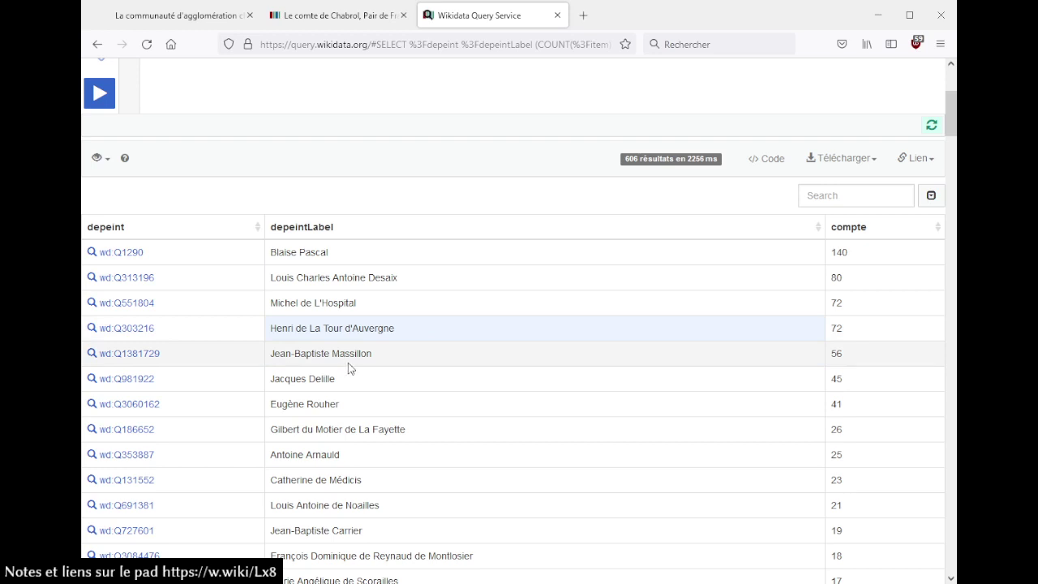
Open the Jean-Baptiste Massillon item (Q1381729) in a separate tab, check its description, and close it
{"action": "middle_click", "coordinate": [171, 366]}
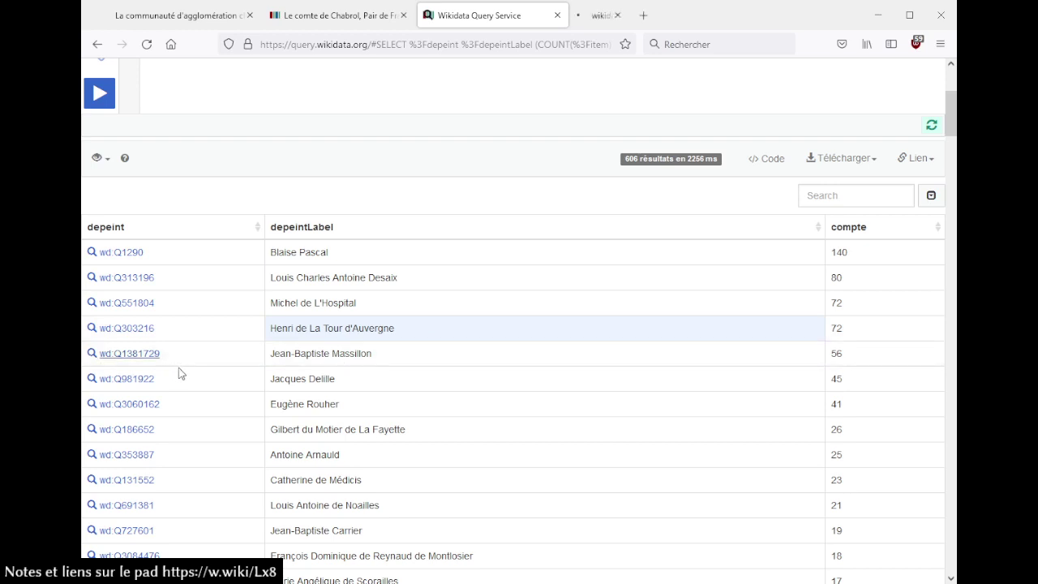
{"action": "left_click", "coordinate": [662, 19]}
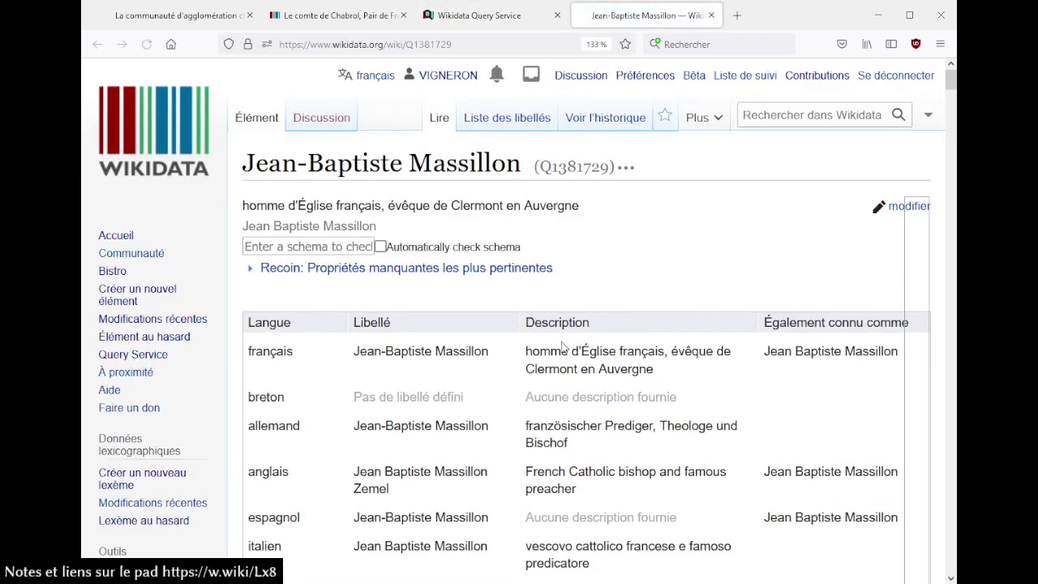
{"action": "left_click", "coordinate": [712, 16]}
Browse the list of depicted people down to page 4 of the results and return to page 1
{"action": "scroll", "coordinate": [399, 381], "scroll_direction": "down", "scroll_amount": 2}
{"action": "scroll", "coordinate": [452, 370], "scroll_direction": "down", "scroll_amount": 1}
{"action": "scroll", "coordinate": [451, 370], "scroll_direction": "down", "scroll_amount": 2}
{"action": "scroll", "coordinate": [729, 203], "scroll_direction": "up", "scroll_amount": 4}
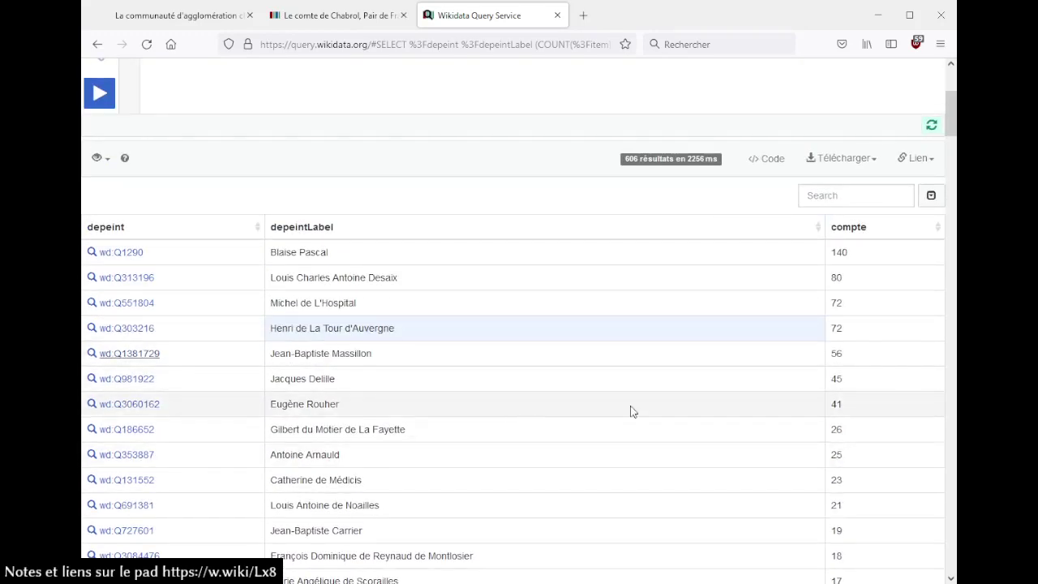
{"action": "scroll", "coordinate": [633, 412], "scroll_direction": "down", "scroll_amount": 3}
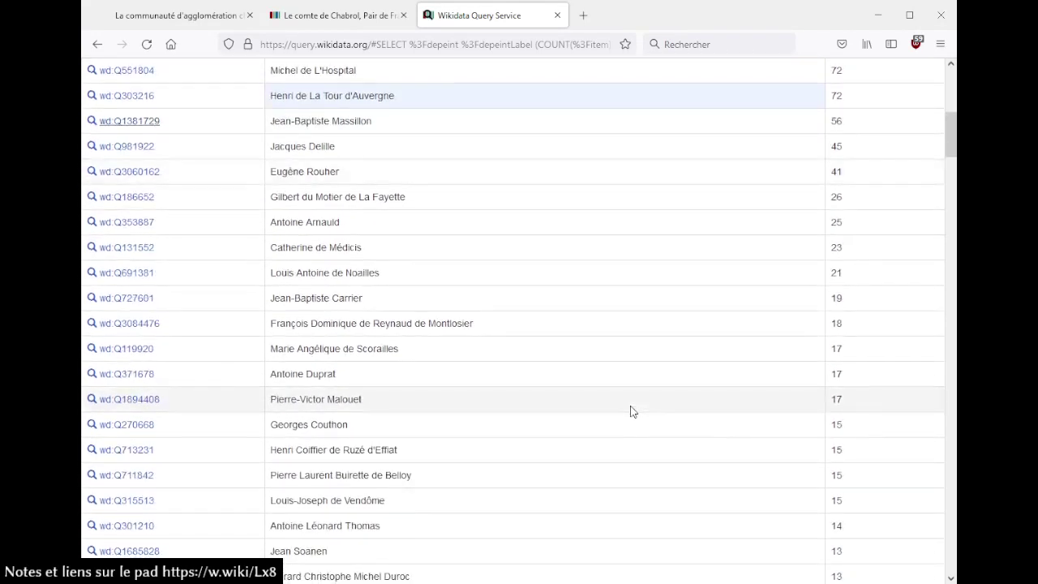
{"action": "scroll", "coordinate": [632, 411], "scroll_direction": "down", "scroll_amount": 10}
{"action": "scroll", "coordinate": [632, 411], "scroll_direction": "down", "scroll_amount": 15}
{"action": "scroll", "coordinate": [632, 411], "scroll_direction": "down", "scroll_amount": 15}
{"action": "scroll", "coordinate": [633, 411], "scroll_direction": "down", "scroll_amount": 15}
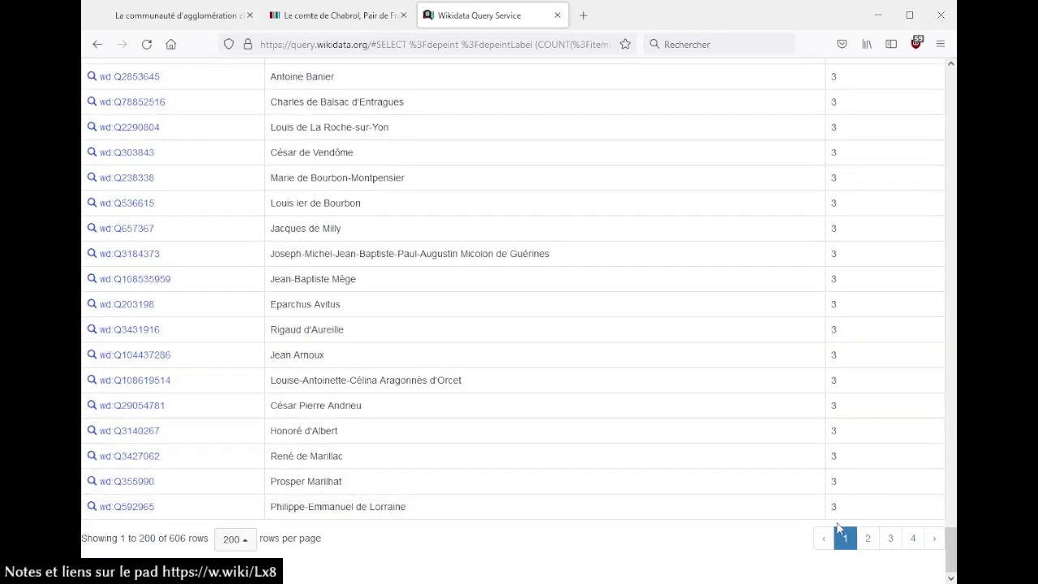
{"action": "left_click", "coordinate": [912, 537]}
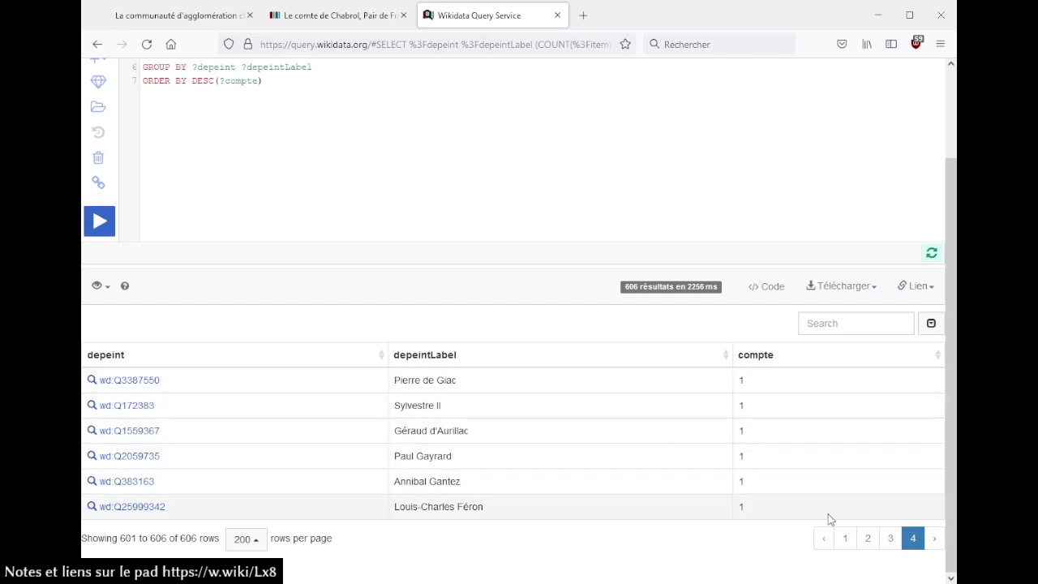
{"action": "left_click", "coordinate": [847, 538]}
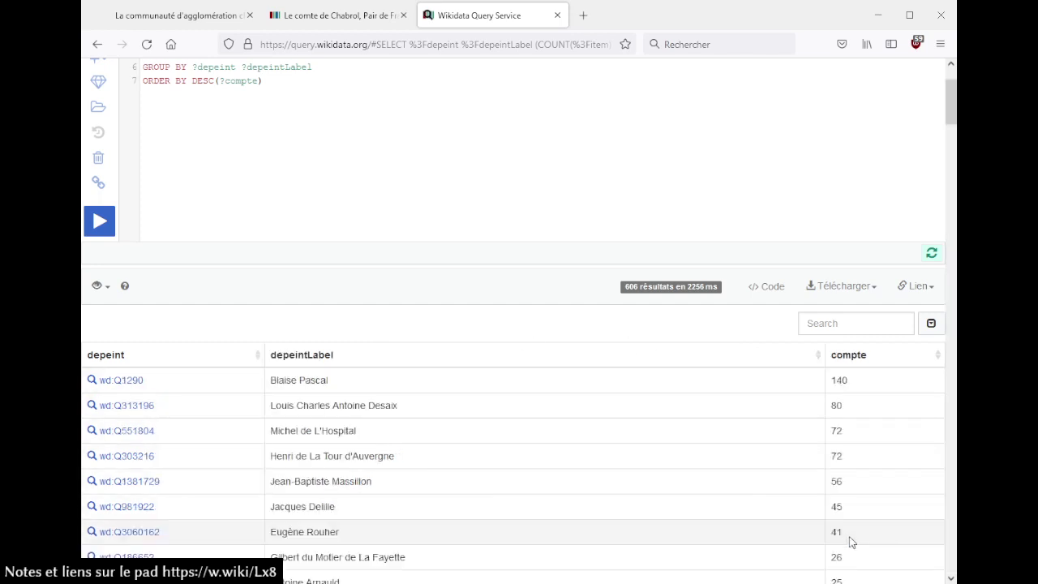
Highlight the Catherine de Médicis and Marie Angélique de Scorailles labels among the most depicted people
{"action": "scroll", "coordinate": [557, 431], "scroll_direction": "down", "scroll_amount": 4}
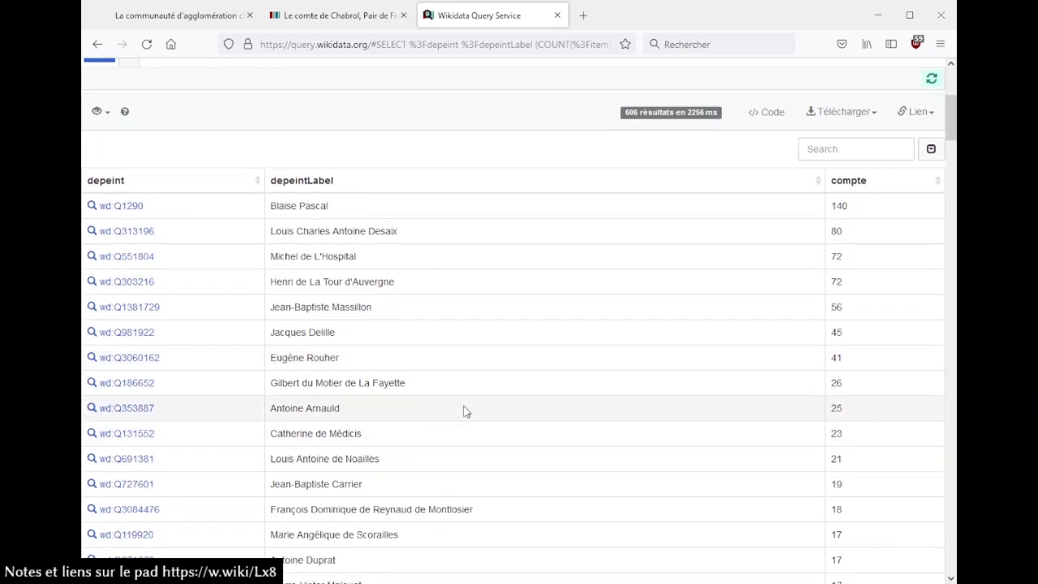
{"action": "left_click_drag", "start_coordinate": [372, 434], "coordinate": [268, 437]}
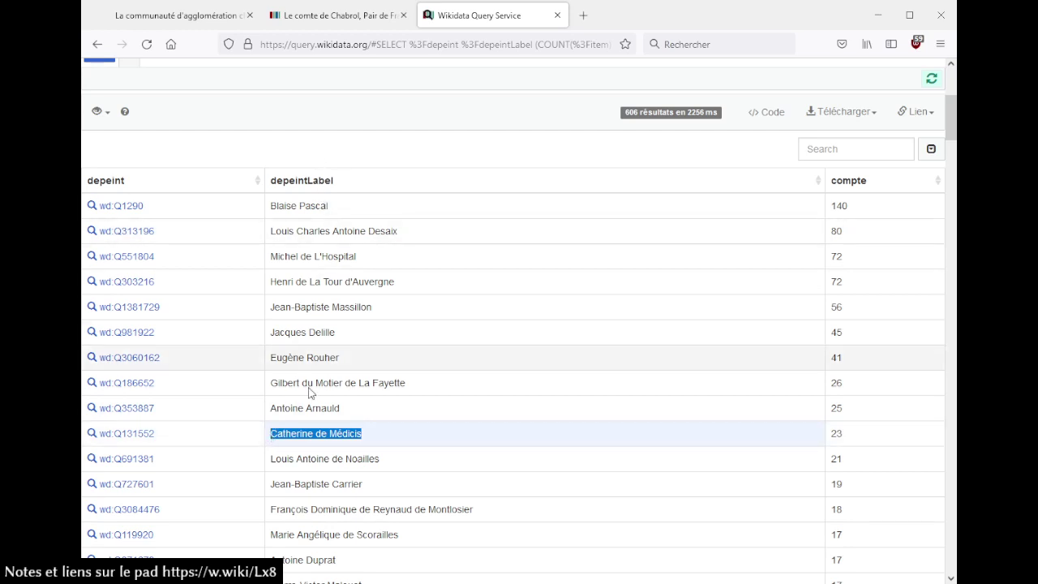
{"action": "scroll", "coordinate": [408, 369], "scroll_direction": "down", "scroll_amount": 2}
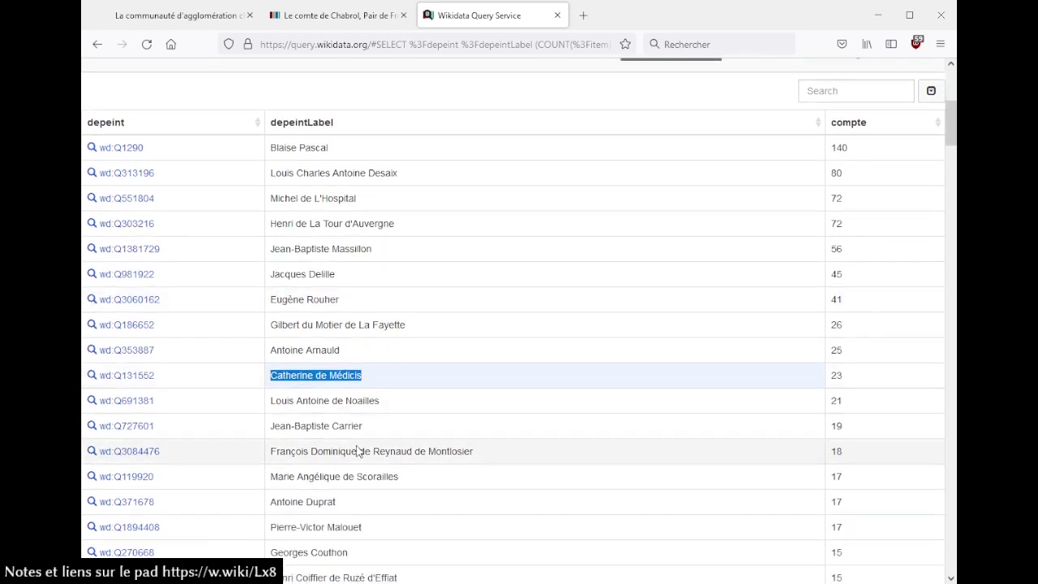
{"action": "left_click_drag", "start_coordinate": [399, 478], "coordinate": [268, 482]}
Generate a short link to the query and select its URL
{"action": "scroll", "coordinate": [410, 479], "scroll_direction": "up", "scroll_amount": 8}
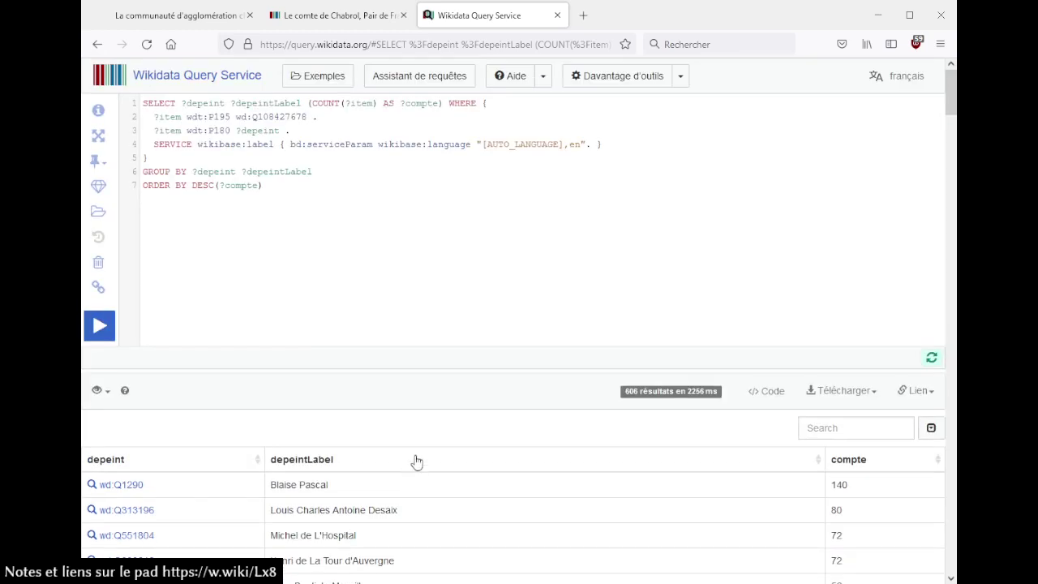
{"action": "left_click", "coordinate": [258, 293]}
{"action": "left_click", "coordinate": [98, 287]}
{"action": "left_click_drag", "start_coordinate": [245, 294], "coordinate": [138, 291]}
{"action": "left_click", "coordinate": [887, 494]}
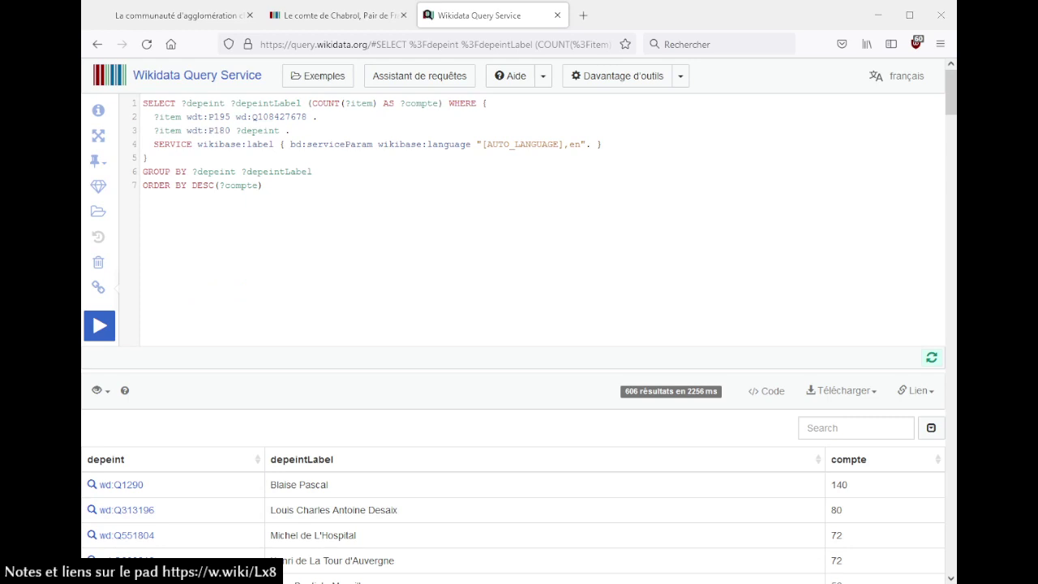
Review the statements of the "Le comte de Chabrol" print item, including its depicted person, collection, inventory number and fabrication method
{"action": "left_click", "coordinate": [355, 22]}
{"action": "scroll", "coordinate": [412, 244], "scroll_direction": "down", "scroll_amount": 4}
{"action": "scroll", "coordinate": [412, 244], "scroll_direction": "down", "scroll_amount": 5}
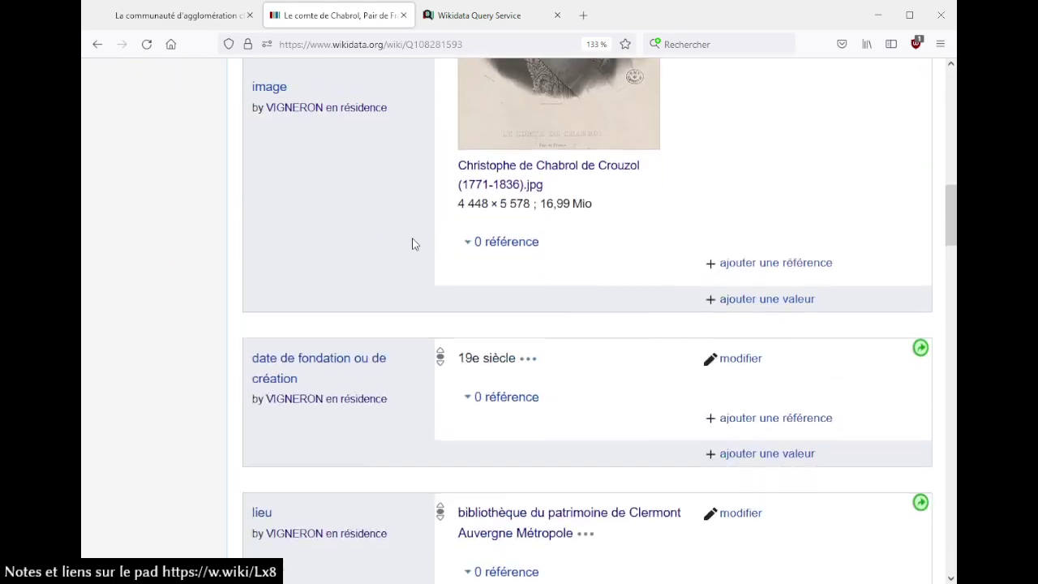
{"action": "scroll", "coordinate": [412, 244], "scroll_direction": "down", "scroll_amount": 2}
{"action": "scroll", "coordinate": [412, 245], "scroll_direction": "down", "scroll_amount": 12}
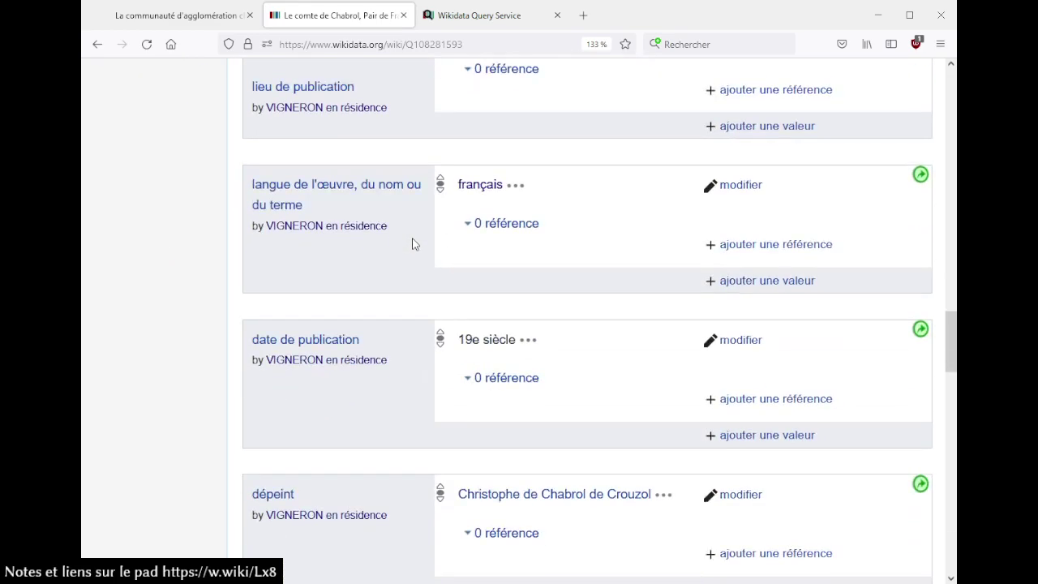
{"action": "scroll", "coordinate": [412, 244], "scroll_direction": "up", "scroll_amount": 4}
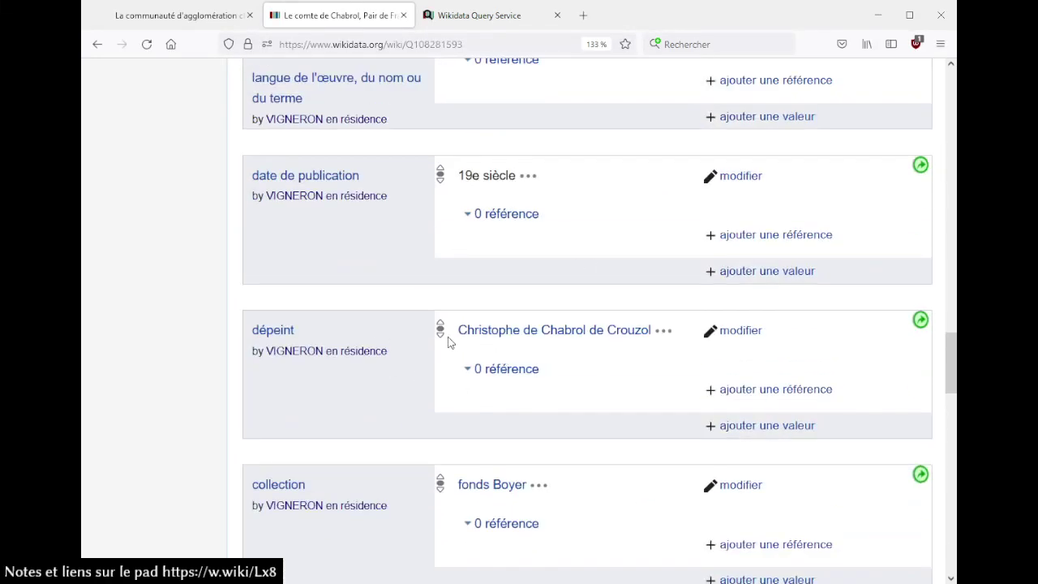
{"action": "scroll", "coordinate": [448, 337], "scroll_direction": "down", "scroll_amount": 4}
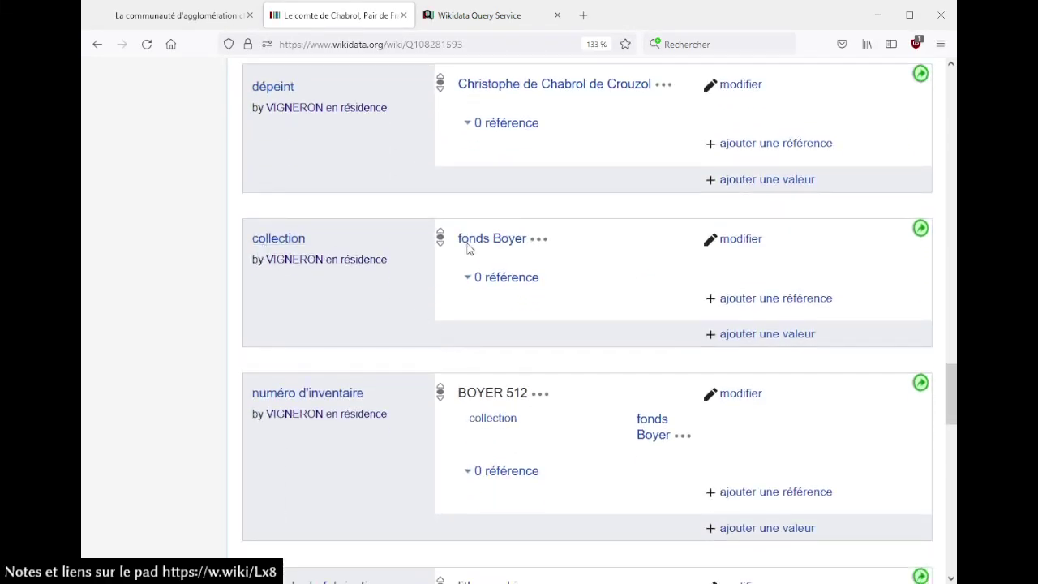
{"action": "scroll", "coordinate": [429, 260], "scroll_direction": "up", "scroll_amount": 4}
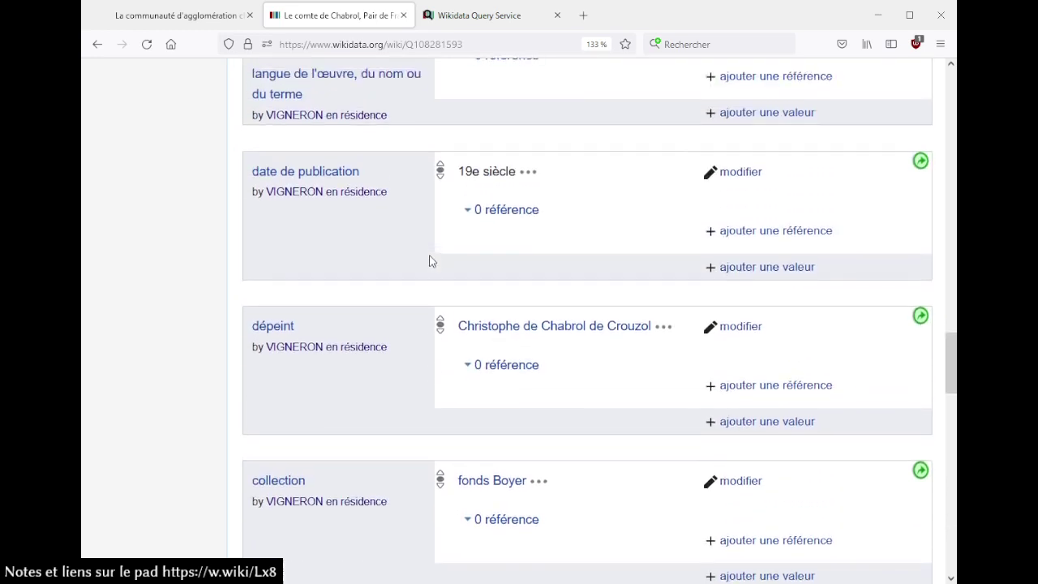
{"action": "scroll", "coordinate": [428, 260], "scroll_direction": "down", "scroll_amount": 5}
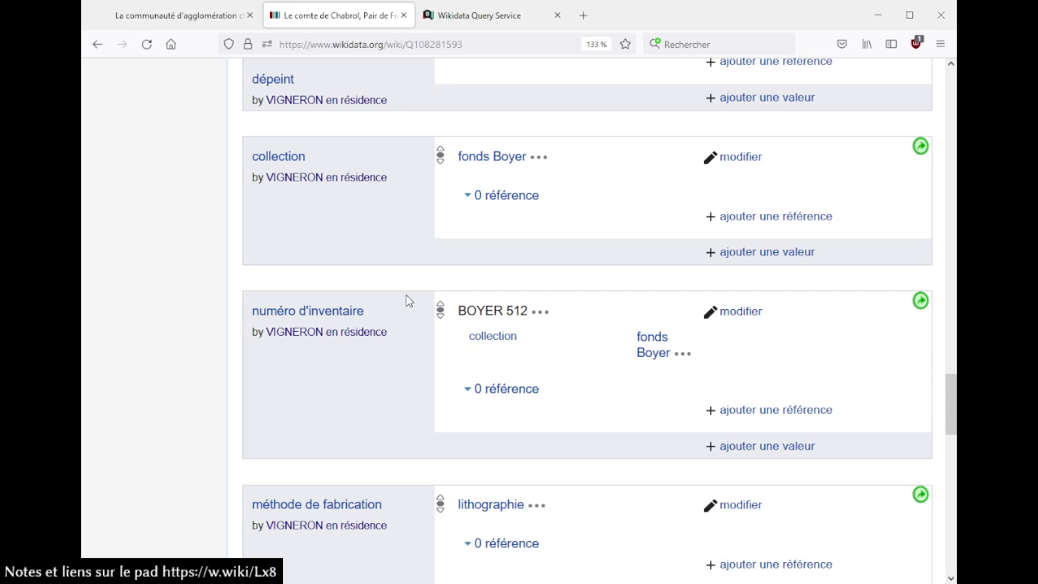
{"action": "scroll", "coordinate": [406, 297], "scroll_direction": "down", "scroll_amount": 3}
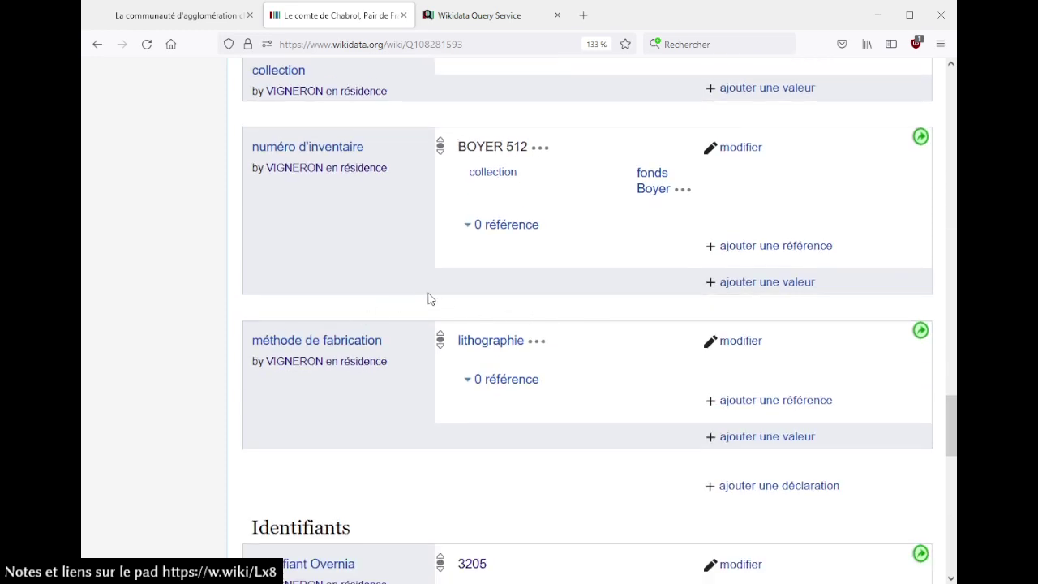
{"action": "scroll", "coordinate": [429, 300], "scroll_direction": "up", "scroll_amount": 10}
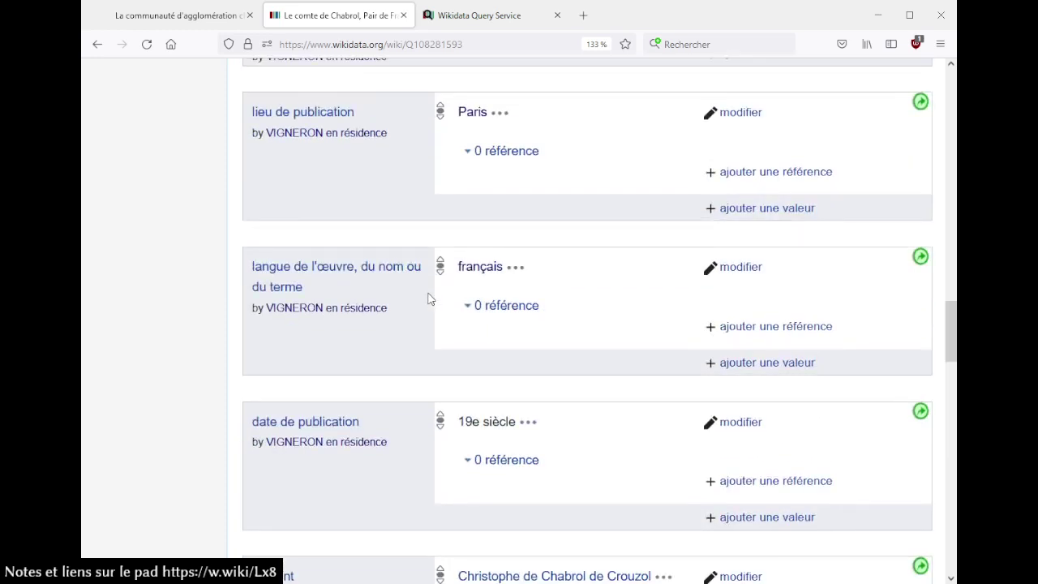
Replace the depicts property in the query's second triple with "lieu de publication" (P291) and run it
{"action": "scroll", "coordinate": [445, 213], "scroll_direction": "up", "scroll_amount": 3}
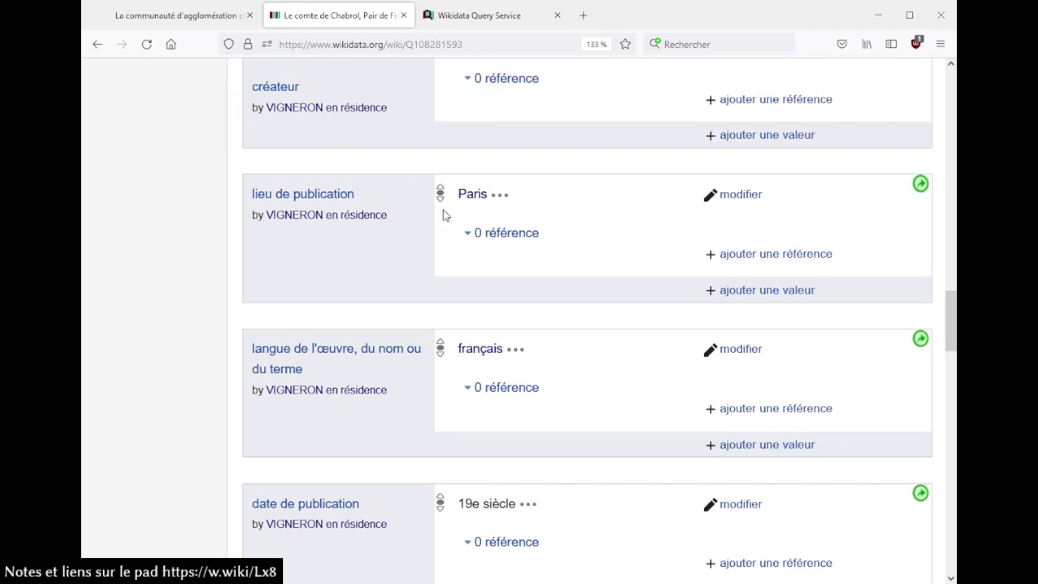
{"action": "scroll", "coordinate": [403, 290], "scroll_direction": "up", "scroll_amount": 2}
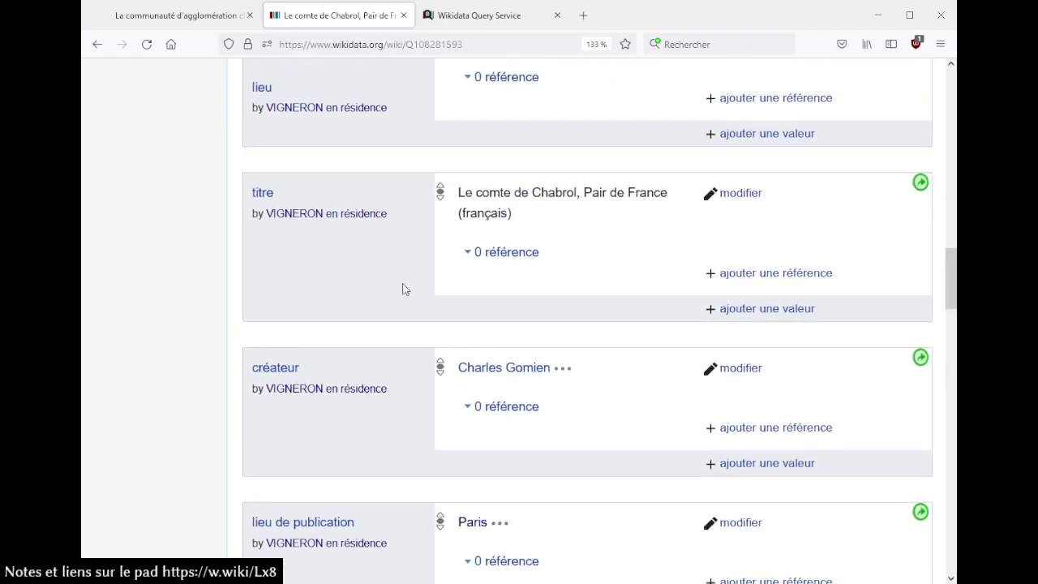
{"action": "left_click", "coordinate": [454, 15]}
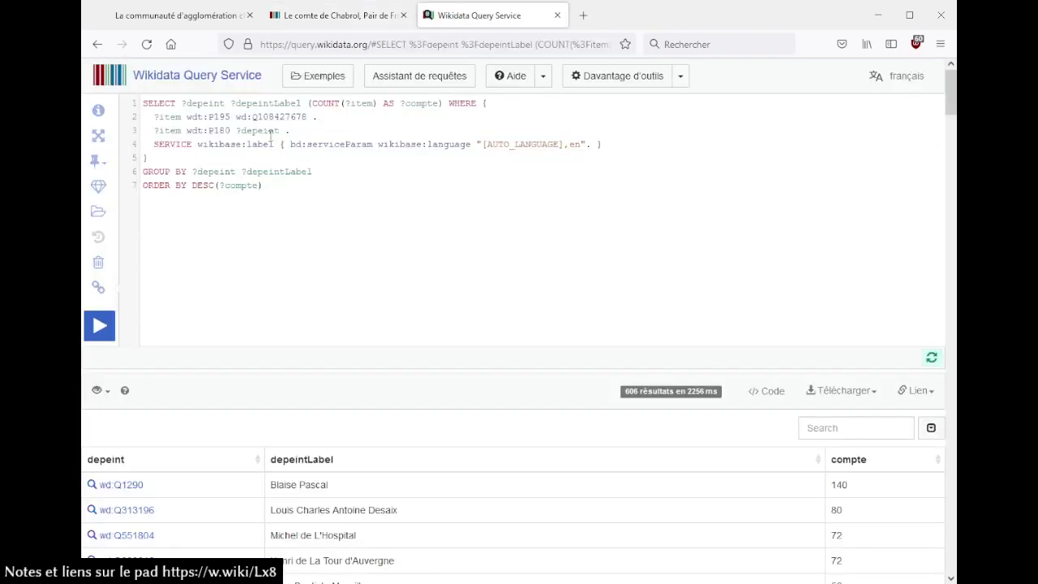
{"action": "double_click", "coordinate": [216, 130]}
{"action": "key", "text": "BackSpace"}
{"action": "key", "text": "ctrl+space"}
{"action": "type", "text": "lieu de pub"}
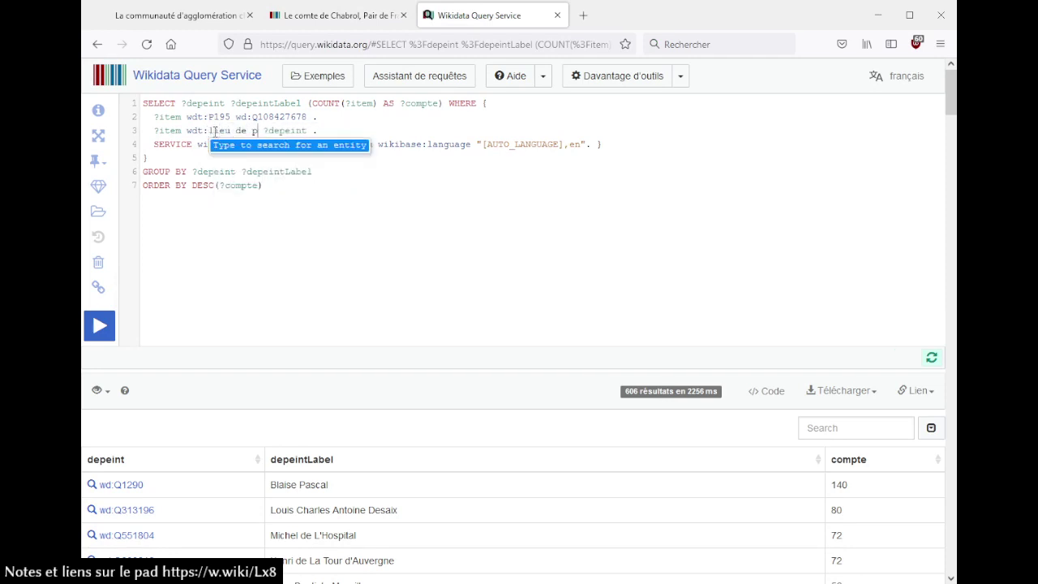
{"action": "left_click", "coordinate": [270, 161]}
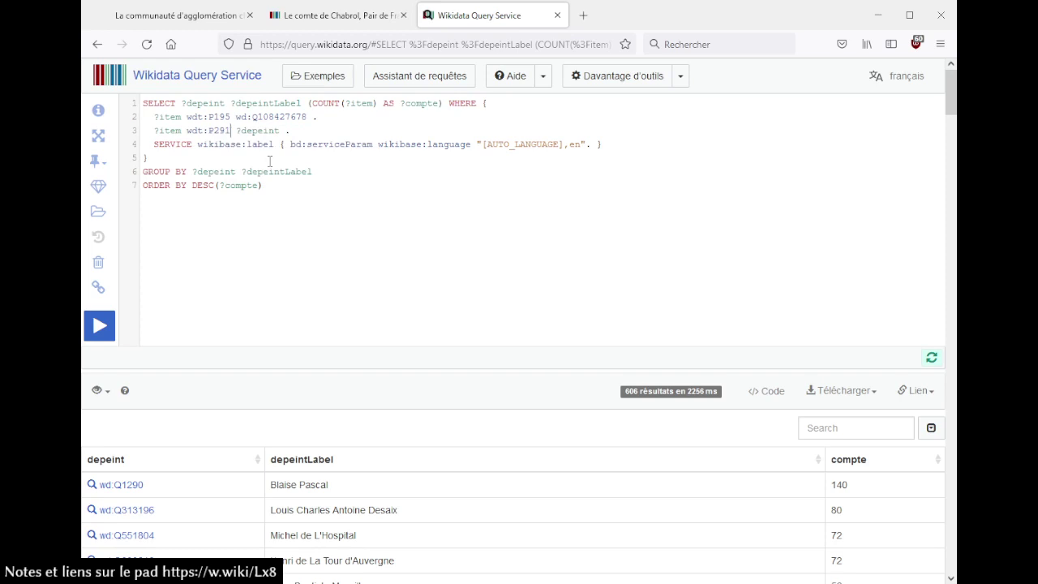
{"action": "key", "text": "ctrl+Return"}
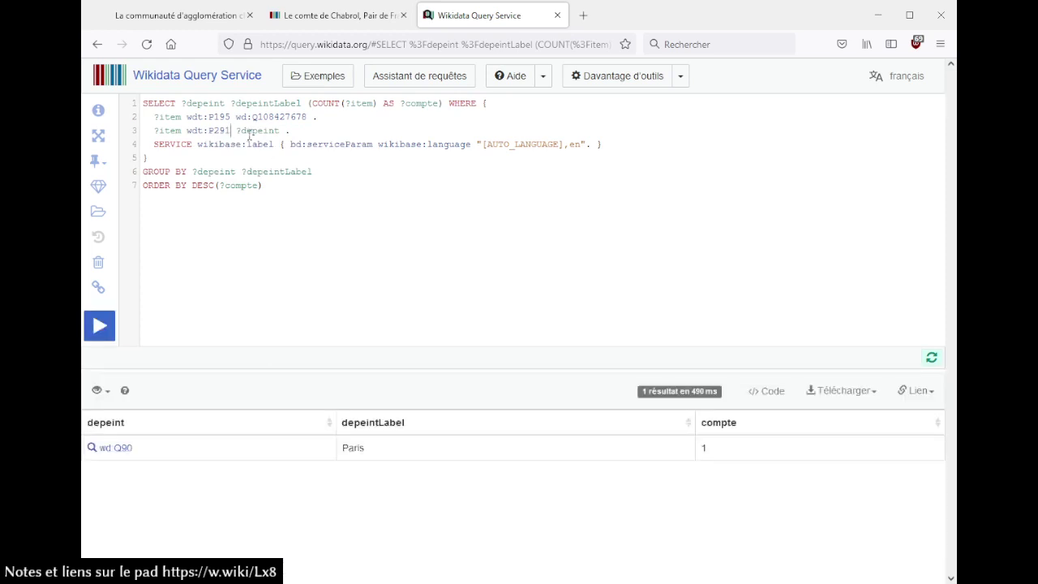
Return to the "Le comte de Chabrol" item and look through its remaining statements and site links
{"action": "left_click", "coordinate": [365, 269]}
{"action": "left_click", "coordinate": [334, 25]}
{"action": "scroll", "coordinate": [487, 360], "scroll_direction": "down", "scroll_amount": 5}
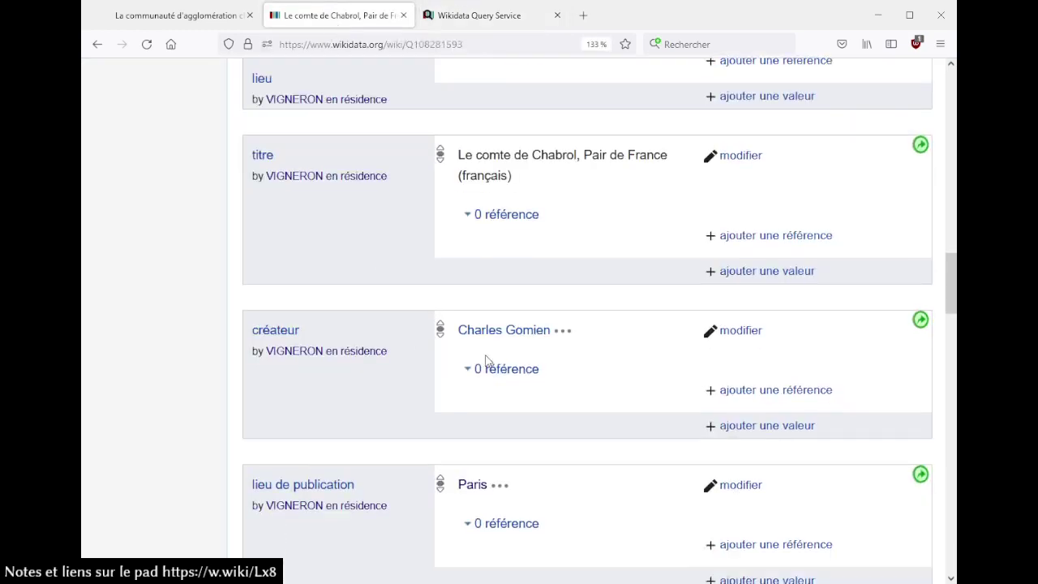
{"action": "scroll", "coordinate": [486, 360], "scroll_direction": "down", "scroll_amount": 15}
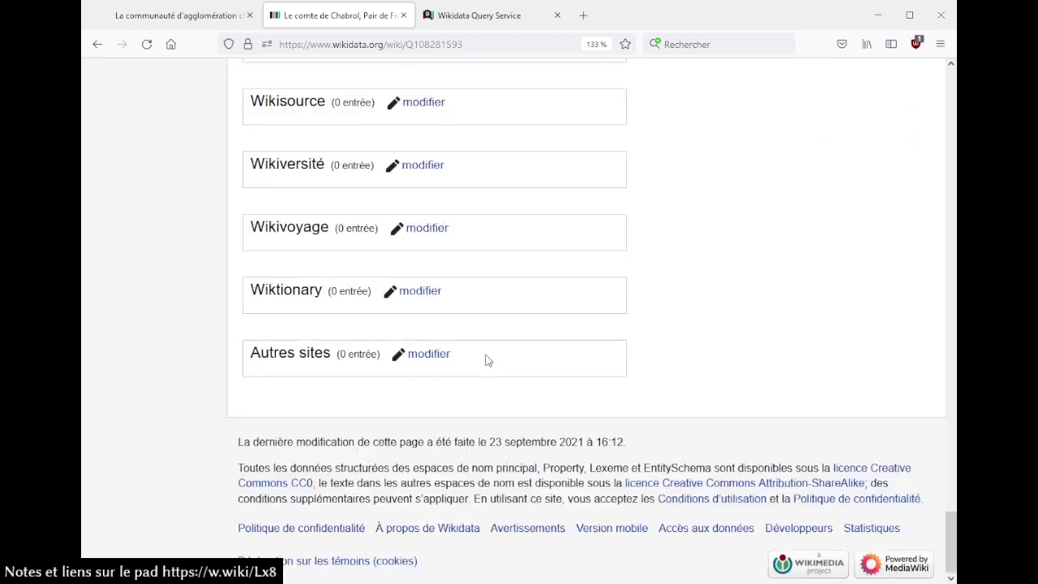
Switch to the Overnia library site and reopen the "L'Auvergne en portraits" collection from its home page
{"action": "left_click", "coordinate": [150, 17]}
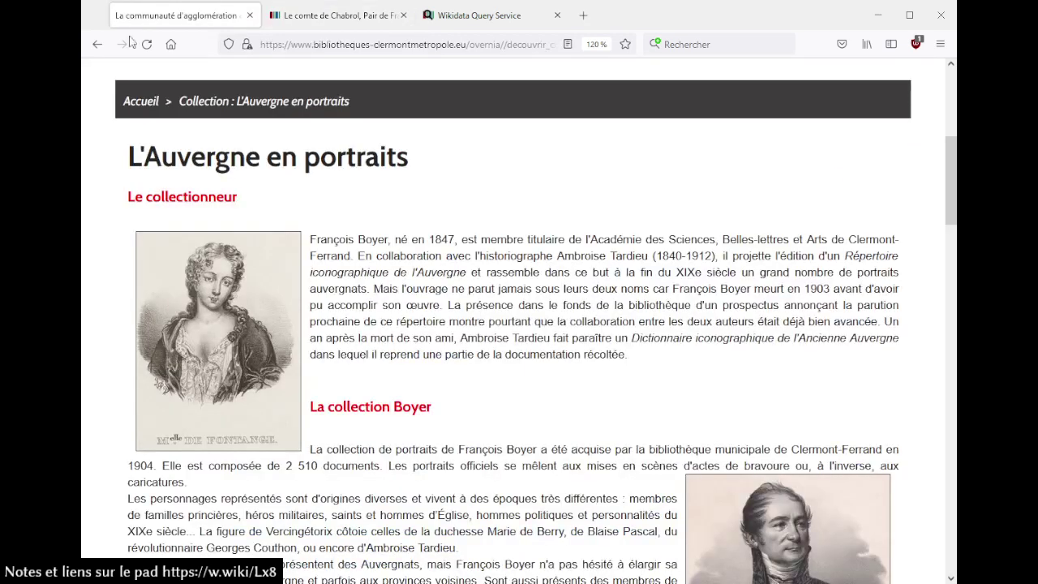
{"action": "left_click", "coordinate": [142, 107]}
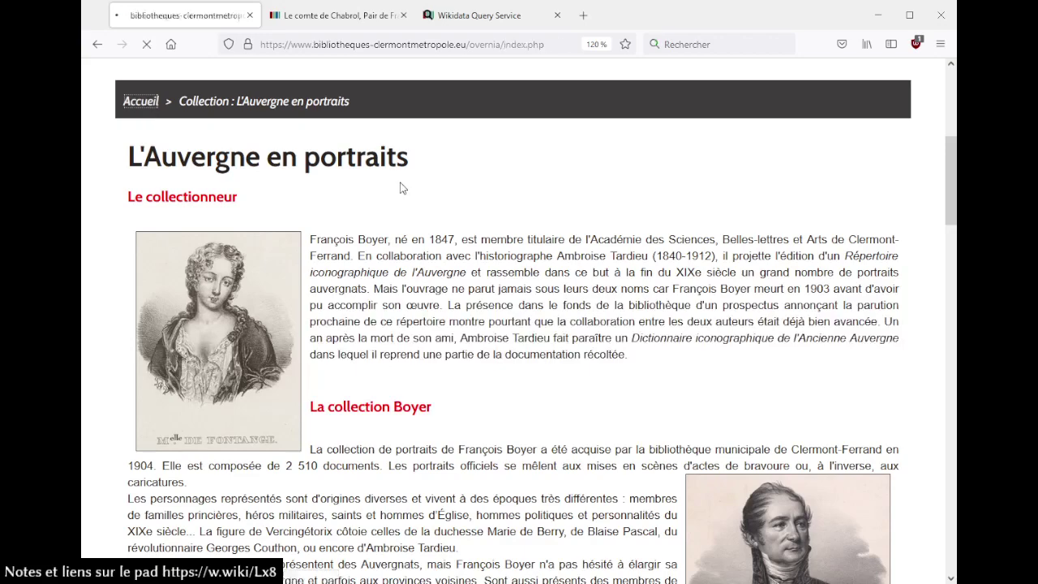
{"action": "scroll", "coordinate": [421, 235], "scroll_direction": "down", "scroll_amount": 5}
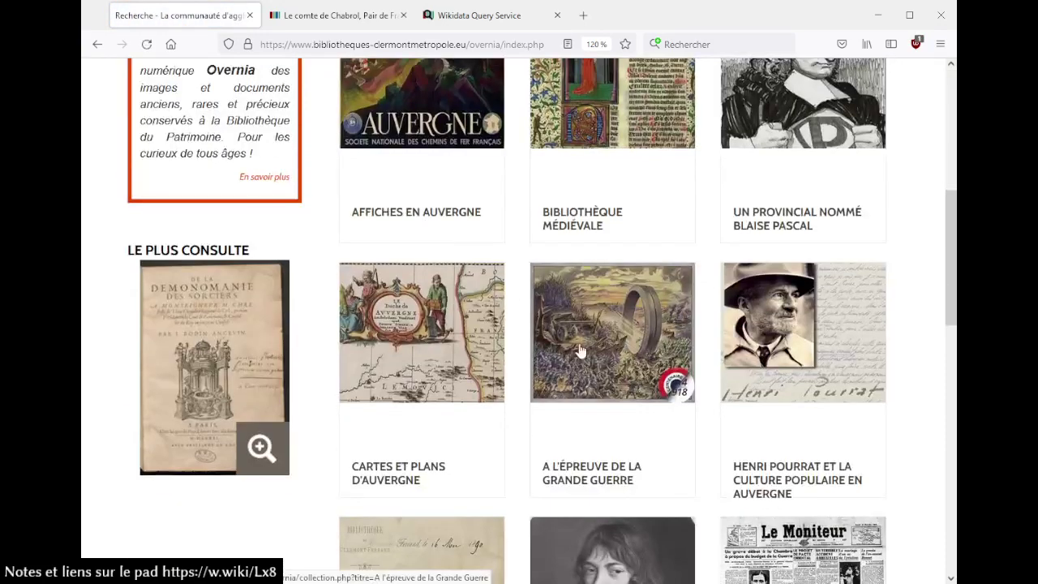
{"action": "scroll", "coordinate": [567, 341], "scroll_direction": "down", "scroll_amount": 3}
{"action": "left_click", "coordinate": [587, 319]}
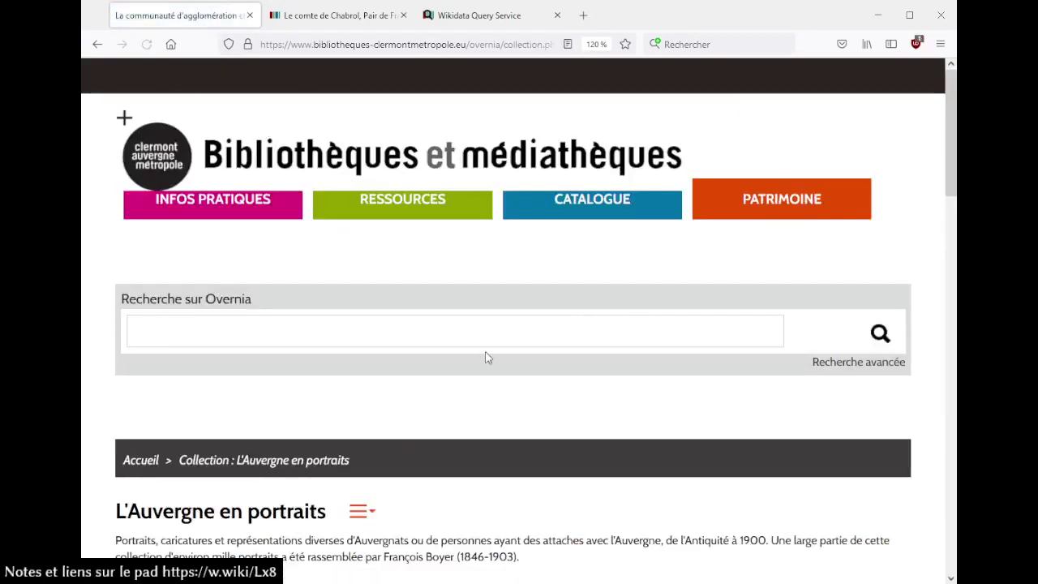
Open letter B of the portrait collection and display the results for Baduel, Marie-Benjamin
{"action": "scroll", "coordinate": [487, 355], "scroll_direction": "down", "scroll_amount": 2}
{"action": "scroll", "coordinate": [487, 358], "scroll_direction": "down", "scroll_amount": 5}
{"action": "scroll", "coordinate": [486, 354], "scroll_direction": "up", "scroll_amount": 3}
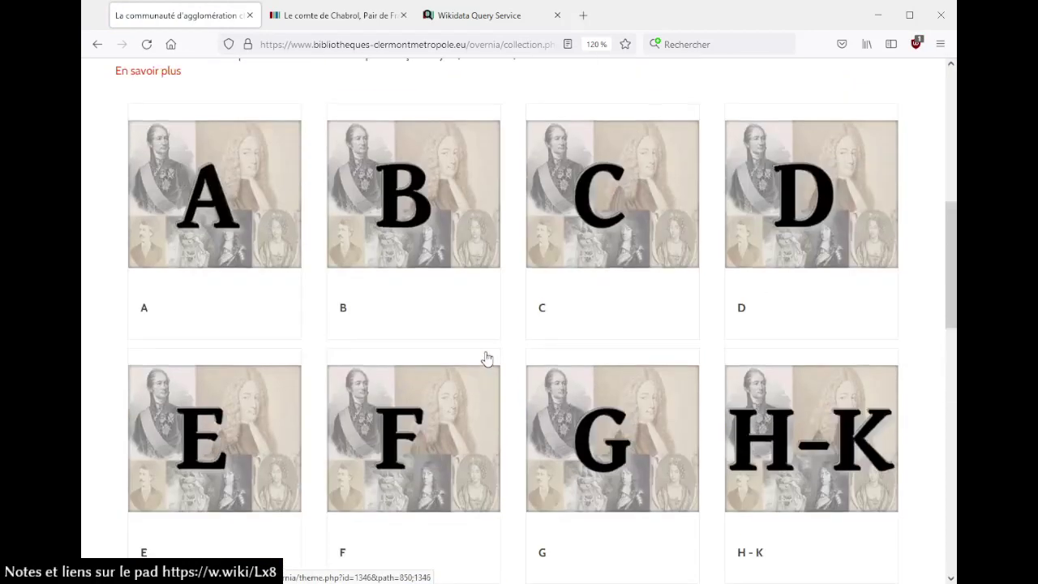
{"action": "left_click", "coordinate": [428, 217]}
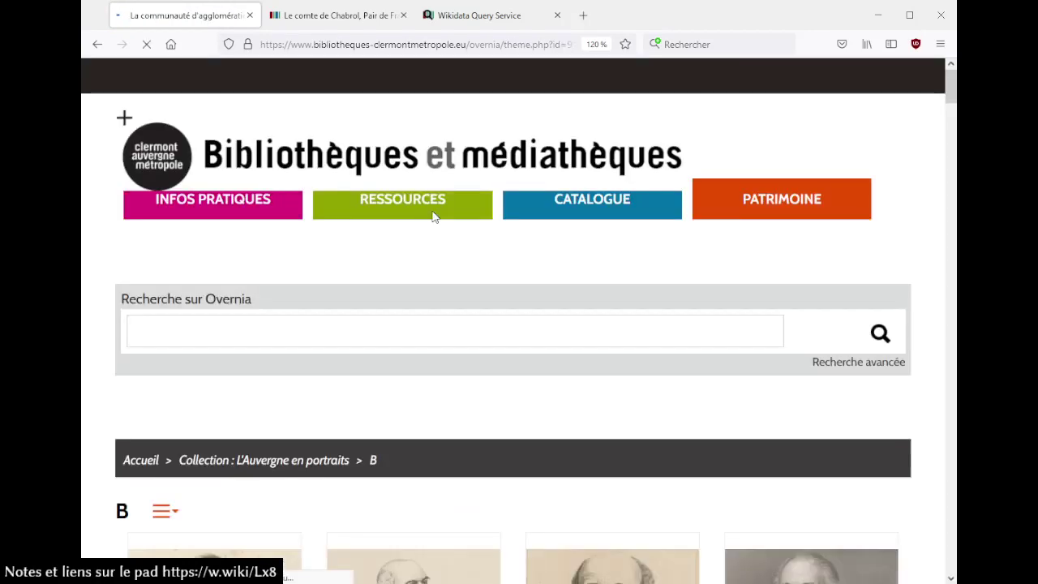
{"action": "scroll", "coordinate": [559, 300], "scroll_direction": "down", "scroll_amount": 4}
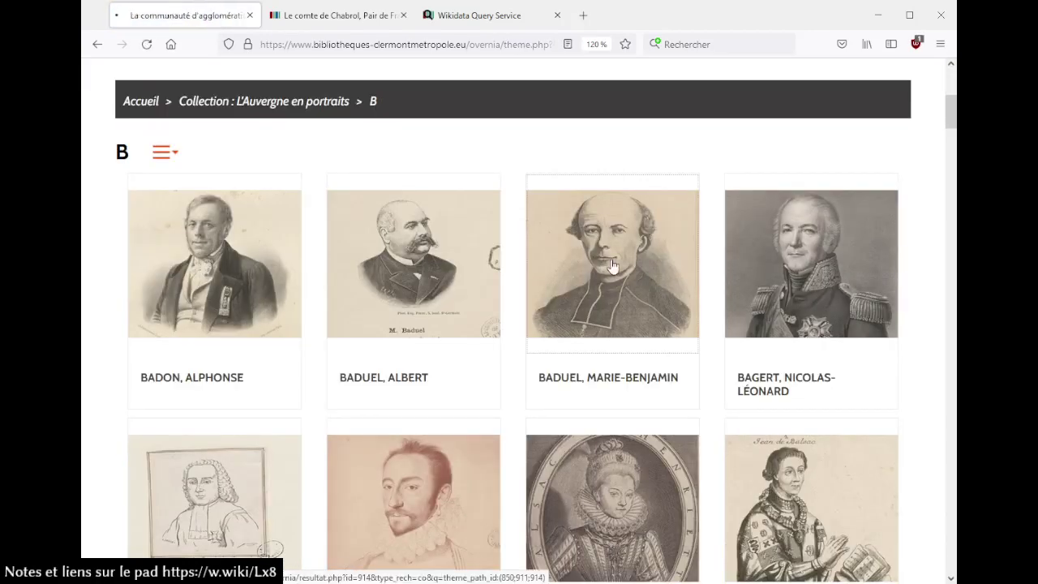
{"action": "left_click", "coordinate": [592, 274]}
Open the full record of "Mgr Baduel, évêque nommé de Saint-Flour" and review its description and holdings
{"action": "scroll", "coordinate": [556, 362], "scroll_direction": "down", "scroll_amount": 5}
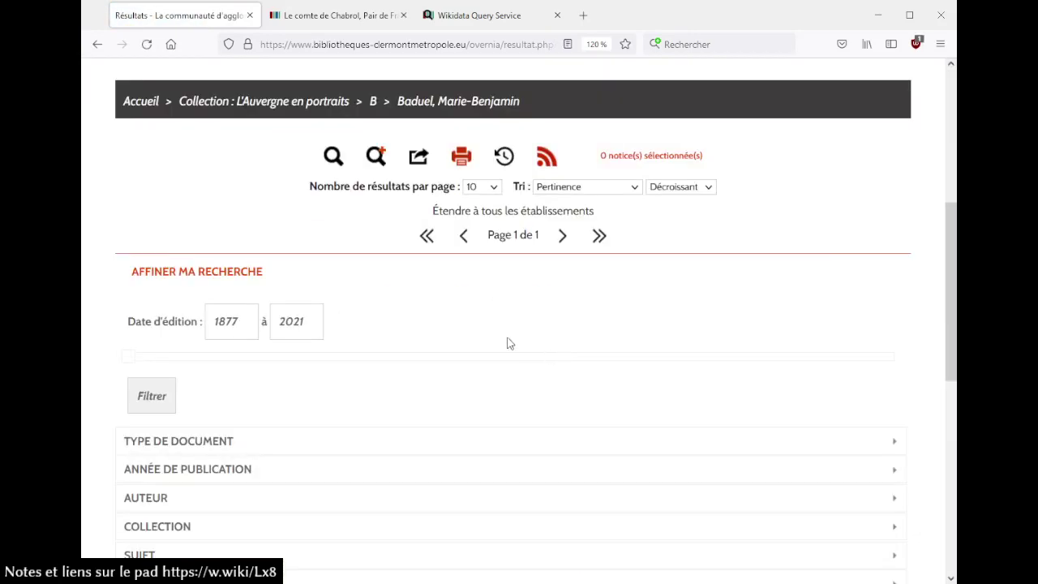
{"action": "scroll", "coordinate": [511, 345], "scroll_direction": "down", "scroll_amount": 5}
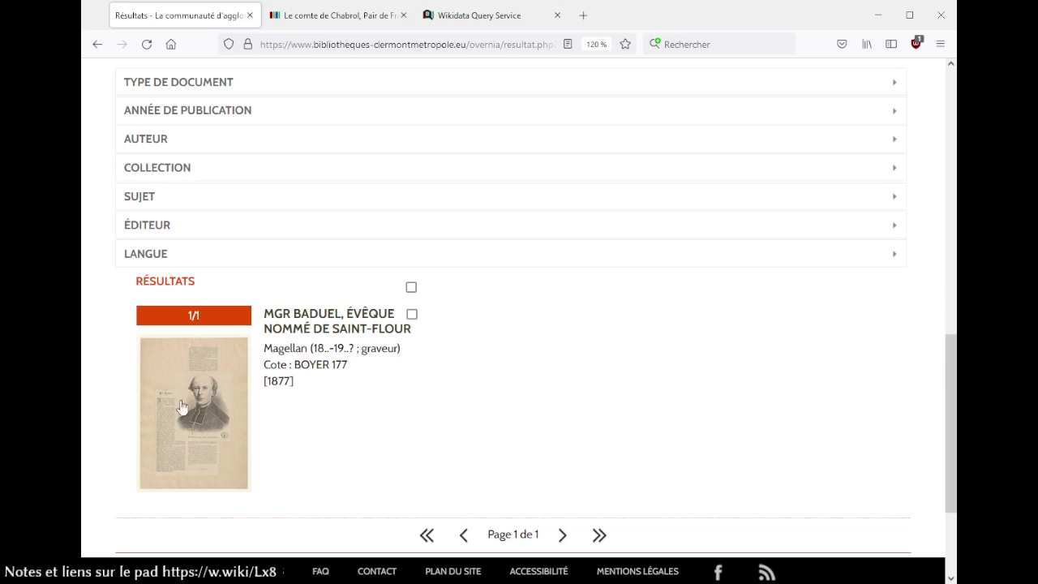
{"action": "left_click", "coordinate": [301, 319]}
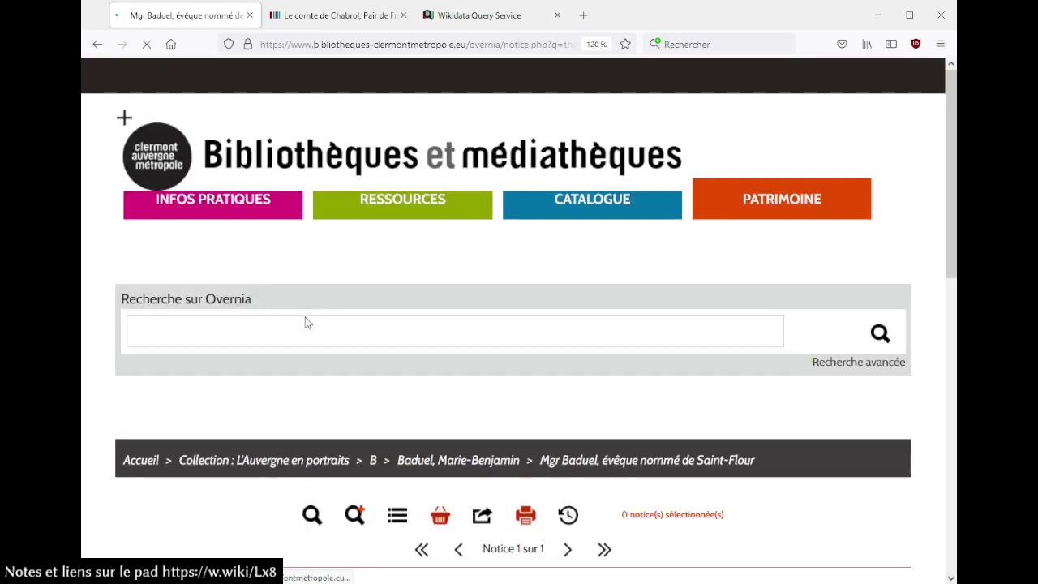
{"action": "scroll", "coordinate": [364, 306], "scroll_direction": "down", "scroll_amount": 5}
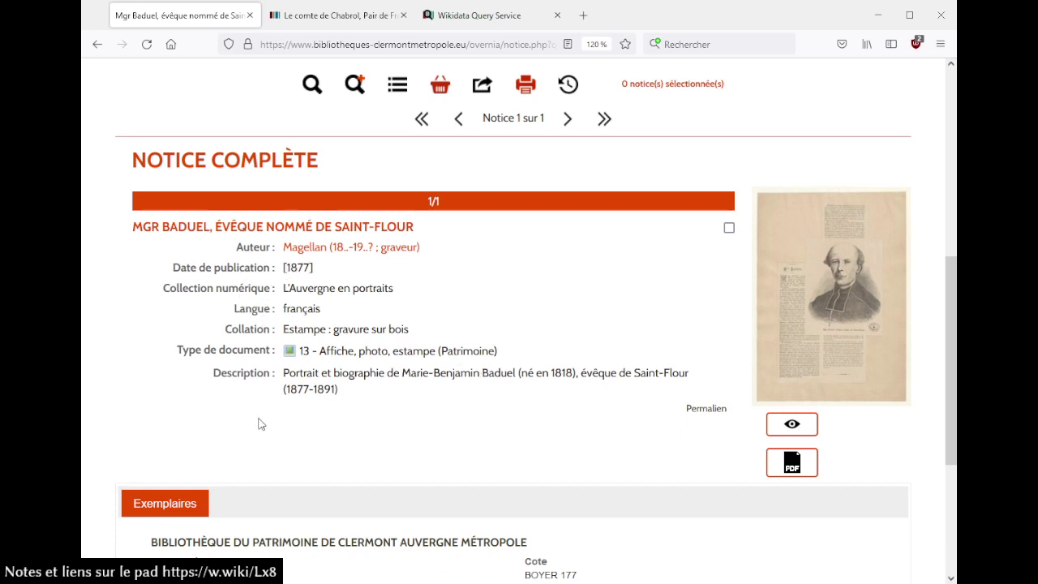
{"action": "scroll", "coordinate": [261, 424], "scroll_direction": "down", "scroll_amount": 5}
{"action": "scroll", "coordinate": [259, 423], "scroll_direction": "up", "scroll_amount": 10}
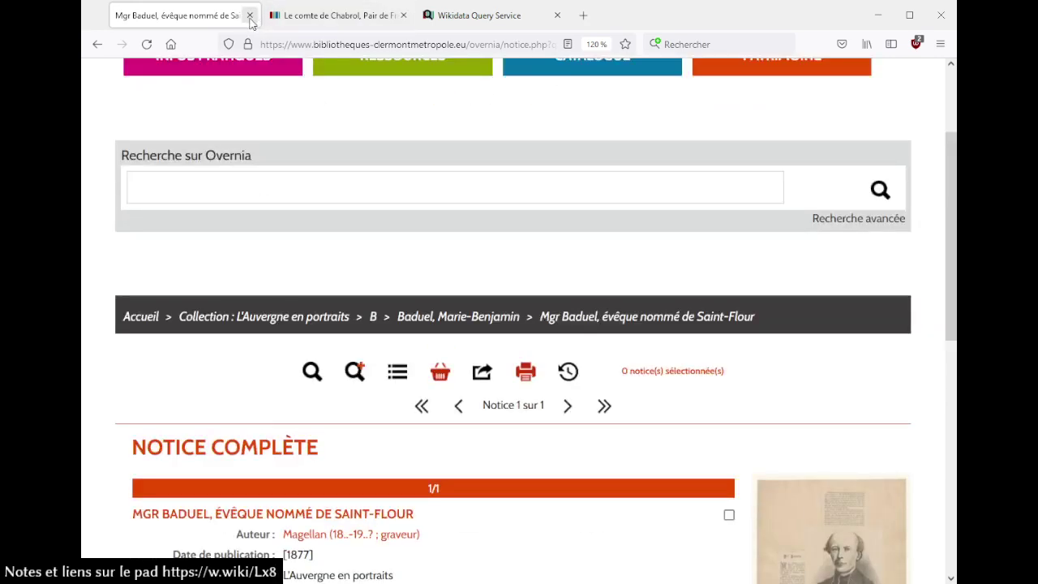
Close the library site and check the identifiers section of the "Le comte de Chabrol" Wikidata item
{"action": "left_click", "coordinate": [250, 17]}
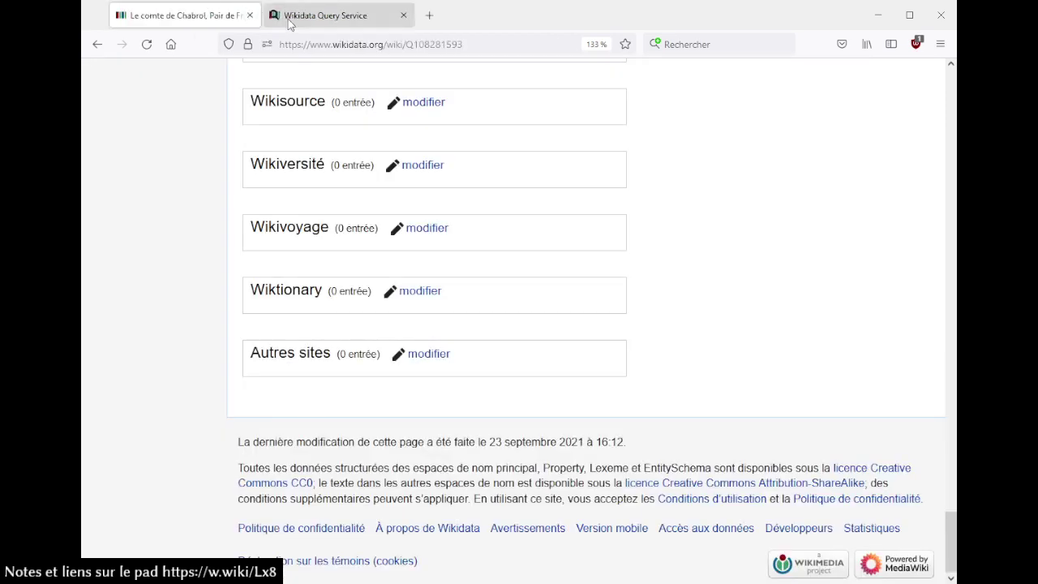
{"action": "left_click", "coordinate": [290, 23]}
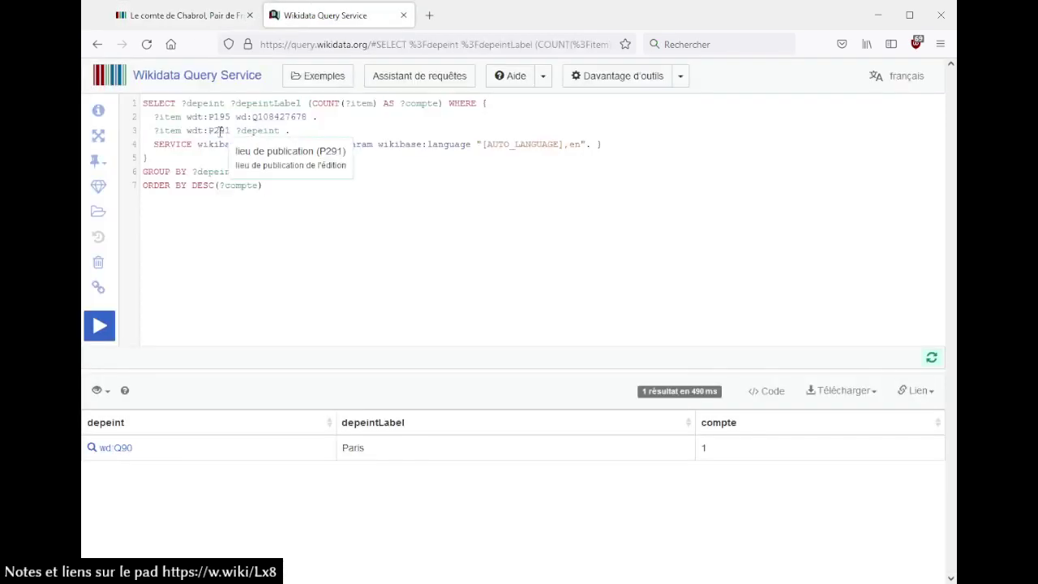
{"action": "left_click", "coordinate": [211, 14]}
{"action": "scroll", "coordinate": [357, 69], "scroll_direction": "up", "scroll_amount": 5}
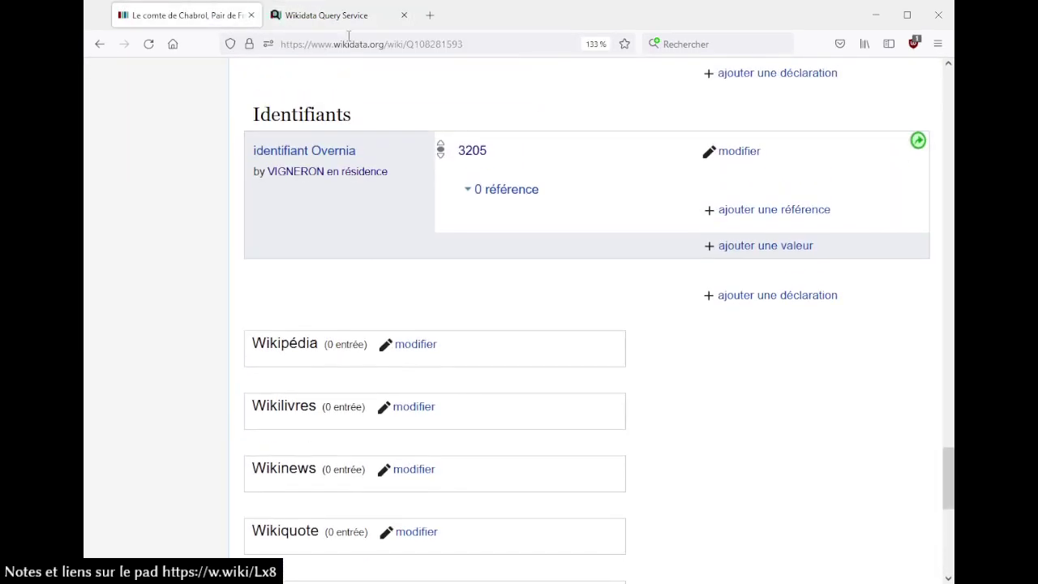
In the Wikidata query, replace property P291 with "créateur" (P170) and run the query
{"action": "left_click", "coordinate": [349, 16]}
{"action": "double_click", "coordinate": [221, 129]}
{"action": "key", "text": "BackSpace"}
{"action": "key", "text": "ctrl+space"}
{"action": "type", "text": "rét"}
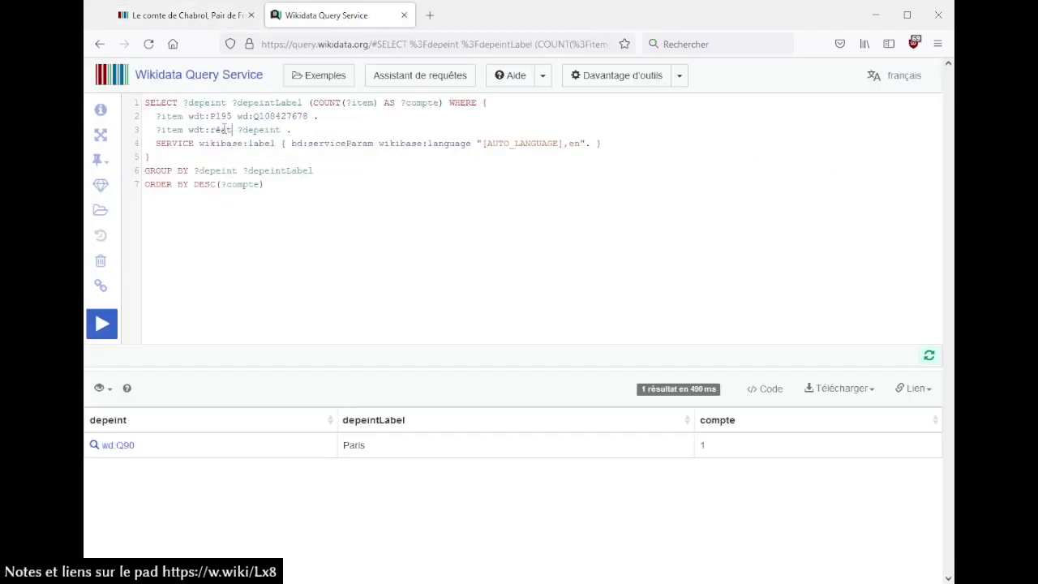
{"action": "type", "text": "créa"}
{"action": "key", "text": "ctrl+space"}
{"action": "key", "text": "Return"}
{"action": "key", "text": "ctrl+Return"}
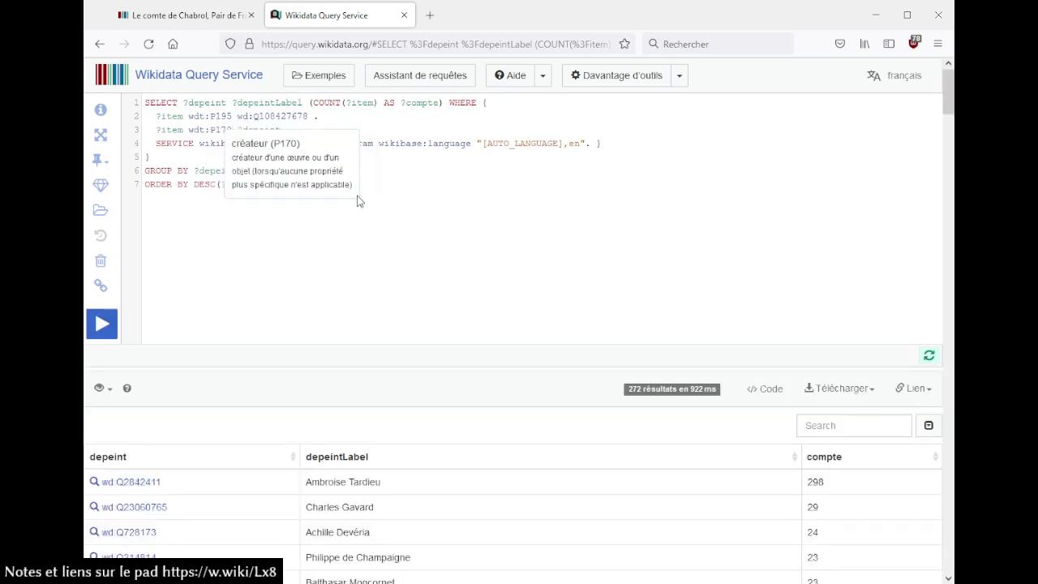
Compare the two Ambroise Tardieu entries in the creator results by highlighting their labels and item identifiers
{"action": "scroll", "coordinate": [466, 291], "scroll_direction": "down", "scroll_amount": 5}
{"action": "left_click_drag", "start_coordinate": [311, 253], "coordinate": [386, 262]}
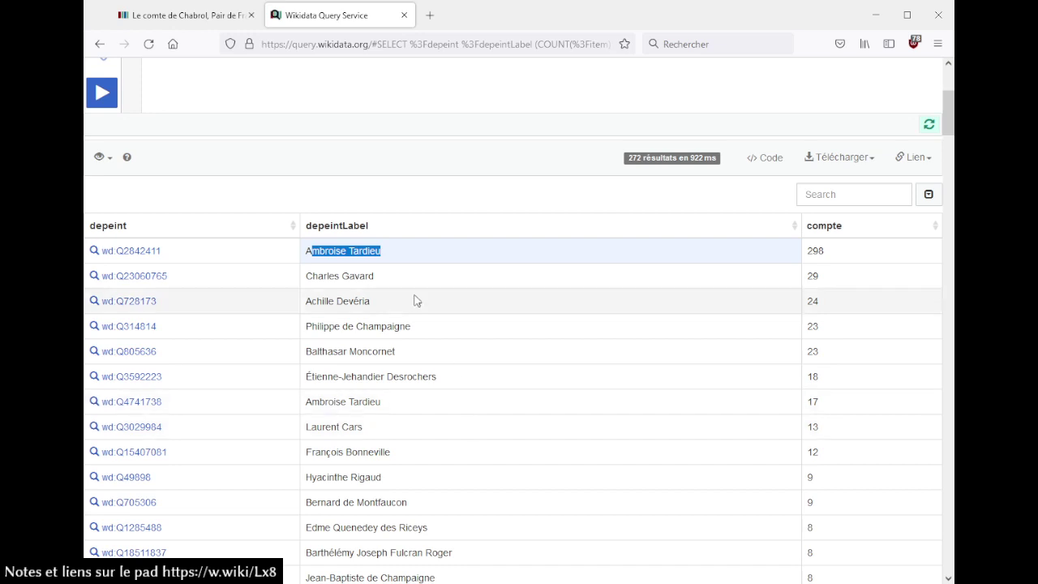
{"action": "left_click", "coordinate": [327, 252]}
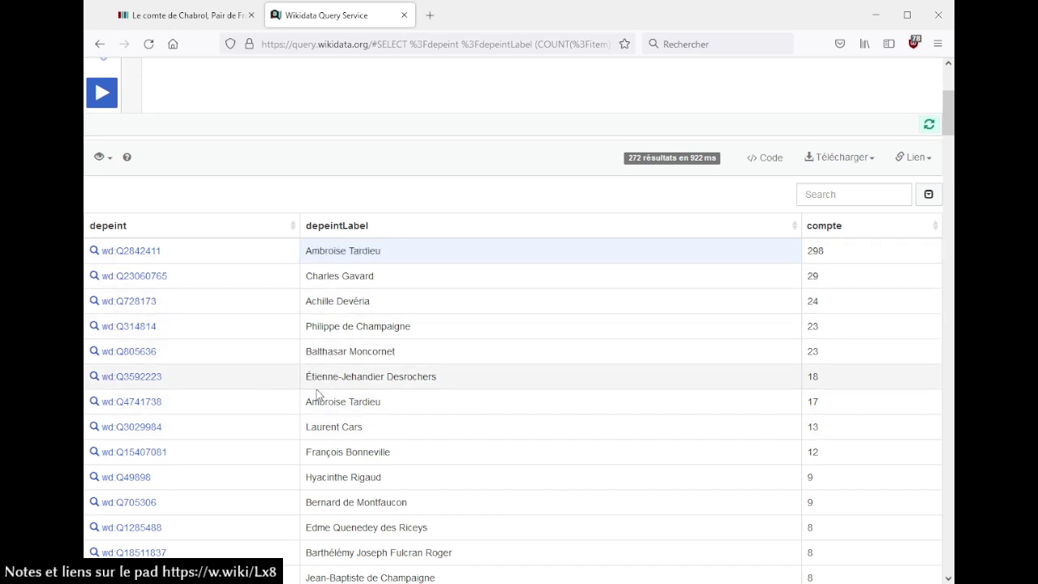
{"action": "left_click_drag", "start_coordinate": [311, 401], "coordinate": [371, 401]}
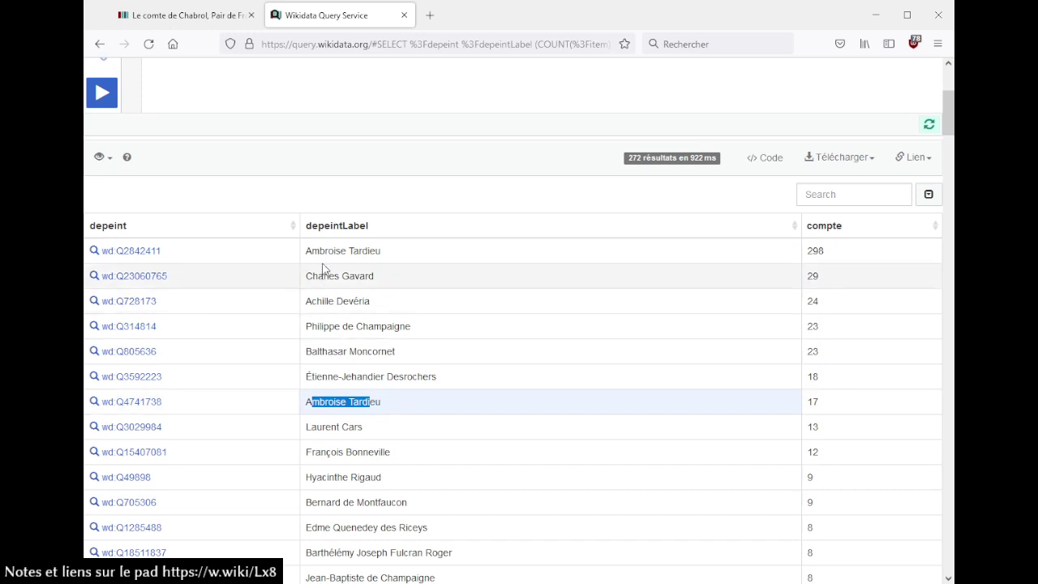
{"action": "left_click_drag", "start_coordinate": [319, 251], "coordinate": [380, 252]}
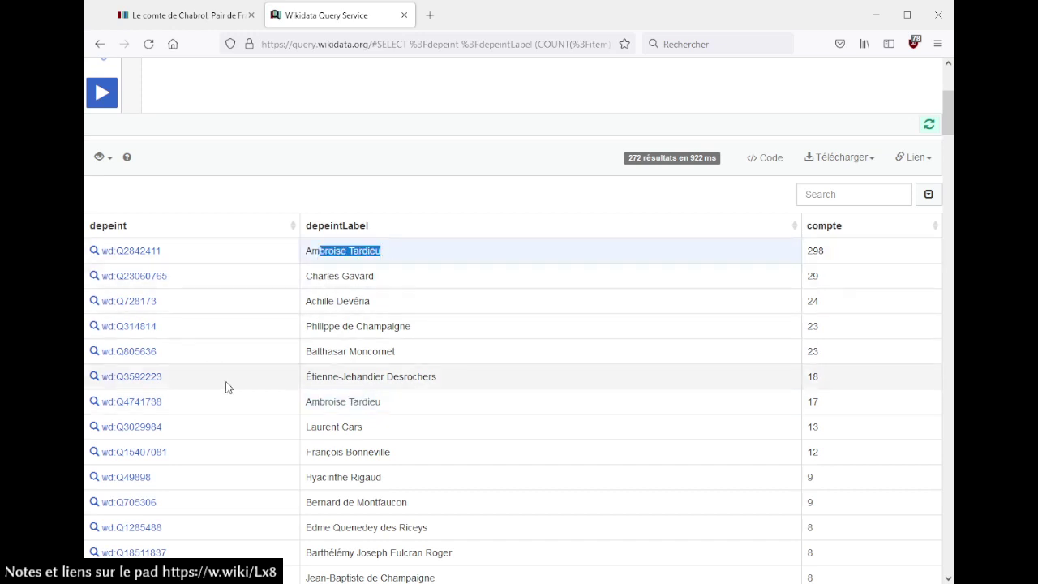
{"action": "left_click_drag", "start_coordinate": [362, 401], "coordinate": [139, 253]}
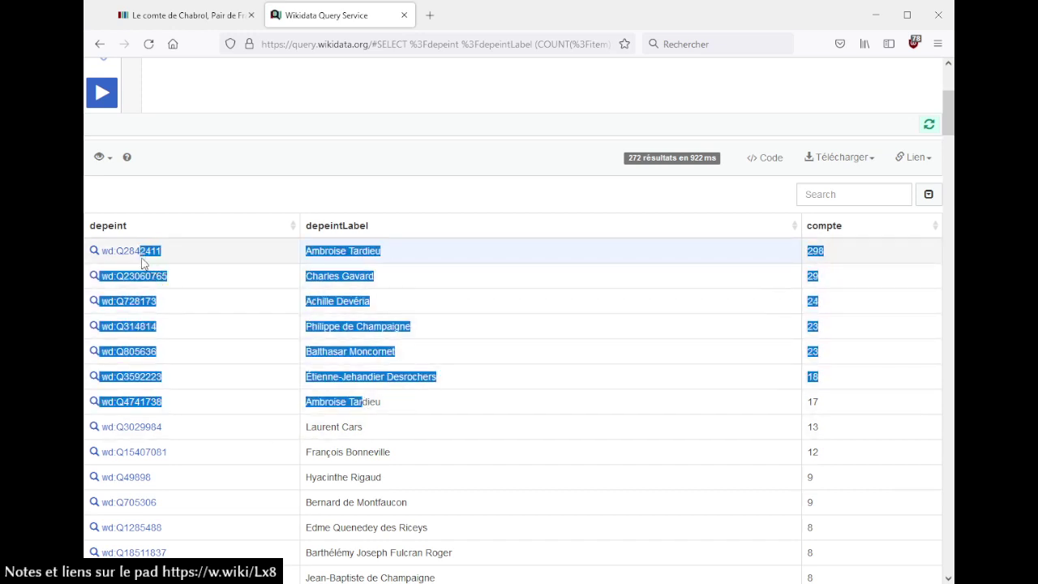
{"action": "left_click", "coordinate": [333, 254]}
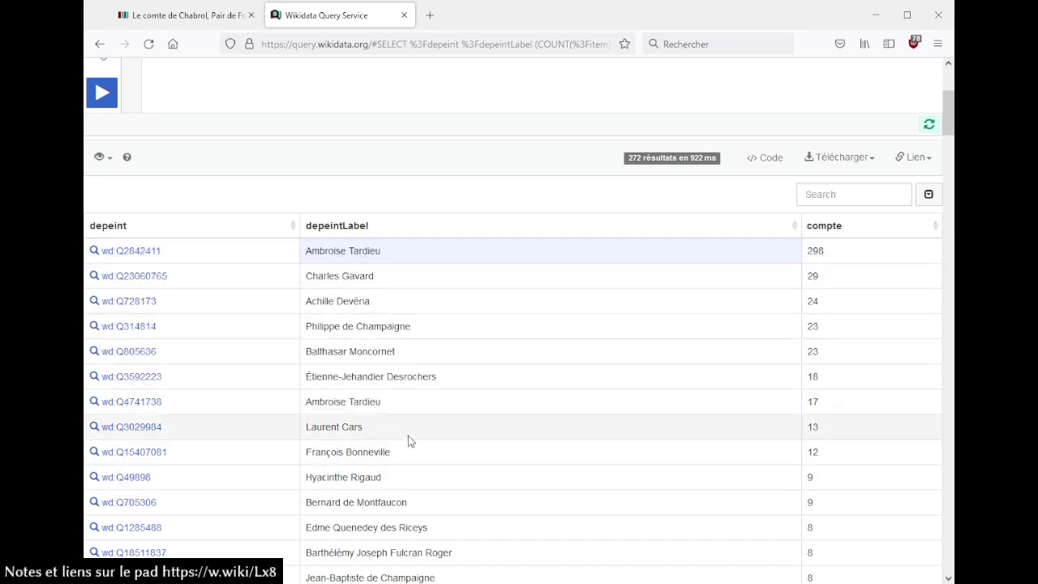
Browse the creators in the results and check the collection identifier Q108427678 in the query
{"action": "scroll", "coordinate": [408, 440], "scroll_direction": "down", "scroll_amount": 4}
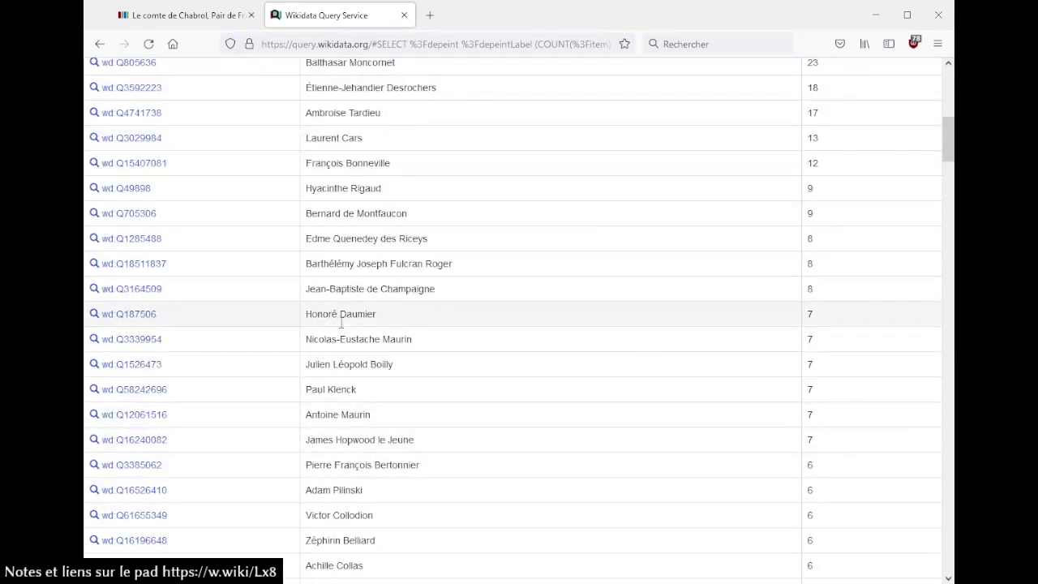
{"action": "scroll", "coordinate": [337, 318], "scroll_direction": "up", "scroll_amount": 7}
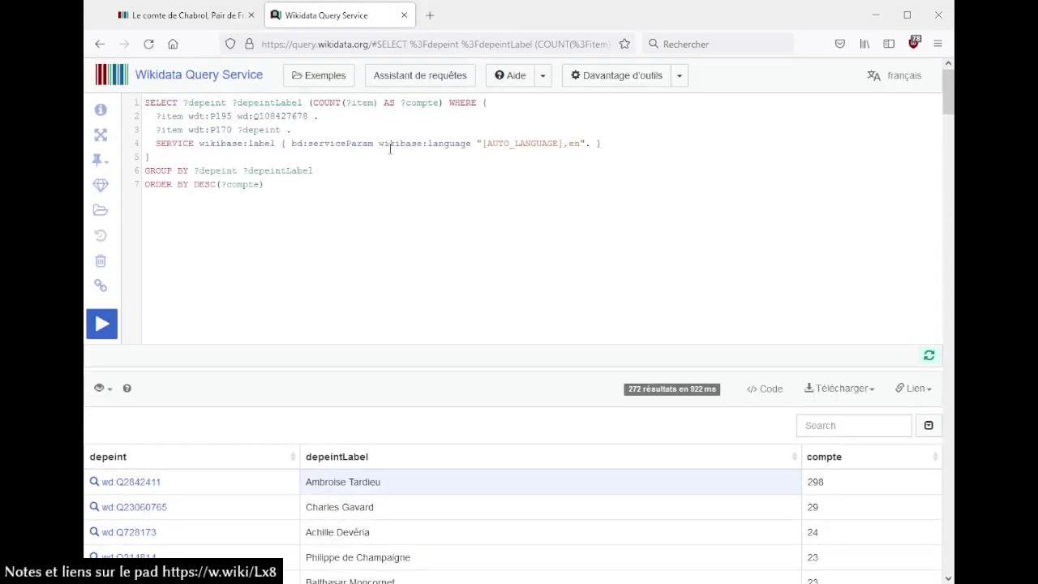
{"action": "double_click", "coordinate": [293, 117]}
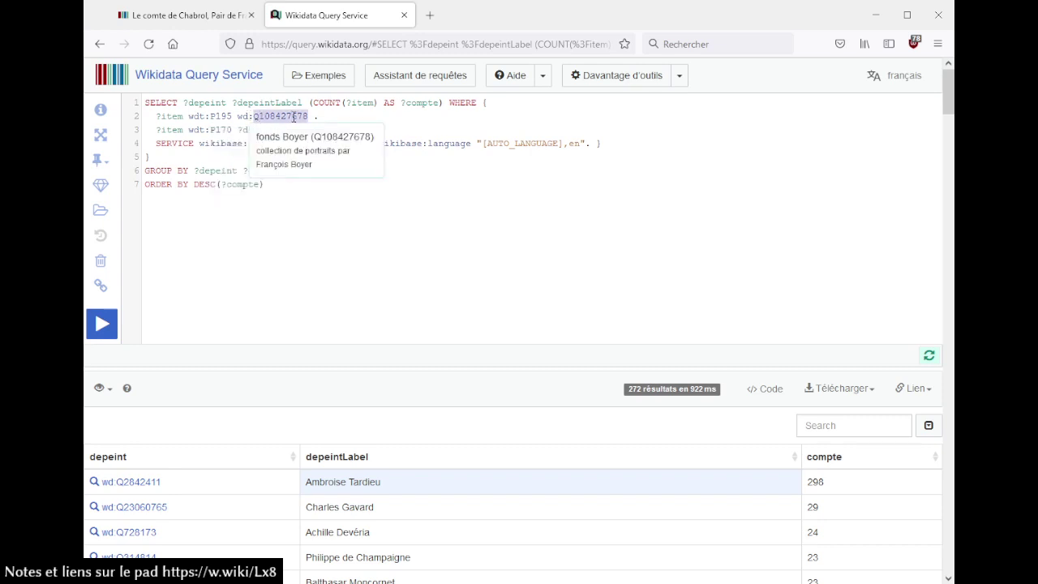
{"action": "left_click", "coordinate": [211, 132]}
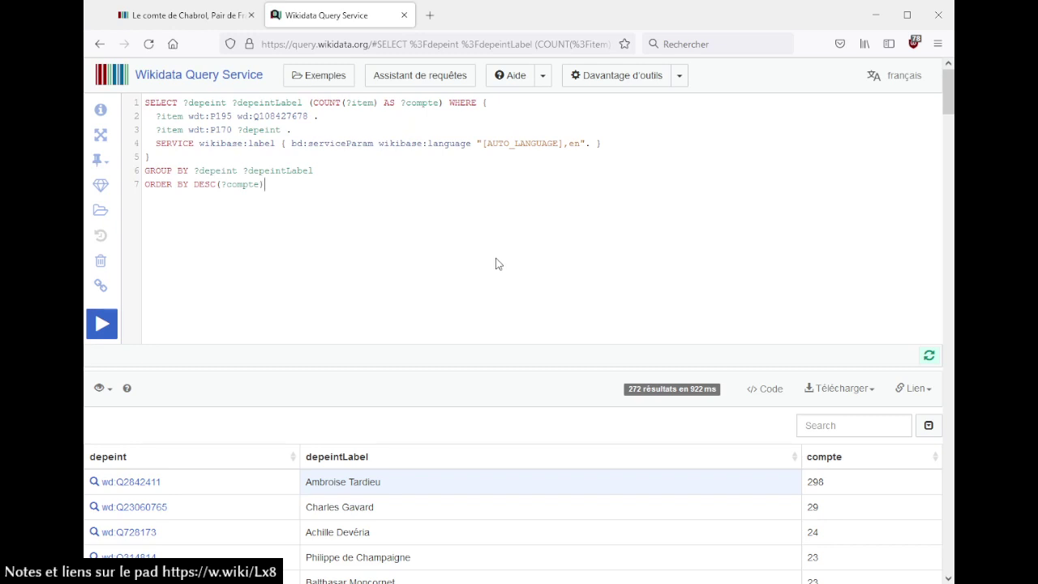
Delete the entire creator-count query from the query editor
{"action": "key", "text": "ctrl+a"}
{"action": "key", "text": "Delete"}
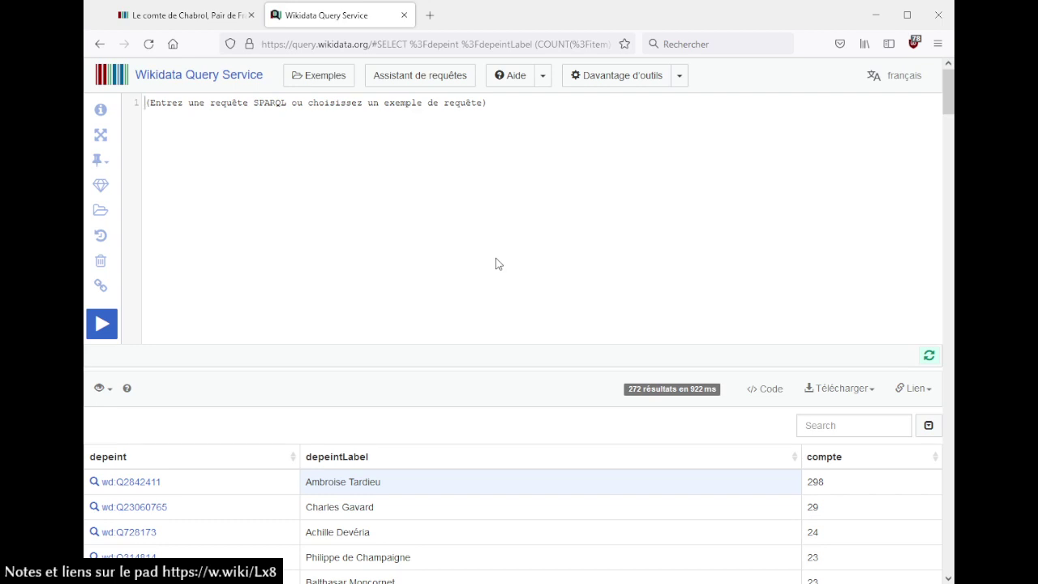
From the "Le comte de Chabrol" Wikidata item, open the portrait's Commons file page and display the original image
{"action": "key", "text": "ctrl+Tab"}
{"action": "scroll", "coordinate": [497, 263], "scroll_direction": "up", "scroll_amount": 10}
{"action": "scroll", "coordinate": [497, 263], "scroll_direction": "up", "scroll_amount": 5}
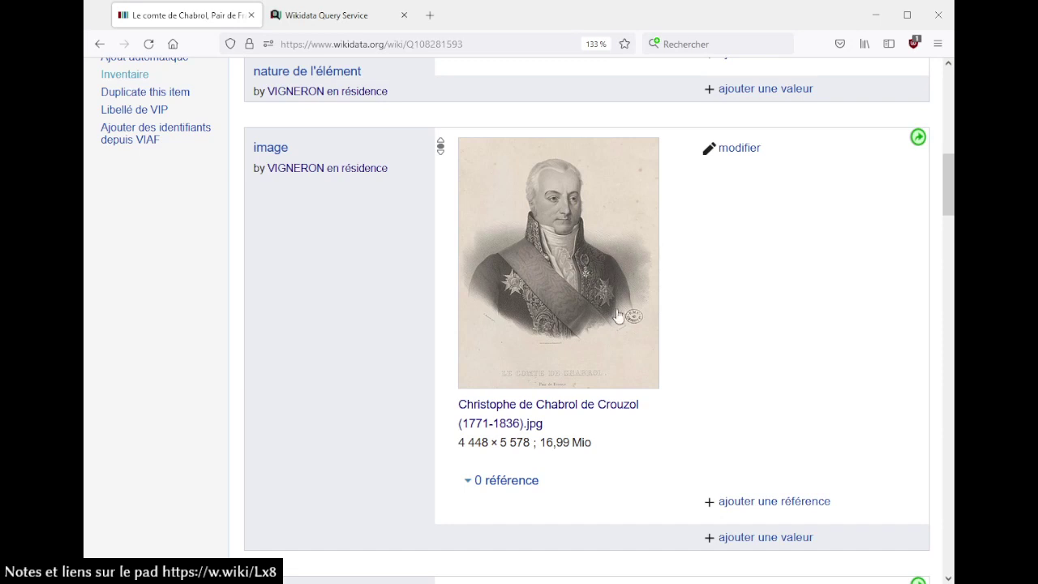
{"action": "middle_click", "coordinate": [528, 288]}
{"action": "left_click", "coordinate": [350, 16]}
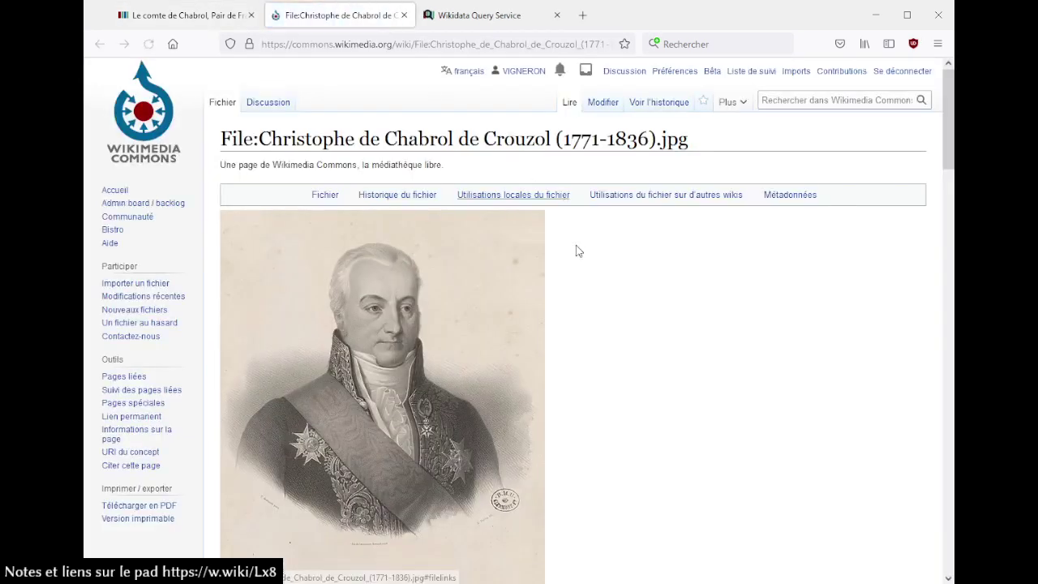
{"action": "scroll", "coordinate": [575, 250], "scroll_direction": "down", "scroll_amount": 3}
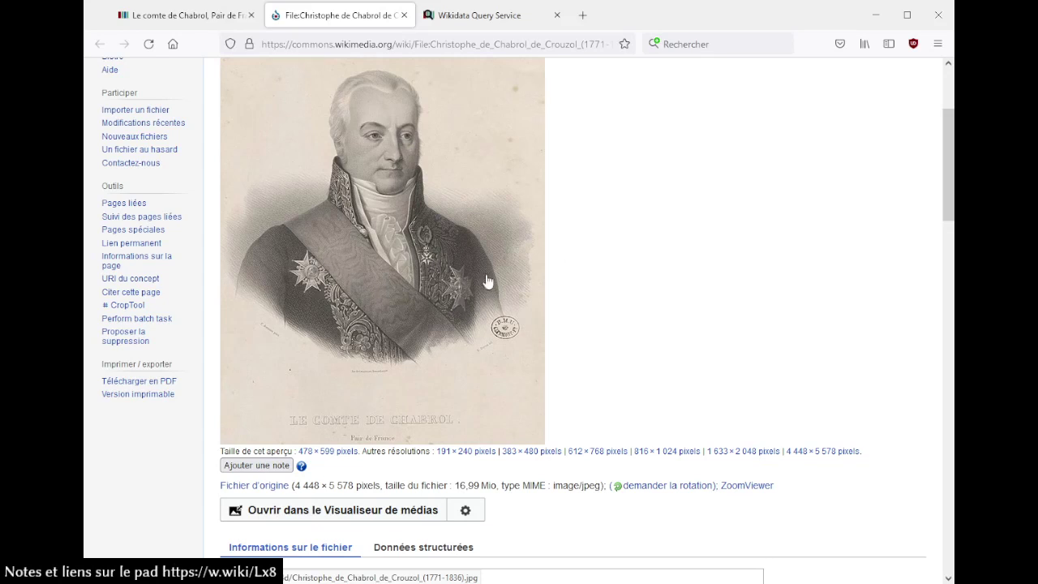
{"action": "left_click", "coordinate": [458, 298]}
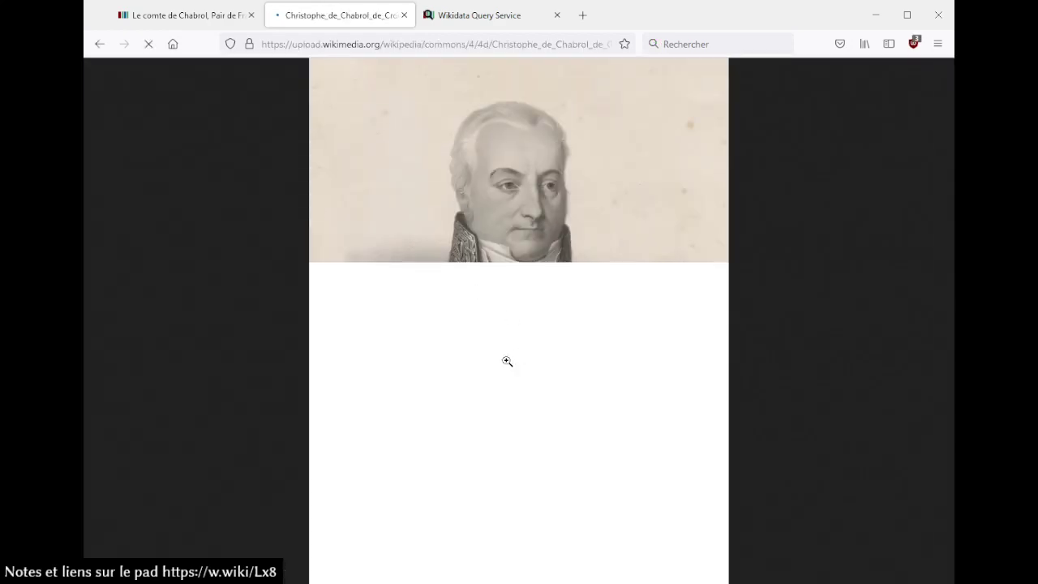
Examine the star-shaped decorations on both sides of the sitter's chest at full size, and return to the whole portrait
{"action": "left_click", "coordinate": [414, 385]}
{"action": "scroll", "coordinate": [494, 362], "scroll_direction": "up", "scroll_amount": 2}
{"action": "scroll", "coordinate": [493, 362], "scroll_direction": "left", "scroll_amount": 1}
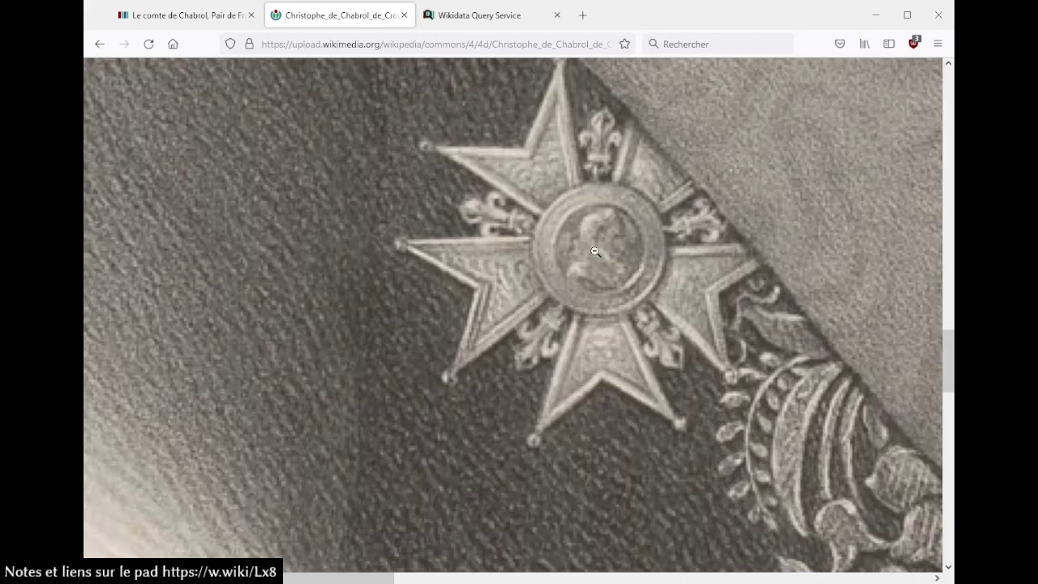
{"action": "scroll", "coordinate": [595, 251], "scroll_direction": "right", "scroll_amount": 1}
{"action": "scroll", "coordinate": [581, 161], "scroll_direction": "right", "scroll_amount": 10}
{"action": "scroll", "coordinate": [577, 161], "scroll_direction": "right", "scroll_amount": 15}
{"action": "scroll", "coordinate": [578, 161], "scroll_direction": "up", "scroll_amount": 7}
{"action": "scroll", "coordinate": [577, 161], "scroll_direction": "left", "scroll_amount": 4}
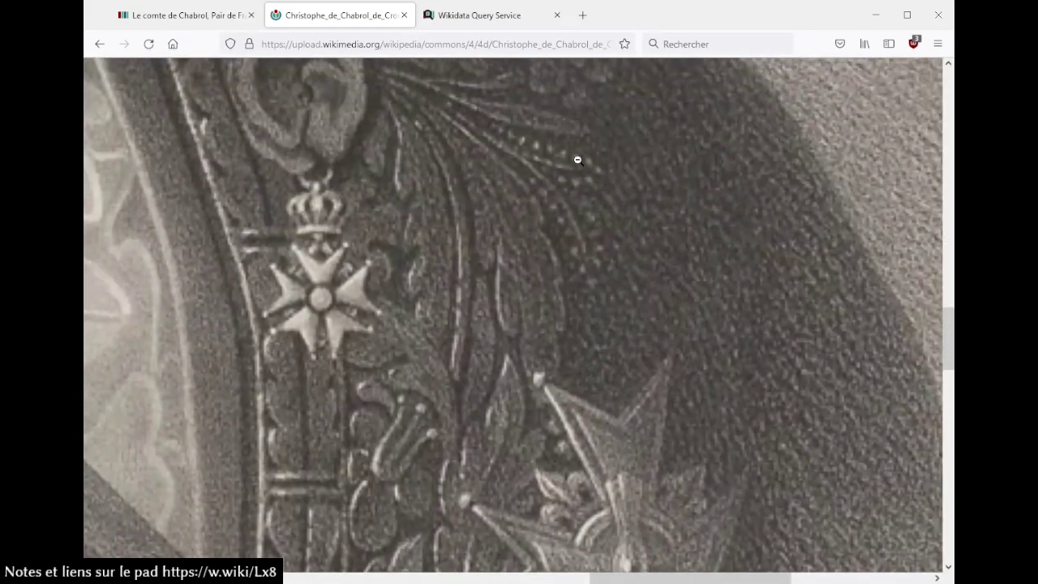
{"action": "scroll", "coordinate": [394, 275], "scroll_direction": "down", "scroll_amount": 2}
{"action": "scroll", "coordinate": [395, 276], "scroll_direction": "down", "scroll_amount": 4}
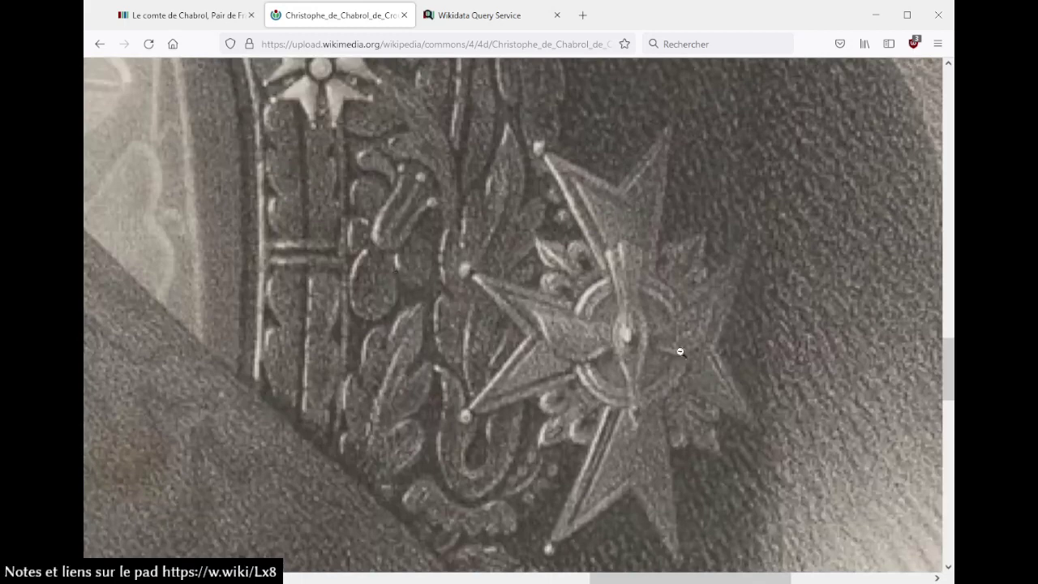
{"action": "left_click", "coordinate": [625, 332]}
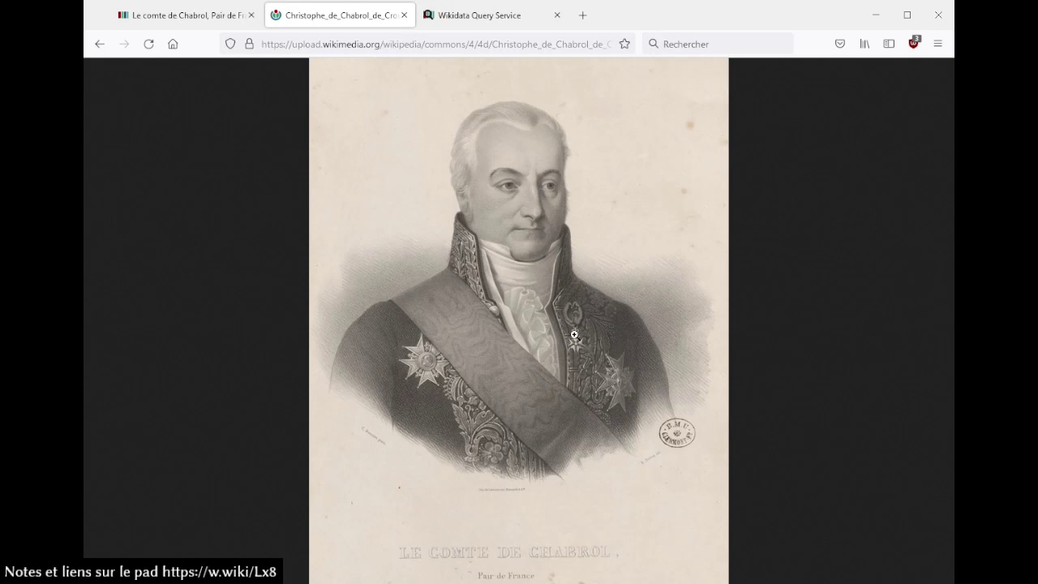
Return to the portrait's Wikidata item and open the item of its depicted person, Christophe de Chabrol de Crouzol
{"action": "left_click", "coordinate": [166, 18]}
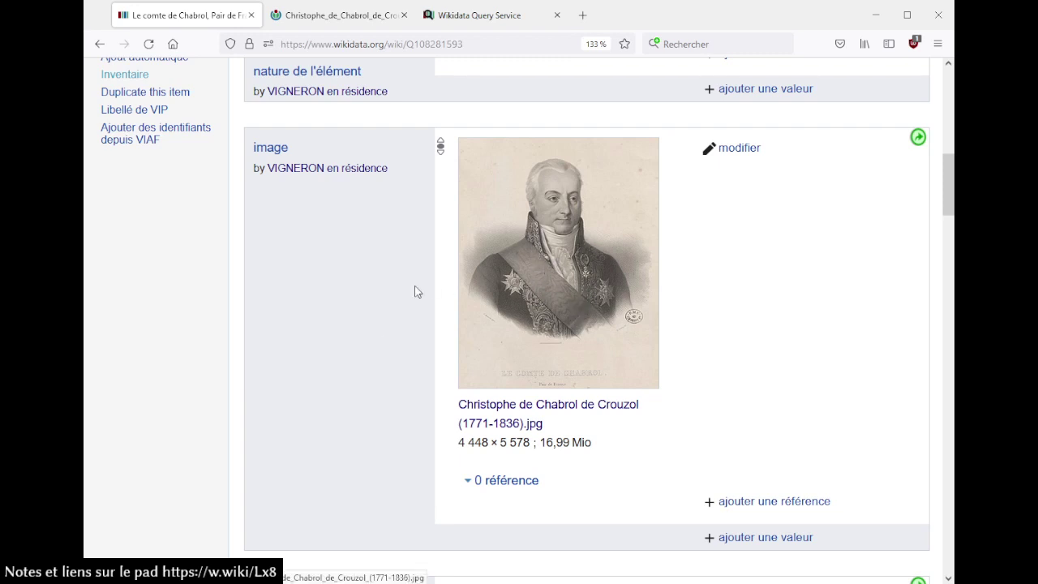
{"action": "scroll", "coordinate": [351, 335], "scroll_direction": "down", "scroll_amount": 6}
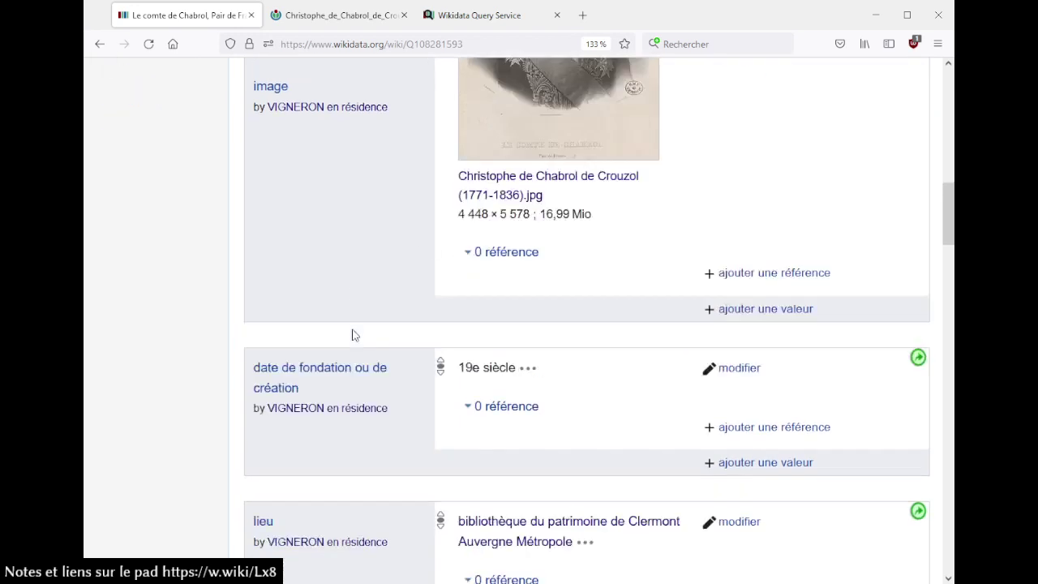
{"action": "scroll", "coordinate": [352, 335], "scroll_direction": "up", "scroll_amount": 12}
{"action": "scroll", "coordinate": [352, 334], "scroll_direction": "down", "scroll_amount": 12}
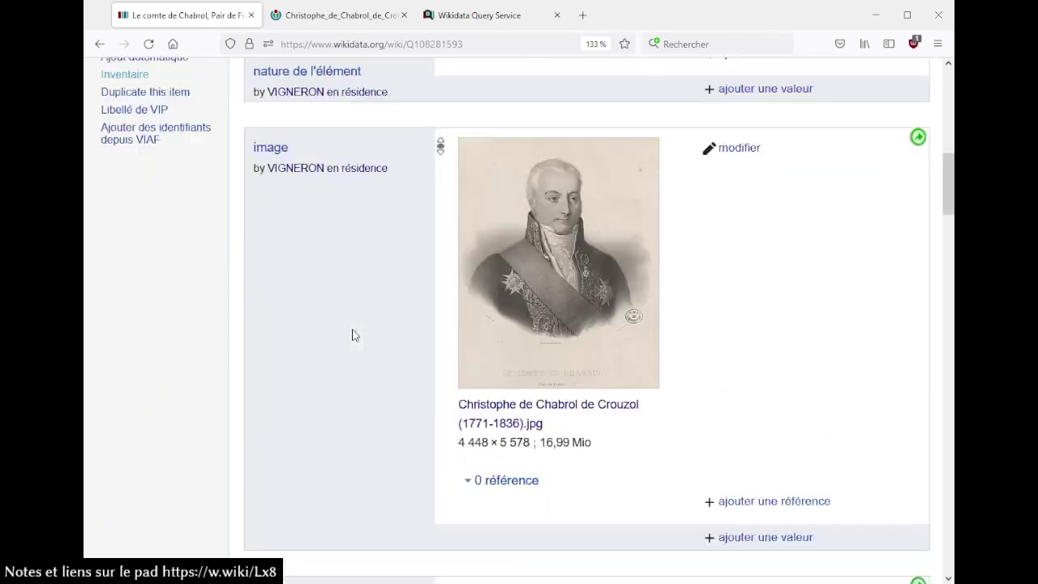
{"action": "scroll", "coordinate": [352, 335], "scroll_direction": "down", "scroll_amount": 5}
{"action": "left_click", "coordinate": [565, 84]}
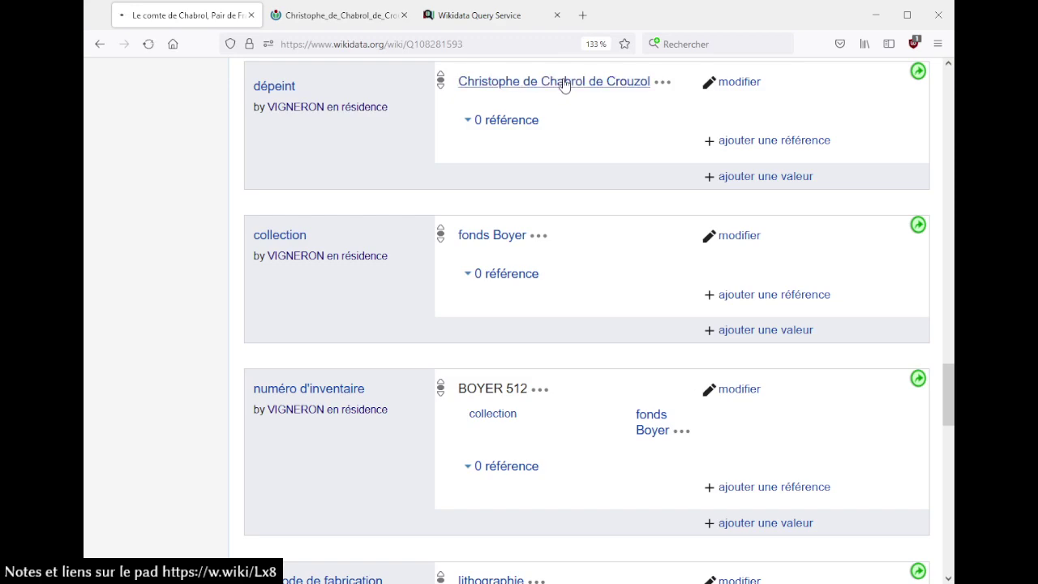
Review the biographical dates, offices held and awards received in Christophe de Chabrol de Crouzol's Wikidata statements
{"action": "scroll", "coordinate": [544, 313], "scroll_direction": "down", "scroll_amount": 15}
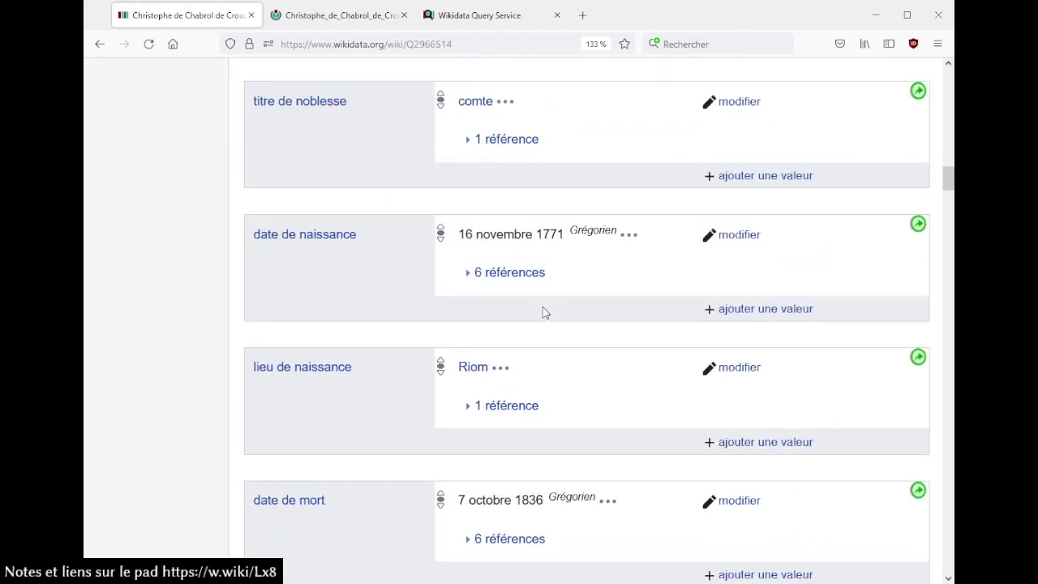
{"action": "scroll", "coordinate": [543, 313], "scroll_direction": "down", "scroll_amount": 20}
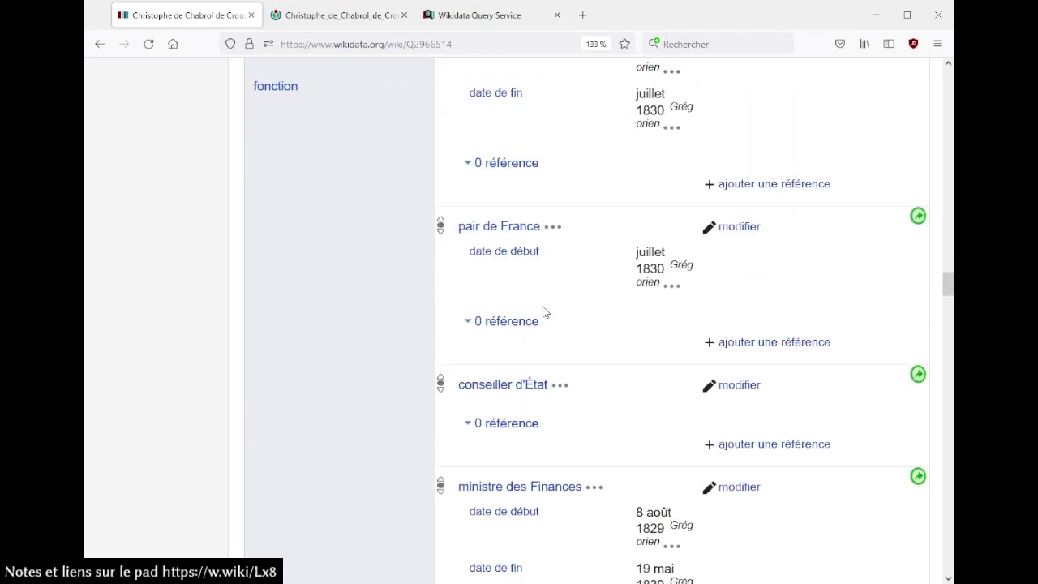
{"action": "scroll", "coordinate": [543, 313], "scroll_direction": "up", "scroll_amount": 8}
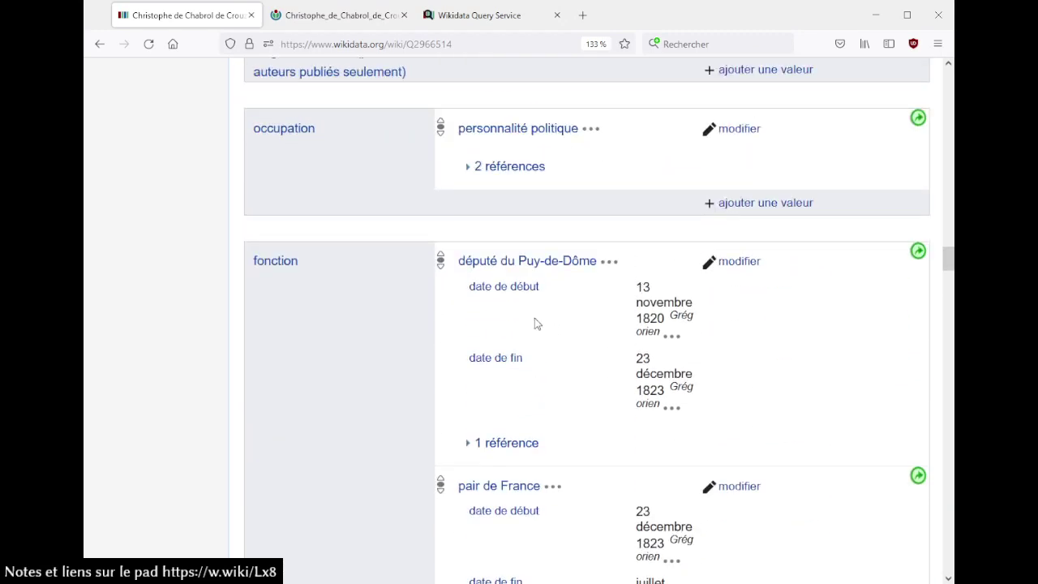
{"action": "scroll", "coordinate": [522, 452], "scroll_direction": "down", "scroll_amount": 7}
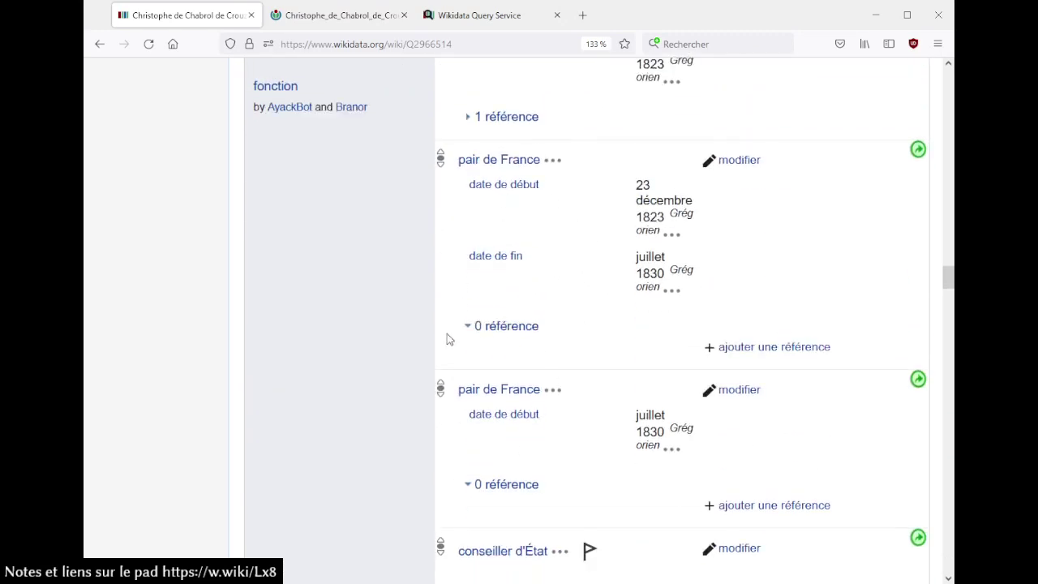
{"action": "scroll", "coordinate": [404, 336], "scroll_direction": "down", "scroll_amount": 20}
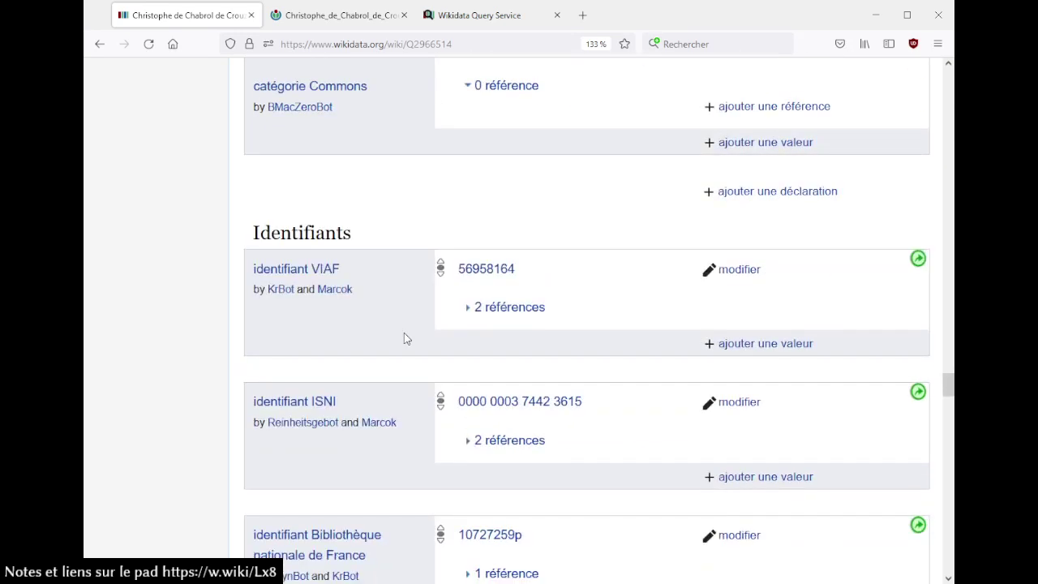
{"action": "scroll", "coordinate": [404, 336], "scroll_direction": "up", "scroll_amount": 12}
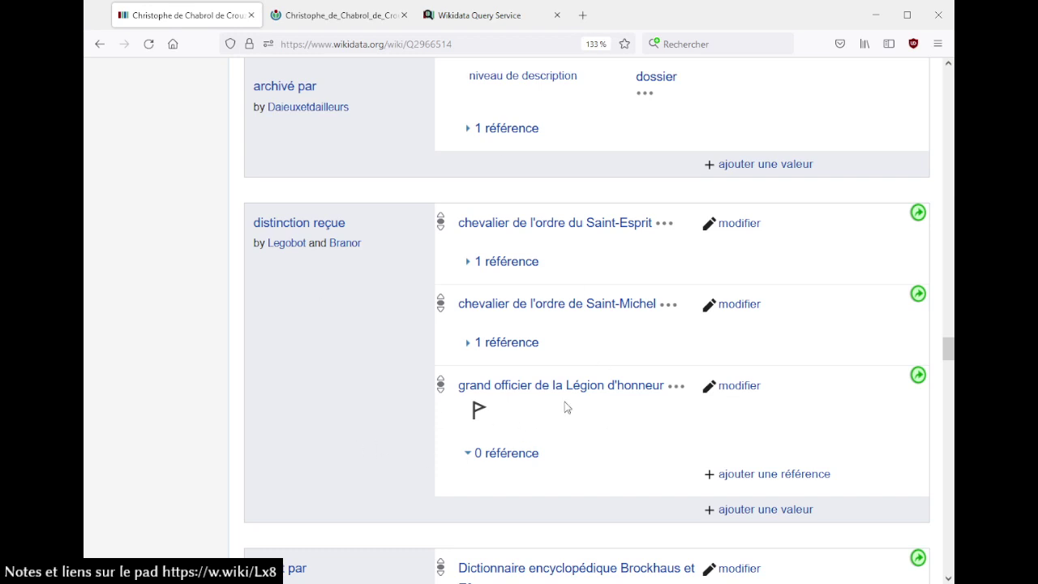
Check the external identifiers and the Wikipedia links of Christophe de Chabrol de Crouzol's Wikidata item
{"action": "scroll", "coordinate": [364, 381], "scroll_direction": "down", "scroll_amount": 5}
{"action": "scroll", "coordinate": [364, 381], "scroll_direction": "down", "scroll_amount": 2}
{"action": "scroll", "coordinate": [364, 381], "scroll_direction": "down", "scroll_amount": 6}
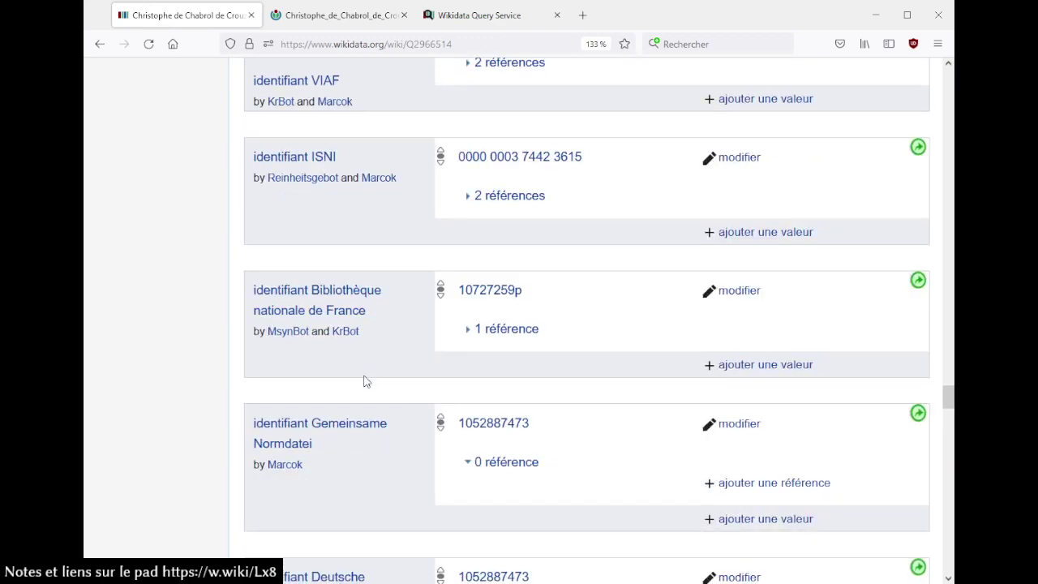
{"action": "scroll", "coordinate": [364, 381], "scroll_direction": "down", "scroll_amount": 20}
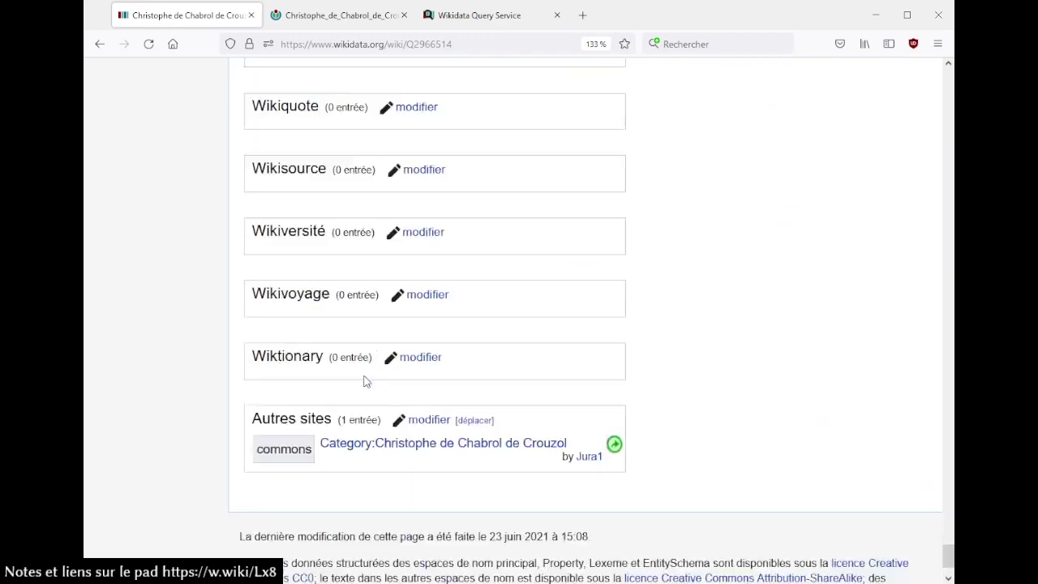
{"action": "scroll", "coordinate": [364, 382], "scroll_direction": "up", "scroll_amount": 11}
{"action": "scroll", "coordinate": [364, 381], "scroll_direction": "down", "scroll_amount": 6}
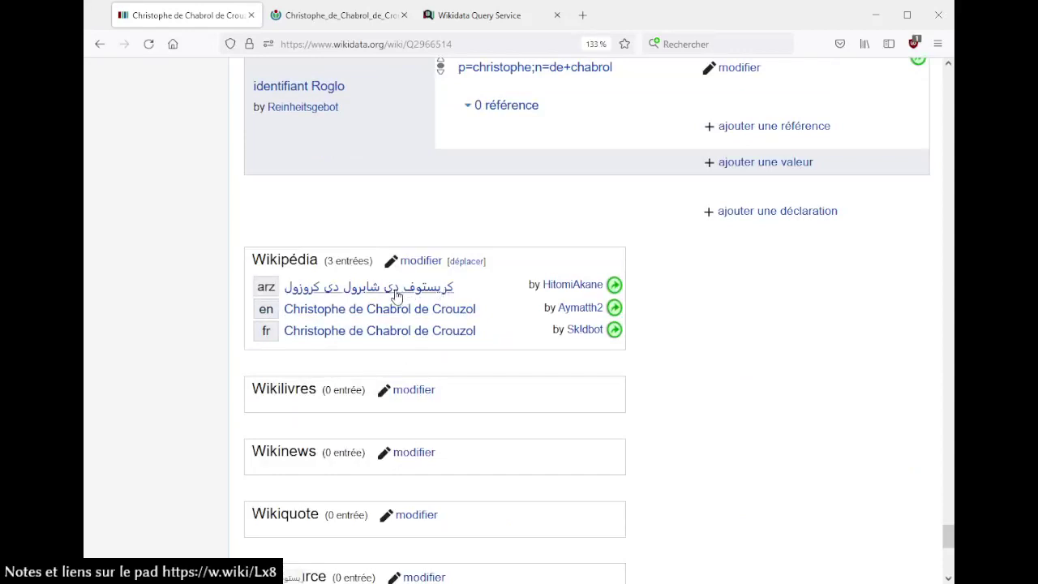
Open the French Wikipedia article on Christophe de Chabrol de Crouzol and skim it from the biography to the external links
{"action": "left_click", "coordinate": [382, 334]}
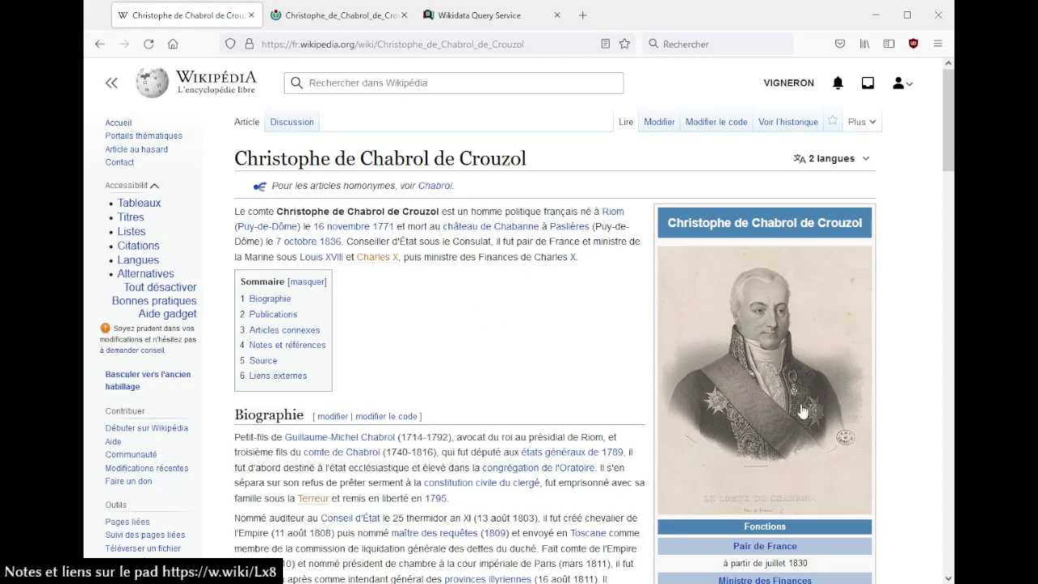
{"action": "scroll", "coordinate": [428, 320], "scroll_direction": "down", "scroll_amount": 5}
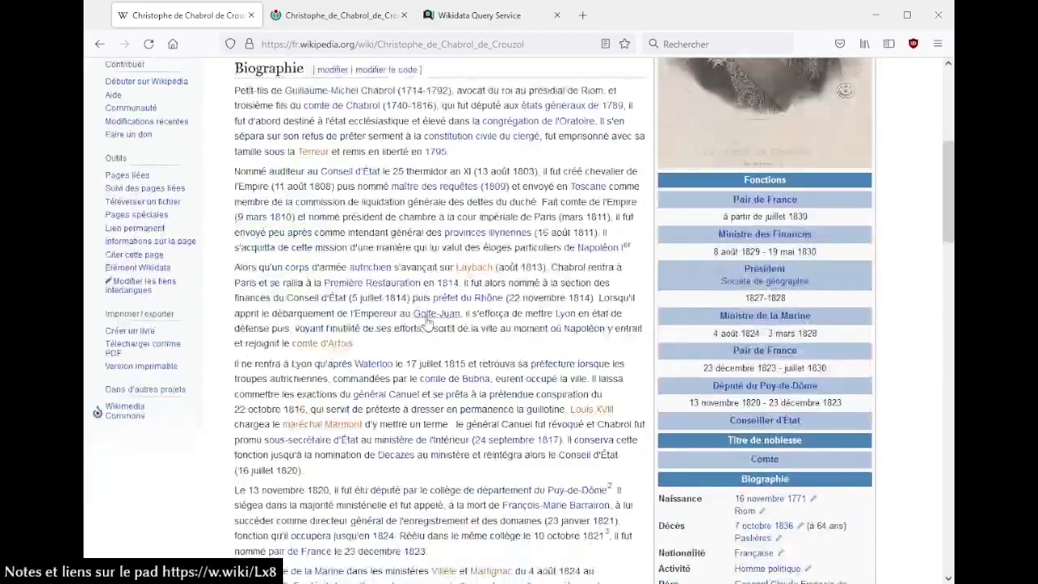
{"action": "scroll", "coordinate": [430, 325], "scroll_direction": "down", "scroll_amount": 3}
{"action": "scroll", "coordinate": [170, 383], "scroll_direction": "down", "scroll_amount": 4}
{"action": "scroll", "coordinate": [170, 383], "scroll_direction": "down", "scroll_amount": 4}
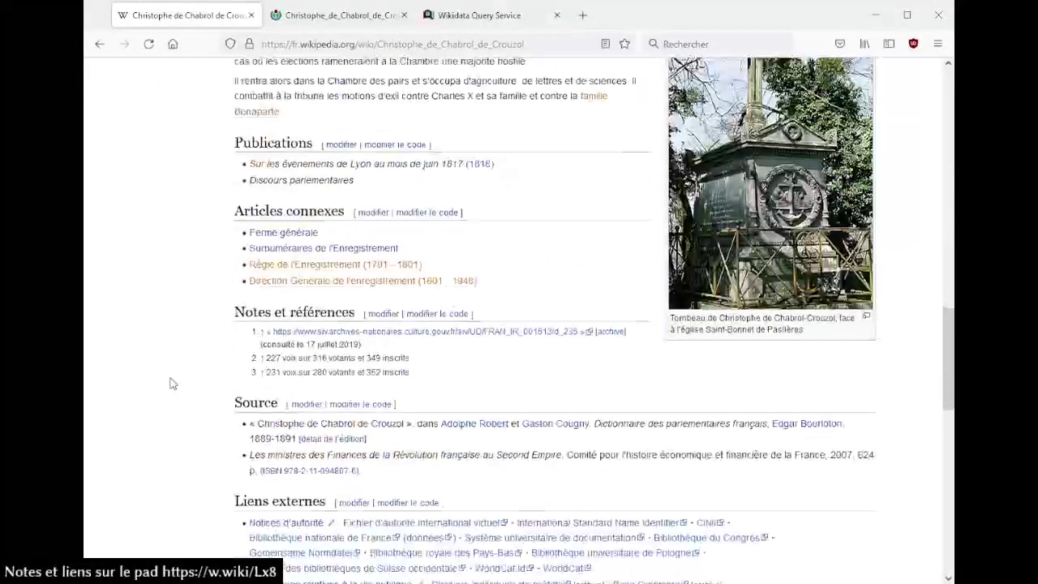
Return to Wikidata Query Service and close the Wikipedia article and the portrait image
{"action": "left_click", "coordinate": [469, 16]}
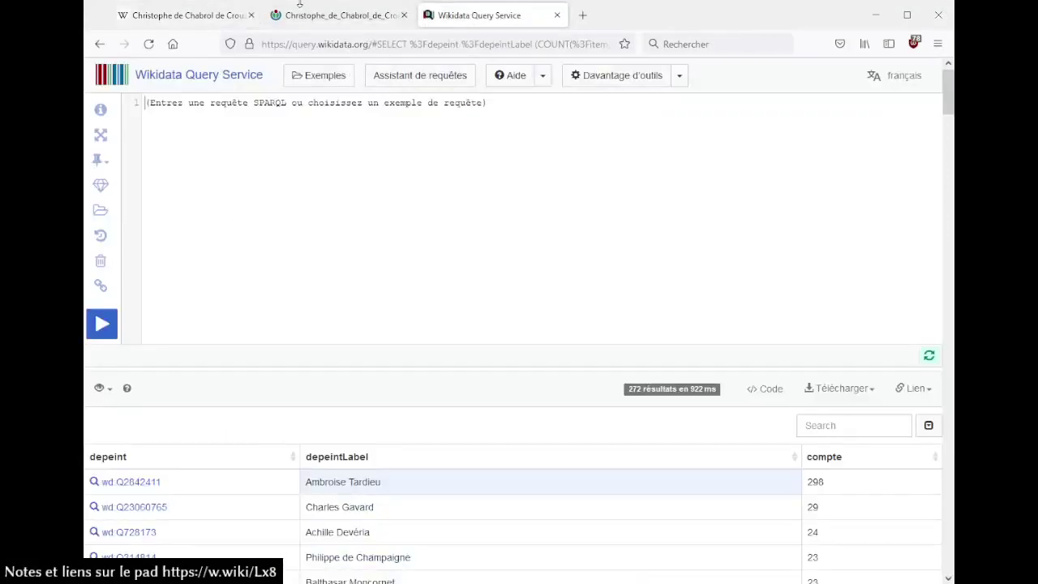
{"action": "left_click", "coordinate": [249, 16]}
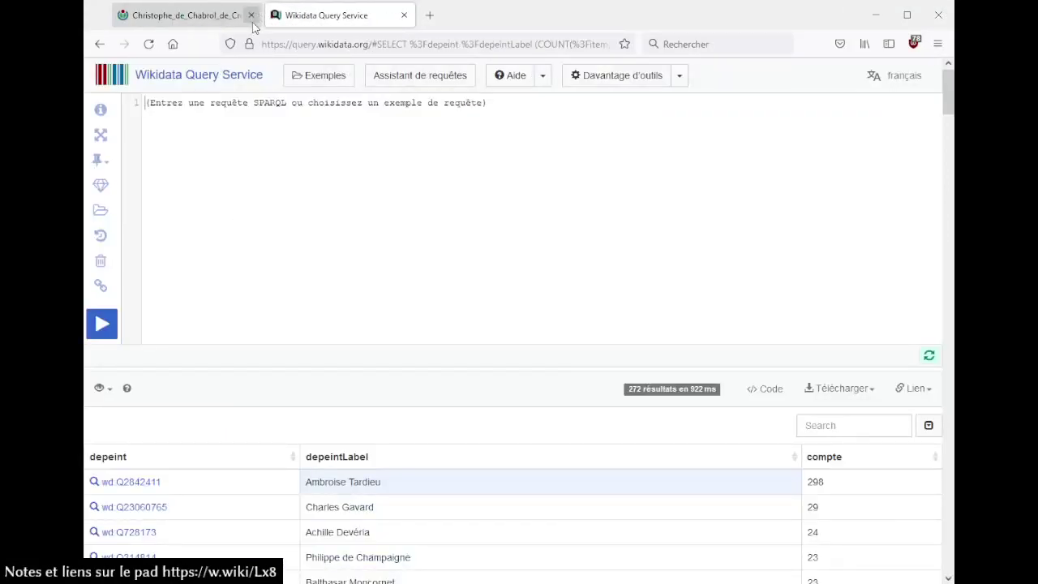
{"action": "left_click", "coordinate": [252, 22]}
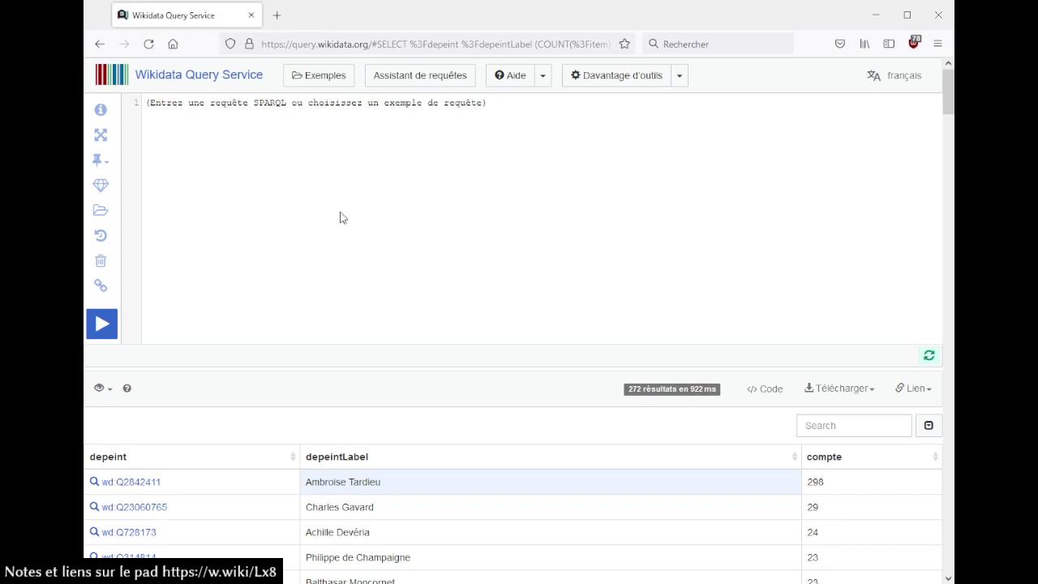
Start a SELECT * WHERE query with ?item wdt:P195 wd:Q108427678 (fonds Boyer), ending the line with a semicolon for another property
{"action": "type", "text": "sele"}
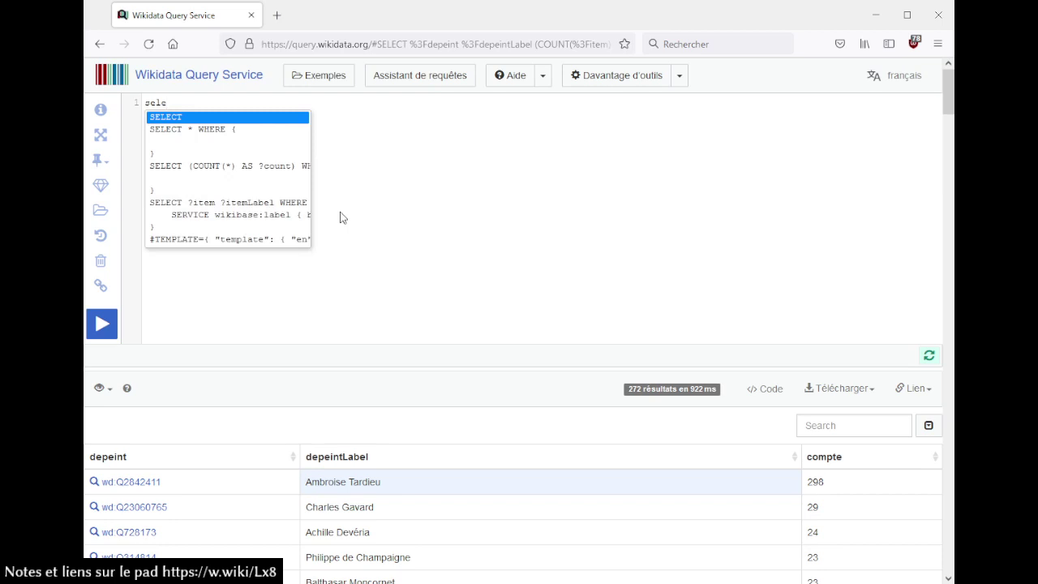
{"action": "key", "text": "Down"}
{"action": "key", "text": "Return"}
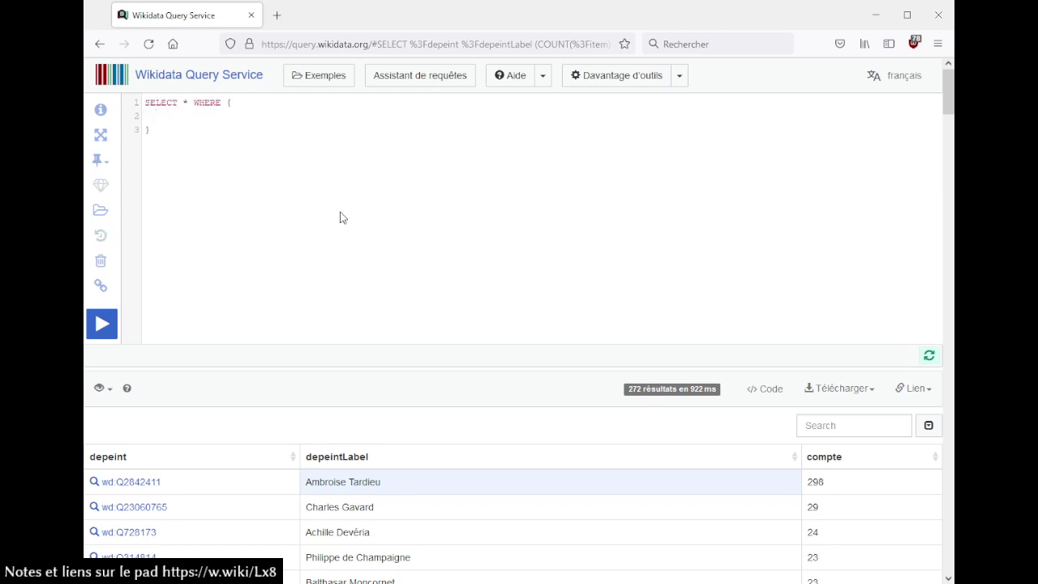
{"action": "type", "text": "?item wdt:"}
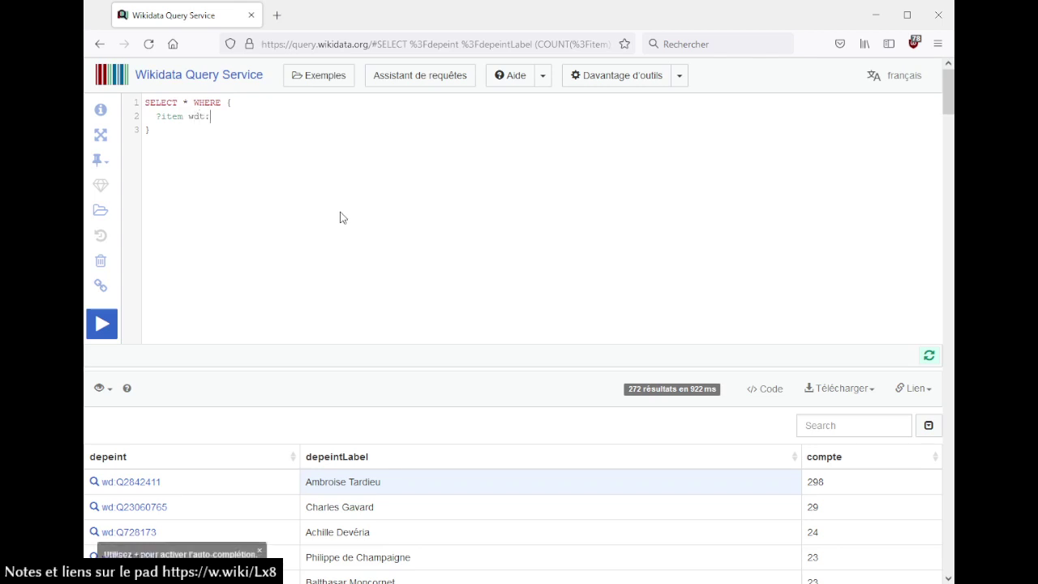
{"action": "type", "text": "P195 "}
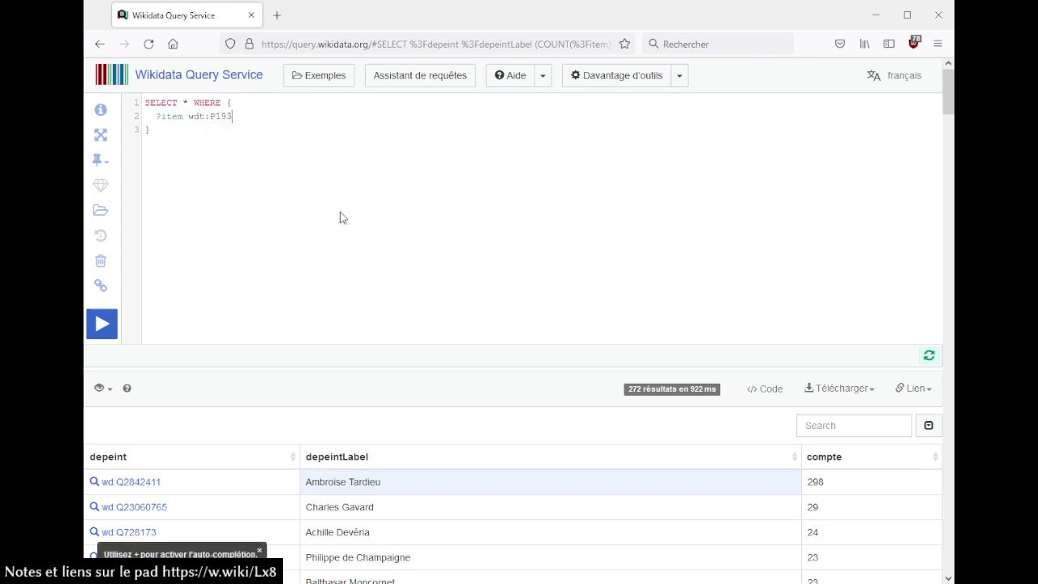
{"action": "type", "text": "wd:fonds boy"}
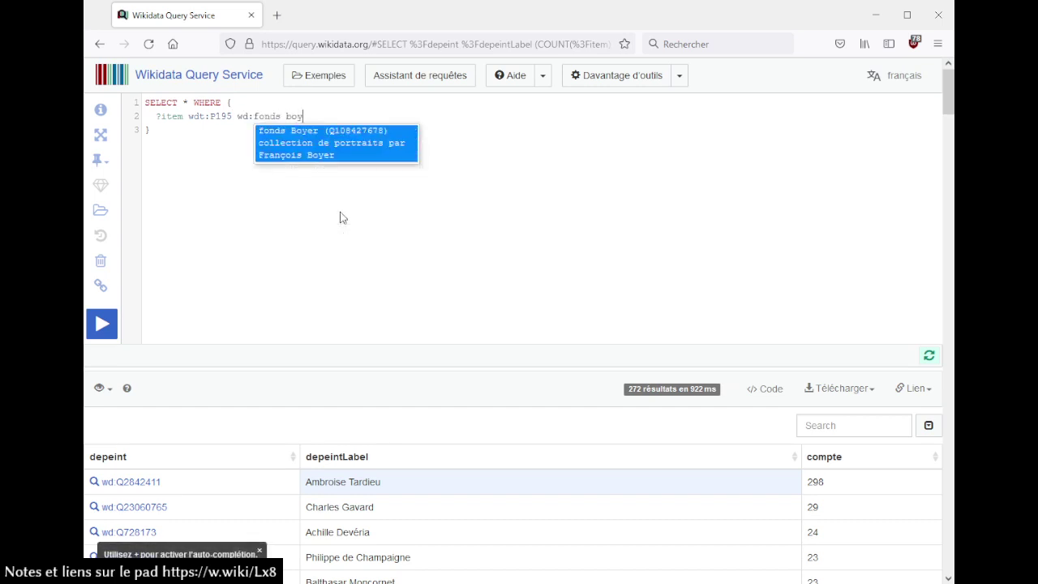
{"action": "key", "text": "Return"}
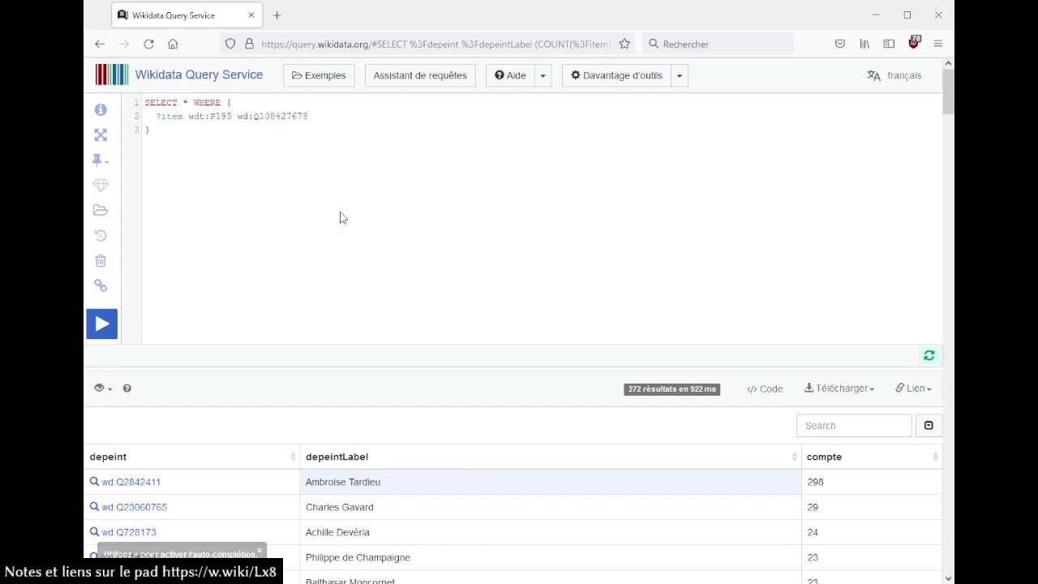
{"action": "type", "text": ";"}
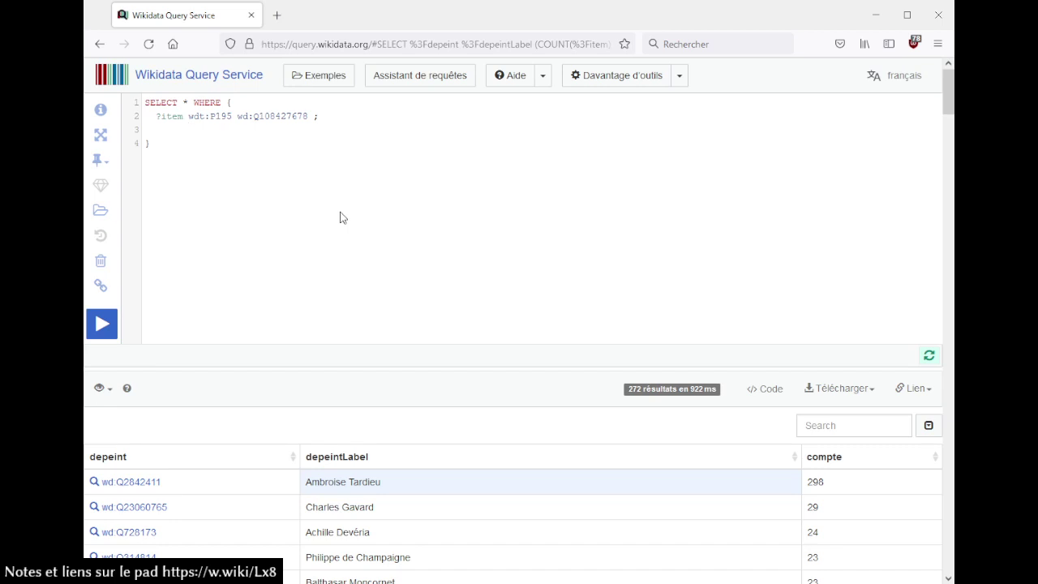
Add the pattern wdt:P180 ?personne (dépeint) as the item's second property and close the statement with a period
{"action": "key", "text": "shift+Home"}
{"action": "key", "text": "Right"}
{"action": "type", "text": "wdt:"}
{"action": "key", "text": "ctrl+space"}
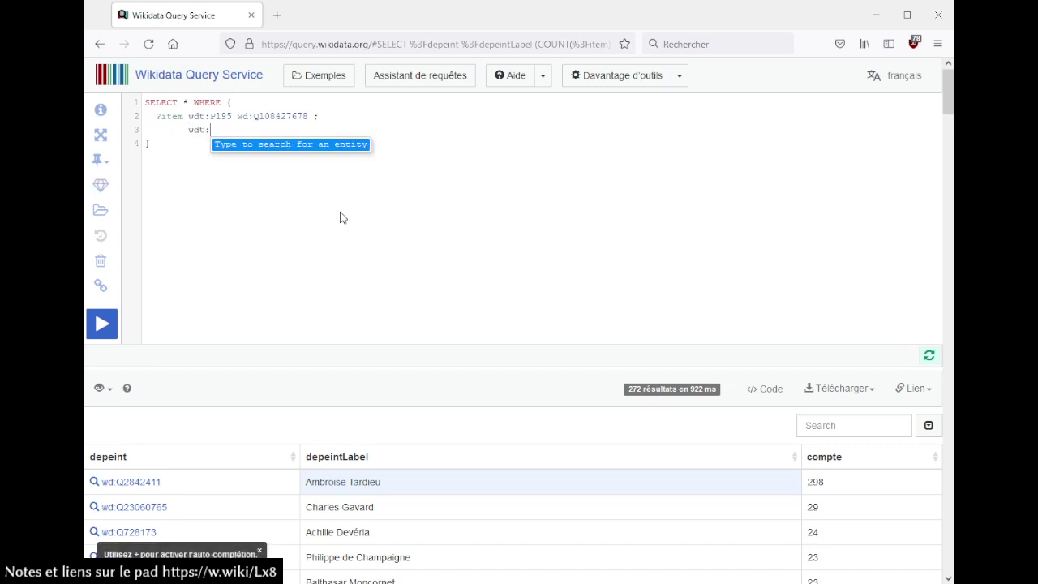
{"action": "type", "text": "depeint"}
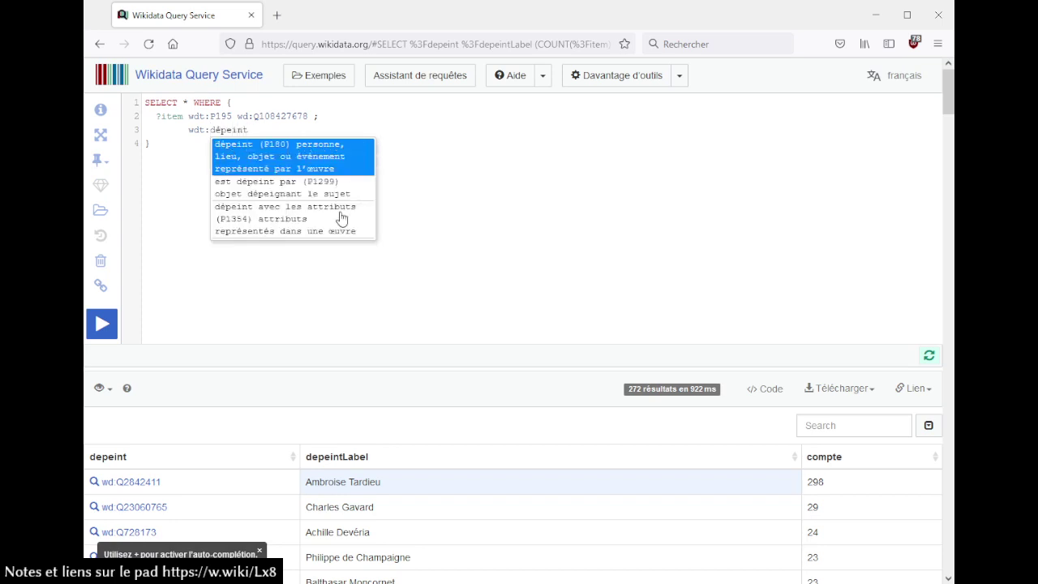
{"action": "key", "text": "Return"}
{"action": "type", "text": "?personne ."}
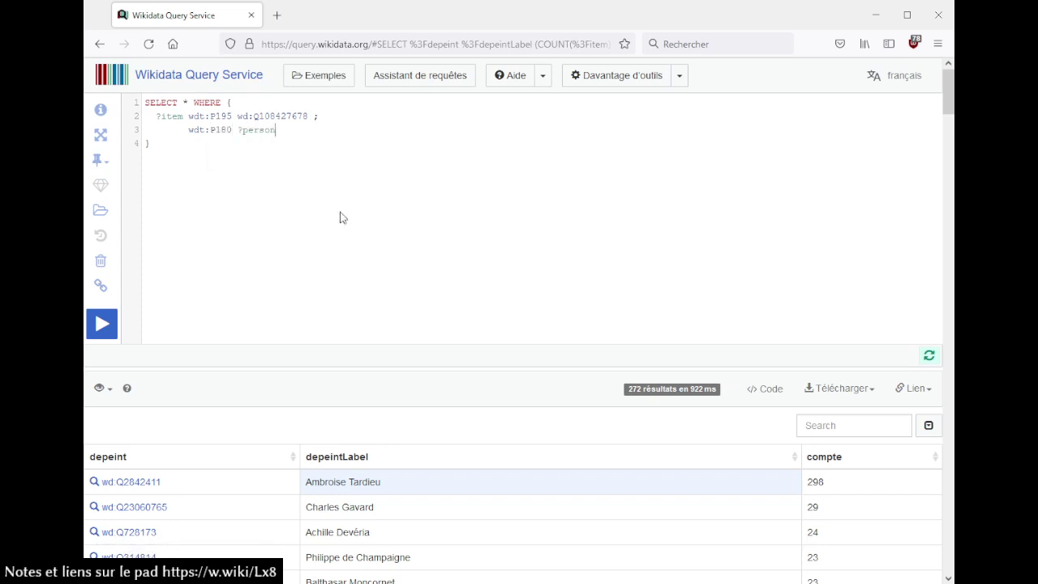
Add the triple ?personne wdt:P21 ?genre to retrieve the gender of each depicted person
{"action": "key", "text": "Return"}
{"action": "type", "text": "?per"}
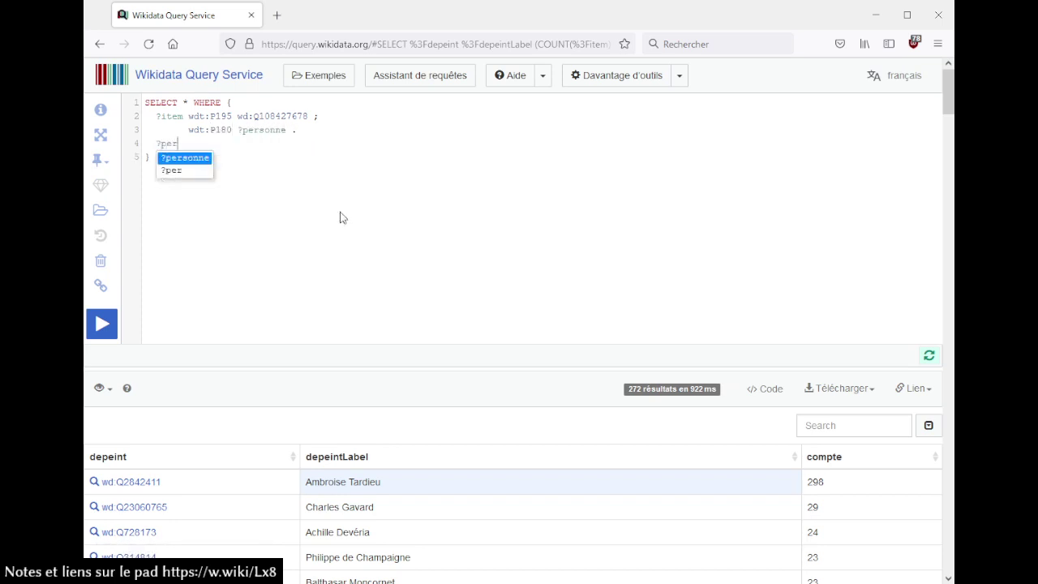
{"action": "type", "text": "sonne wdt:genre"}
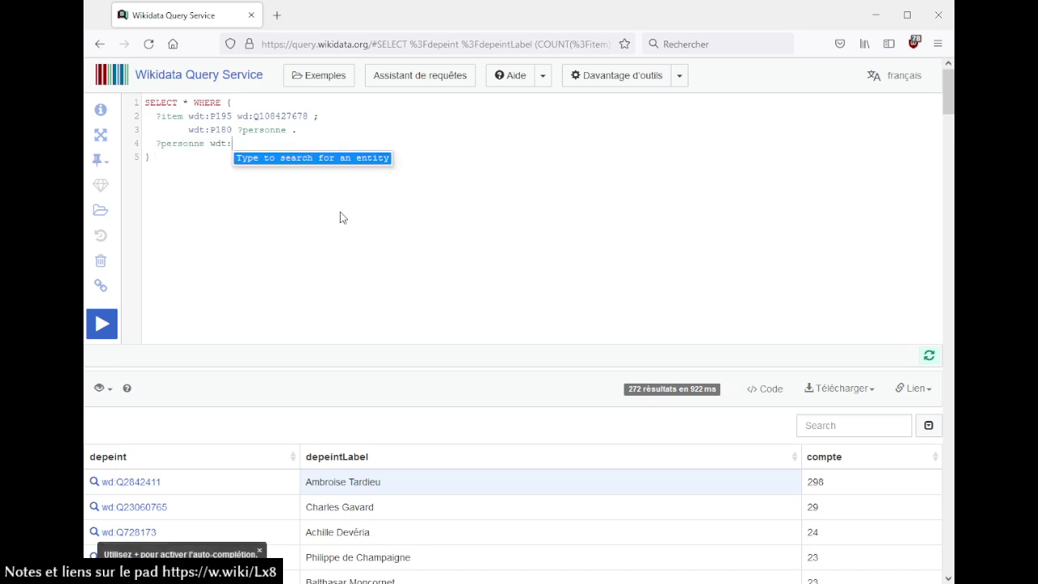
{"action": "left_click", "coordinate": [340, 219]}
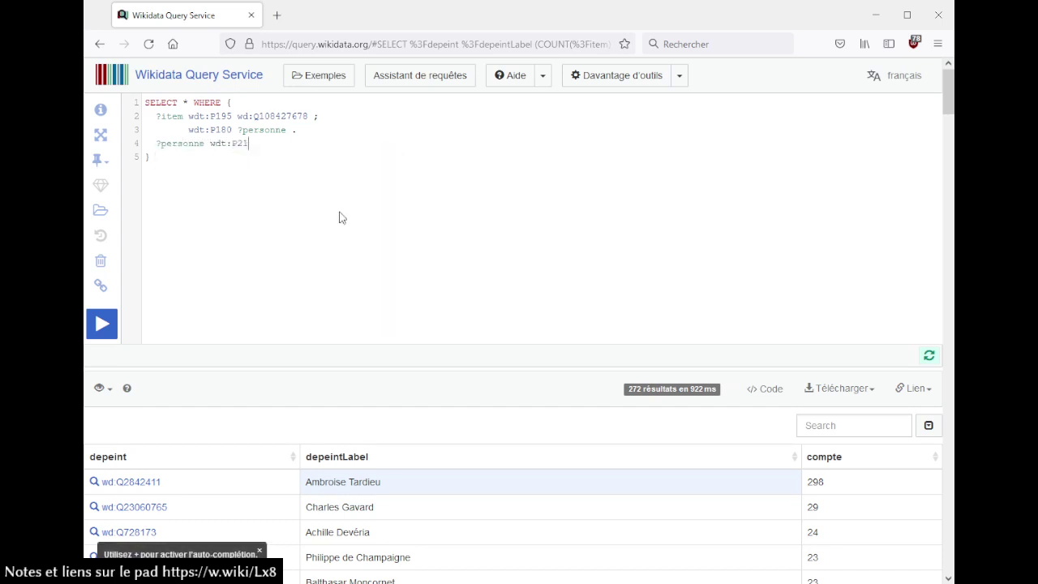
{"action": "type", "text": "?genre ."}
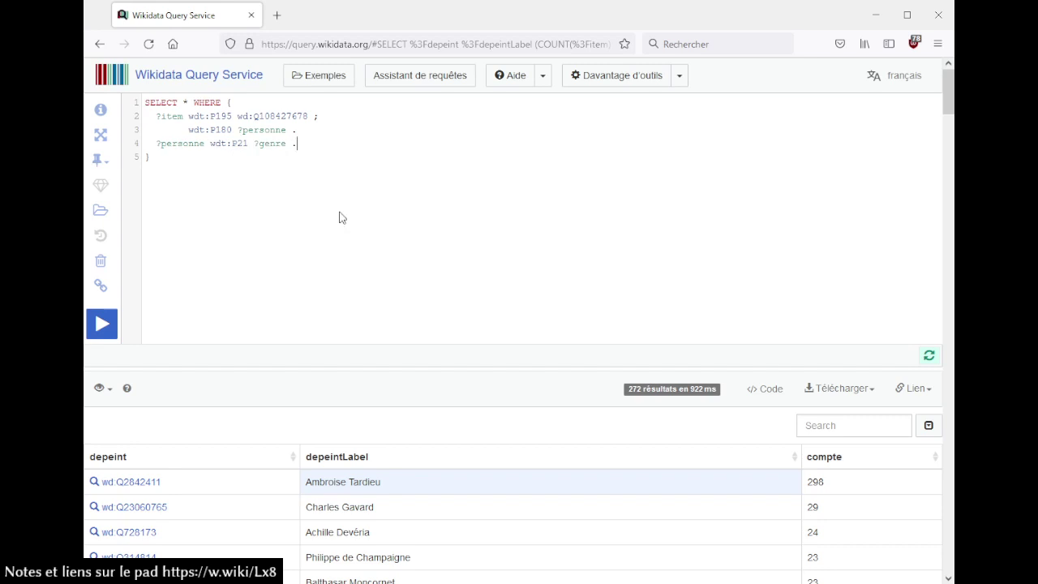
Add a GROUP BY ?genre ?genreLabel clause after the closing brace and copy its two variables
{"action": "type", "text": " } GROUP BY ?"}
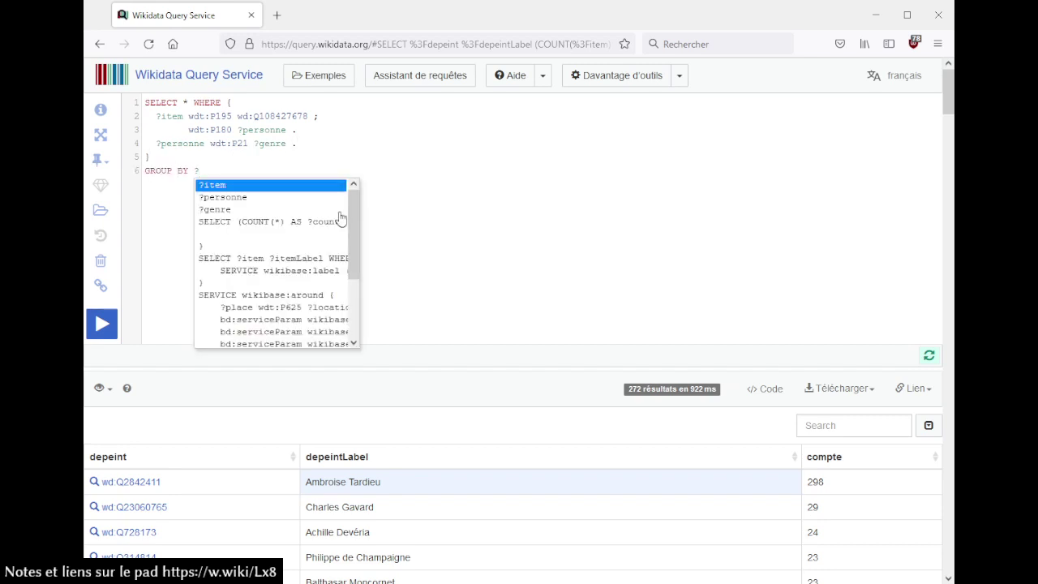
{"action": "key", "text": "Down"}
{"action": "key", "text": "Down"}
{"action": "key", "text": "Return"}
{"action": "type", "text": "?genreLabel"}
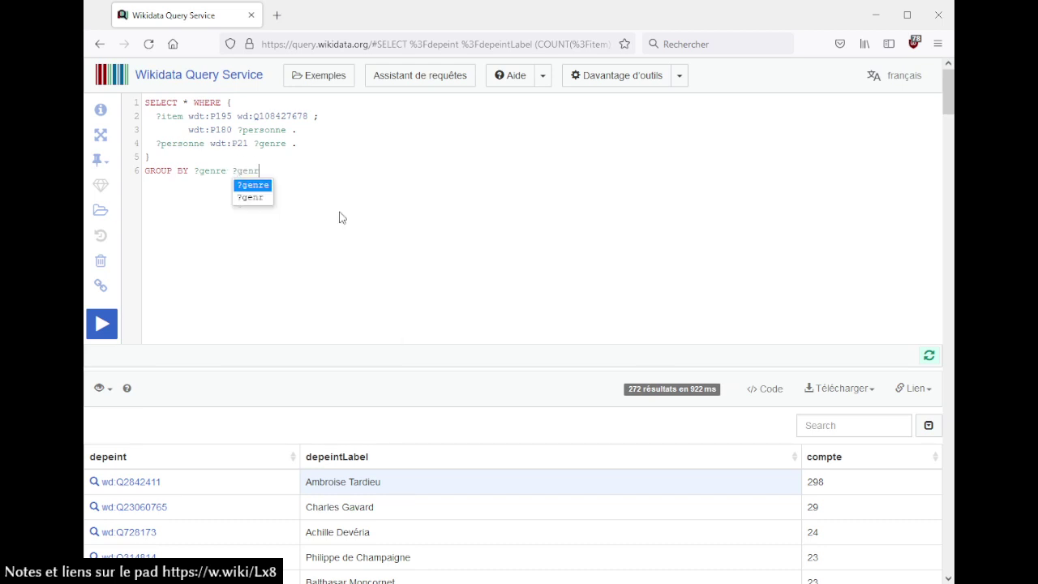
{"action": "key", "text": "ctrl+shift+Left"}
{"action": "key", "text": "ctrl+shift+Left"}
{"action": "key", "text": "ctrl+shift+Left"}
{"action": "key", "text": "ctrl+shift+Left"}
{"action": "key", "text": "ctrl+c"}
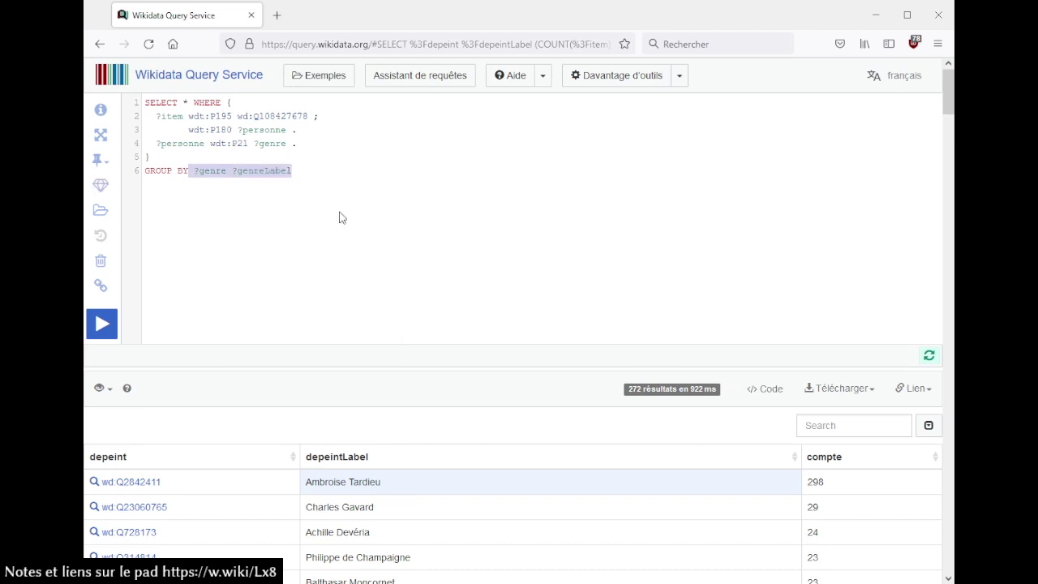
Insert the wikibase:label SERVICE line inside the WHERE block, below the gender triple
{"action": "key", "text": "Up"}
{"action": "key", "text": "End"}
{"action": "key", "text": "Return"}
{"action": "type", "text": "serv"}
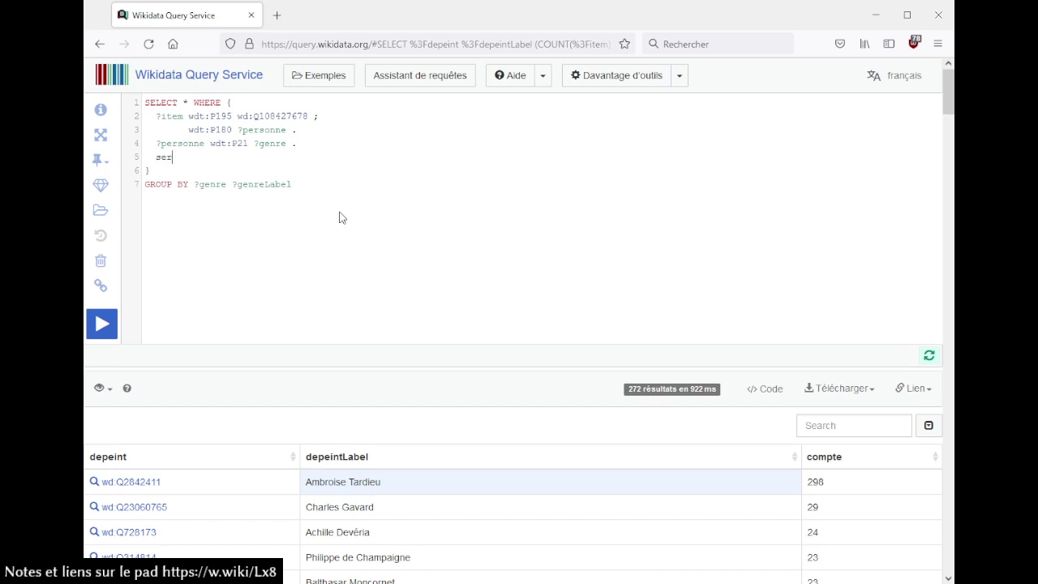
{"action": "key", "text": "Down"}
{"action": "key", "text": "Down"}
{"action": "key", "text": "Return"}
Replace the * in SELECT with ?genre ?genreLabel (COUNT(?item) AS ?compte) and run the query
{"action": "key", "text": "Right"}
{"action": "key", "text": "shift+Right"}
{"action": "key", "text": "ctrl+v"}
{"action": "type", "text": "count"}
{"action": "key", "text": "Down"}
{"action": "key", "text": "Return"}
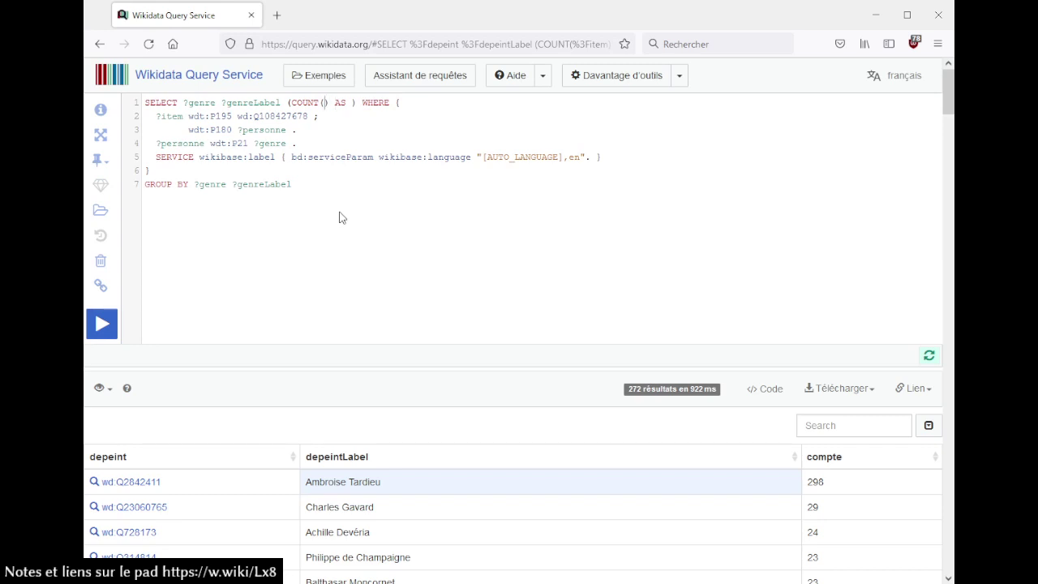
{"action": "type", "text": "?item) AS ?compte)"}
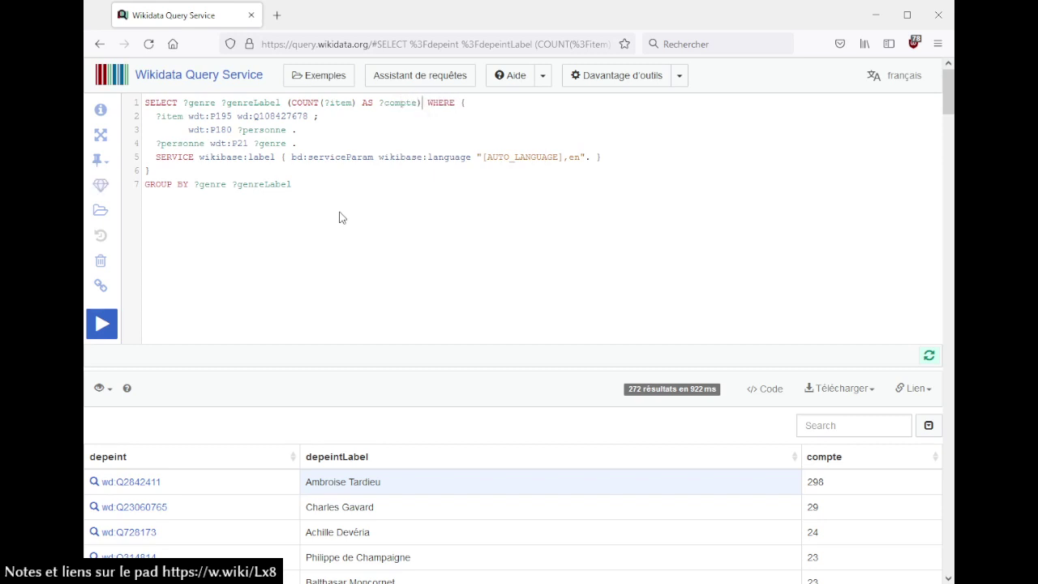
{"action": "key", "text": "ctrl+Return"}
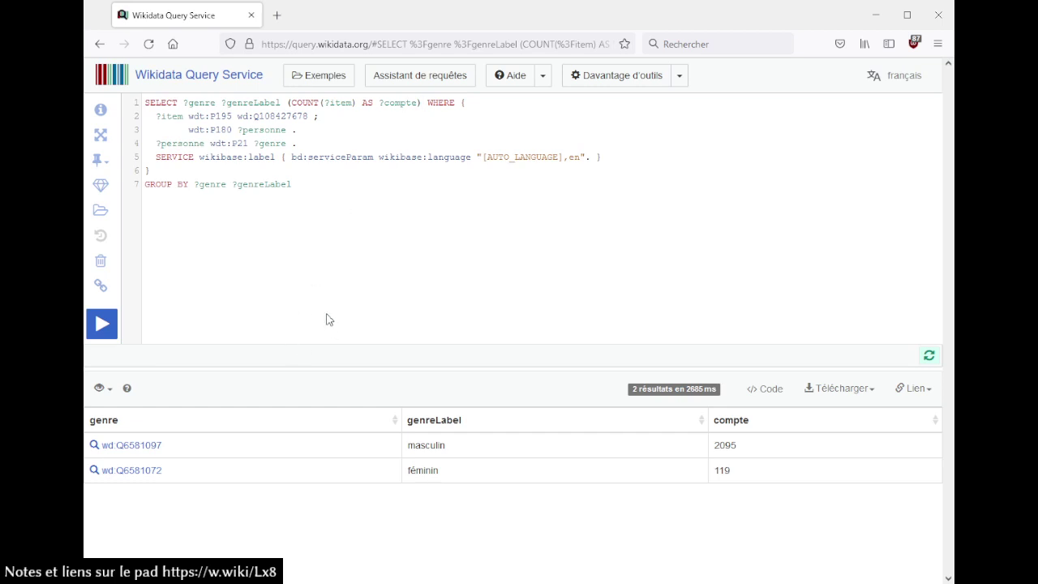
Add #defaultView:BubbleChart as the query's first line, run it and view the resulting chart
{"action": "key", "text": "Return"}
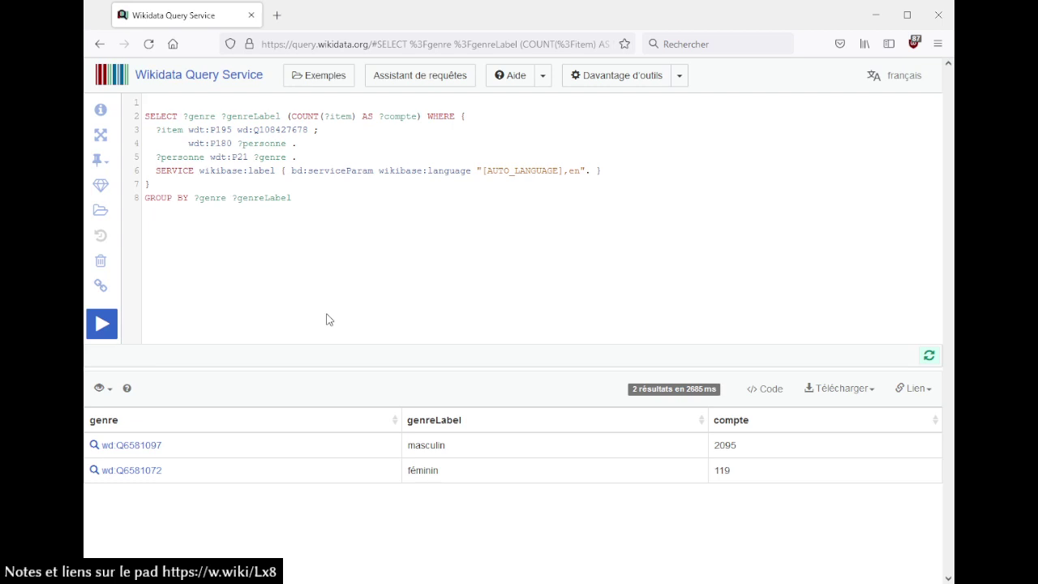
{"action": "type", "text": "#"}
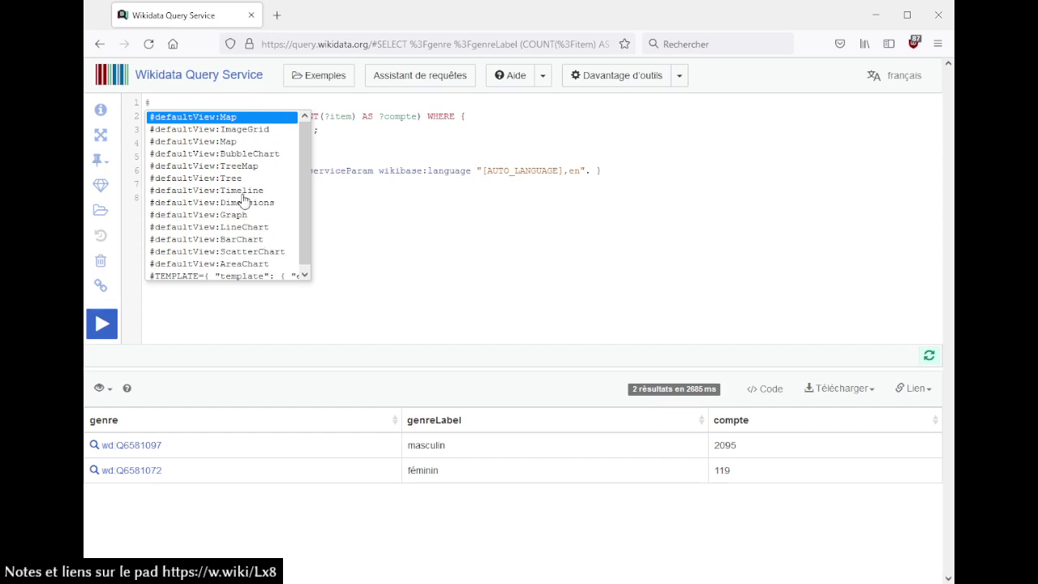
{"action": "left_click", "coordinate": [243, 154]}
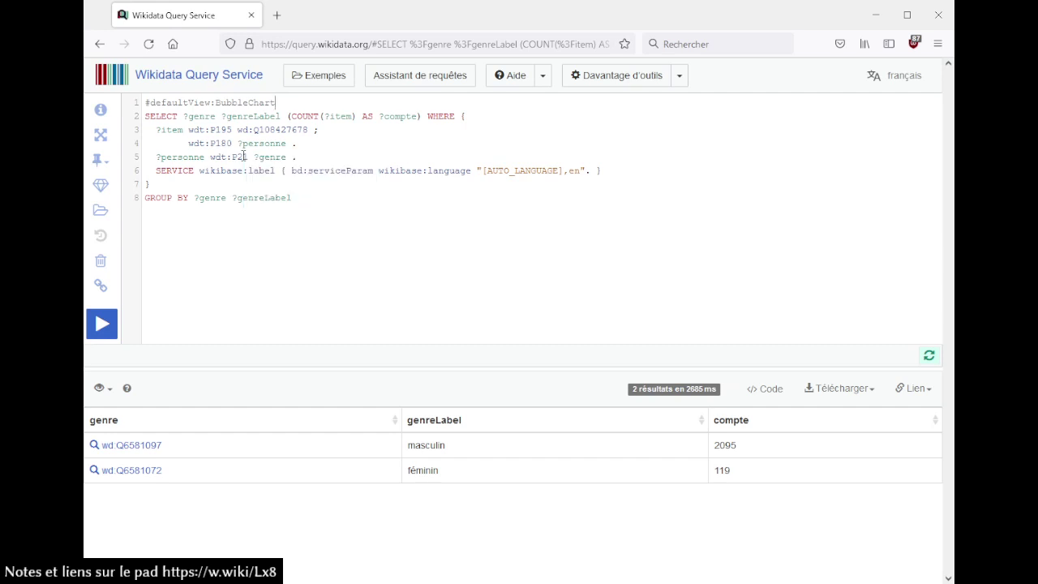
{"action": "key", "text": "ctrl+Return"}
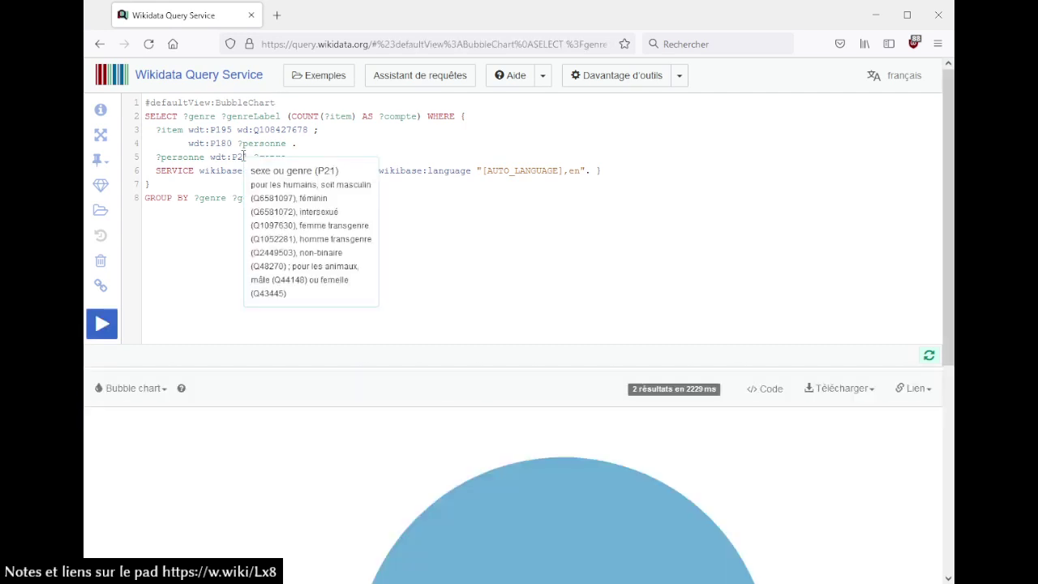
{"action": "scroll", "coordinate": [520, 263], "scroll_direction": "down", "scroll_amount": 4}
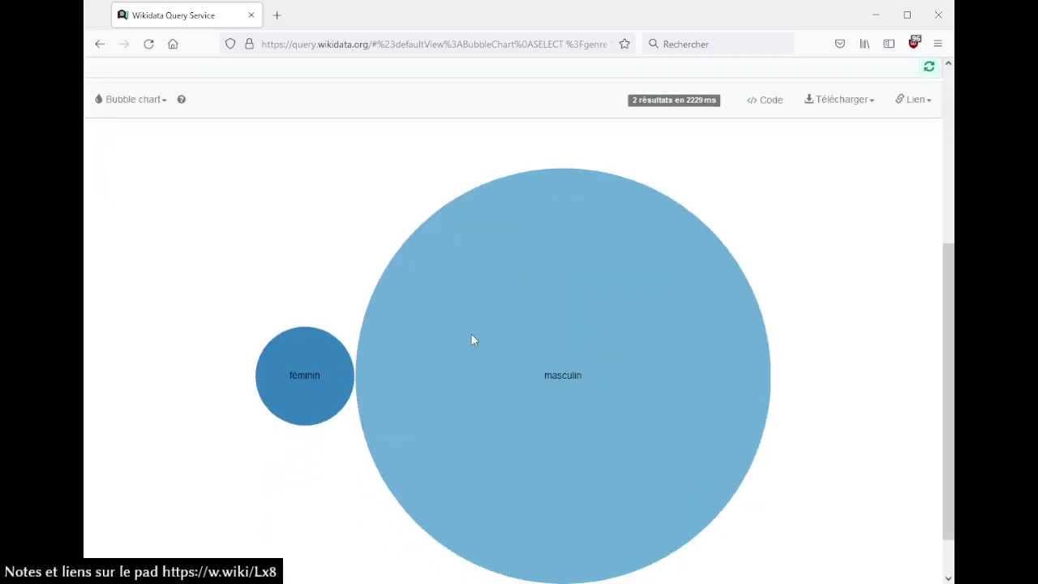
{"action": "scroll", "coordinate": [472, 339], "scroll_direction": "up", "scroll_amount": 4}
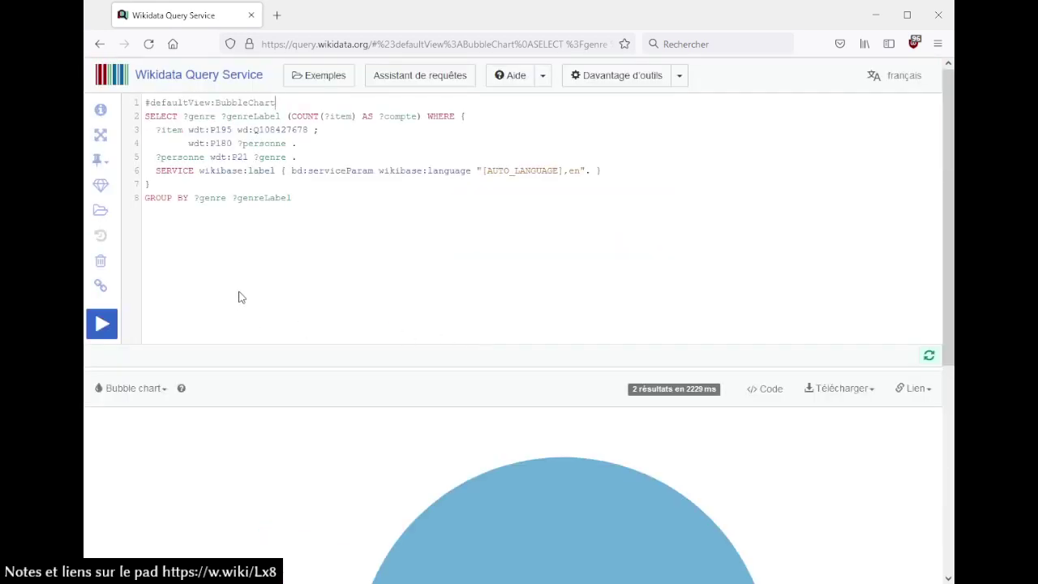
Generate the short link to the bubble chart query and select its URL
{"action": "left_click", "coordinate": [101, 287]}
{"action": "left_click_drag", "start_coordinate": [243, 287], "coordinate": [130, 290]}
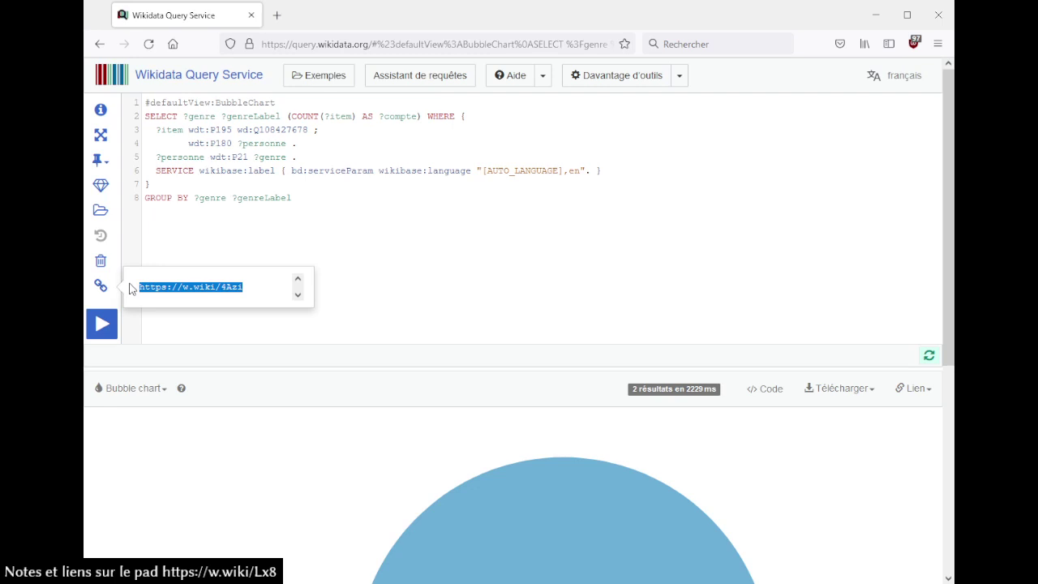
{"action": "left_click", "coordinate": [718, 462]}
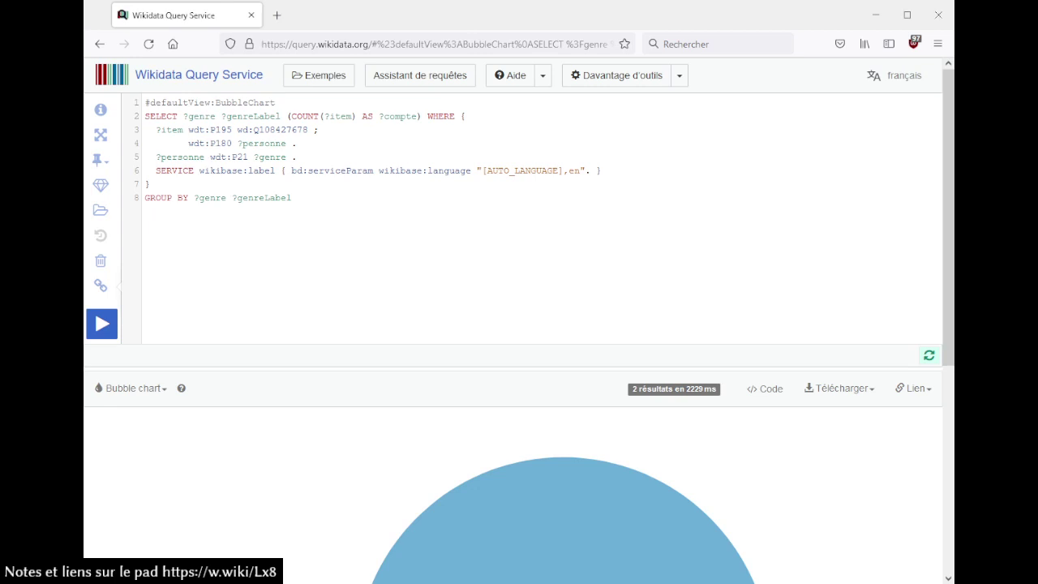
Replace the depicted person and gender patterns with wdt:P577 ?date (publication date) and group the query by ?date only
{"action": "scroll", "coordinate": [251, 250], "scroll_direction": "down", "scroll_amount": 3}
{"action": "scroll", "coordinate": [187, 345], "scroll_direction": "up", "scroll_amount": 3}
{"action": "mouse_move", "coordinate": [201, 143]}
{"action": "left_click_drag", "start_coordinate": [211, 145], "coordinate": [289, 156]}
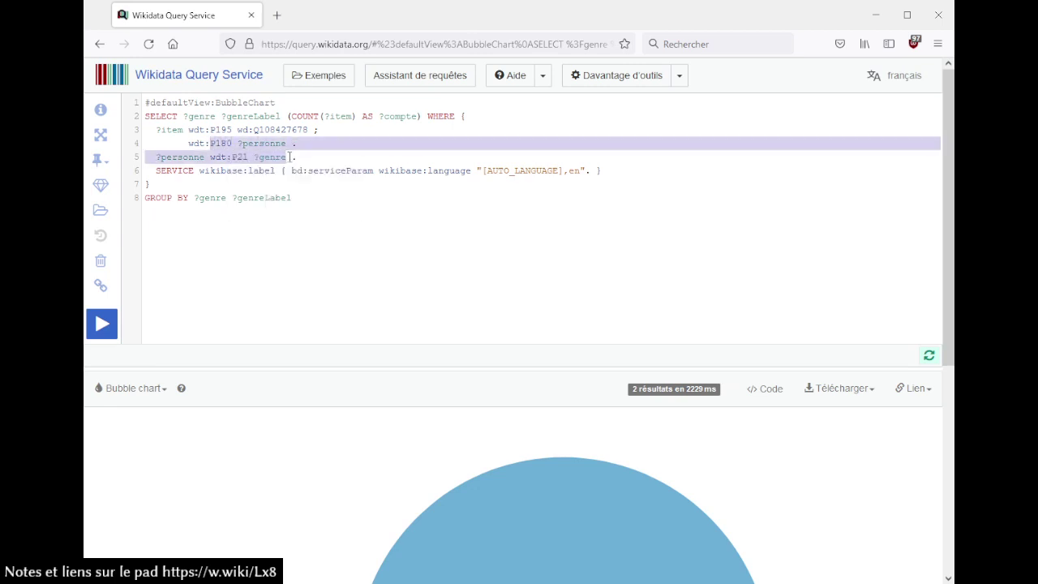
{"action": "key", "text": "BackSpace"}
{"action": "key", "text": "ctrl+space"}
{"action": "type", "text": "date de pub"}
{"action": "left_click", "coordinate": [290, 162]}
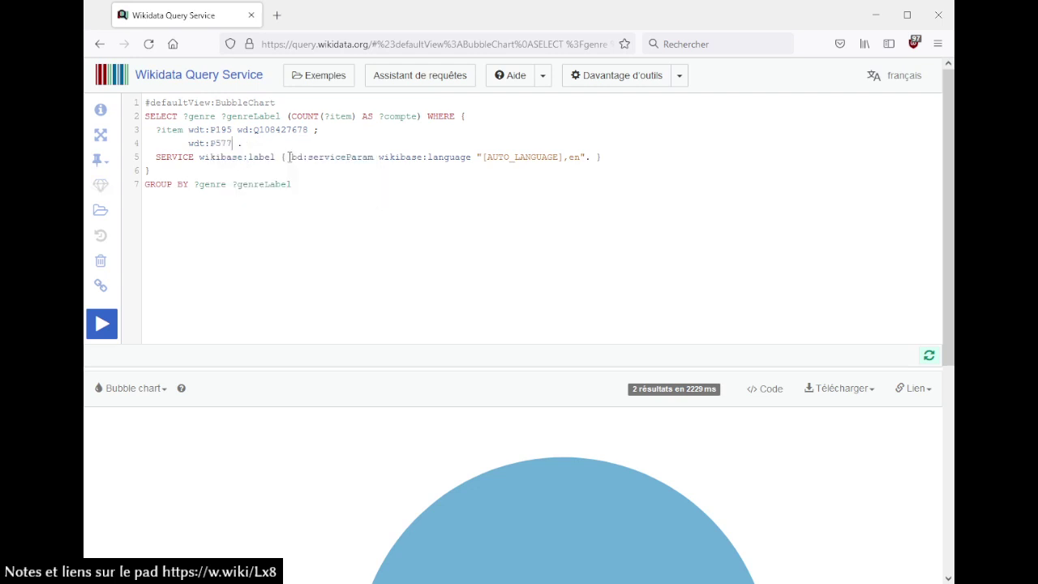
{"action": "type", "text": "?date"}
{"action": "double_click", "coordinate": [223, 184]}
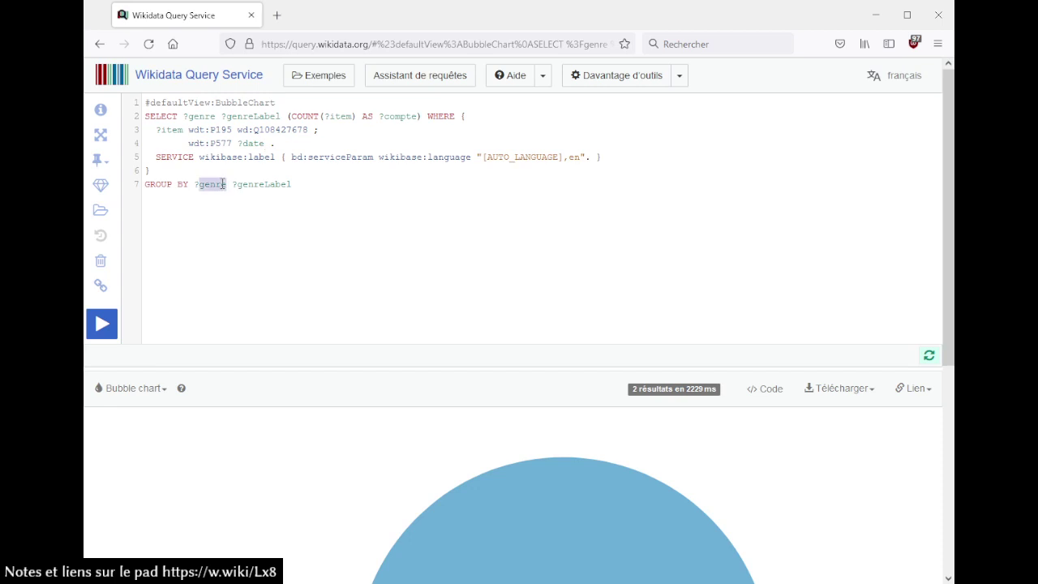
{"action": "type", "text": "date"}
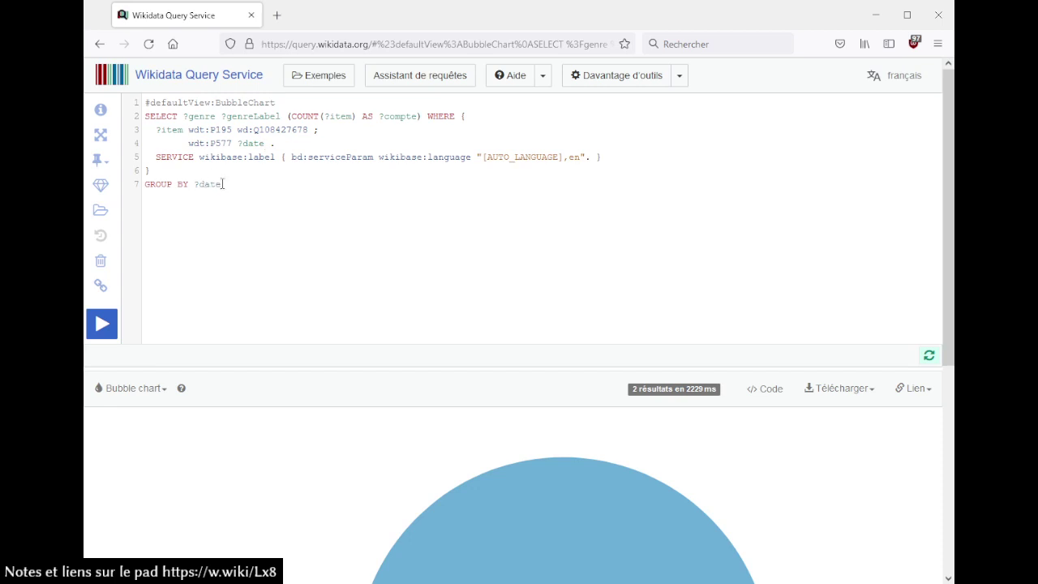
Add the line BIND ( year(?date) AS ?annee ) below the publication date pattern
{"action": "left_click", "coordinate": [297, 144]}
{"action": "key", "text": "Return"}
{"action": "type", "text": "BIND"}
{"action": "key", "text": "BackSpace"}
{"action": "key", "text": "BackSpace"}
{"action": "key", "text": "BackSpace"}
{"action": "key", "text": "BackSpace"}
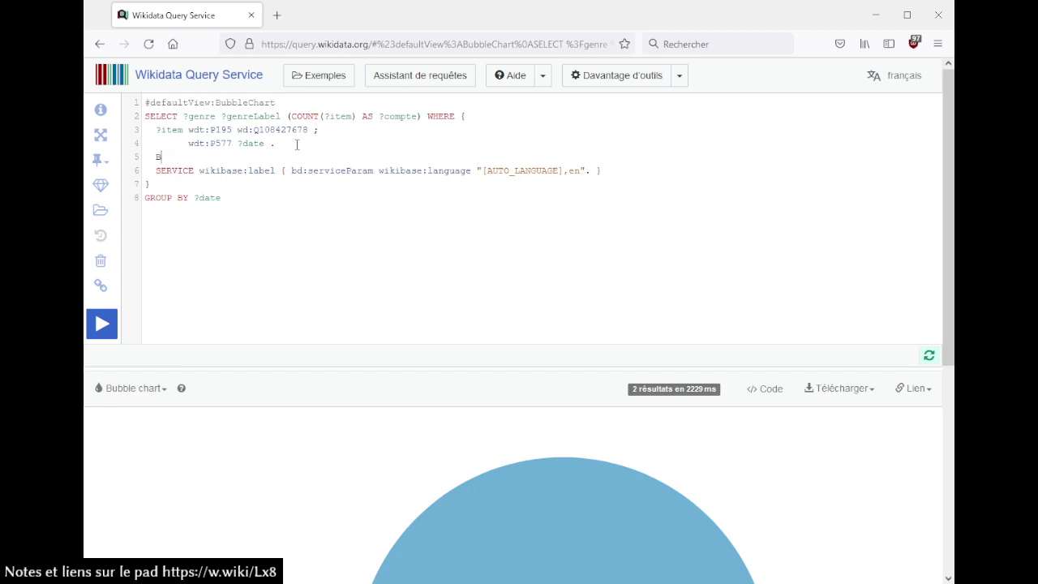
{"action": "type", "text": "EN"}
{"action": "type", "text": "D"}
{"action": "key", "text": "BackSpace"}
{"action": "key", "text": "BackSpace"}
{"action": "type", "text": "IND ( year(?date) AS ?annee )"}
Change the GROUP BY variable to ?année and replace ?genre ?genreLabel in SELECT with ?année
{"action": "key", "text": "ctrl+End"}
{"action": "key", "text": "ctrl+shift+Left"}
{"action": "type", "text": "annee"}
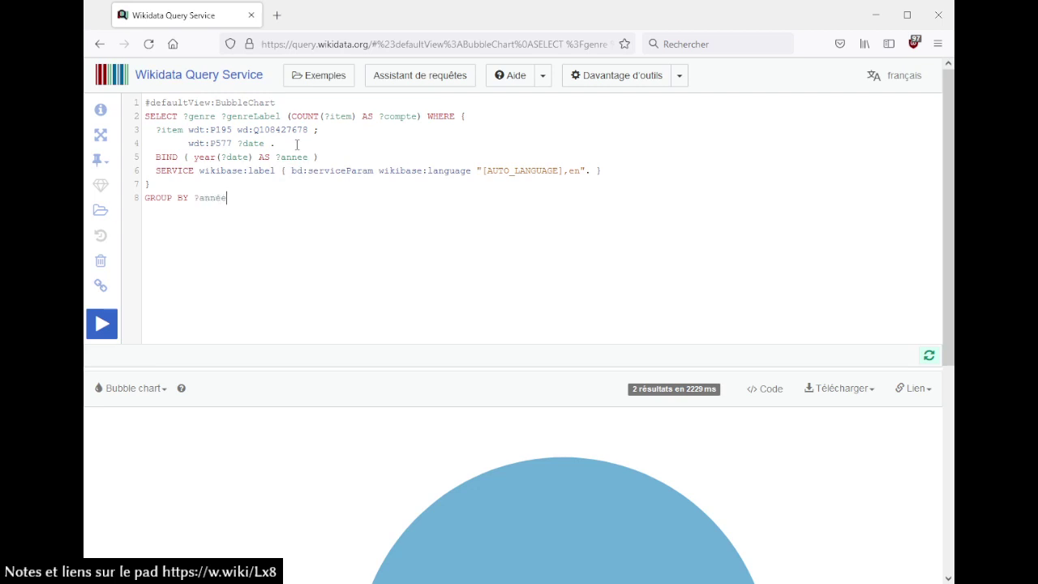
{"action": "double_click", "coordinate": [200, 116]}
{"action": "key", "text": "ctrl+shift+Right"}
{"action": "key", "text": "ctrl+shift+Right"}
{"action": "type", "text": "année"}
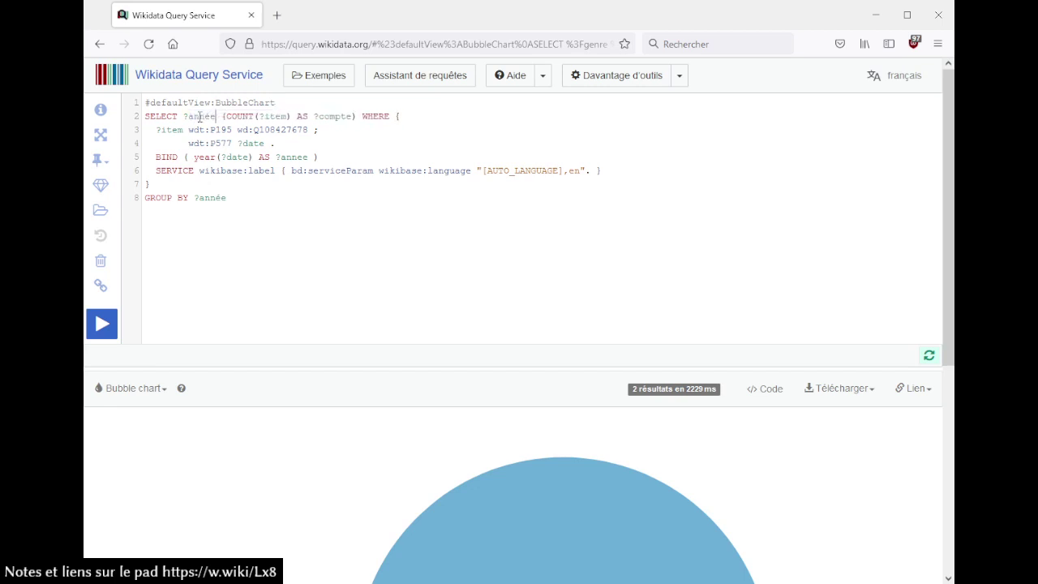
Remove the #defaultView:BubbleChart line from the query and run it
{"action": "double_click", "coordinate": [200, 117]}
{"action": "left_click", "coordinate": [272, 116]}
{"action": "left_click", "coordinate": [313, 116]}
{"action": "key", "text": "shift+Home"}
{"action": "key", "text": "BackSpace"}
{"action": "key", "text": "Delete"}
{"action": "key", "text": "ctrl+Return"}
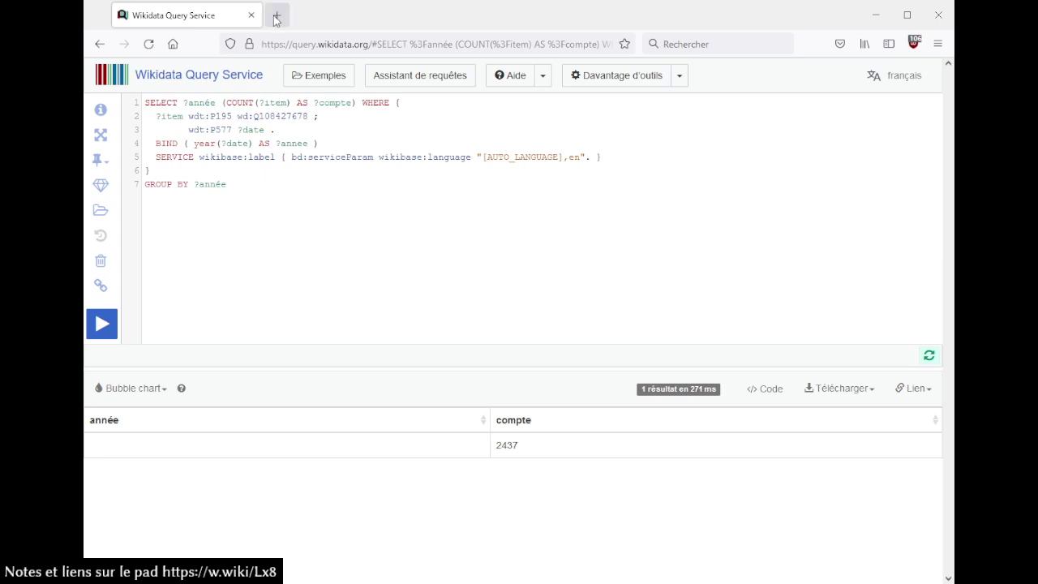
Try replacing the publication date property with wdt:P571 (date de fondation ou de création) in the query and run it
{"action": "double_click", "coordinate": [219, 128]}
{"action": "type", "text": "date de c"}
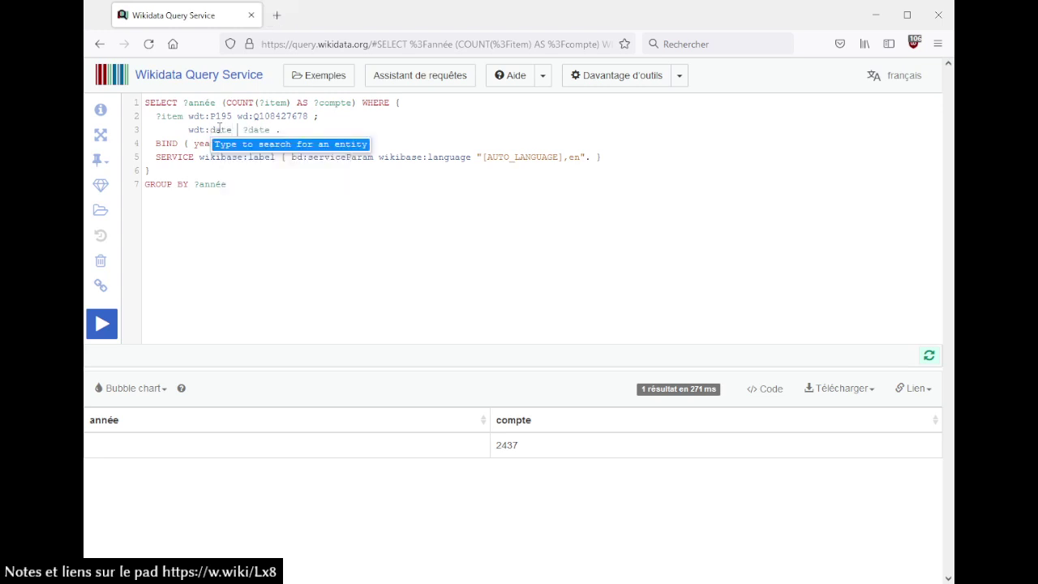
{"action": "type", "text": "réation ?da"}
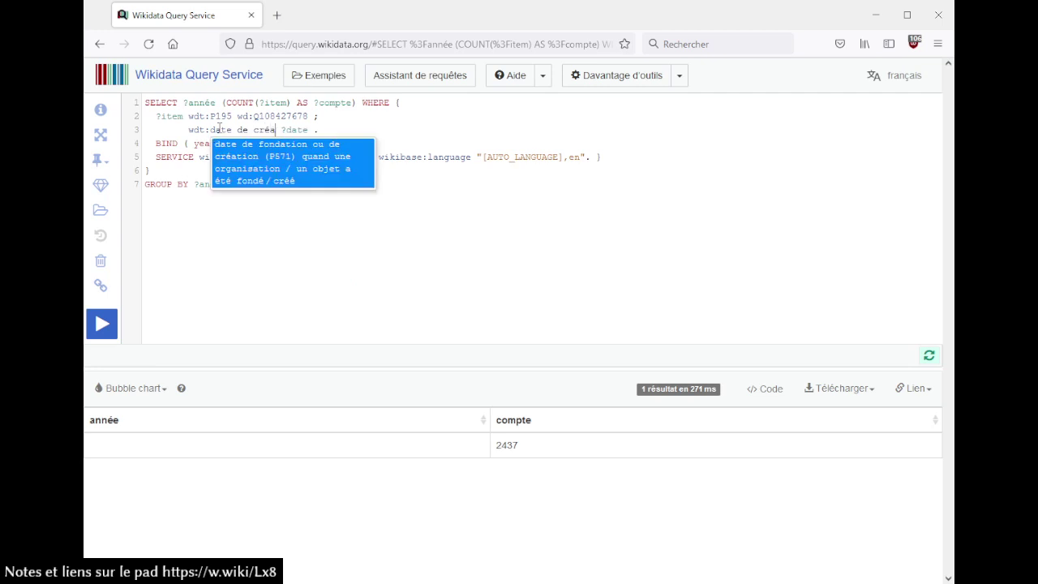
{"action": "type", "text": "t"}
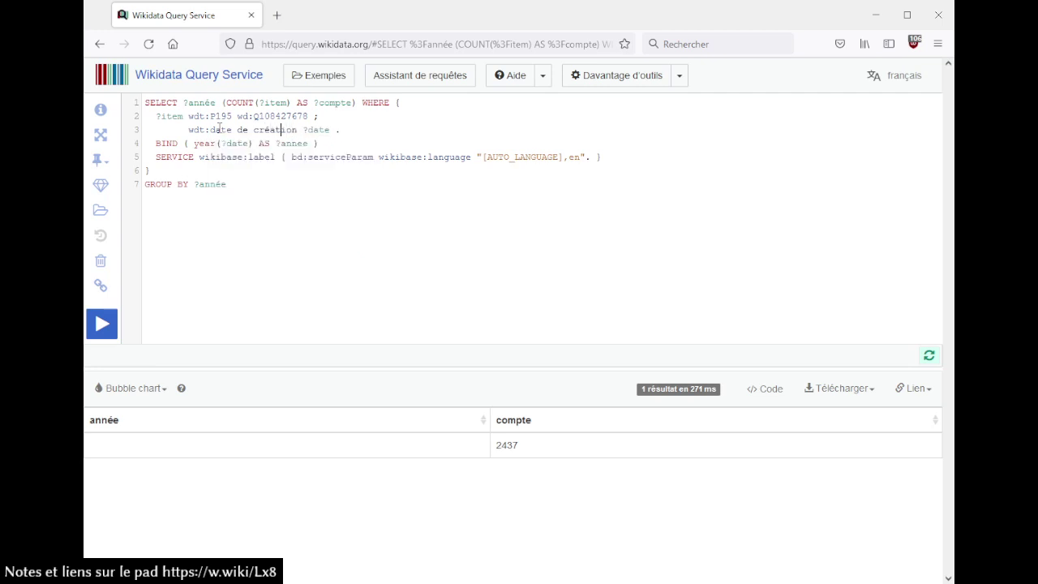
{"action": "key", "text": "Return"}
{"action": "key", "text": "ctrl+Return"}
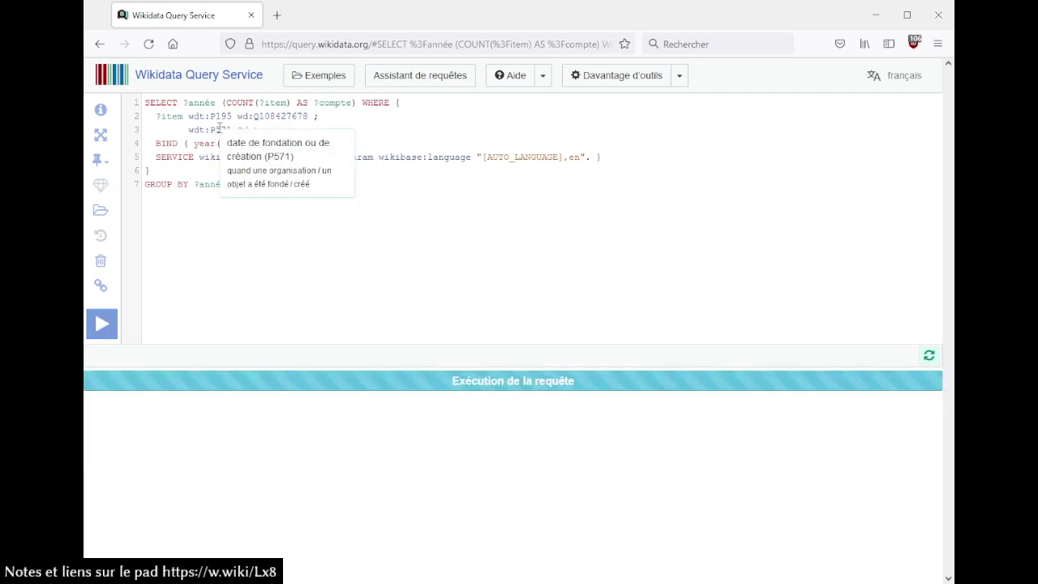
Undo the property change back to wdt:P577 and rerun the query
{"action": "key", "text": "ctrl+z"}
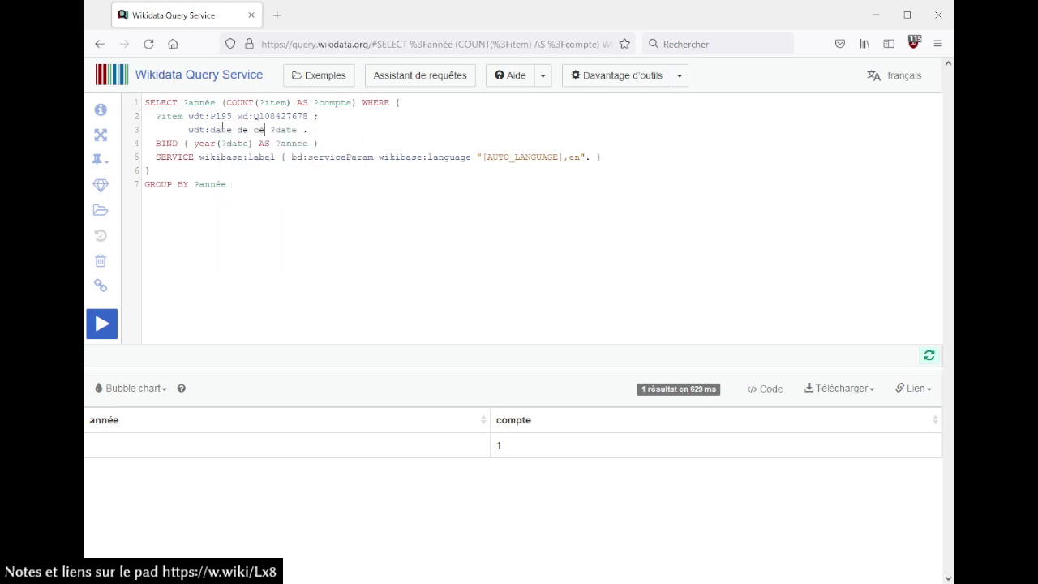
{"action": "key", "text": "ctrl+y"}
{"action": "key", "text": "ctrl+Return"}
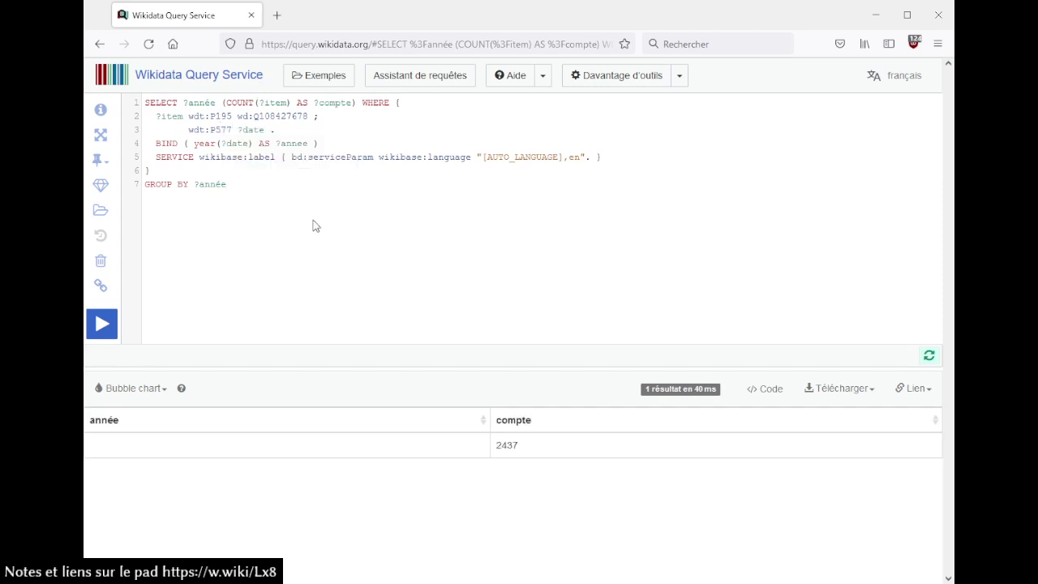
Correct the variable in the BIND line to ?année and run the query
{"action": "left_click", "coordinate": [302, 142]}
{"action": "key", "text": "BackSpace"}
{"action": "type", "text": "é"}
{"action": "key", "text": "ctrl+Return"}
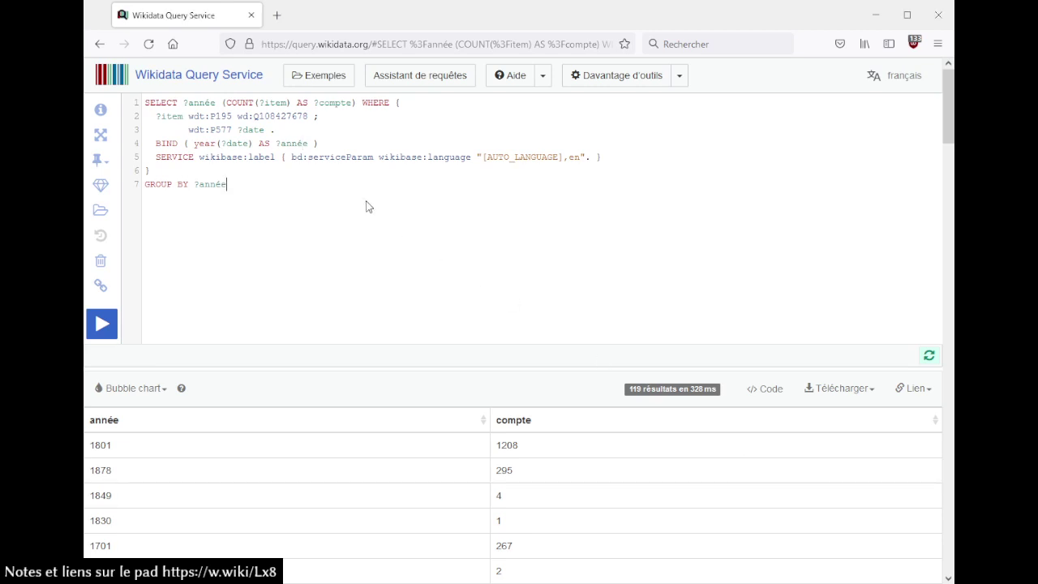
Sort the results by compte in descending order and examine the years with the most items
{"action": "scroll", "coordinate": [366, 207], "scroll_direction": "down", "scroll_amount": 3}
{"action": "scroll", "coordinate": [367, 207], "scroll_direction": "down", "scroll_amount": 2}
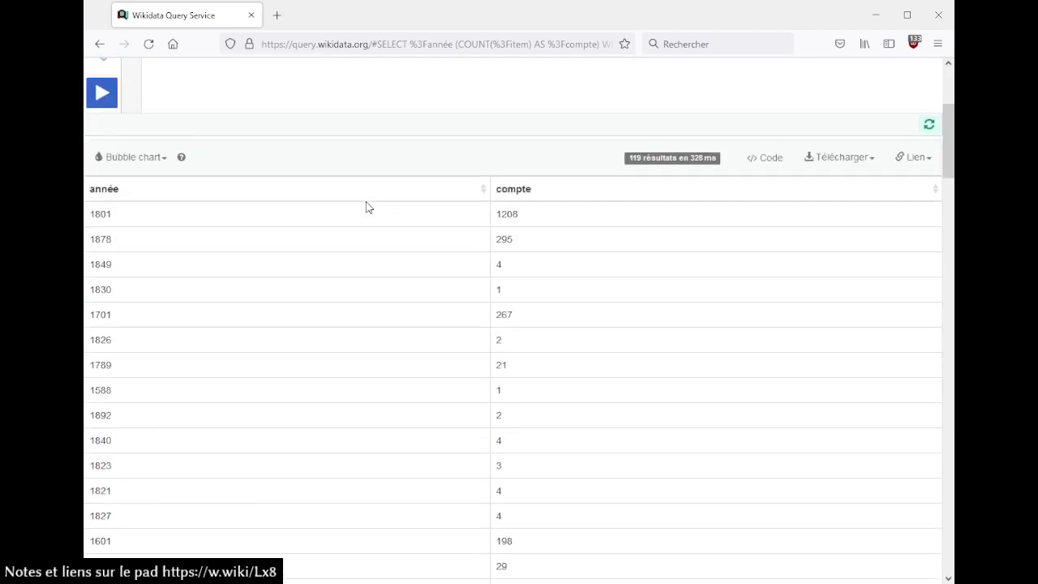
{"action": "left_click", "coordinate": [566, 198]}
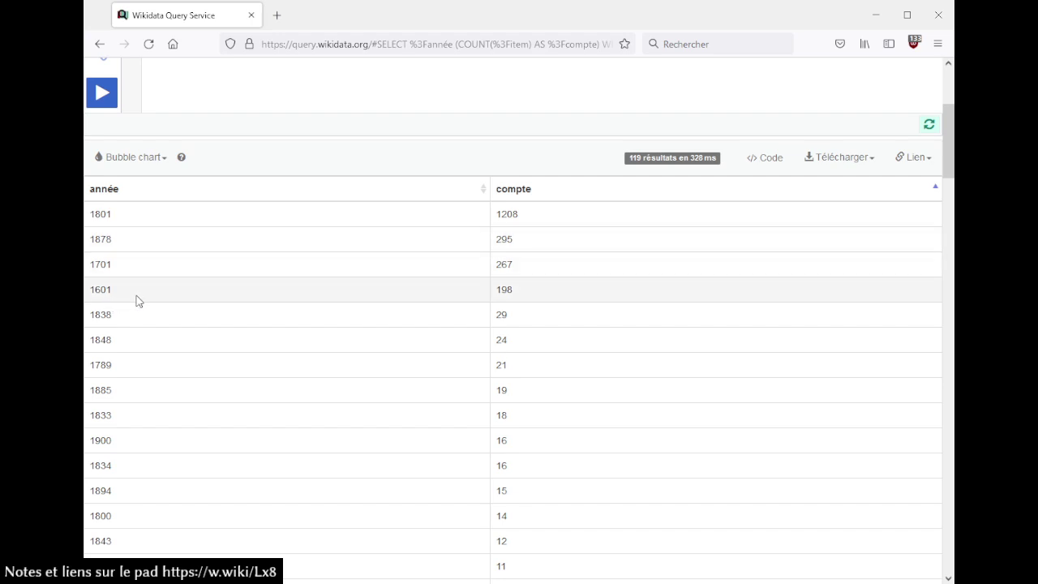
{"action": "left_click_drag", "start_coordinate": [94, 214], "coordinate": [116, 219]}
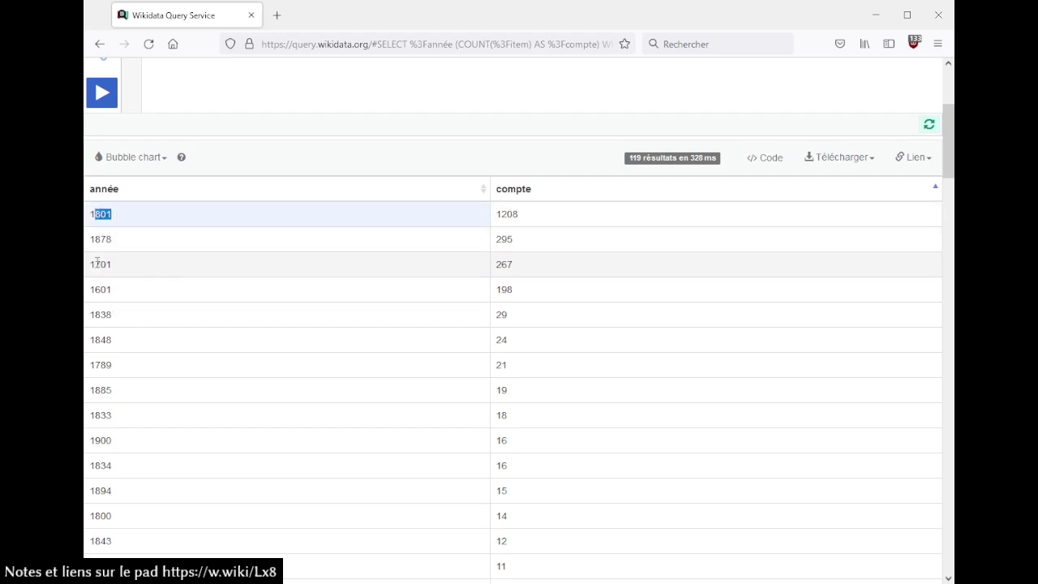
{"action": "left_click_drag", "start_coordinate": [91, 263], "coordinate": [118, 289]}
{"action": "left_click", "coordinate": [151, 289]}
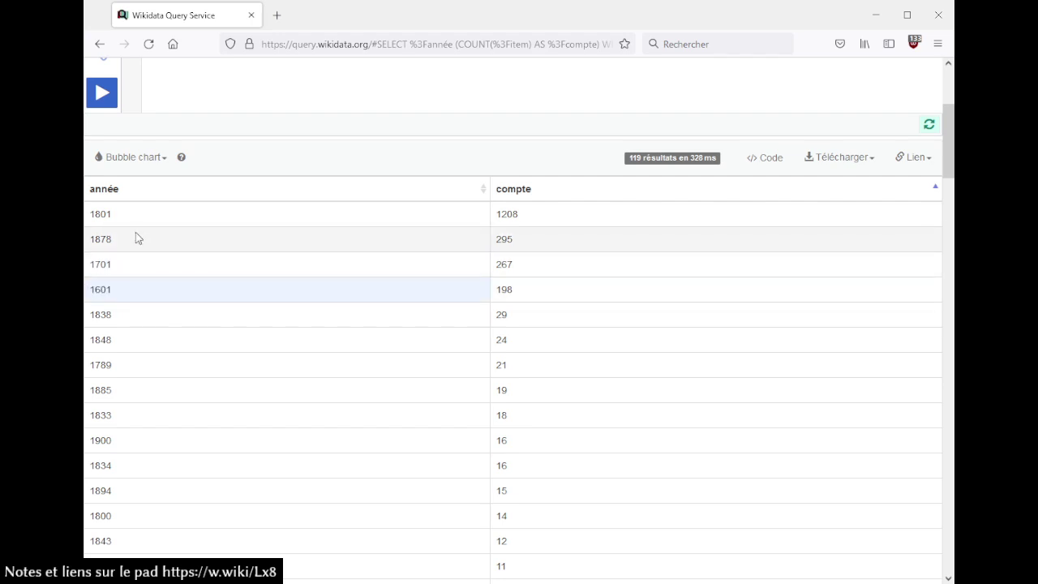
Display the query results as a bar chart and examine the distribution by year
{"action": "left_click", "coordinate": [136, 165]}
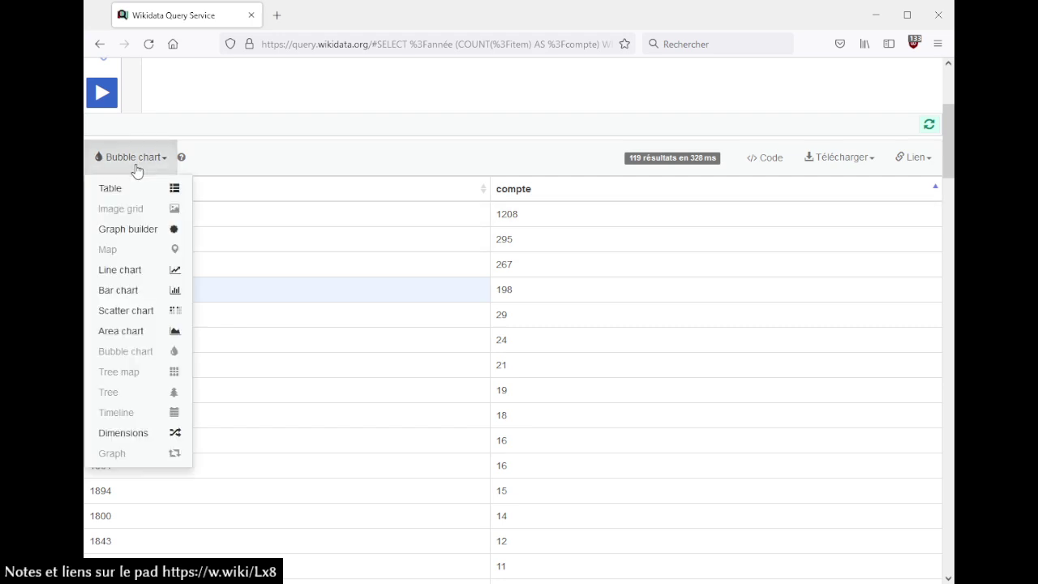
{"action": "left_click", "coordinate": [131, 294]}
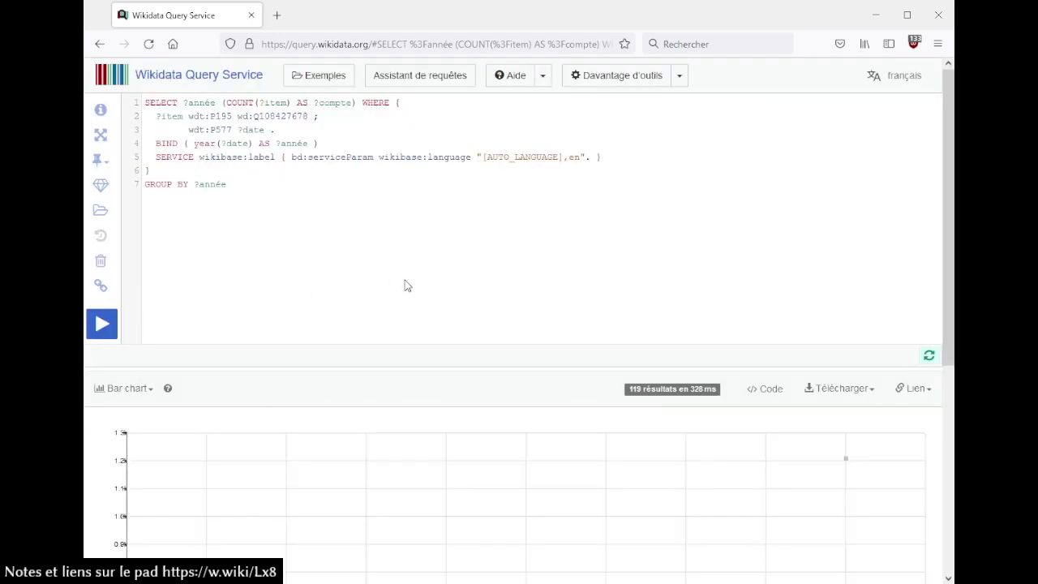
{"action": "scroll", "coordinate": [405, 286], "scroll_direction": "down", "scroll_amount": 5}
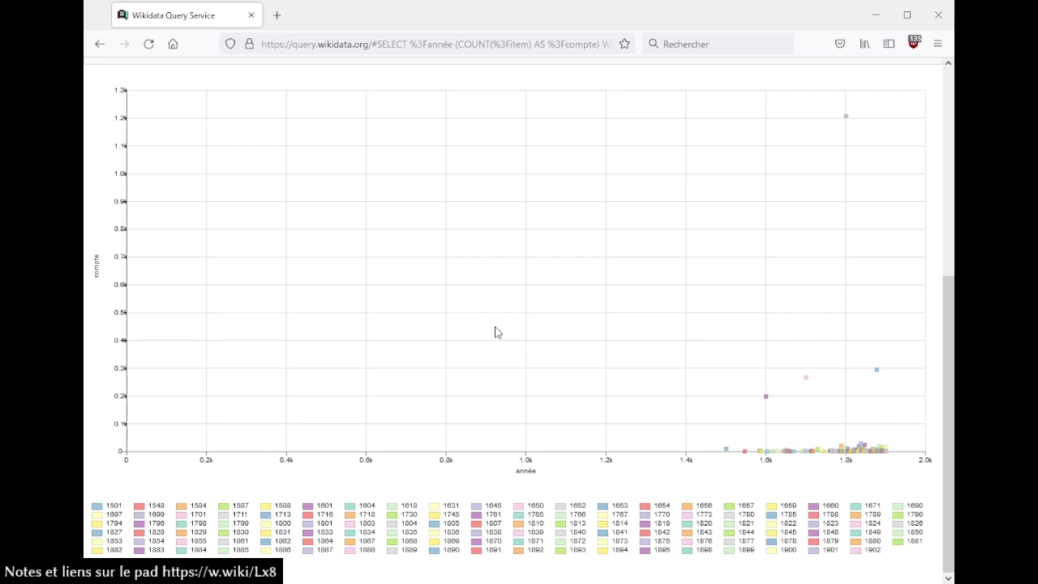
{"action": "scroll", "coordinate": [497, 333], "scroll_direction": "up", "scroll_amount": 5}
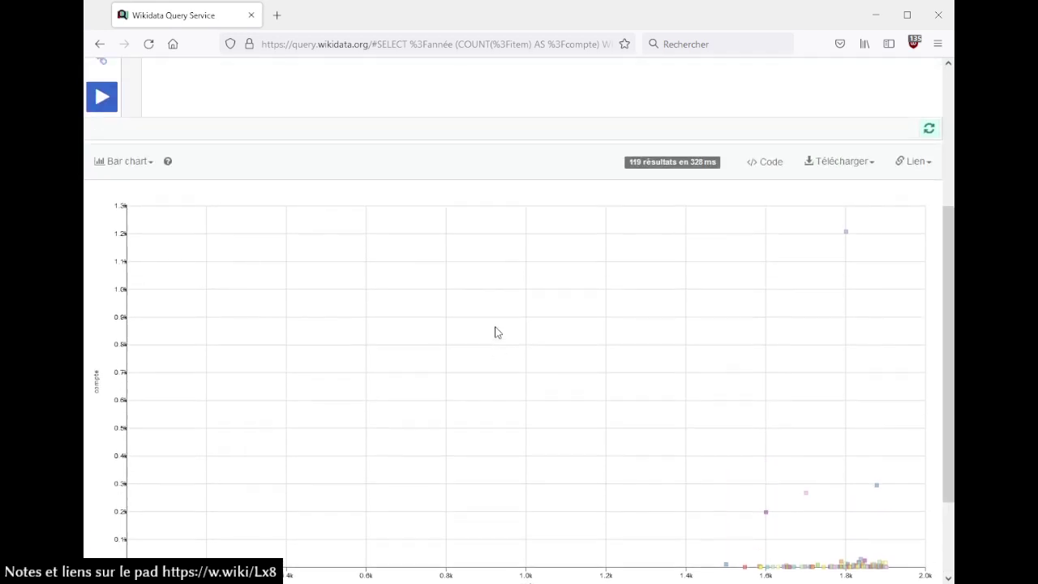
Switch the results display back to a table
{"action": "left_click", "coordinate": [124, 277]}
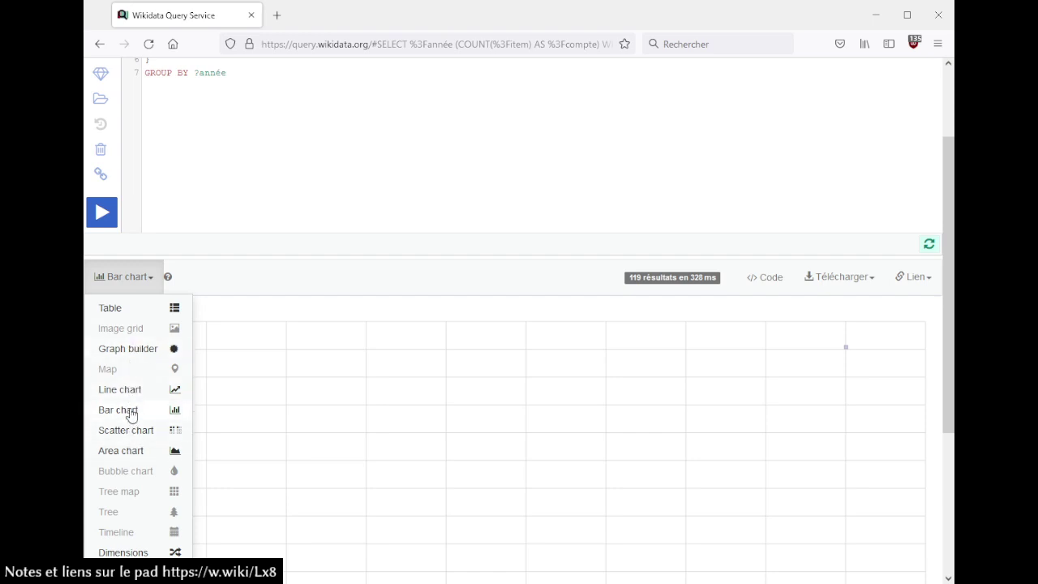
{"action": "scroll", "coordinate": [132, 415], "scroll_direction": "down", "scroll_amount": 1}
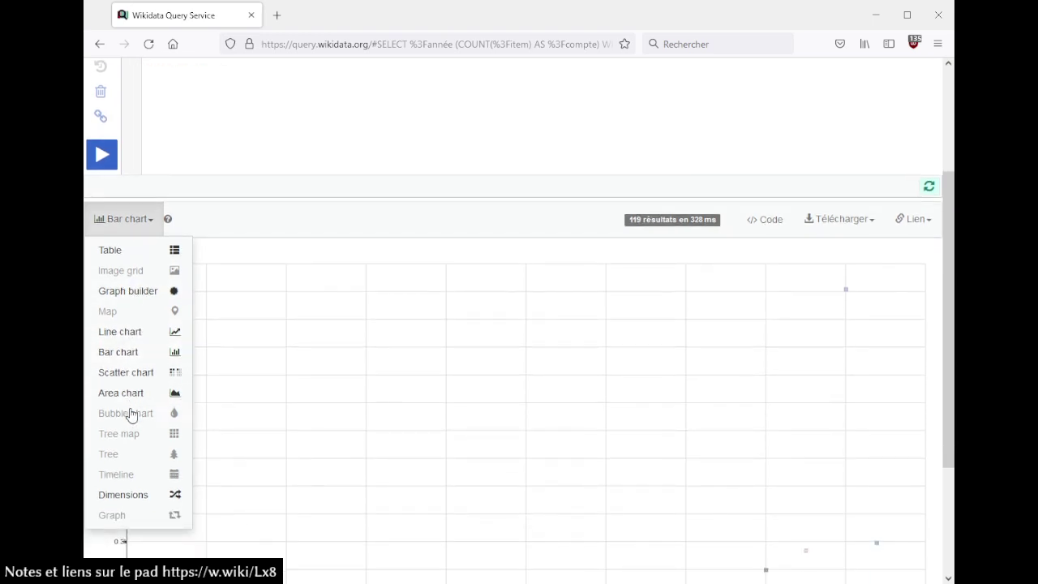
{"action": "left_click", "coordinate": [130, 413]}
{"action": "scroll", "coordinate": [128, 418], "scroll_direction": "up", "scroll_amount": 3}
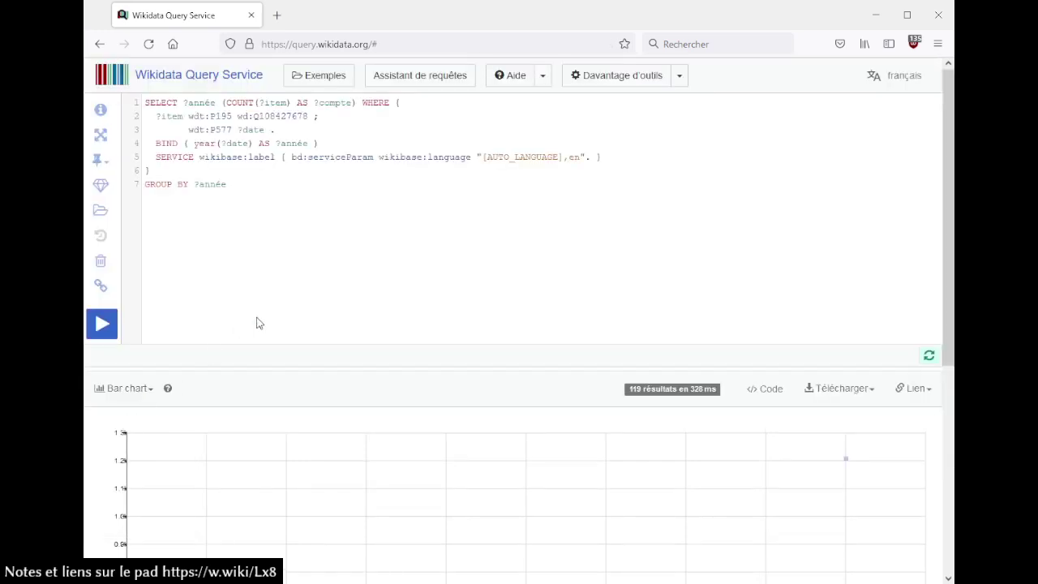
{"action": "left_click", "coordinate": [123, 388]}
{"action": "left_click", "coordinate": [128, 418]}
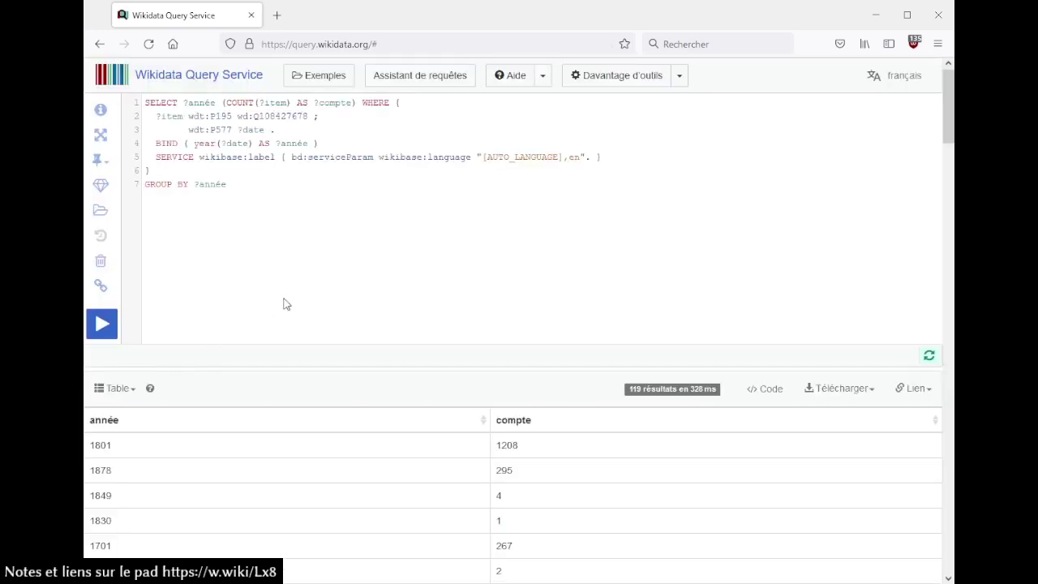
Sort the table by compte and by année in both orders to examine the most frequent, earliest and latest years
{"action": "scroll", "coordinate": [292, 308], "scroll_direction": "down", "scroll_amount": 3}
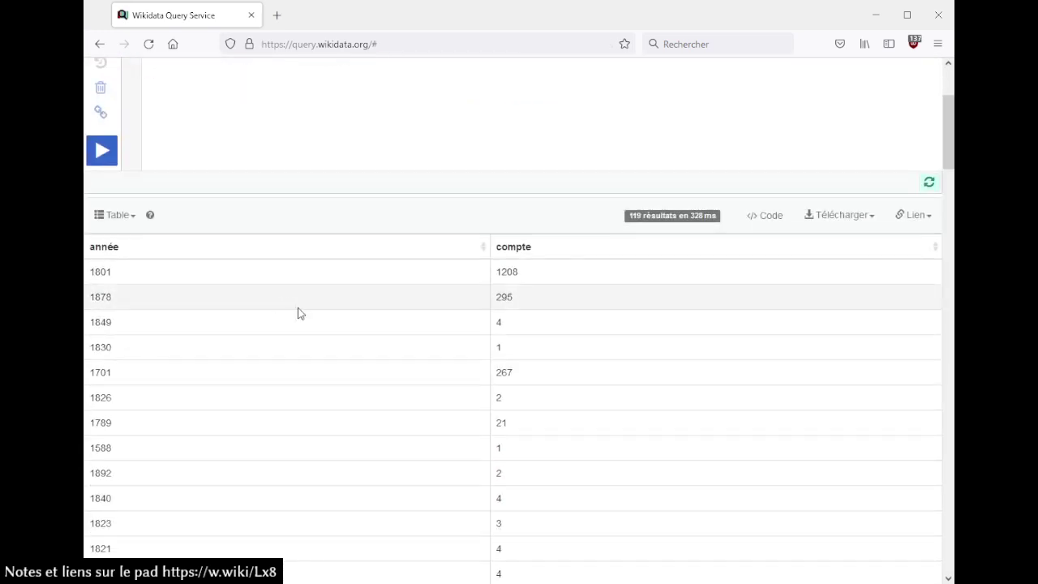
{"action": "left_click", "coordinate": [545, 253]}
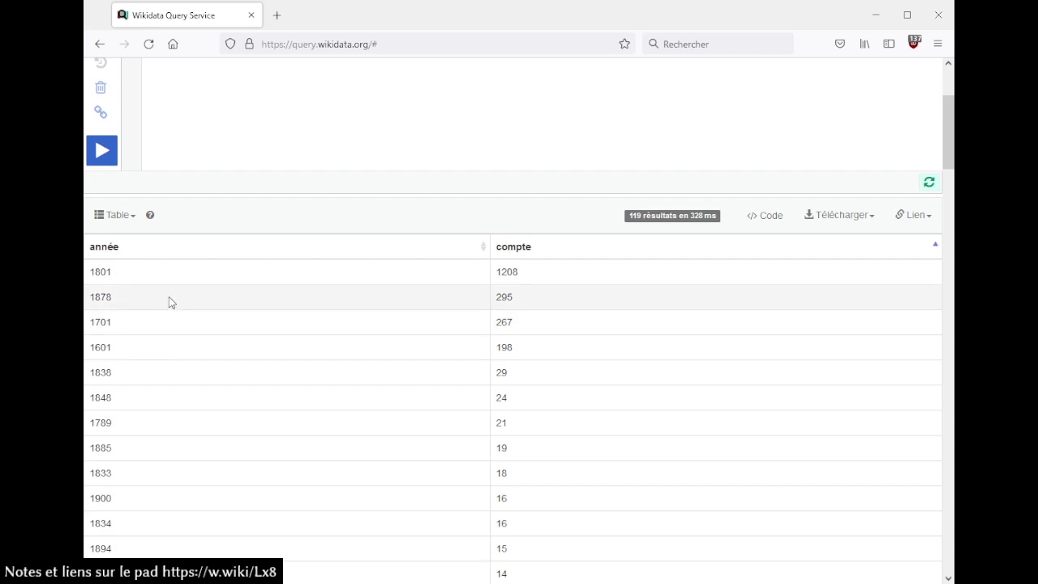
{"action": "left_click", "coordinate": [189, 257]}
{"action": "left_click", "coordinate": [189, 257]}
{"action": "double_click", "coordinate": [104, 272]}
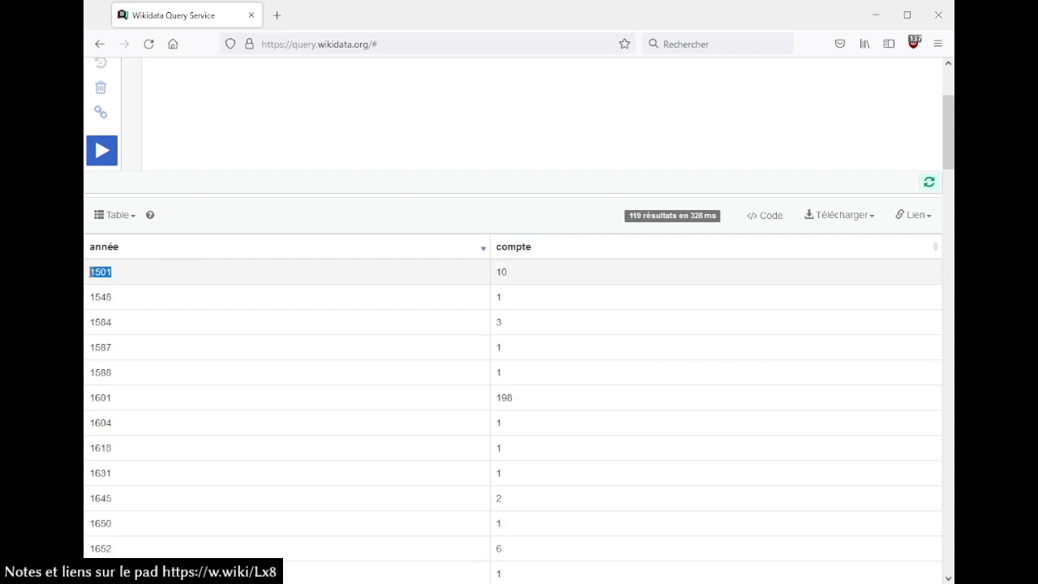
{"action": "left_click", "coordinate": [263, 250]}
{"action": "double_click", "coordinate": [101, 272]}
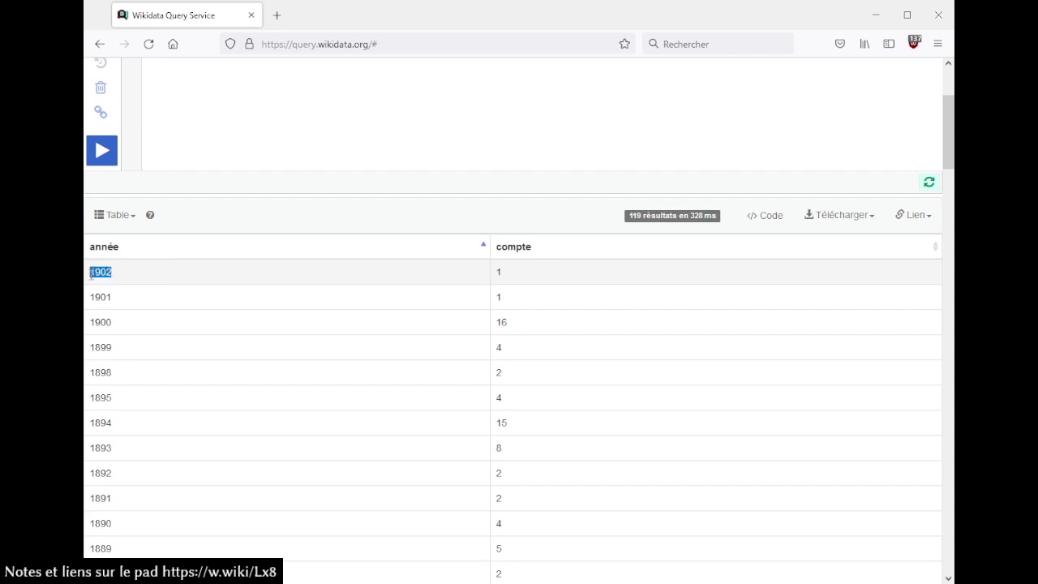
{"action": "scroll", "coordinate": [341, 143], "scroll_direction": "up", "scroll_amount": 1}
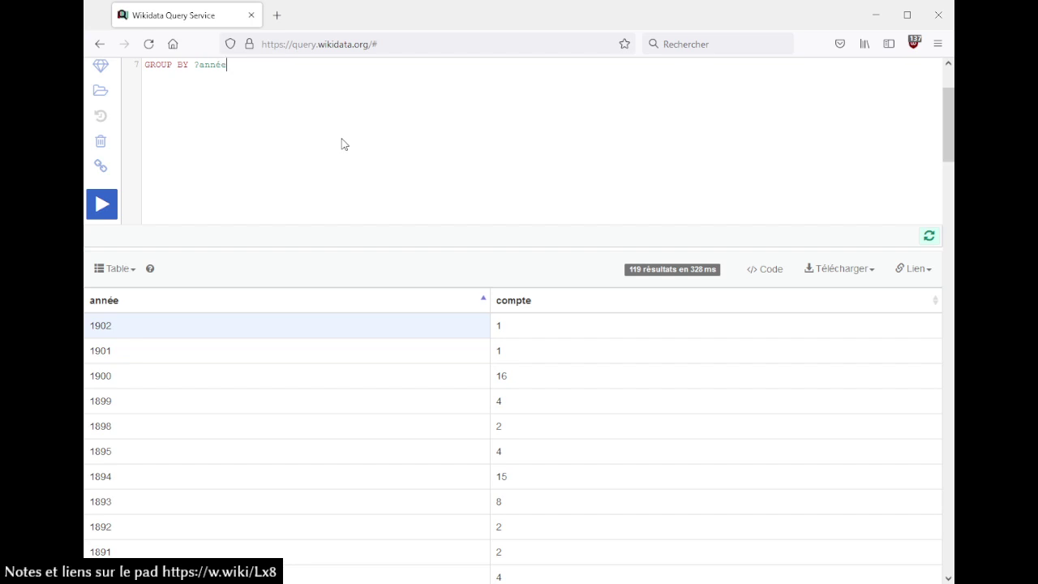
{"action": "double_click", "coordinate": [92, 325]}
{"action": "left_click", "coordinate": [293, 190]}
{"action": "scroll", "coordinate": [202, 332], "scroll_direction": "up", "scroll_amount": 3}
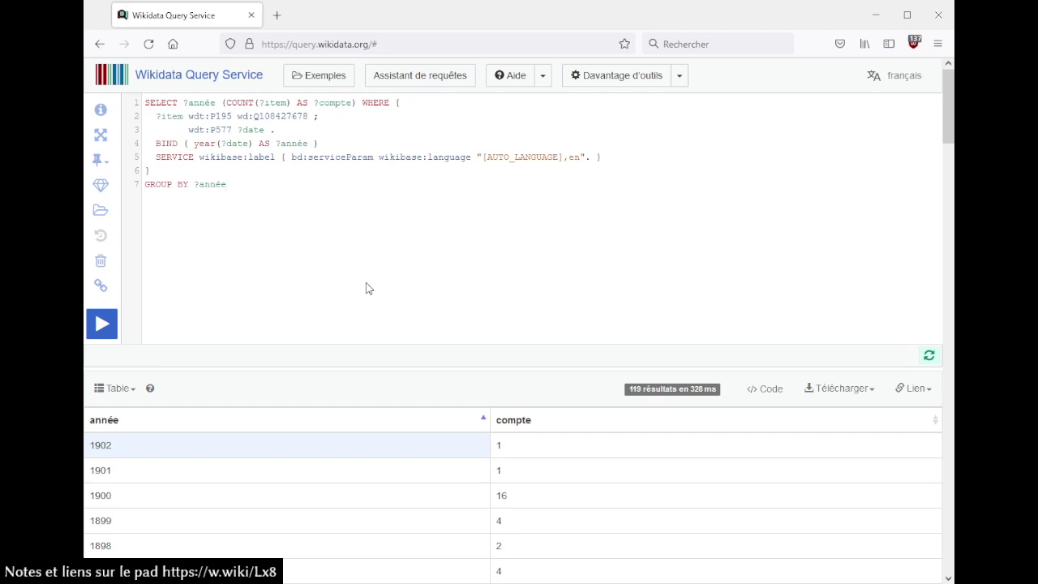
Delete the BIND line and replace ?année with ?date in both GROUP BY and SELECT
{"action": "left_click", "coordinate": [158, 144]}
{"action": "key", "text": "shift+End"}
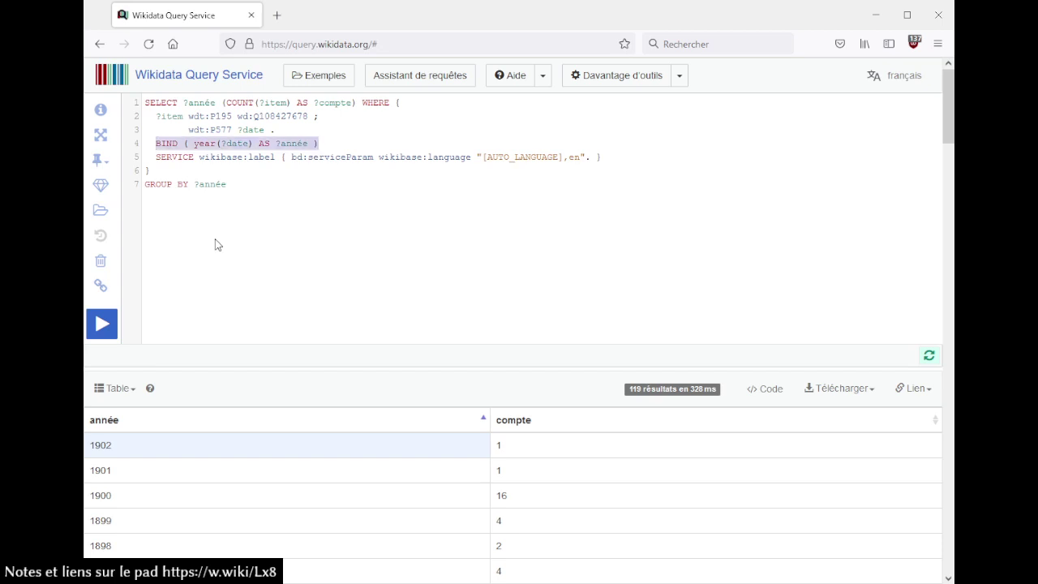
{"action": "key", "text": "Delete"}
{"action": "key", "text": "ctrl+shift+Left"}
{"action": "type", "text": "date"}
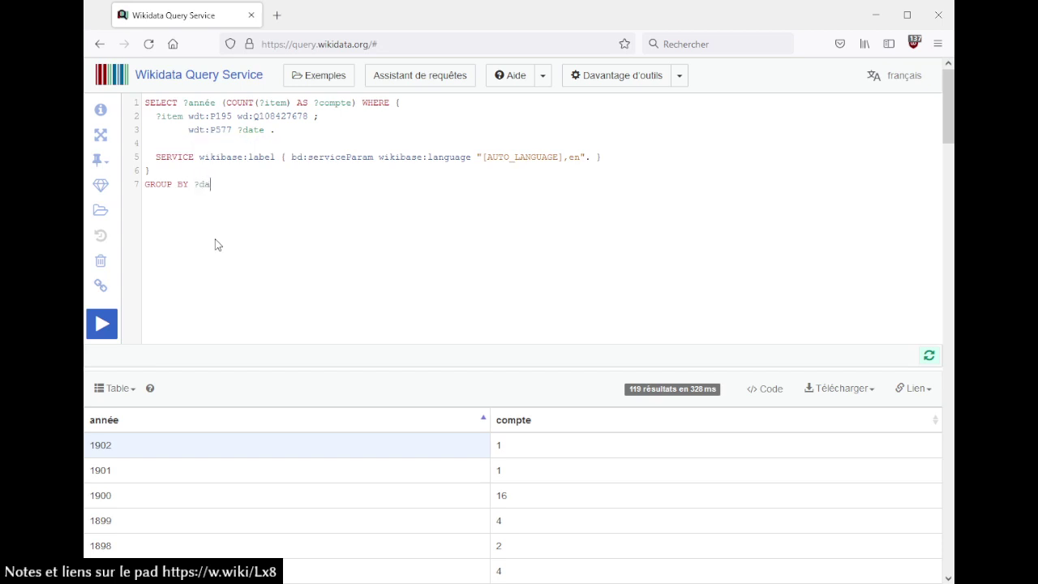
{"action": "double_click", "coordinate": [203, 103]}
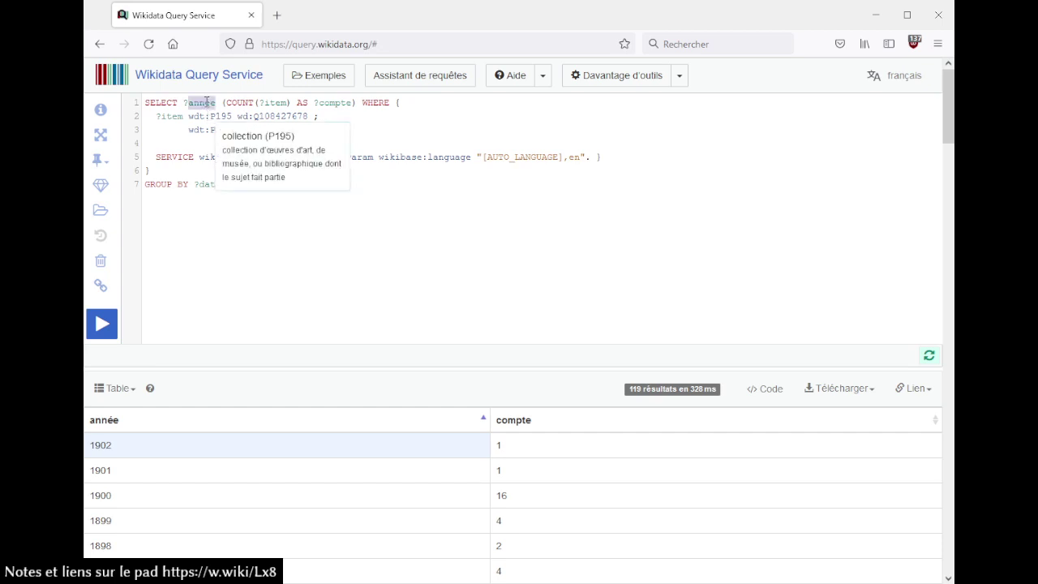
{"action": "type", "text": "datea"}
{"action": "left_click", "coordinate": [209, 103]}
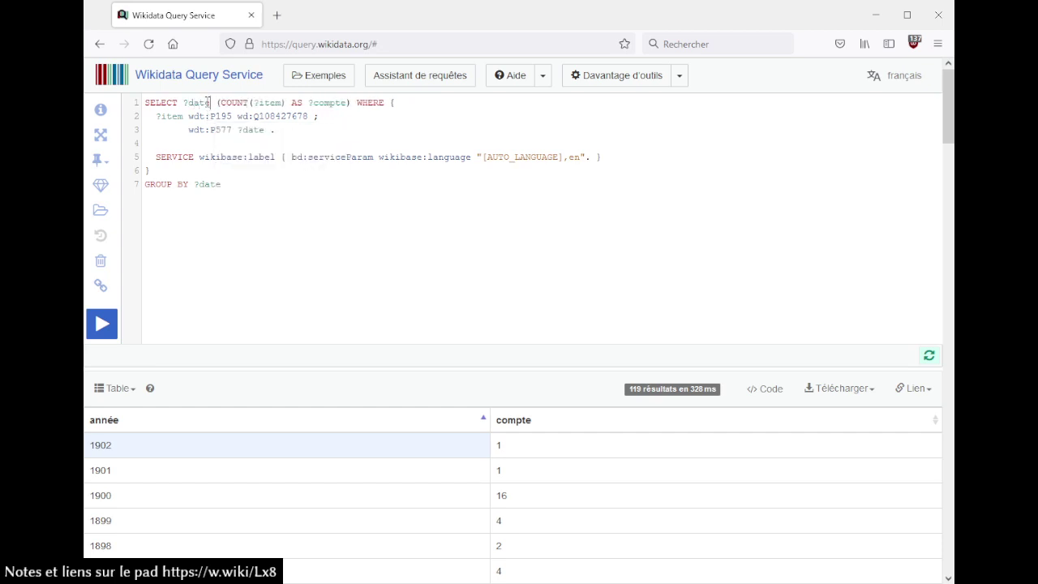
Add the variable ?precision after ?date in both the SELECT and GROUP BY clauses
{"action": "type", "text": "?prec"}
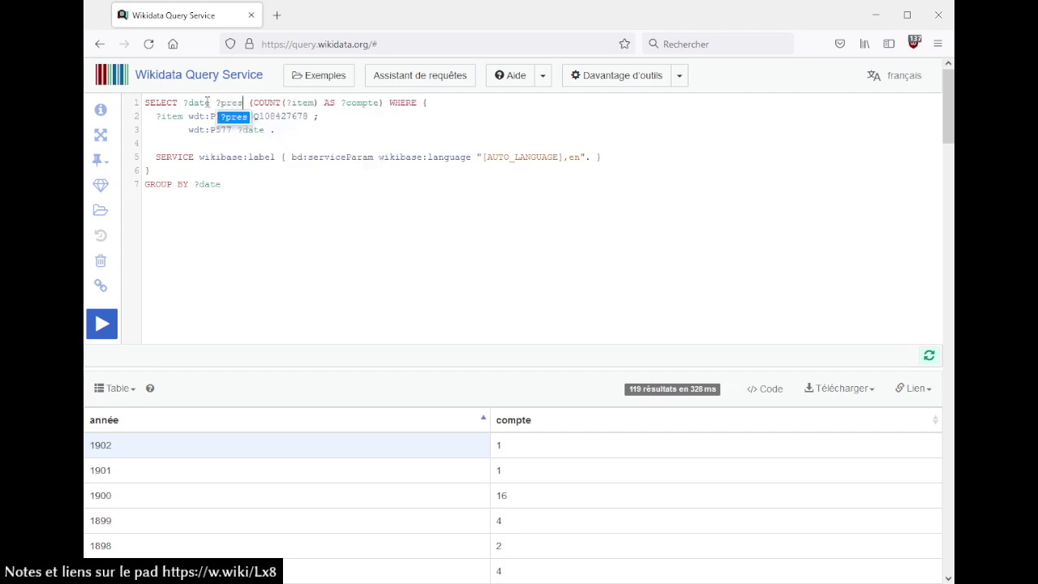
{"action": "type", "text": "ision"}
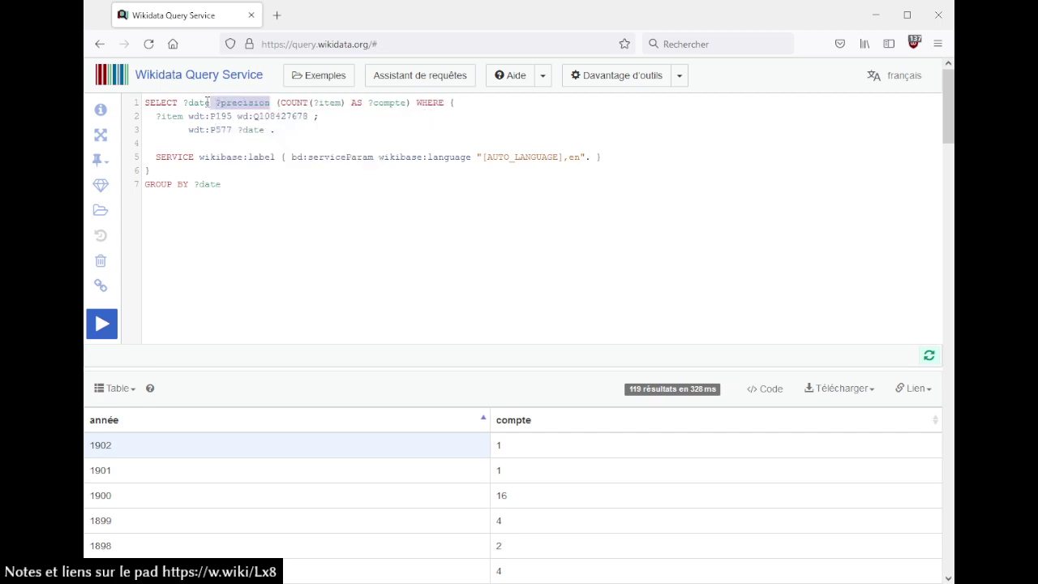
{"action": "key", "text": "ctrl+c"}
{"action": "key", "text": "ctrl+End"}
{"action": "key", "text": "ctrl+v"}
{"action": "left_click", "coordinate": [194, 142]}
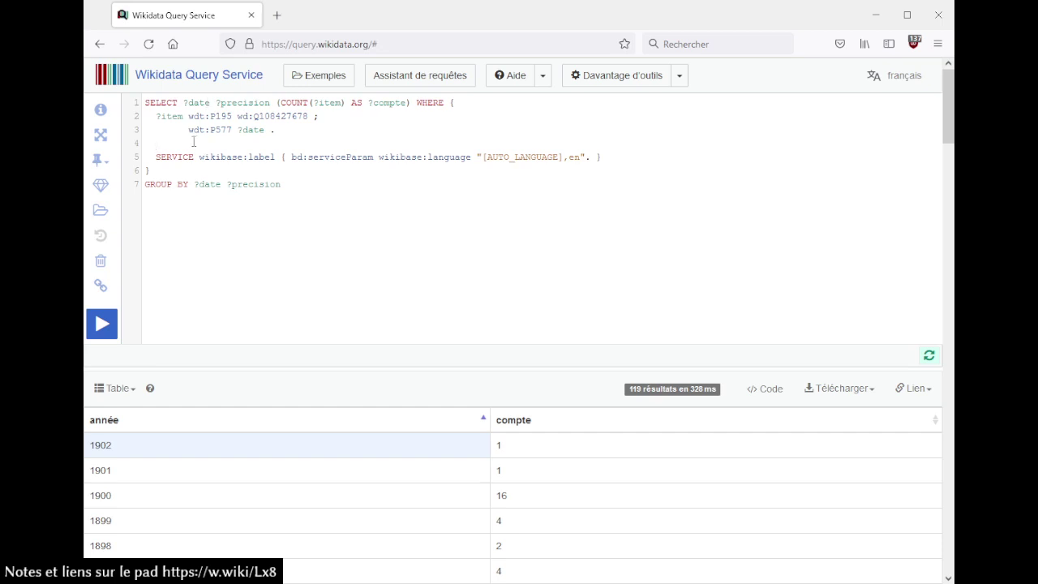
{"action": "left_click", "coordinate": [335, 77]}
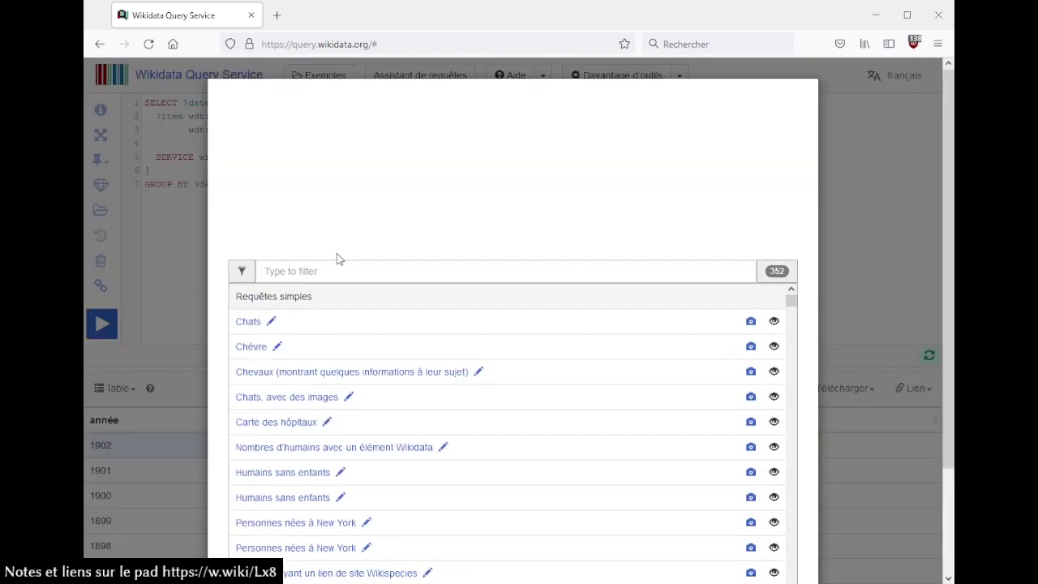
{"action": "left_click", "coordinate": [322, 272]}
{"action": "key", "text": "Escape"}
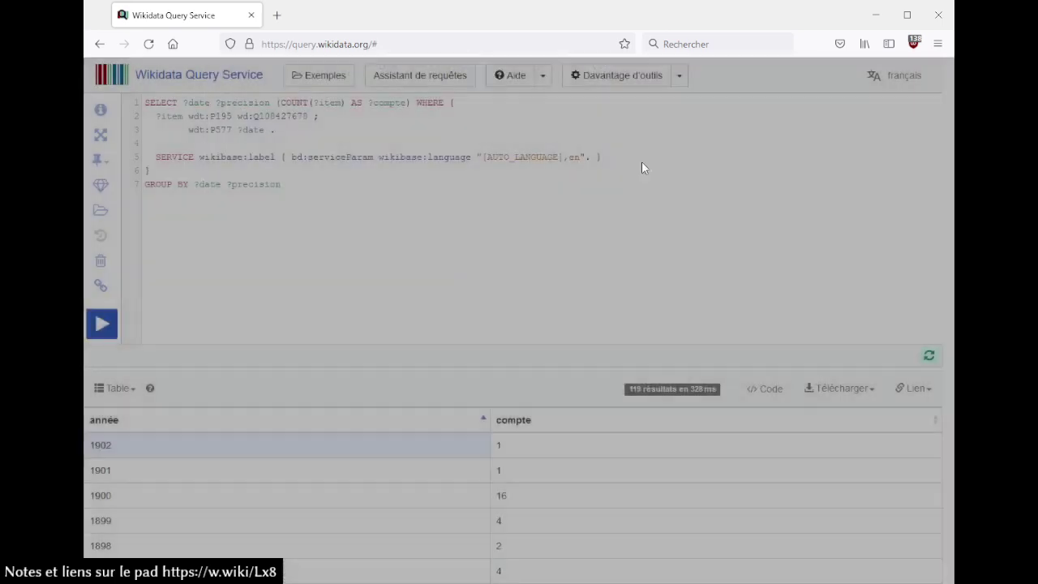
Open the SPARQL example queries page and search it for "precision"
{"action": "left_click", "coordinate": [548, 80]}
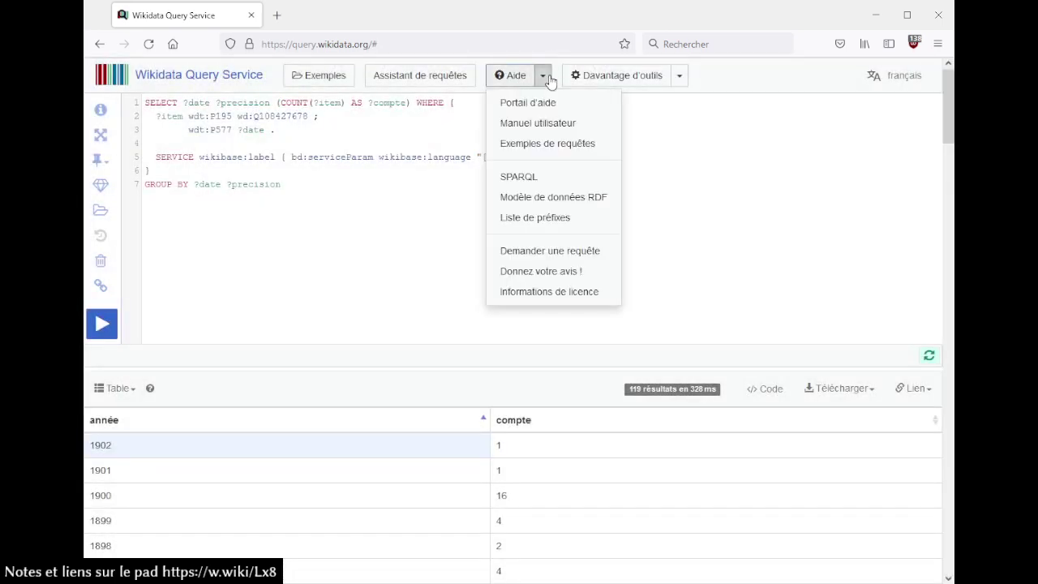
{"action": "left_click", "coordinate": [542, 144]}
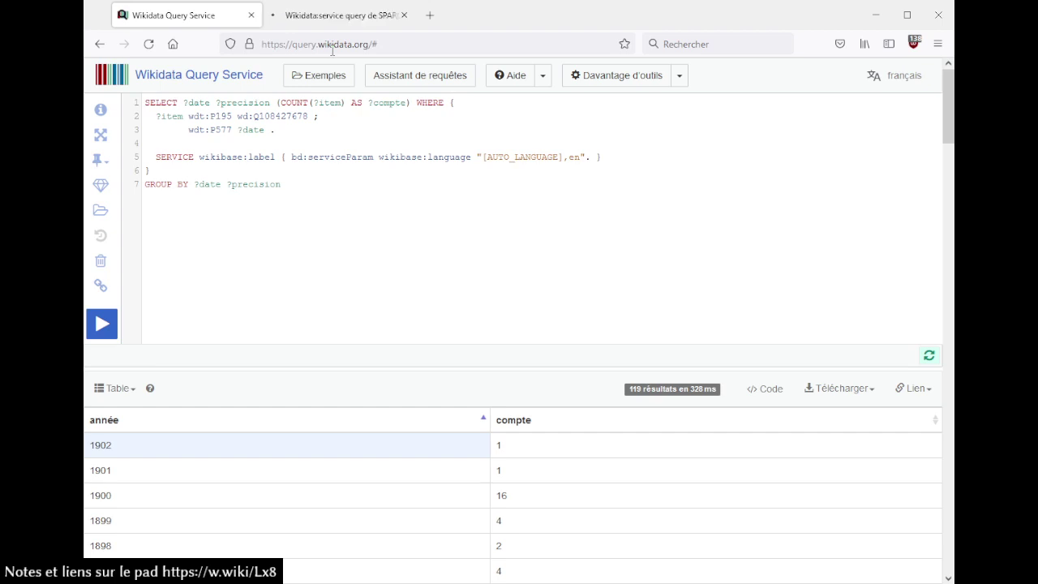
{"action": "key", "text": "ctrl+Tab"}
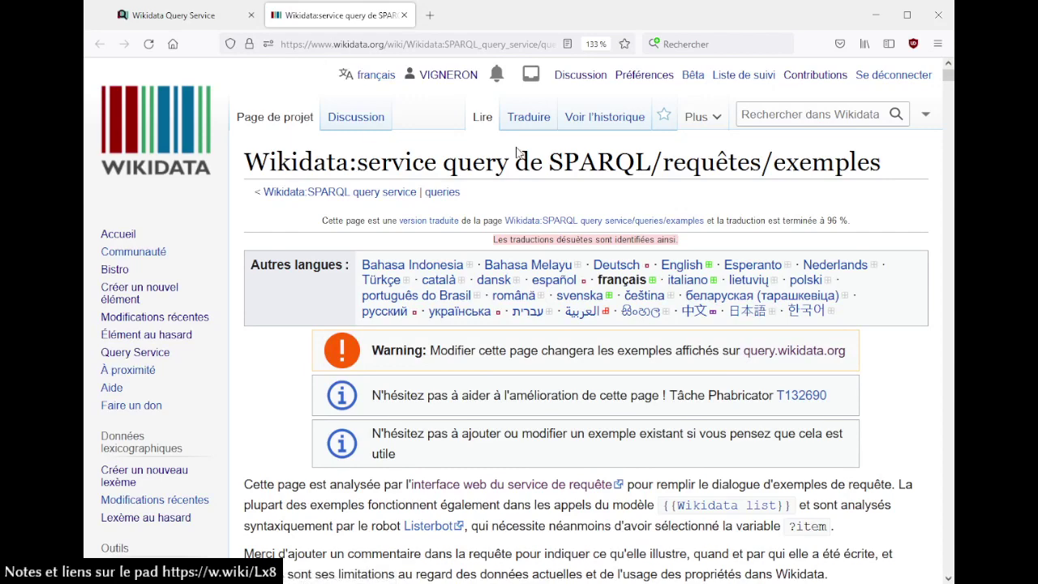
{"action": "scroll", "coordinate": [518, 161], "scroll_direction": "down", "scroll_amount": 5}
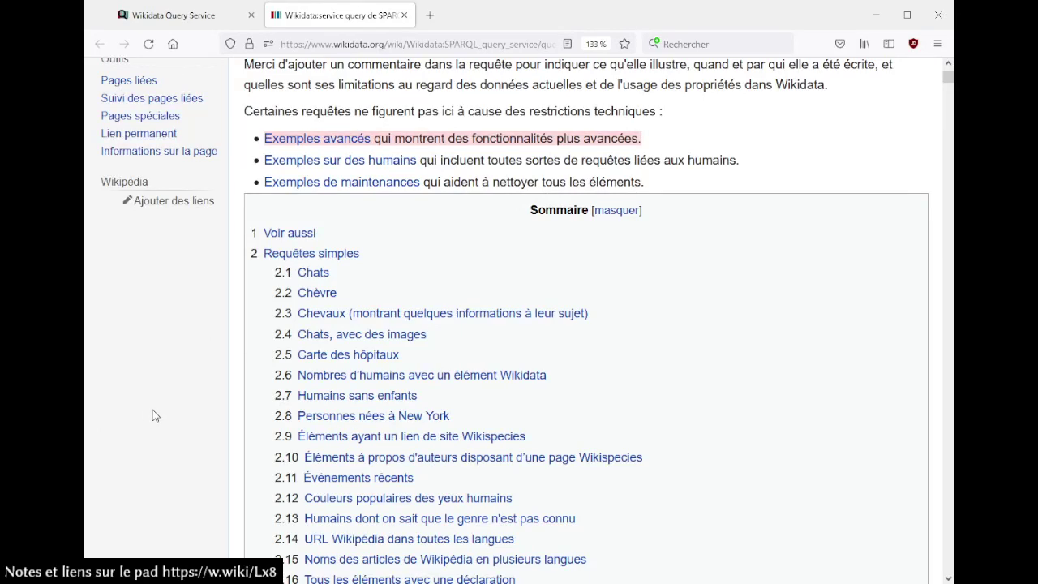
{"action": "key", "text": "ctrl+f"}
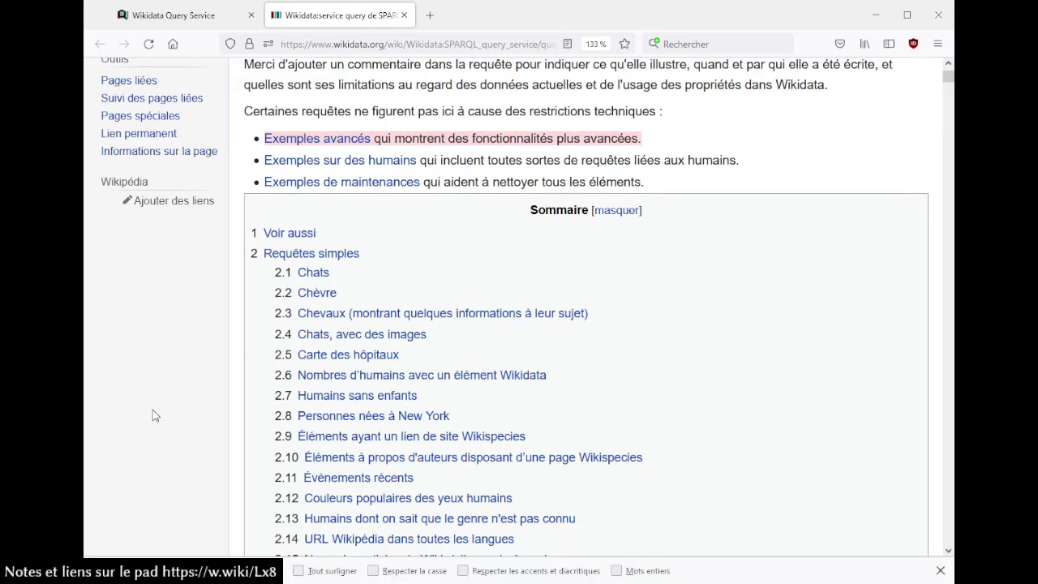
{"action": "type", "text": "precision"}
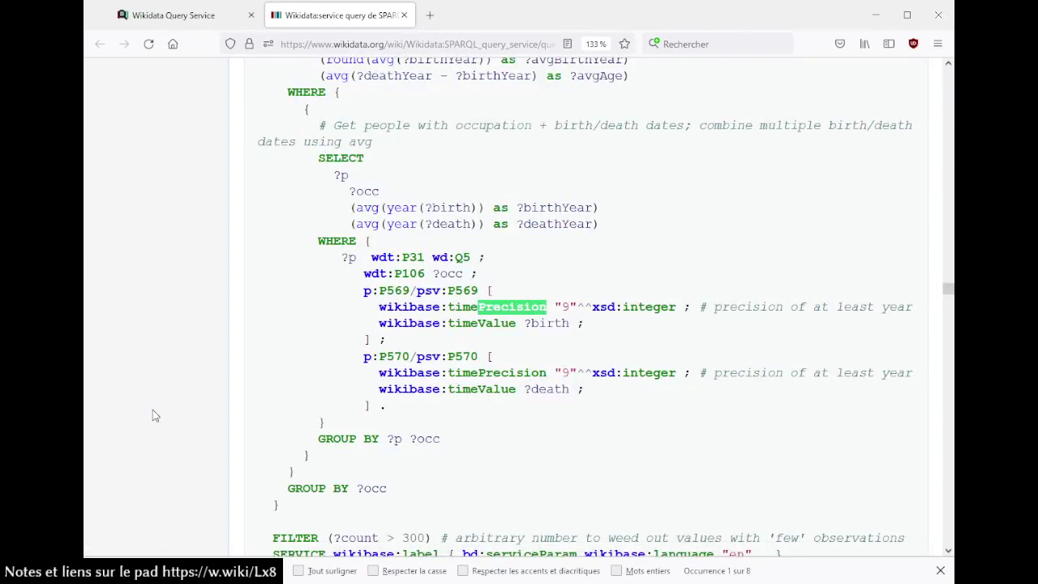
{"action": "key", "text": "Escape"}
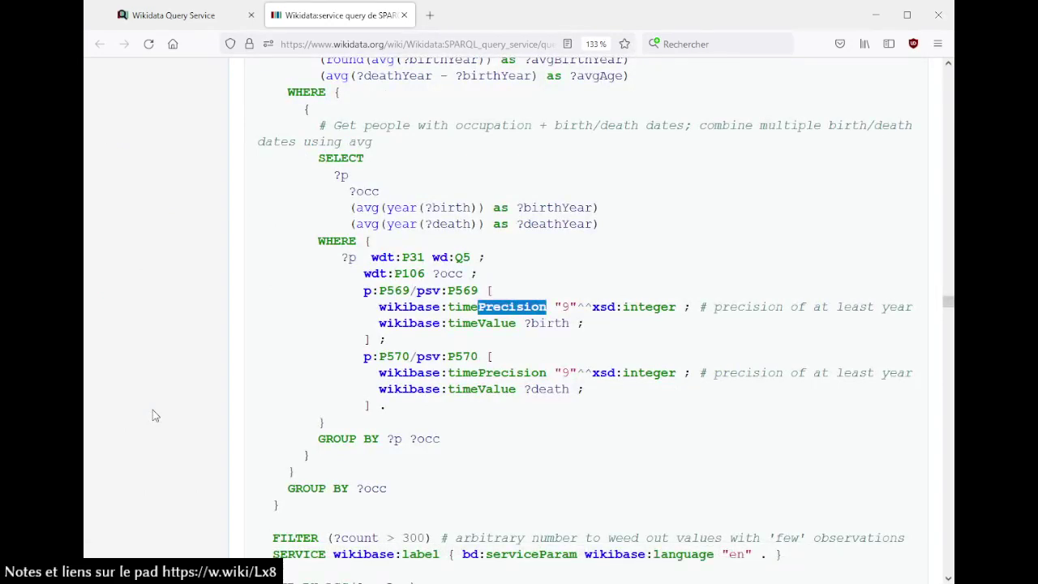
{"action": "scroll", "coordinate": [152, 410], "scroll_direction": "up", "scroll_amount": 2}
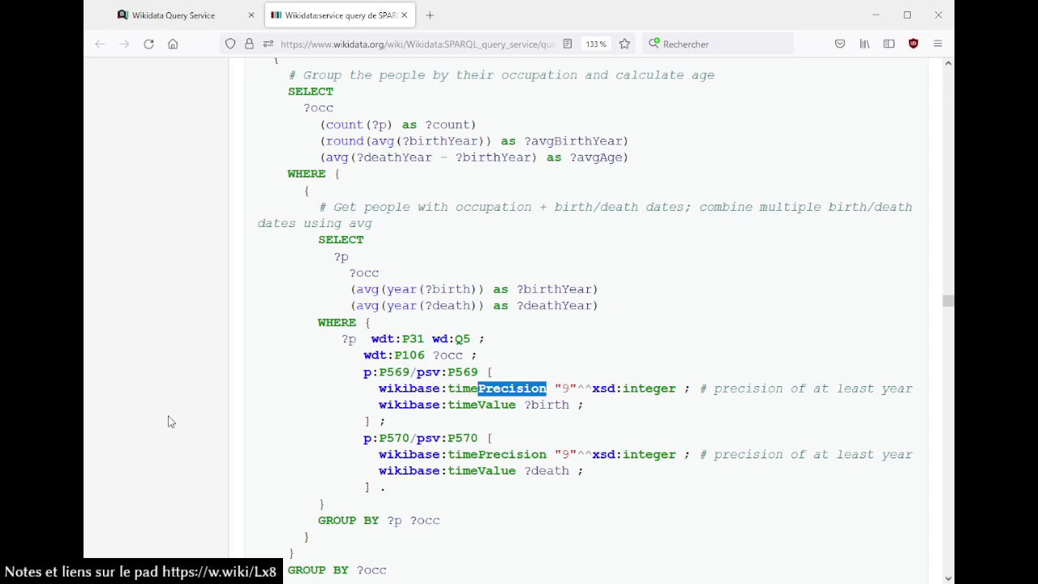
{"action": "scroll", "coordinate": [170, 420], "scroll_direction": "down", "scroll_amount": 2}
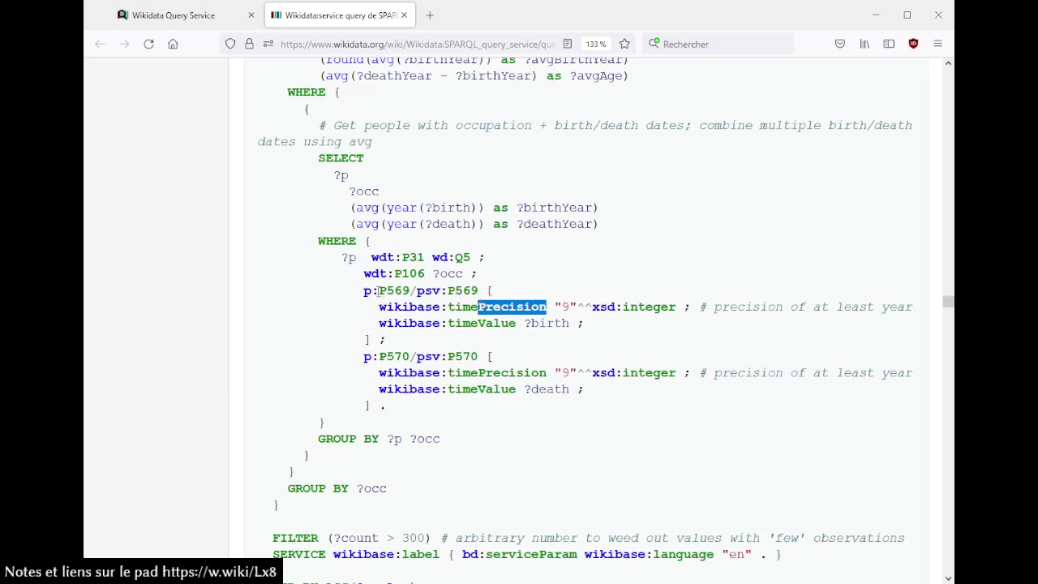
Find the monthly deaths since 2000 example and copy its p:P570/psv:P570 block with wikibase:timePrecision and wikibase:timeValue
{"action": "left_click_drag", "start_coordinate": [364, 290], "coordinate": [470, 290]}
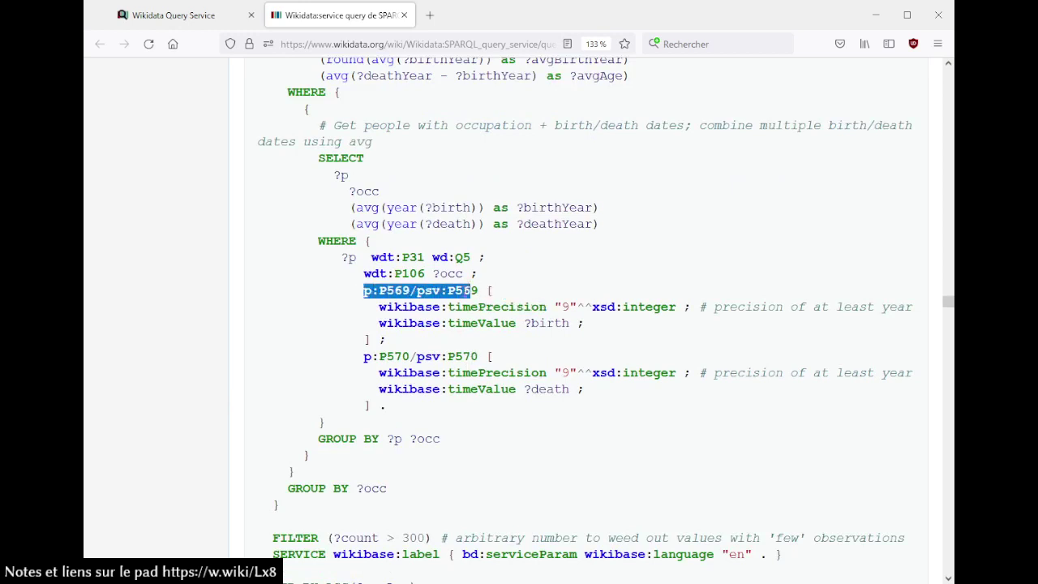
{"action": "left_click", "coordinate": [461, 289]}
{"action": "key", "text": "Return"}
{"action": "key", "text": "Return"}
{"action": "key", "text": "Return"}
{"action": "key", "text": "Return"}
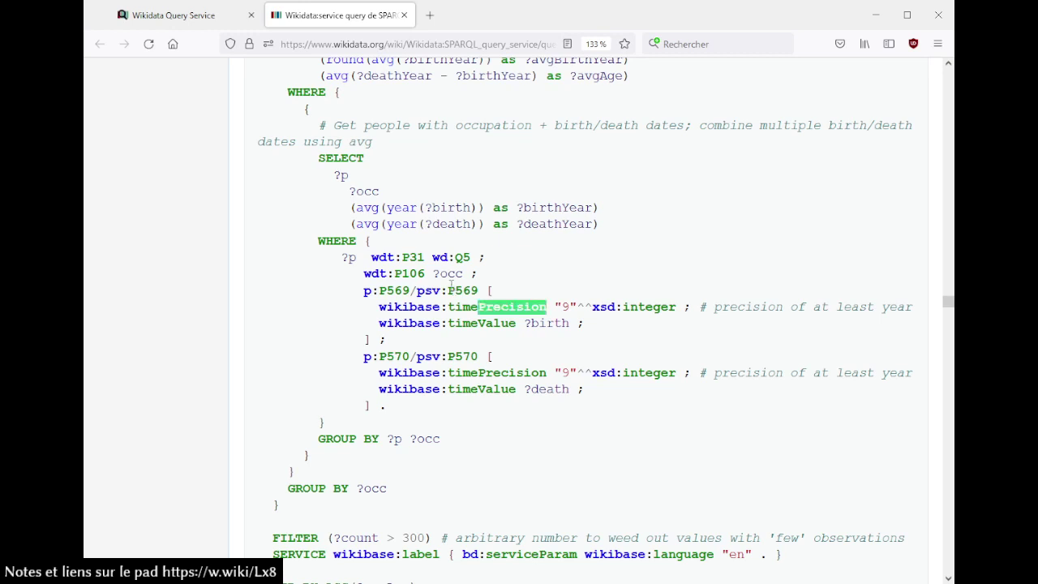
{"action": "key", "text": "Return"}
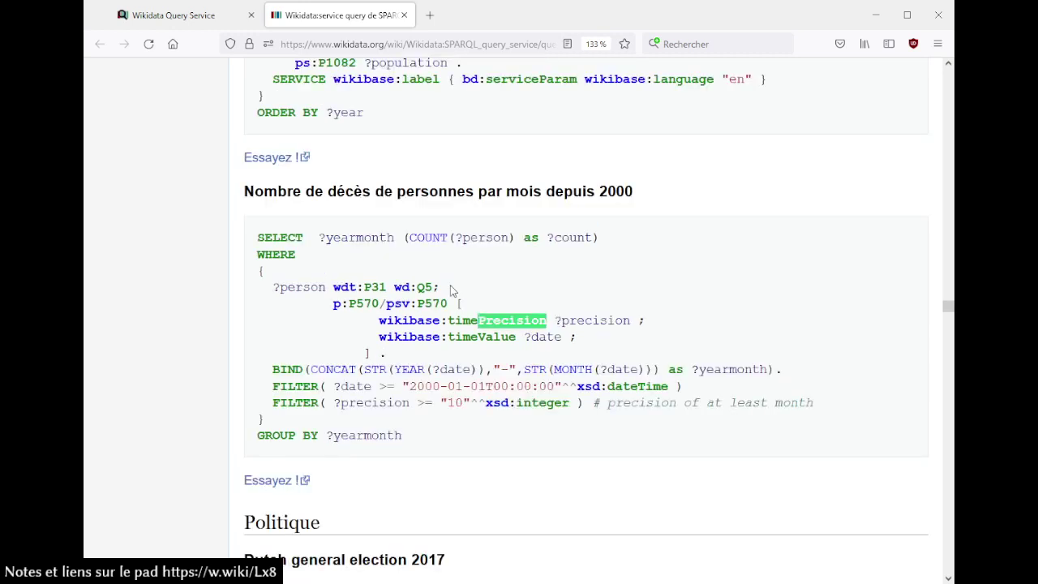
{"action": "left_click", "coordinate": [422, 304]}
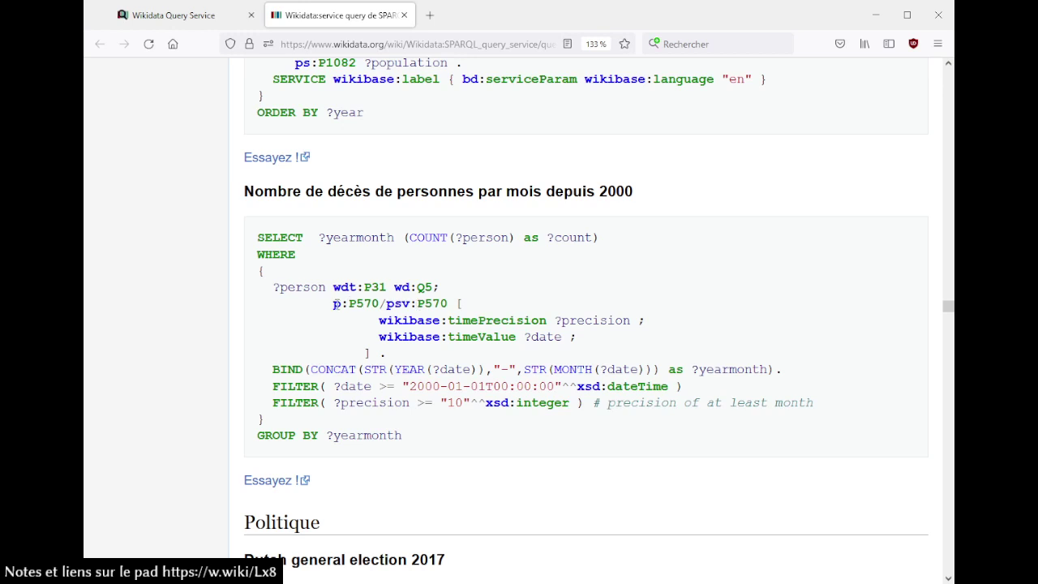
{"action": "left_click_drag", "start_coordinate": [335, 304], "coordinate": [403, 359]}
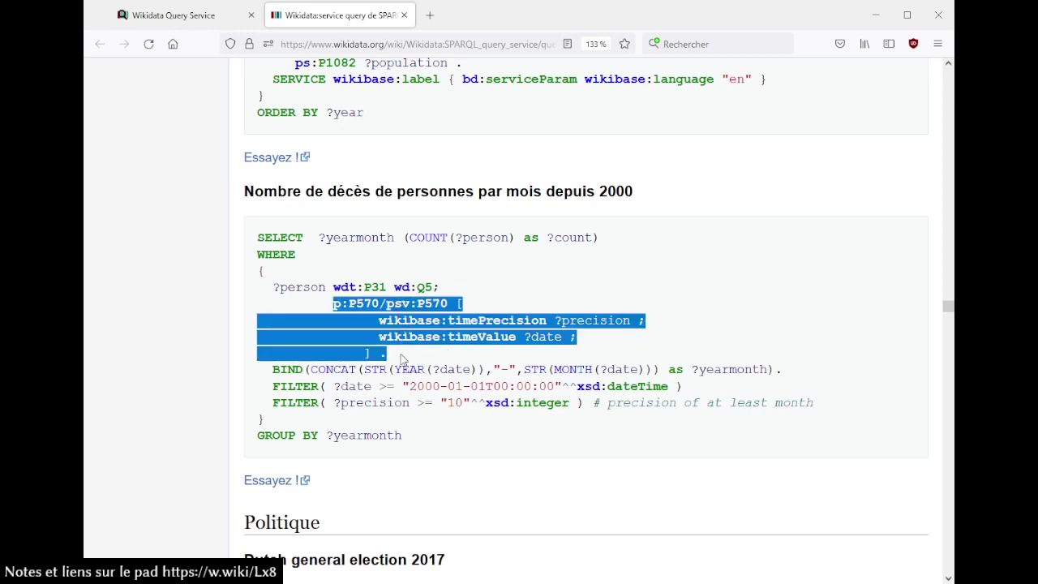
In the query, end the P195 triple with a period and replace the wdt:P577 line with ?item plus the copied block, without a blank line after it
{"action": "key", "text": "ctrl+Tab"}
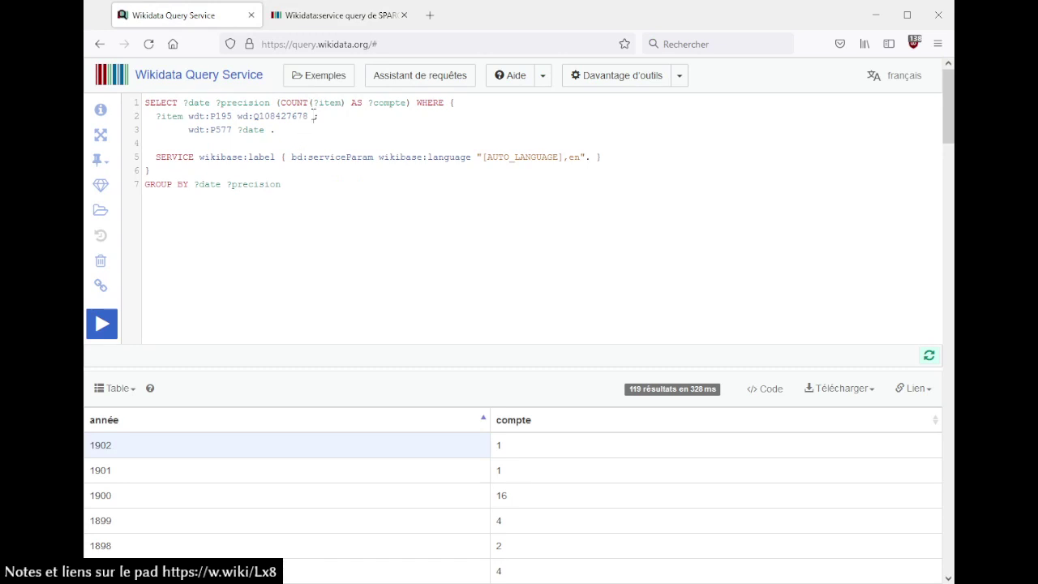
{"action": "left_click_drag", "start_coordinate": [315, 115], "coordinate": [317, 124]}
{"action": "type", "text": "."}
{"action": "key", "text": "Return"}
{"action": "type", "text": "?item"}
{"action": "key", "text": "ctrl+v"}
{"action": "key", "text": "shift+Right"}
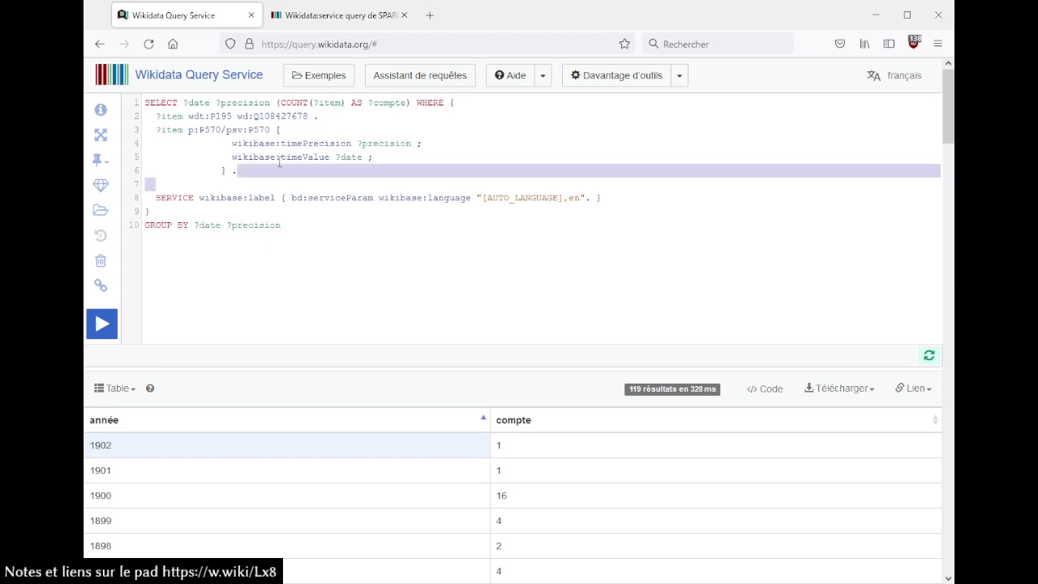
{"action": "key", "text": "BackSpace"}
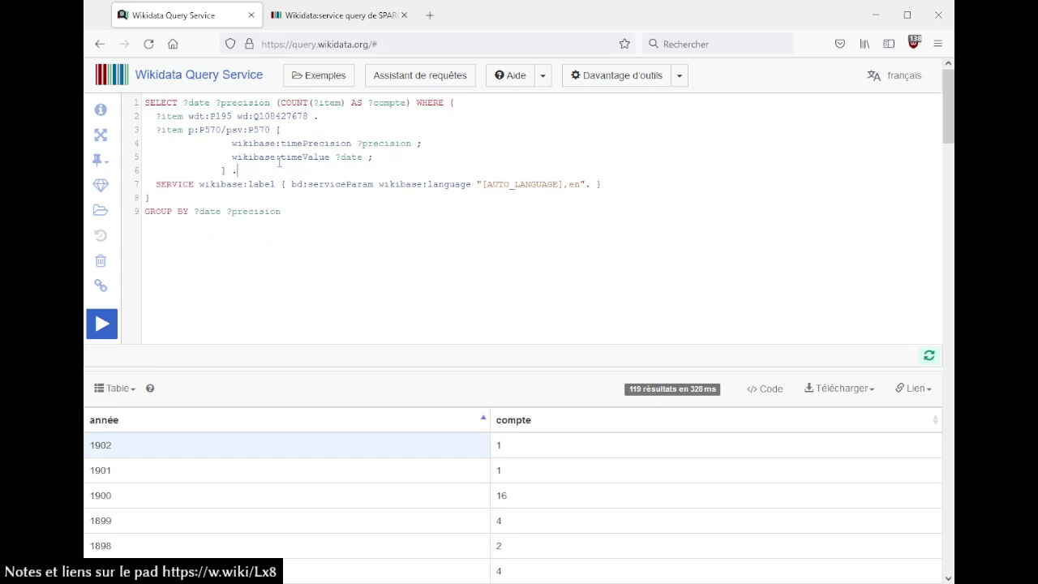
Replace P570 with the publication date property P577 in both the p: and psv: parts of the path
{"action": "double_click", "coordinate": [218, 127]}
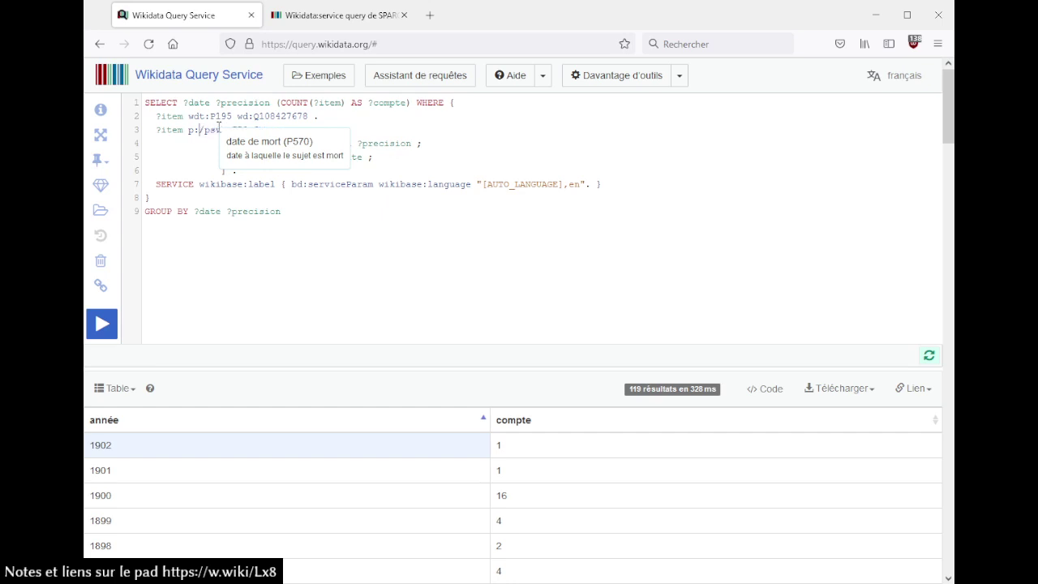
{"action": "type", "text": "date"}
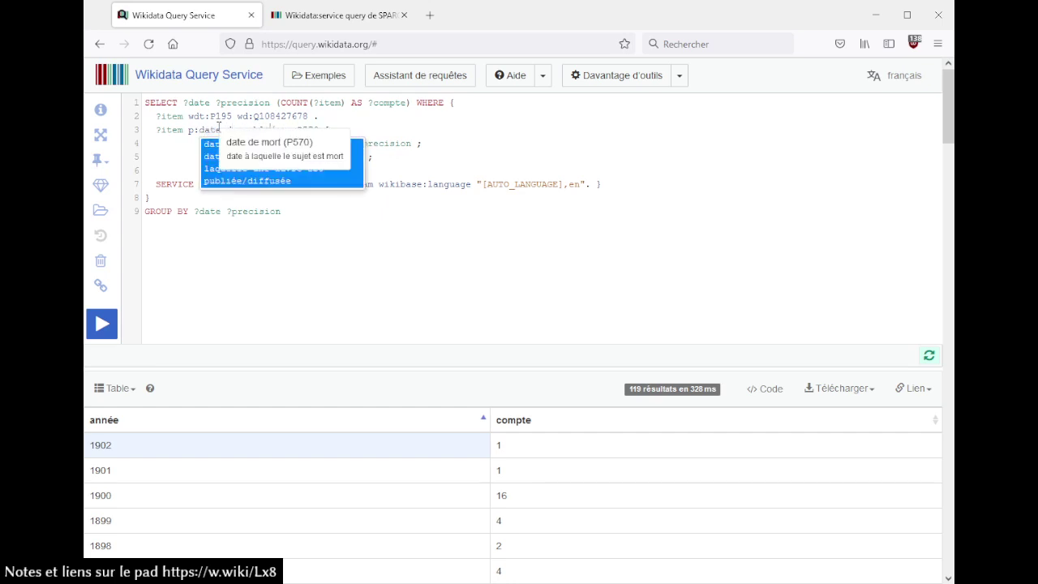
{"action": "left_click", "coordinate": [237, 160]}
{"action": "key", "text": "Right"}
{"action": "key", "text": "Right"}
{"action": "key", "text": "Right"}
{"action": "key", "text": "Right"}
{"action": "key", "text": "BackSpace"}
{"action": "type", "text": "7"}
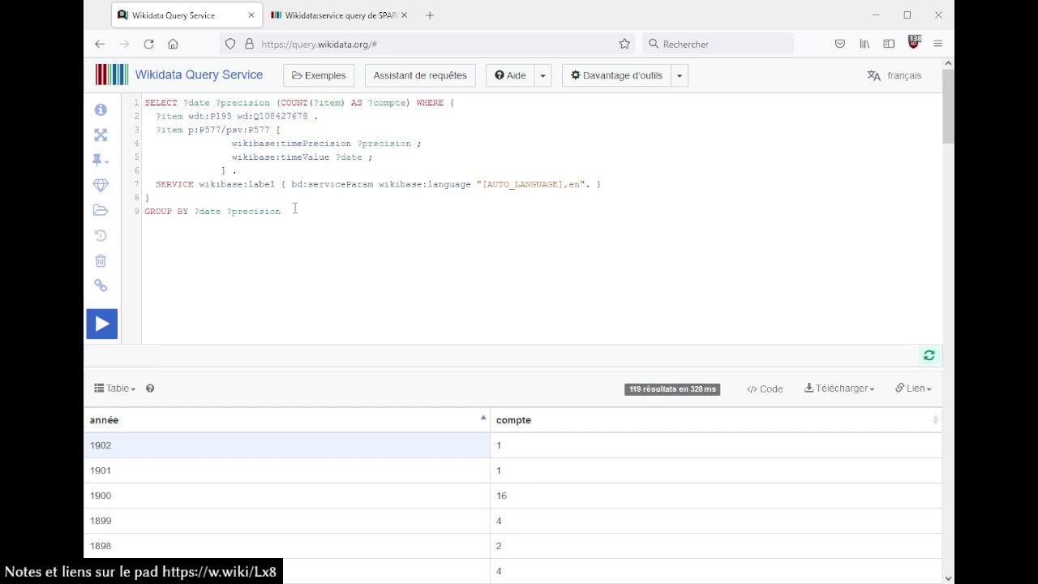
Run the query and sort the results by precision in descending order
{"action": "key", "text": "ctrl+Return"}
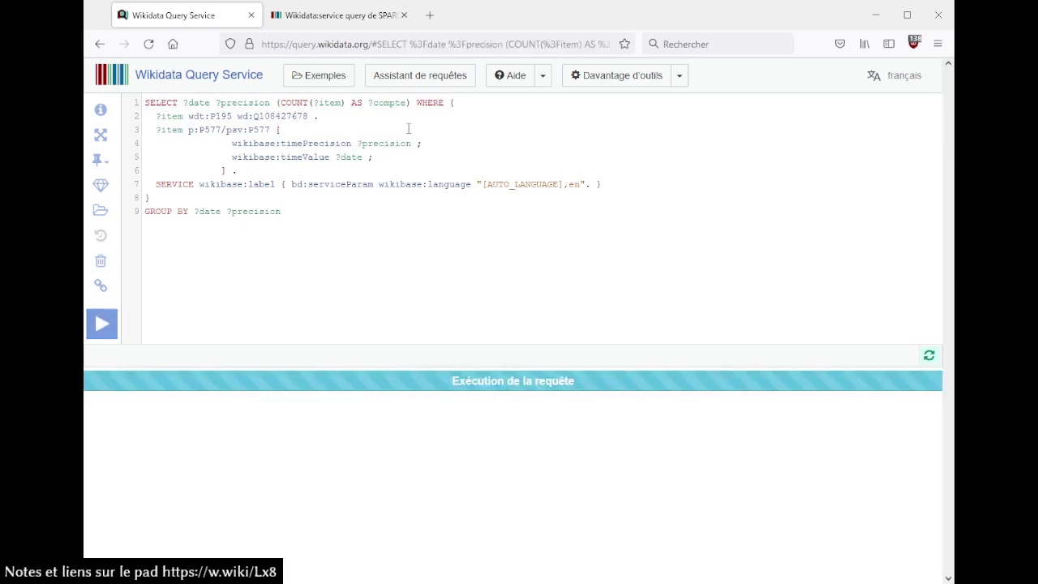
{"action": "scroll", "coordinate": [443, 284], "scroll_direction": "down", "scroll_amount": 2}
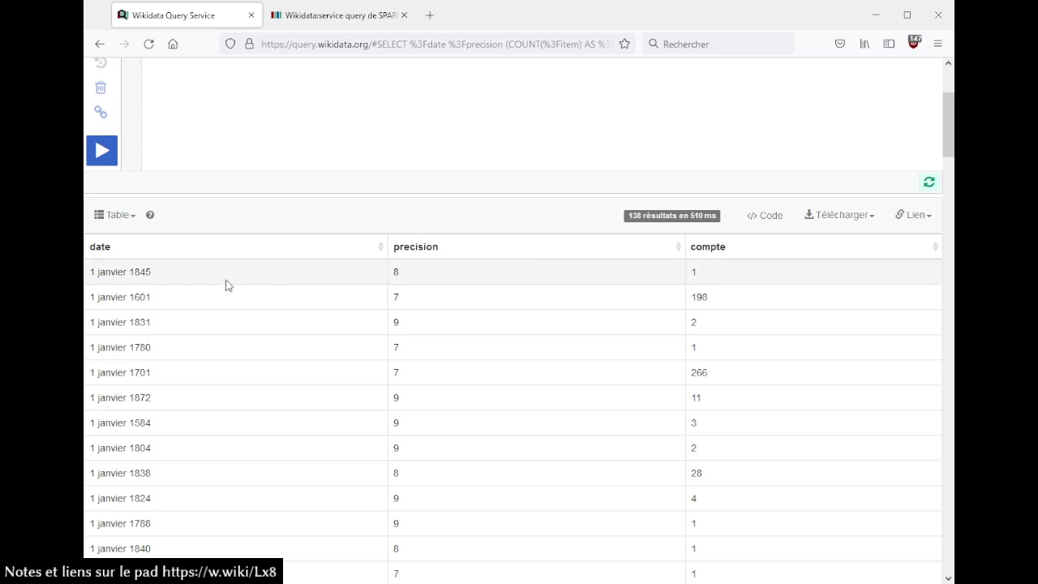
{"action": "left_click", "coordinate": [425, 249]}
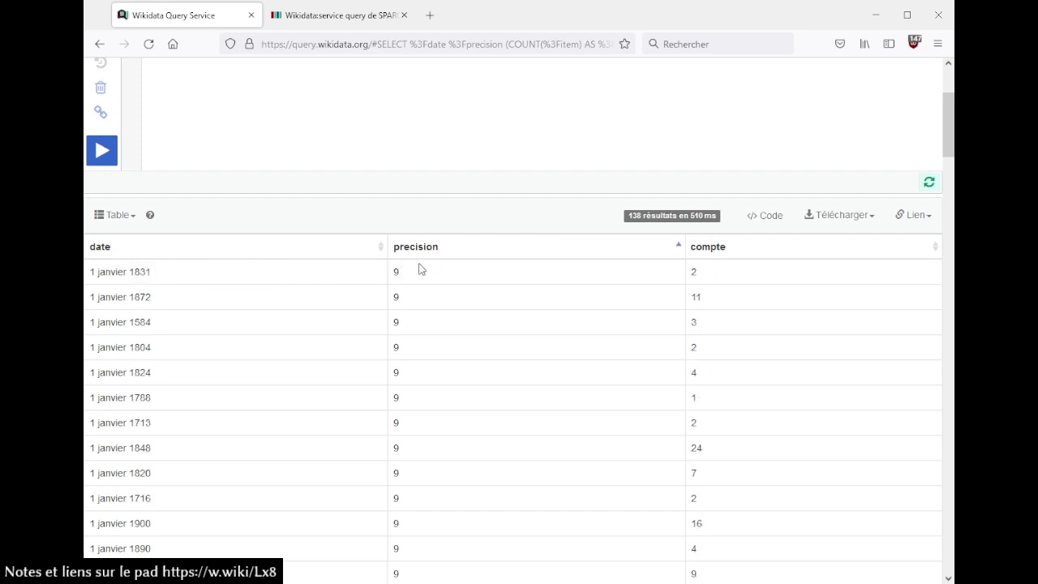
Return to the example queries page and look up "wikidata:datatype" in the Wikidata search
{"action": "left_click", "coordinate": [349, 17]}
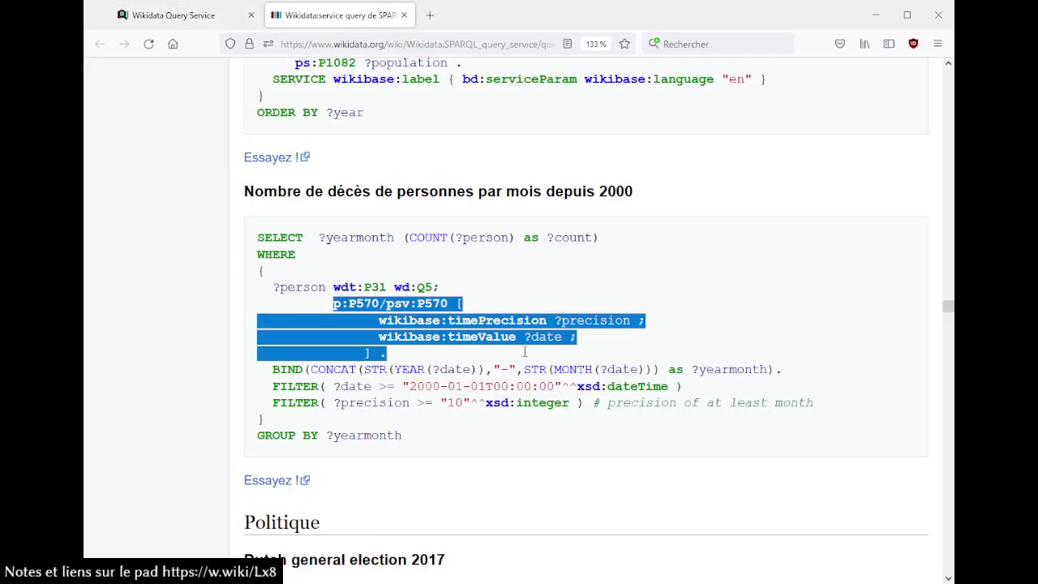
{"action": "left_click", "coordinate": [434, 402]}
{"action": "key", "text": "Home"}
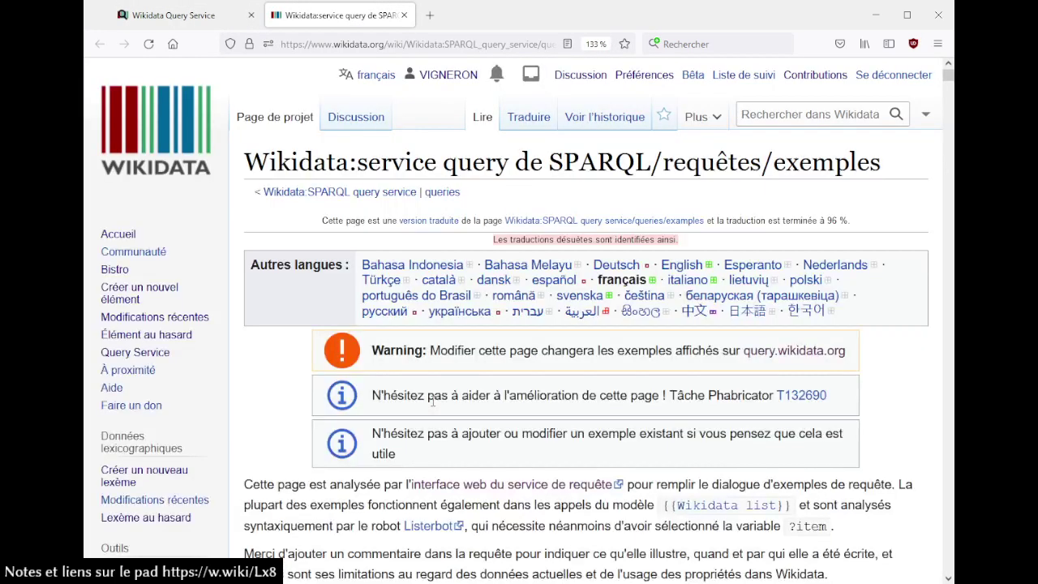
{"action": "left_click", "coordinate": [801, 114]}
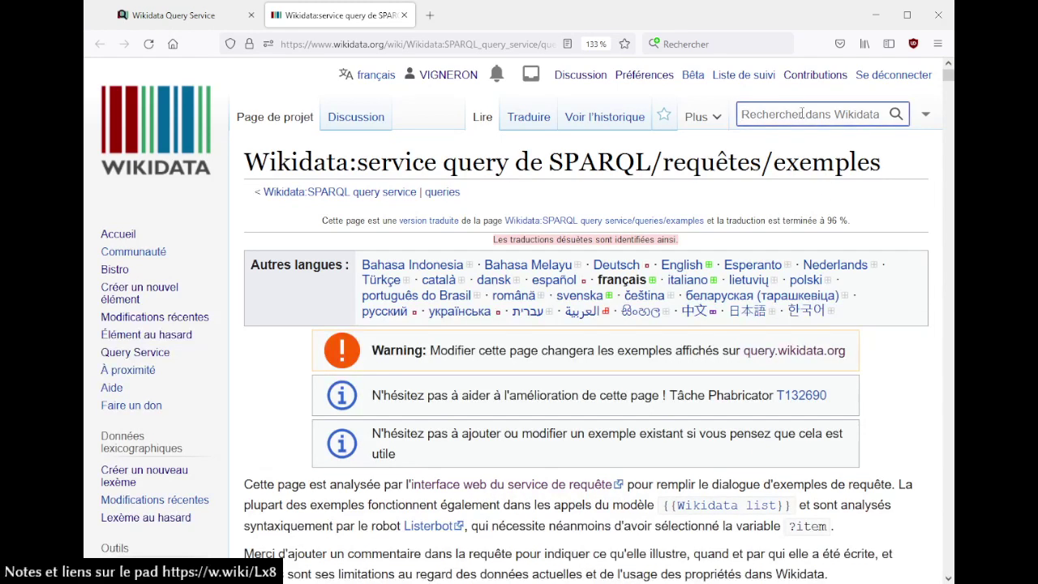
{"action": "type", "text": "wikidata:"}
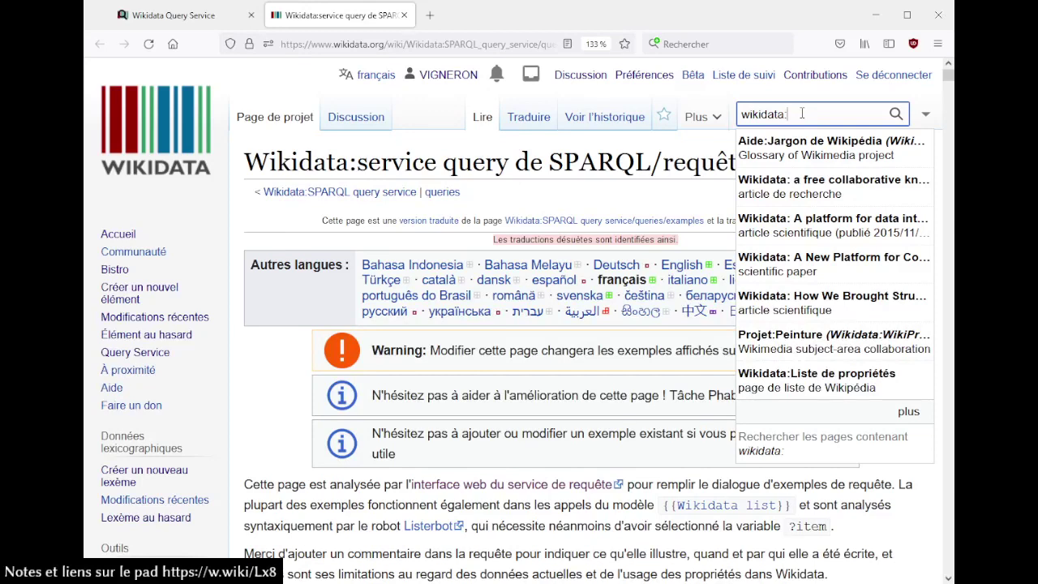
{"action": "type", "text": "datatype"}
{"action": "key", "text": "Return"}
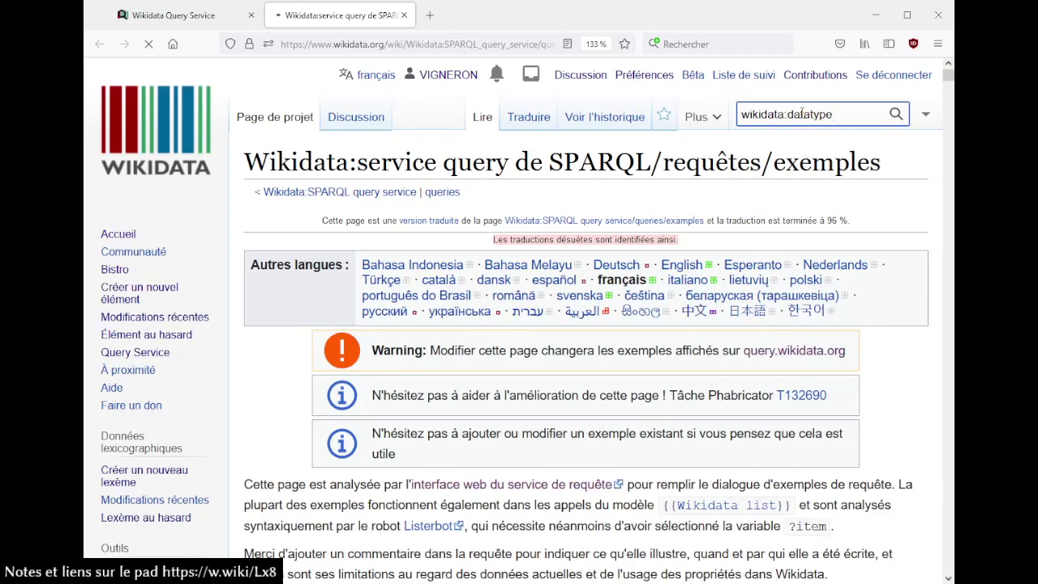
Go to the Date section of the data type help page and open its detailed structure
{"action": "scroll", "coordinate": [551, 324], "scroll_direction": "down", "scroll_amount": 4}
{"action": "scroll", "coordinate": [564, 311], "scroll_direction": "up", "scroll_amount": 4}
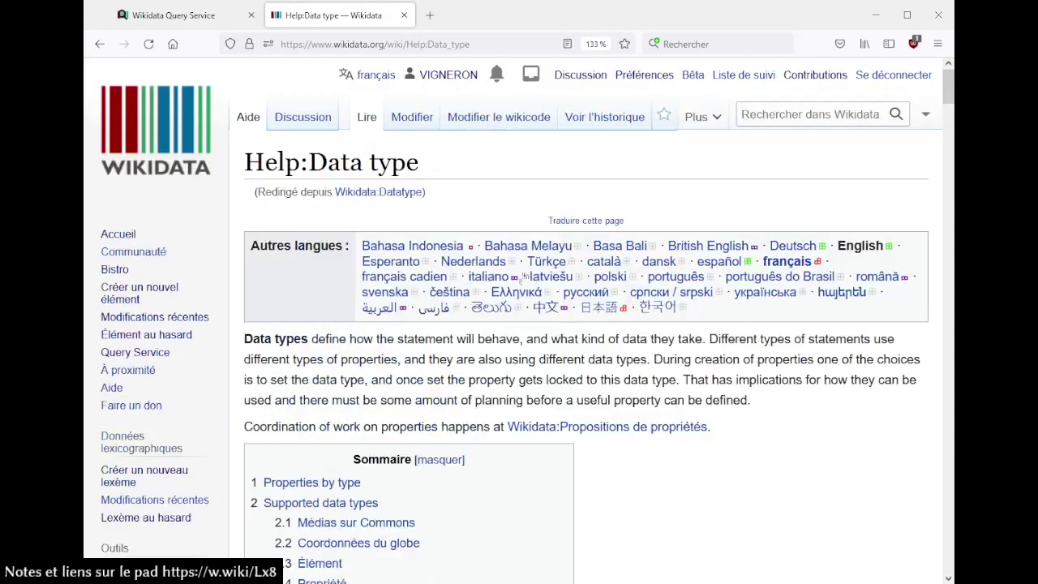
{"action": "left_click_drag", "start_coordinate": [368, 162], "coordinate": [380, 162]}
{"action": "left_click_drag", "start_coordinate": [456, 192], "coordinate": [343, 192]}
{"action": "left_click", "coordinate": [355, 152]}
{"action": "scroll", "coordinate": [568, 199], "scroll_direction": "down", "scroll_amount": 4}
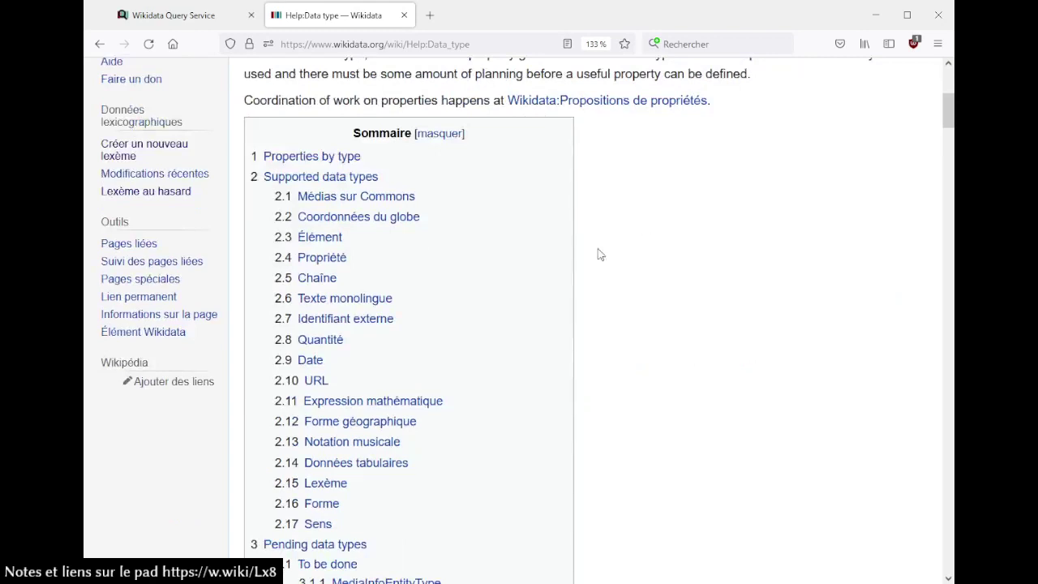
{"action": "left_click", "coordinate": [309, 359]}
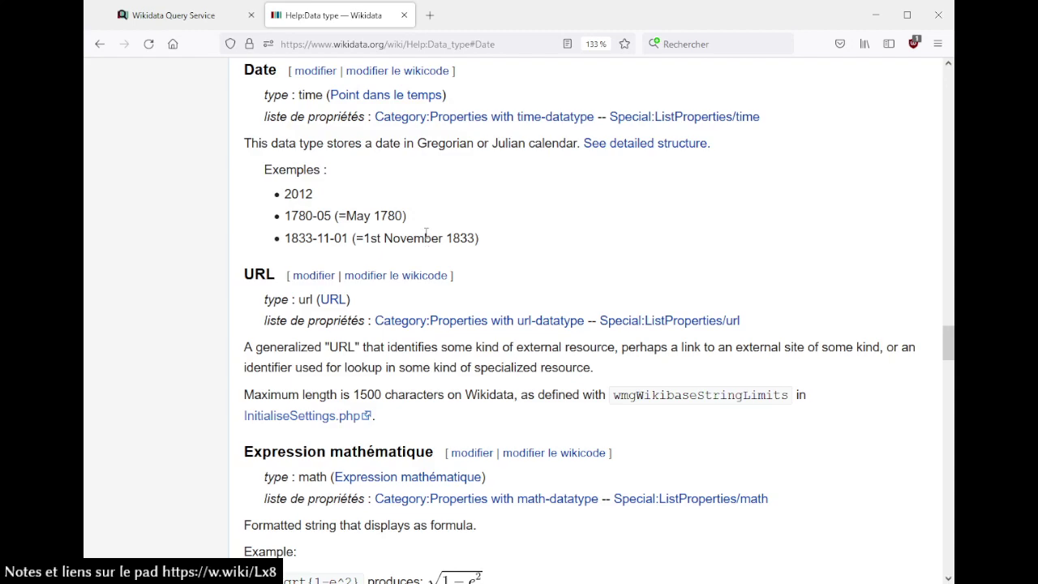
{"action": "left_click", "coordinate": [642, 154]}
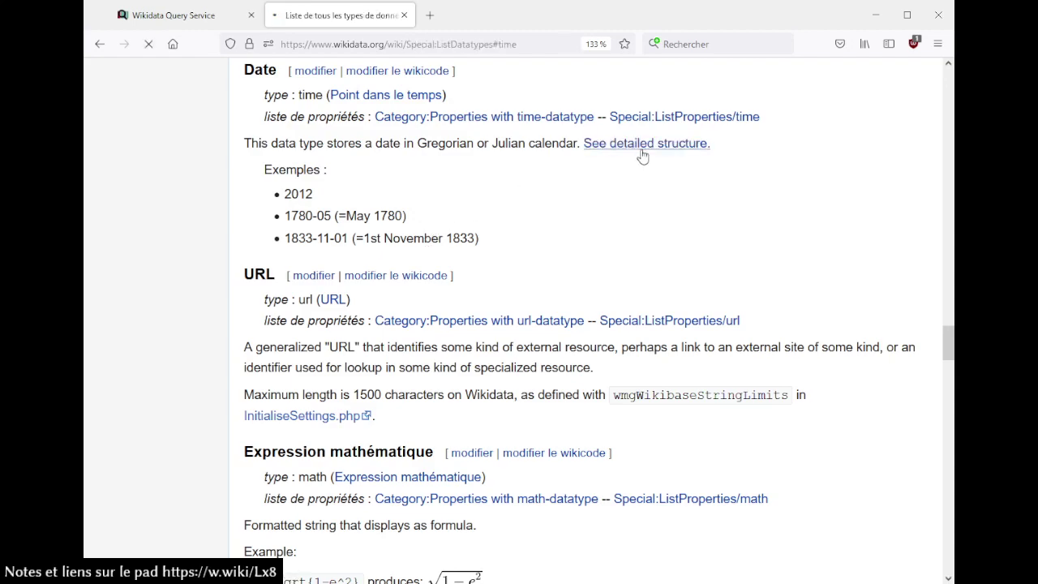
Find the time data type in the list of available data types and examine the meaning of its precision codes
{"action": "scroll", "coordinate": [583, 195], "scroll_direction": "up", "scroll_amount": 10}
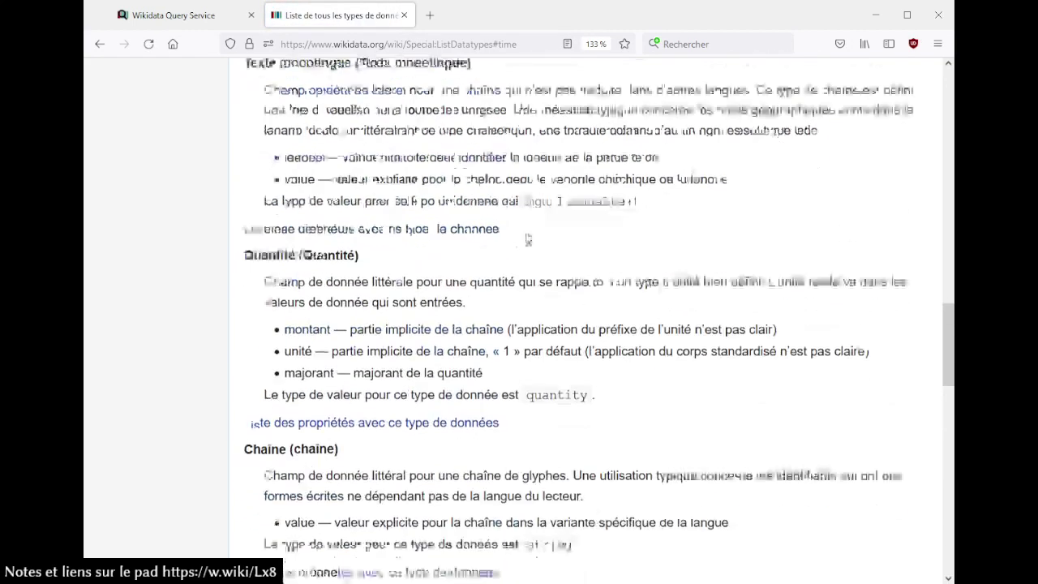
{"action": "key", "text": "Home"}
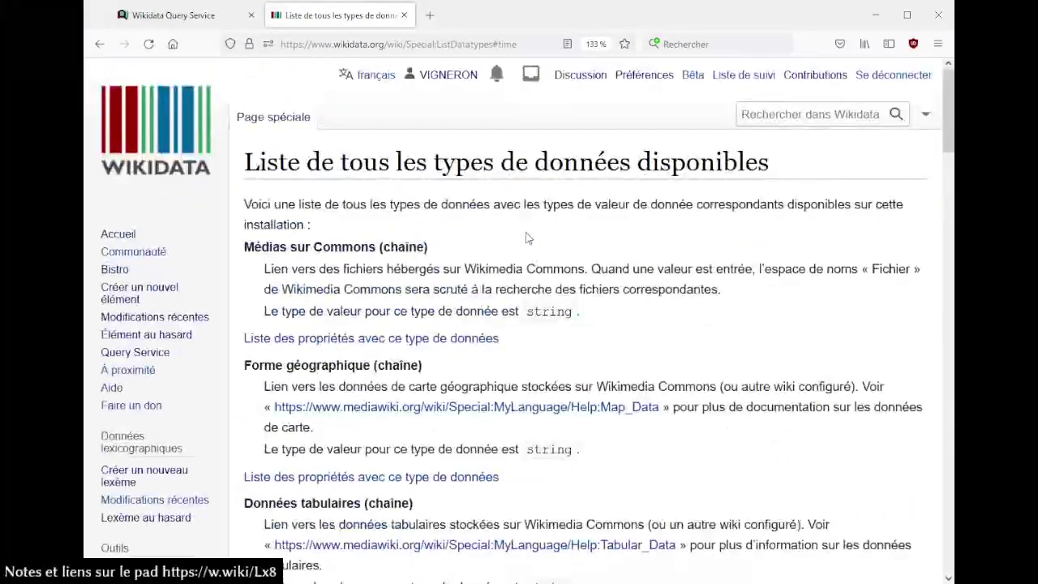
{"action": "key", "text": "End"}
{"action": "scroll", "coordinate": [525, 237], "scroll_direction": "up", "scroll_amount": 10}
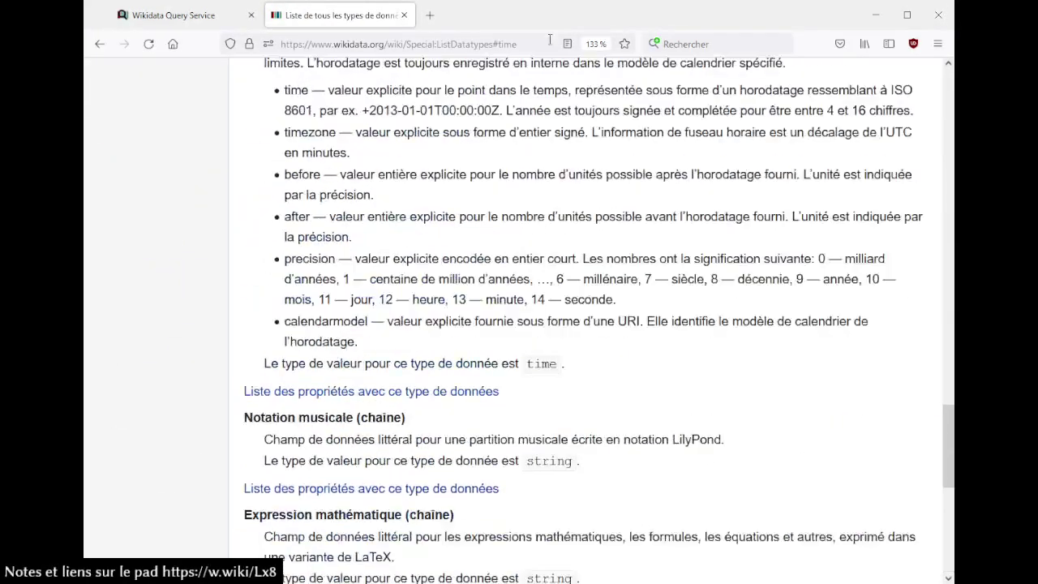
Examine the timestamp format in the Date (heure) data type's time entry, highlighting the example's time portion and ending
{"action": "scroll", "coordinate": [474, 211], "scroll_direction": "down", "scroll_amount": 3}
{"action": "scroll", "coordinate": [373, 227], "scroll_direction": "up", "scroll_amount": 1}
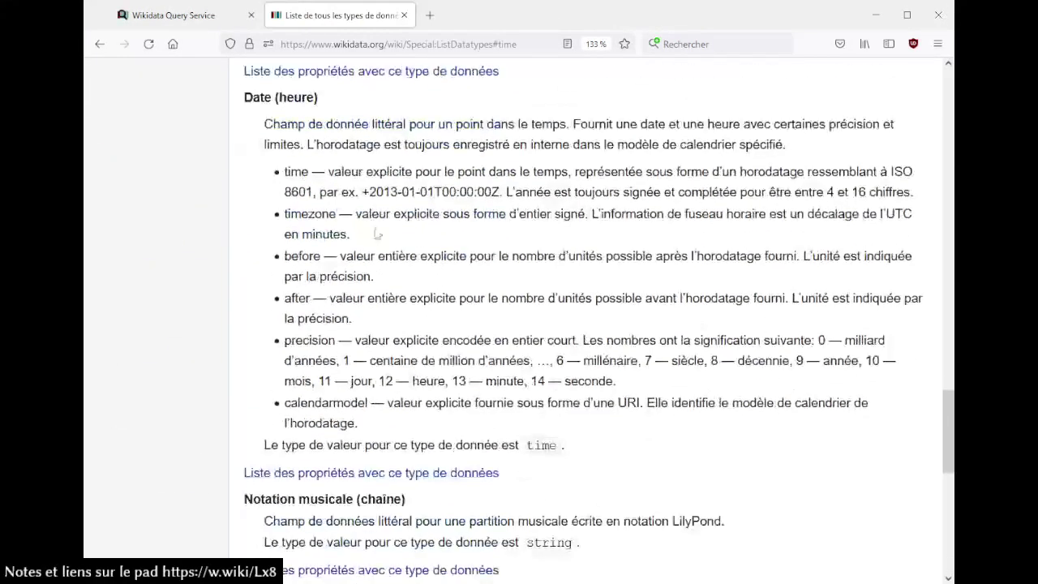
{"action": "left_click_drag", "start_coordinate": [362, 192], "coordinate": [501, 193]}
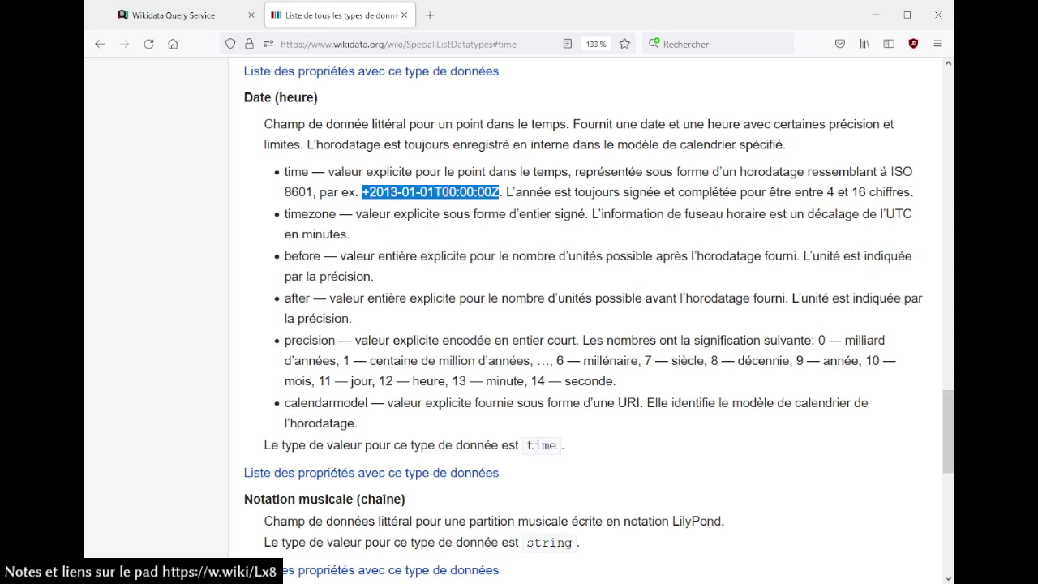
{"action": "left_click", "coordinate": [481, 192]}
{"action": "left_click_drag", "start_coordinate": [441, 192], "coordinate": [492, 192]}
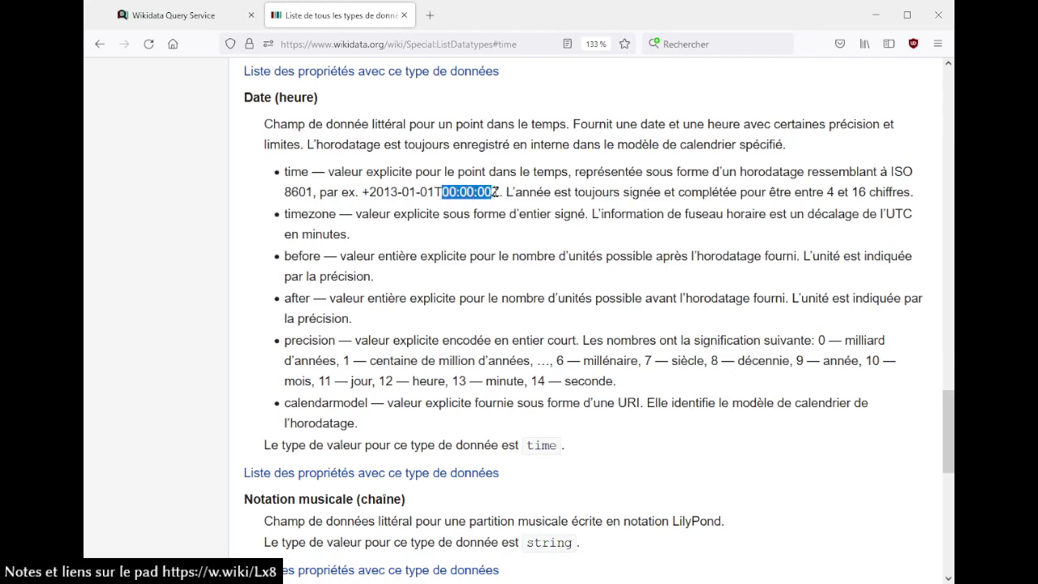
{"action": "left_click", "coordinate": [464, 286]}
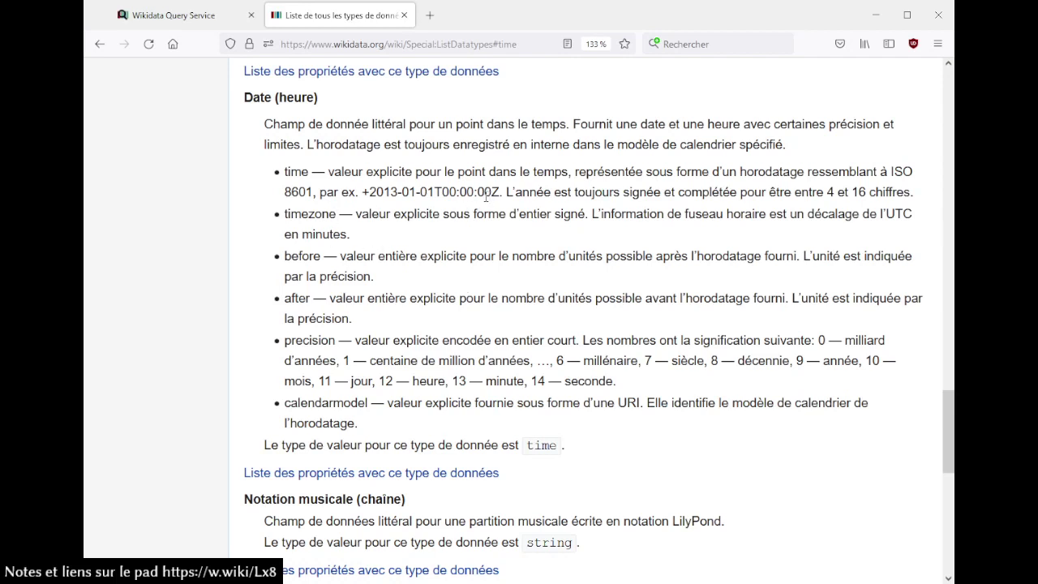
{"action": "left_click_drag", "start_coordinate": [477, 192], "coordinate": [504, 193]}
{"action": "left_click", "coordinate": [460, 264]}
Examine the Date (heure) data type's precision entry, highlighting the code for a year
{"action": "left_click_drag", "start_coordinate": [356, 342], "coordinate": [489, 355]}
{"action": "left_click", "coordinate": [625, 360]}
{"action": "left_click_drag", "start_coordinate": [795, 360], "coordinate": [845, 360]}
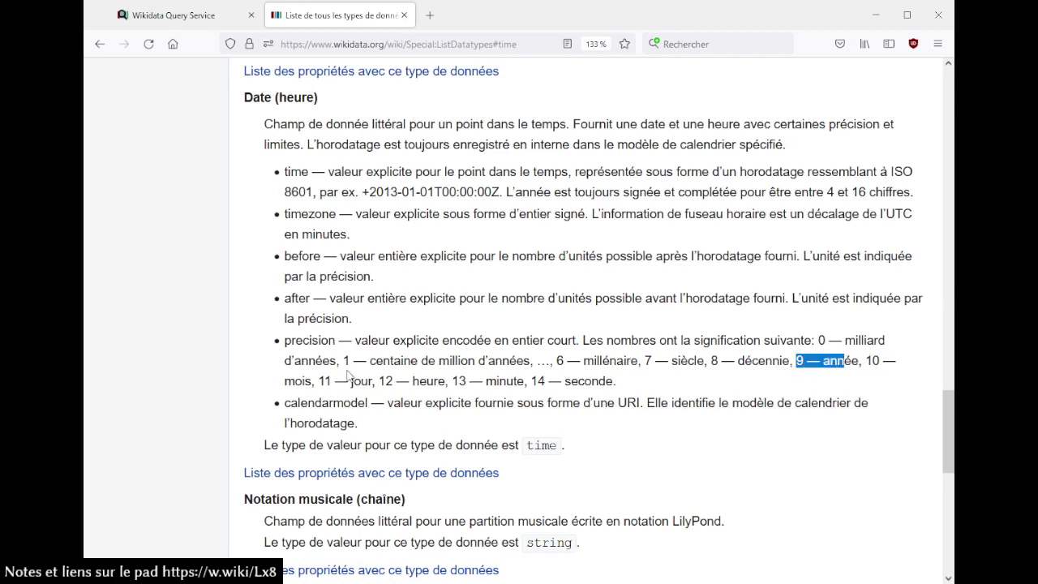
{"action": "left_click", "coordinate": [791, 360]}
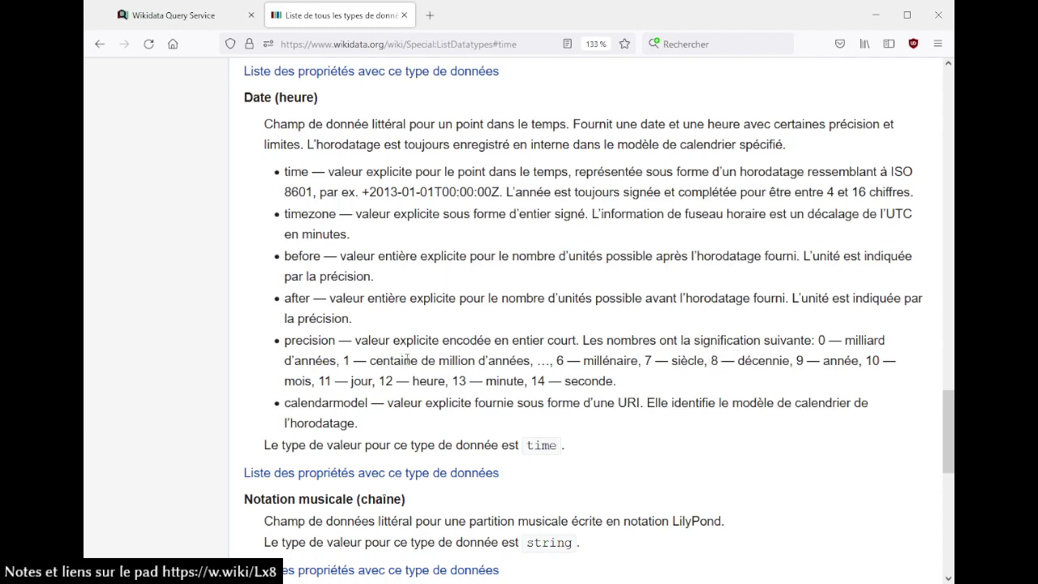
Return to the query results, sort them by compte in descending order, and compare the dates and precision codes of the first two rows
{"action": "left_click", "coordinate": [180, 12]}
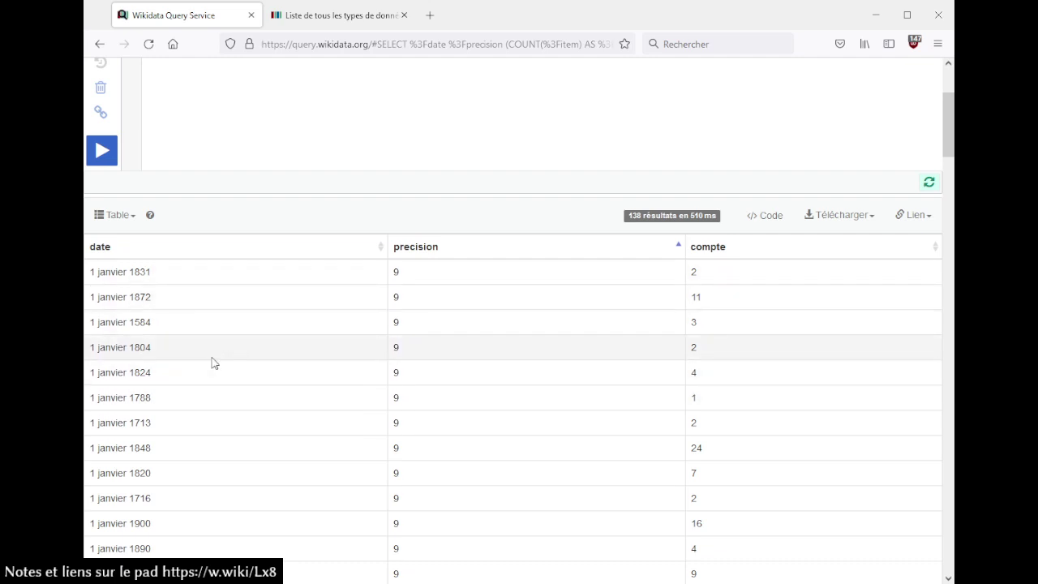
{"action": "left_click", "coordinate": [733, 248]}
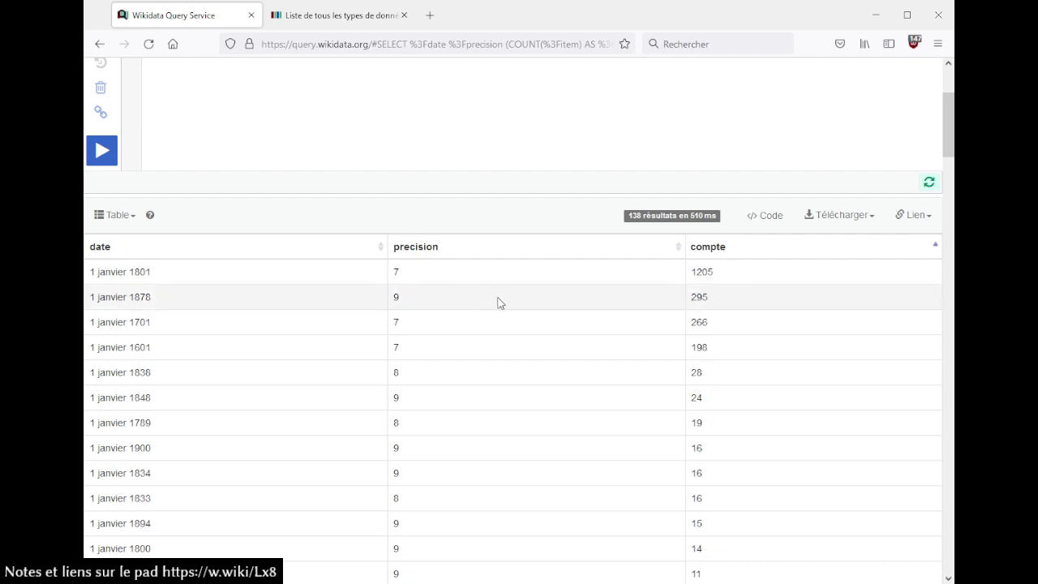
{"action": "left_click_drag", "start_coordinate": [94, 273], "coordinate": [195, 276]}
{"action": "left_click_drag", "start_coordinate": [410, 280], "coordinate": [381, 278]}
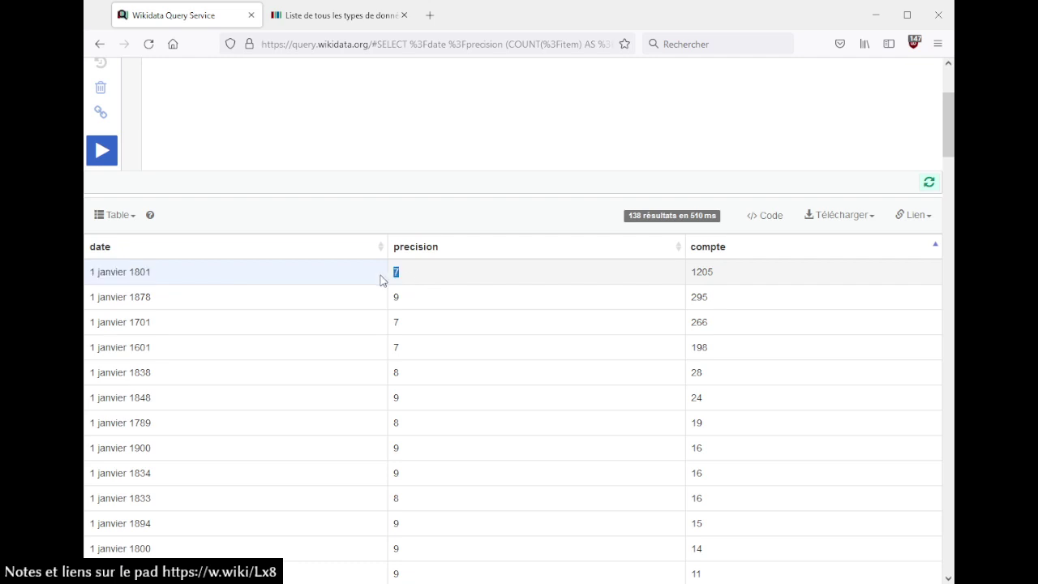
{"action": "left_click_drag", "start_coordinate": [107, 297], "coordinate": [170, 304]}
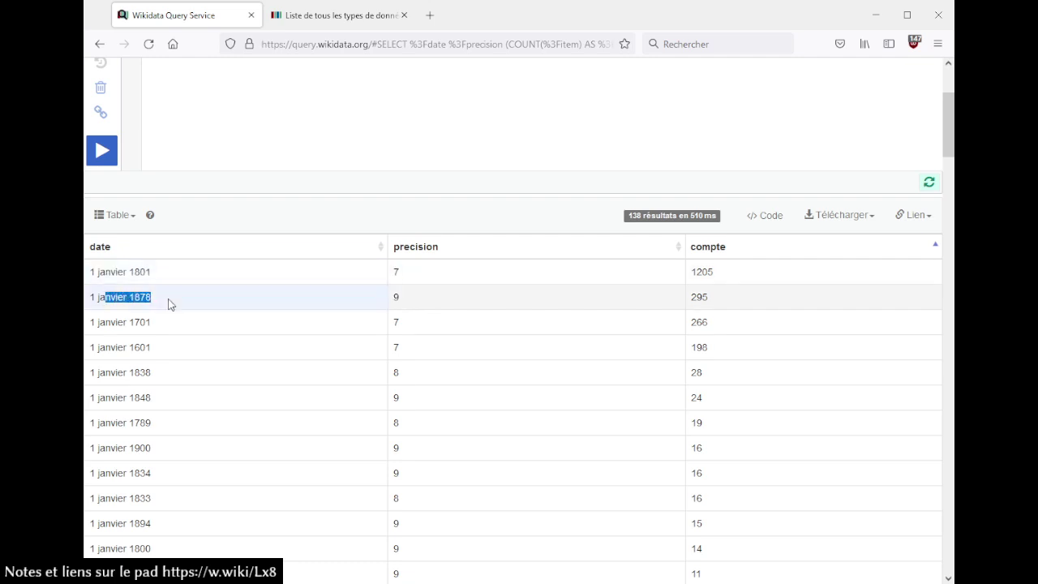
{"action": "left_click", "coordinate": [170, 304]}
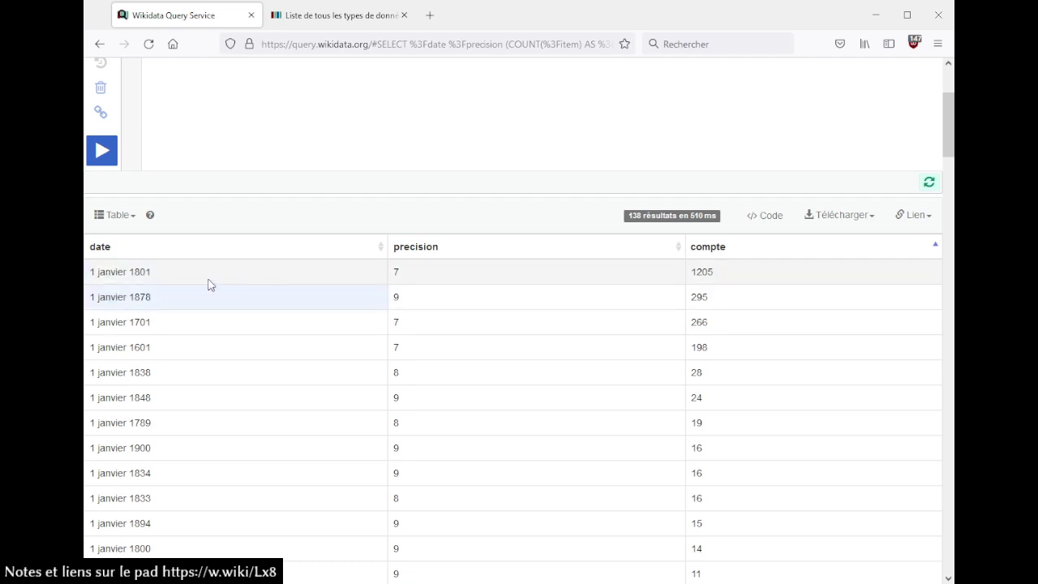
{"action": "left_click_drag", "start_coordinate": [160, 273], "coordinate": [91, 272]}
{"action": "left_click", "coordinate": [156, 306]}
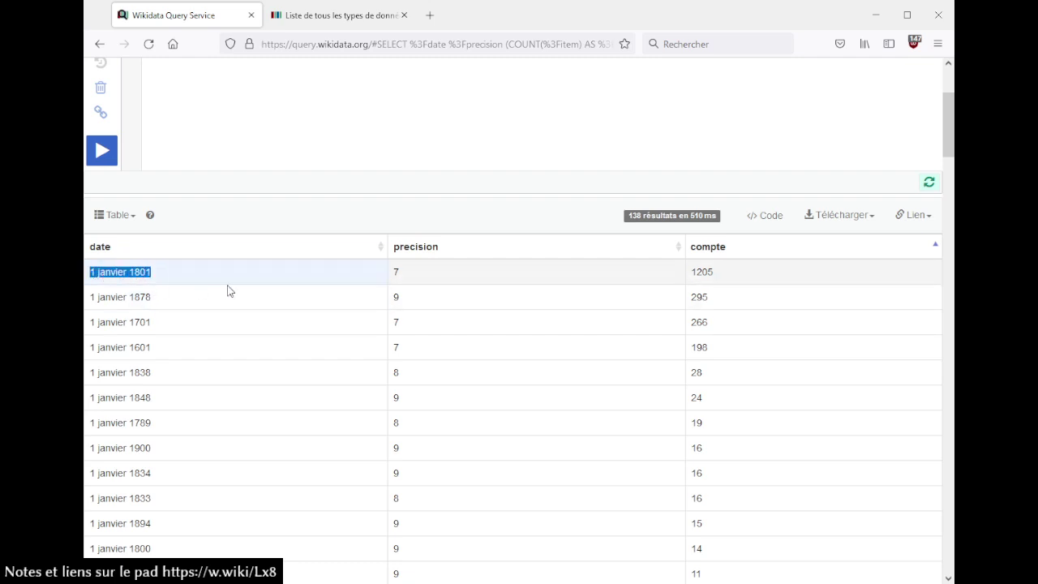
{"action": "left_click_drag", "start_coordinate": [154, 299], "coordinate": [91, 299]}
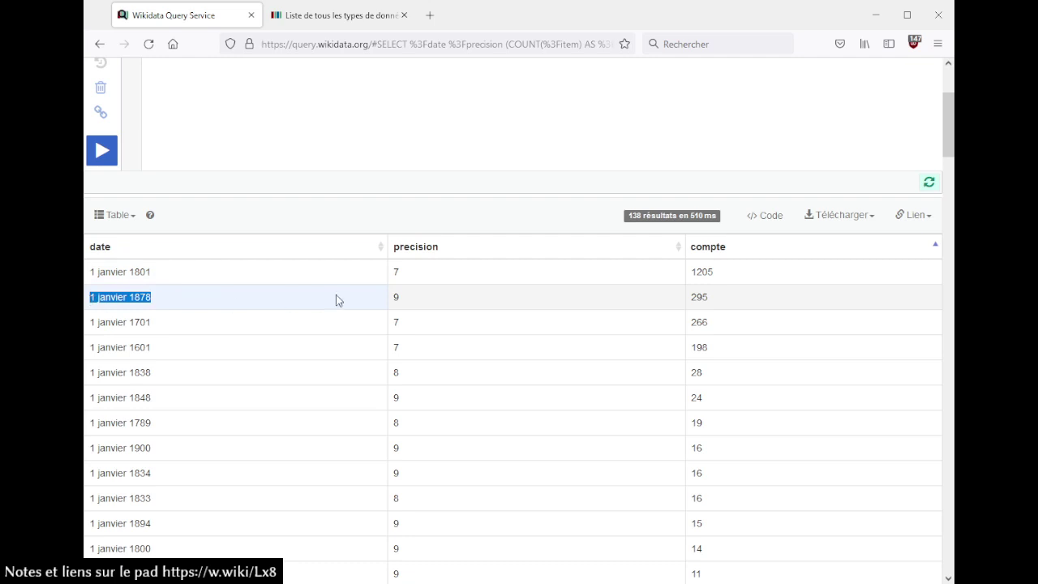
{"action": "left_click_drag", "start_coordinate": [412, 301], "coordinate": [392, 303]}
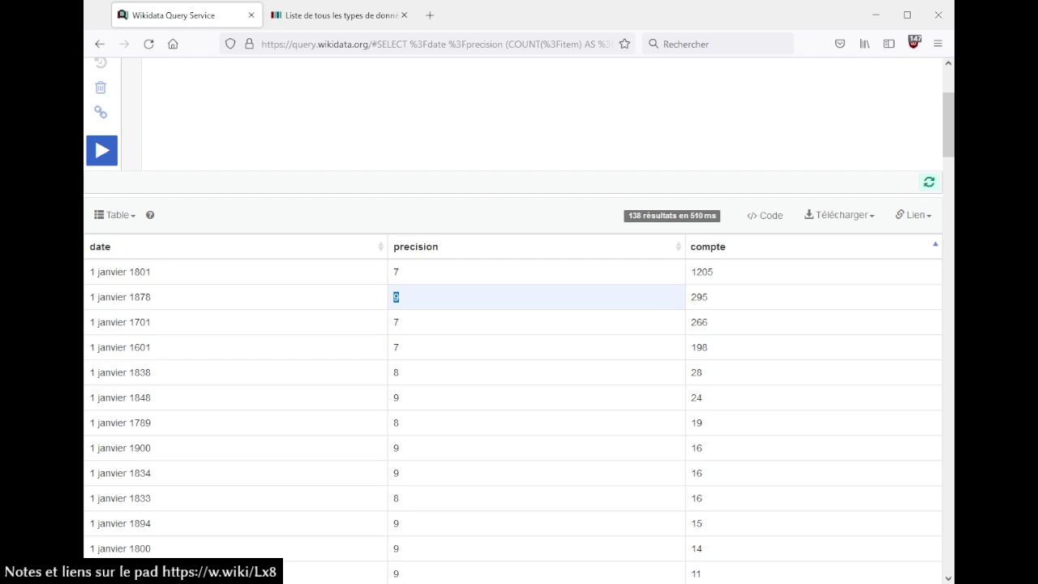
Go back to the data type list and review the meanings of precision codes 0, 1 and 6
{"action": "left_click", "coordinate": [347, 19]}
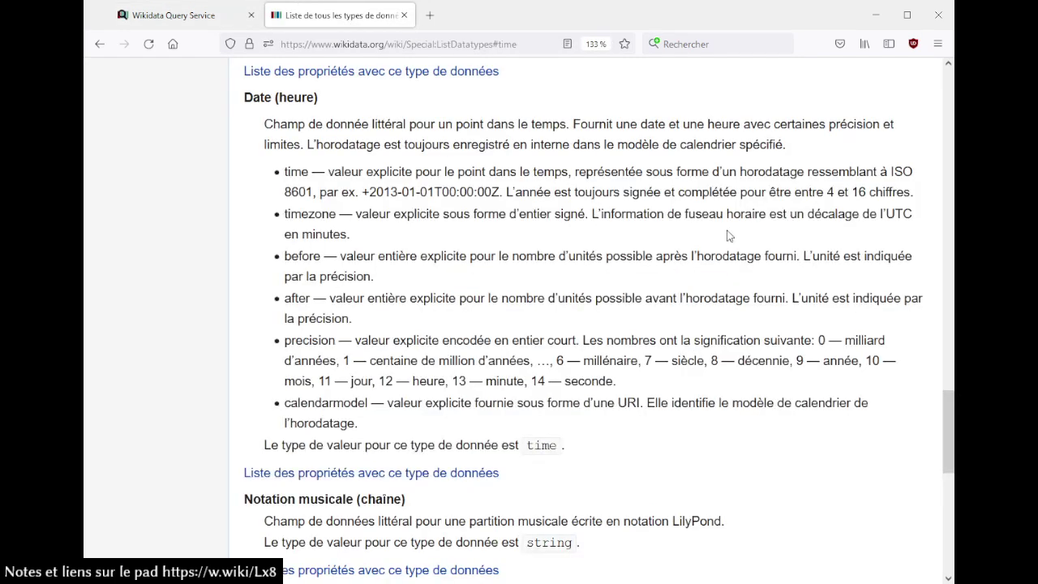
{"action": "left_click_drag", "start_coordinate": [815, 340], "coordinate": [840, 355]}
{"action": "left_click", "coordinate": [759, 385]}
{"action": "left_click_drag", "start_coordinate": [817, 340], "coordinate": [341, 361]}
{"action": "left_click", "coordinate": [348, 361]}
{"action": "double_click", "coordinate": [519, 362]}
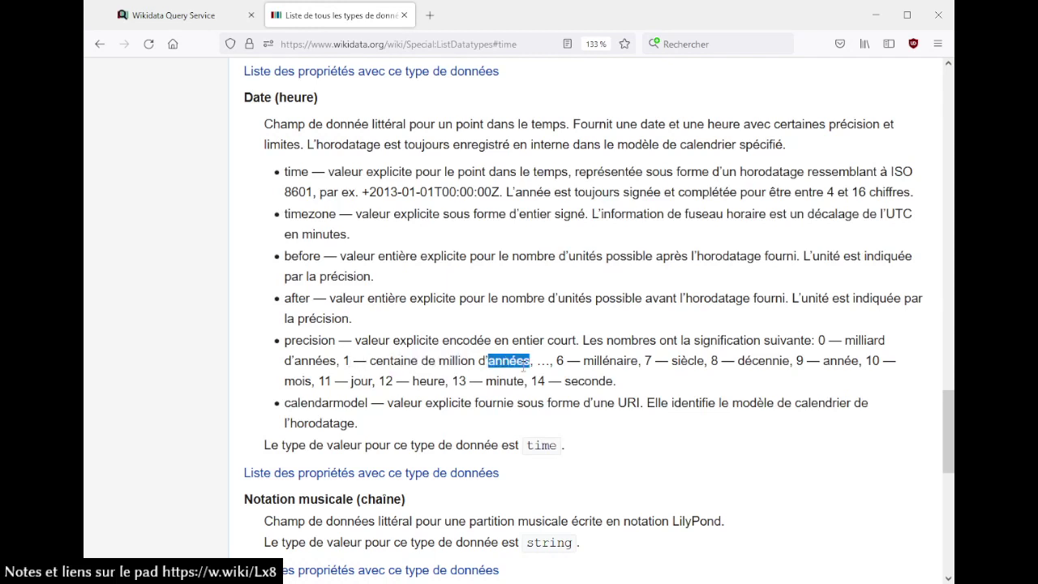
{"action": "left_click", "coordinate": [556, 367]}
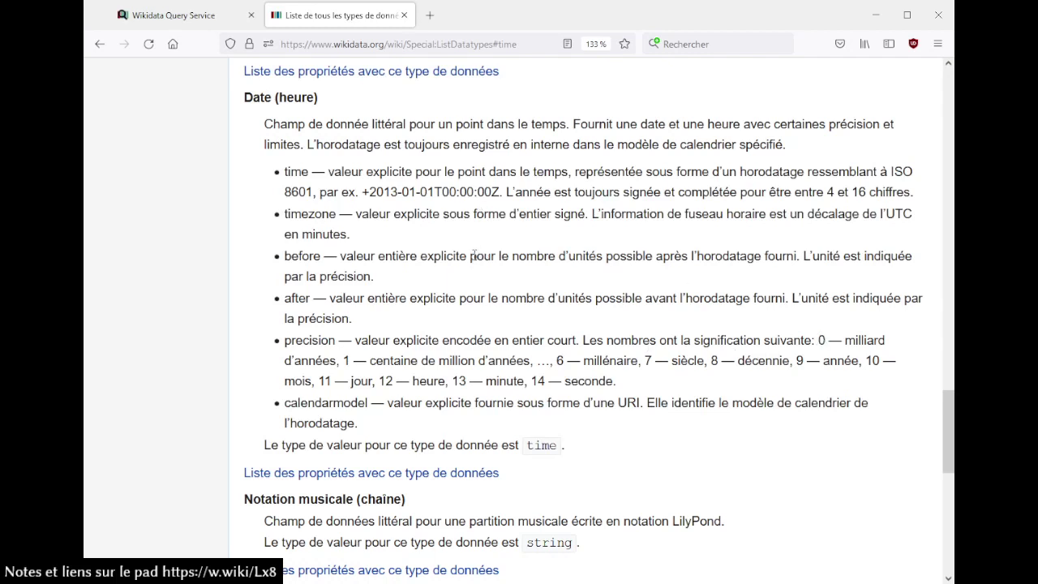
Return to the date and precision query and generate a short link to it
{"action": "left_click", "coordinate": [177, 17]}
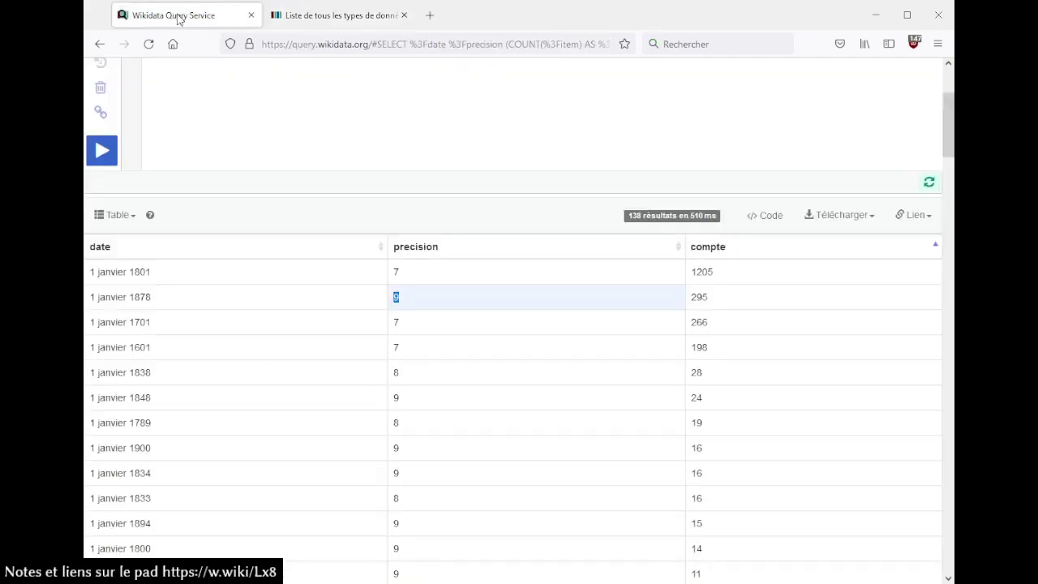
{"action": "scroll", "coordinate": [440, 244], "scroll_direction": "up", "scroll_amount": 4}
{"action": "left_click", "coordinate": [442, 245]}
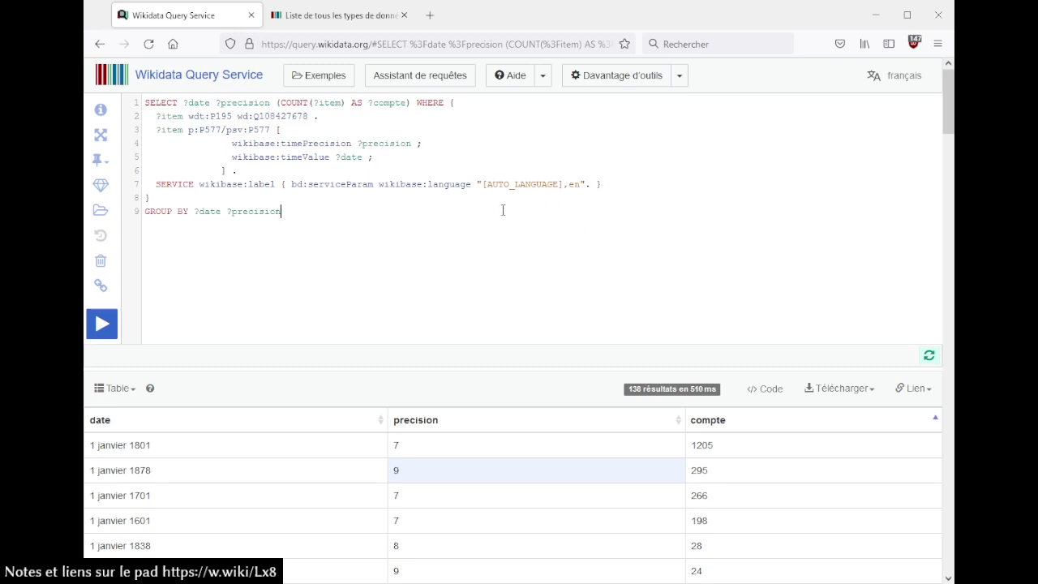
{"action": "left_click", "coordinate": [102, 286]}
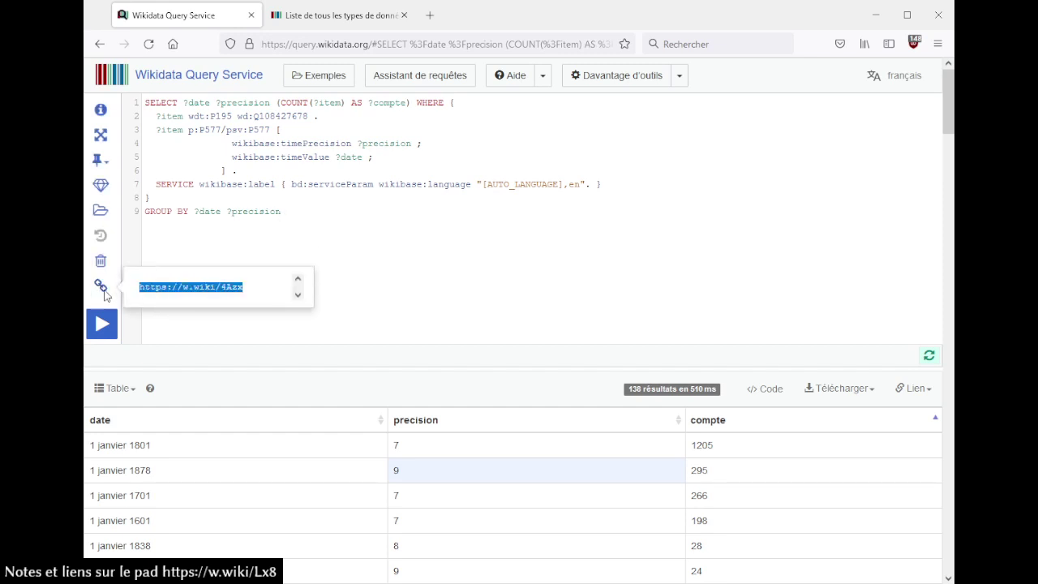
{"action": "left_click", "coordinate": [417, 278]}
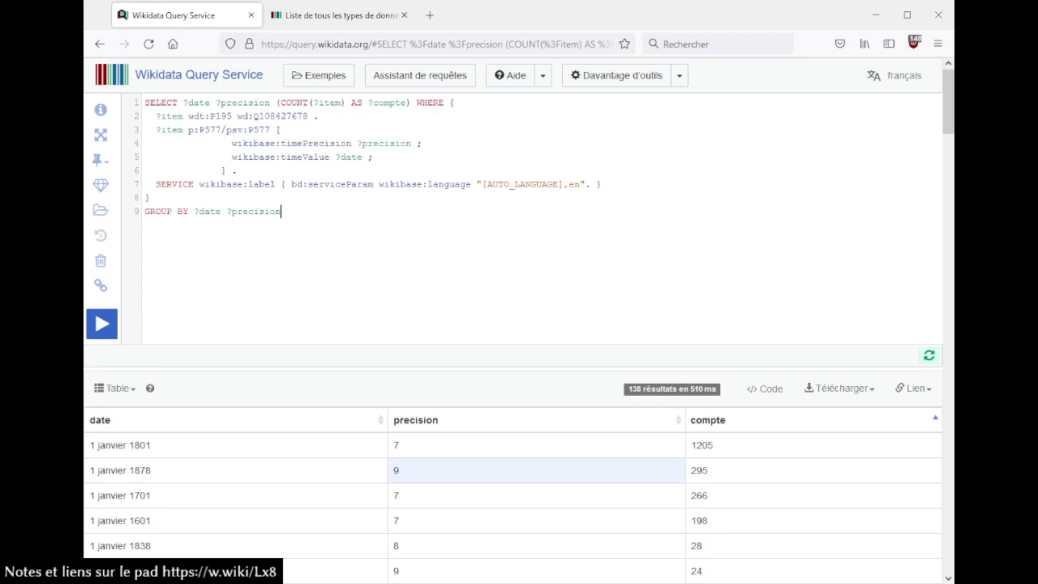
Search Wikidata for "boyer 512" from the data type list page and open the suggested print's item
{"action": "key", "text": "ctrl+Tab"}
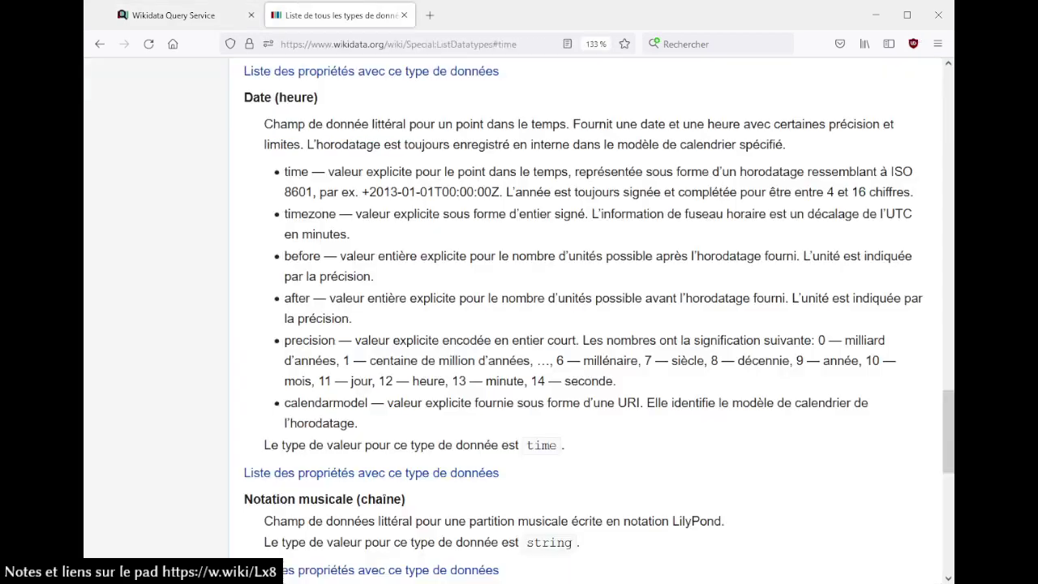
{"action": "key", "text": "Home"}
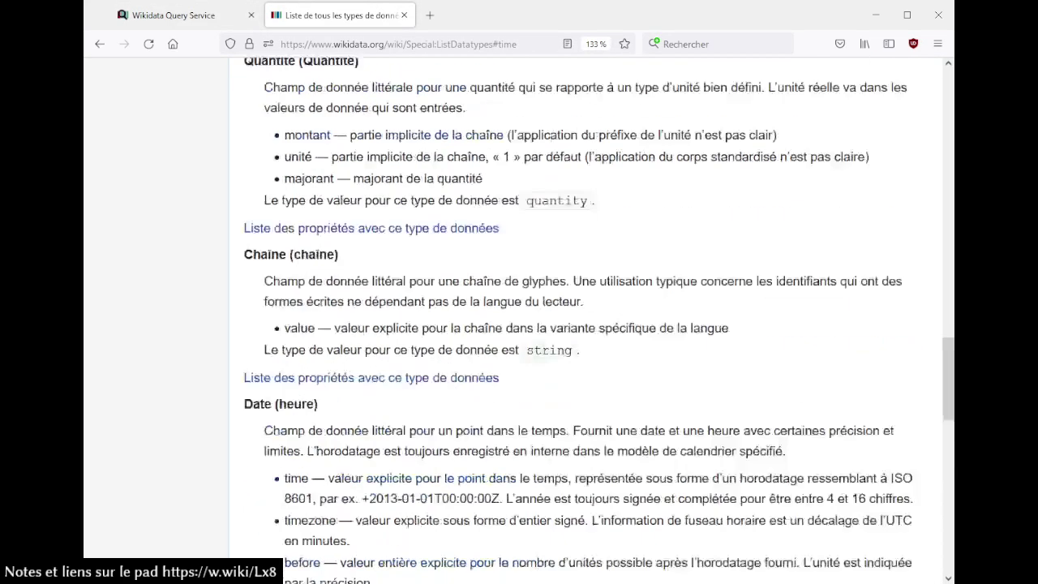
{"action": "left_click", "coordinate": [814, 119]}
{"action": "type", "text": "boyer 512"}
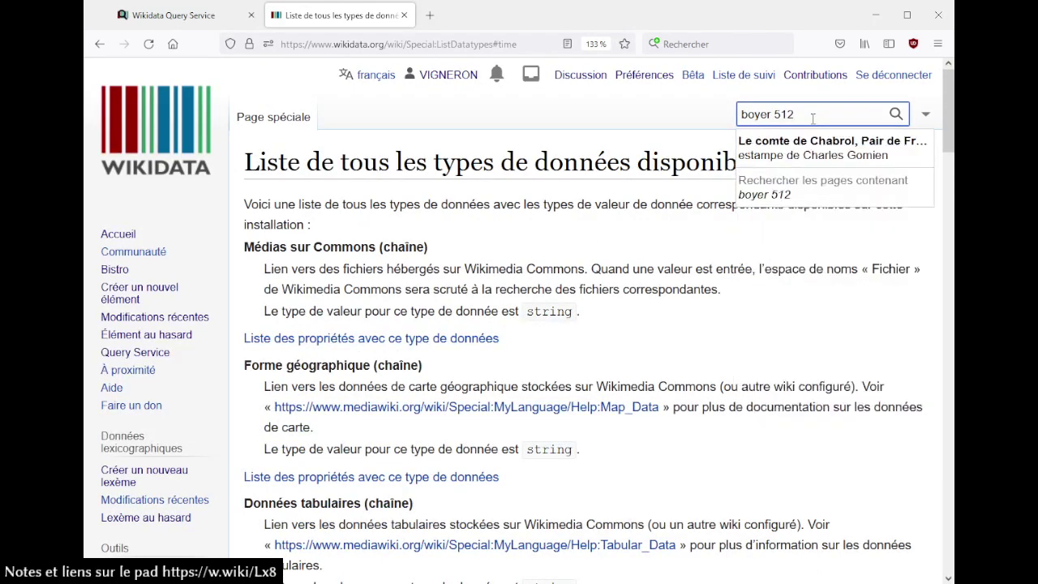
{"action": "key", "text": "Down"}
{"action": "key", "text": "Return"}
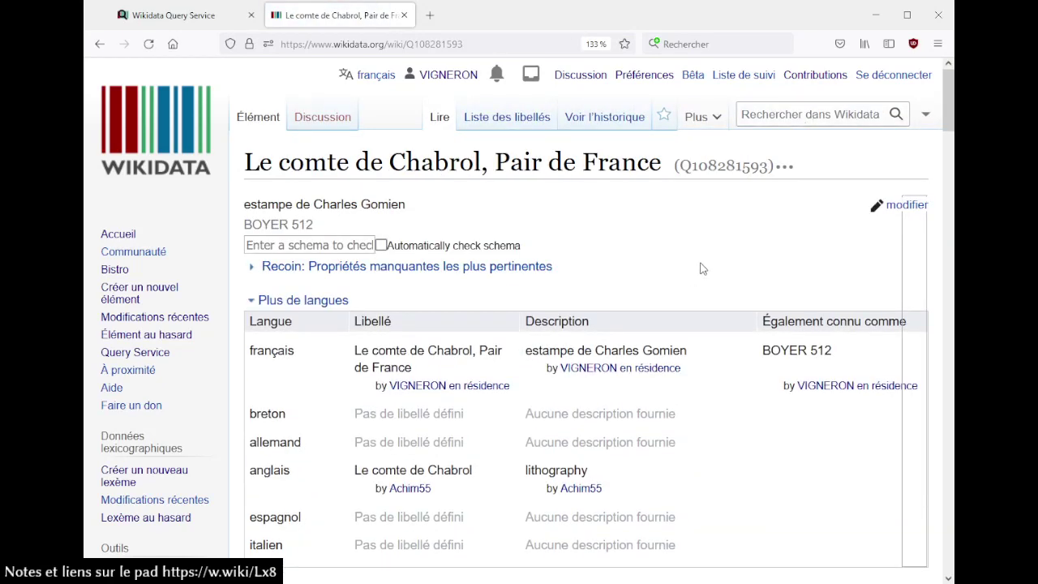
Examine the print's statements from its nature and image through its creation date and location to its title, highlighting the title text
{"action": "scroll", "coordinate": [702, 252], "scroll_direction": "down", "scroll_amount": 5}
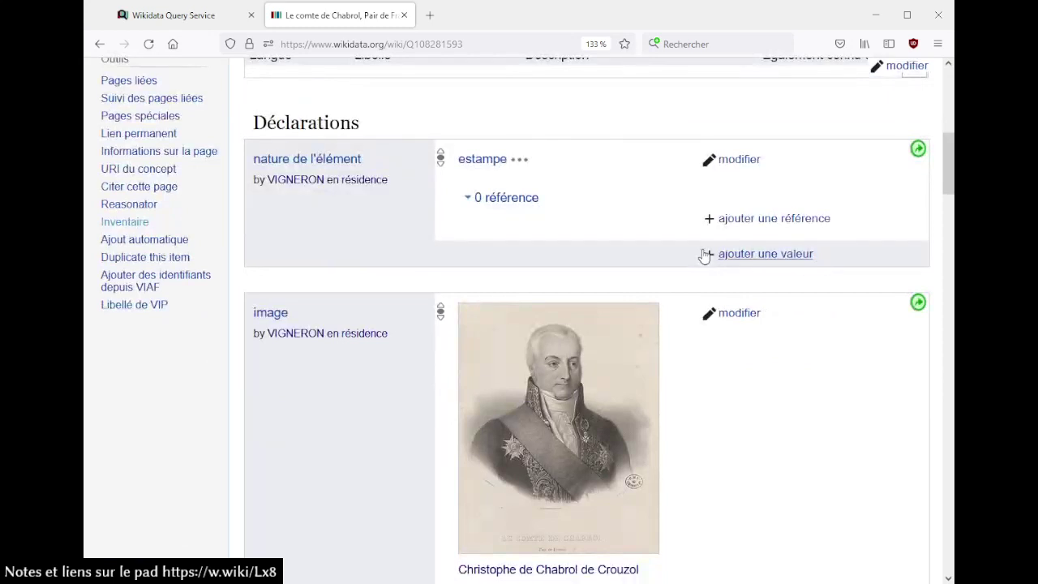
{"action": "scroll", "coordinate": [317, 227], "scroll_direction": "down", "scroll_amount": 3}
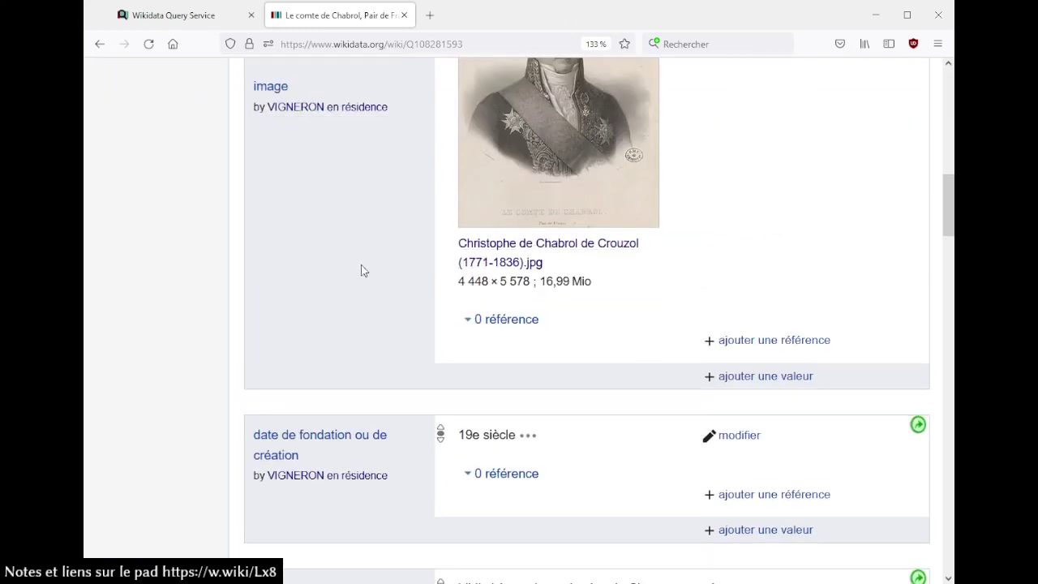
{"action": "scroll", "coordinate": [362, 271], "scroll_direction": "down", "scroll_amount": 2}
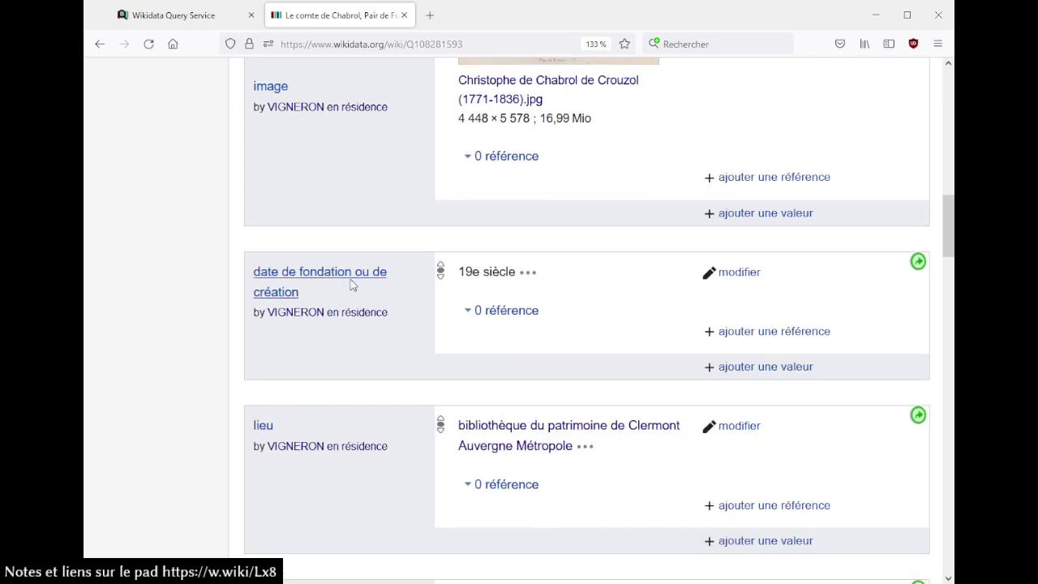
{"action": "scroll", "coordinate": [175, 284], "scroll_direction": "down", "scroll_amount": 2}
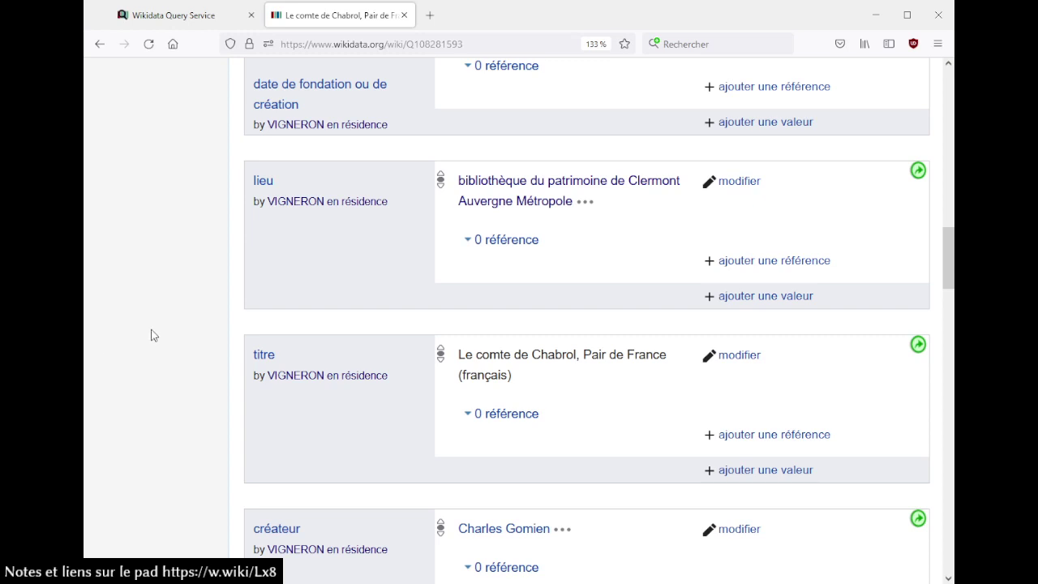
{"action": "scroll", "coordinate": [153, 333], "scroll_direction": "down", "scroll_amount": 2}
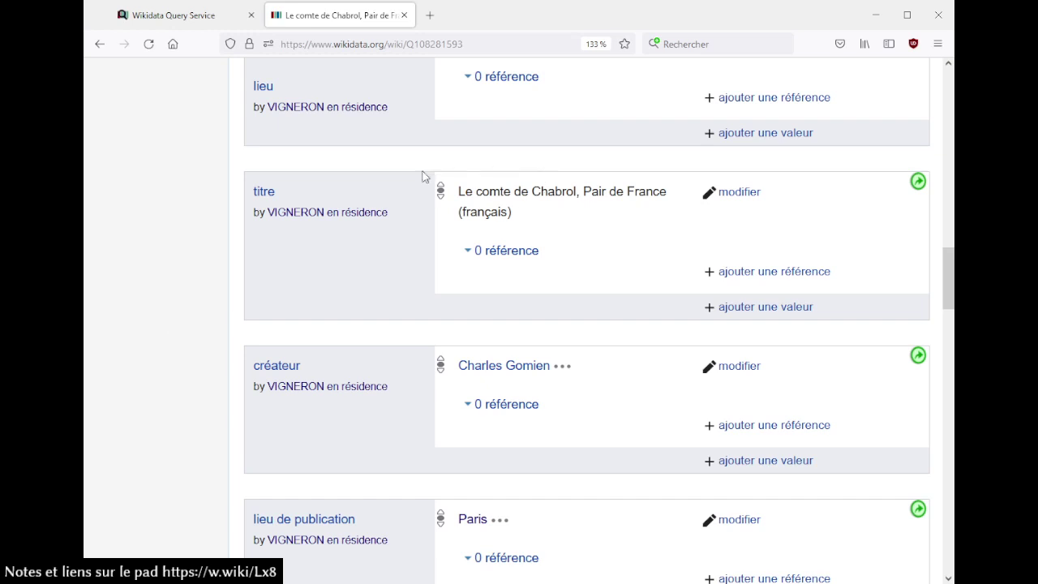
{"action": "left_click_drag", "start_coordinate": [459, 192], "coordinate": [671, 195]}
{"action": "left_click", "coordinate": [640, 225]}
{"action": "left_click_drag", "start_coordinate": [670, 192], "coordinate": [455, 191]}
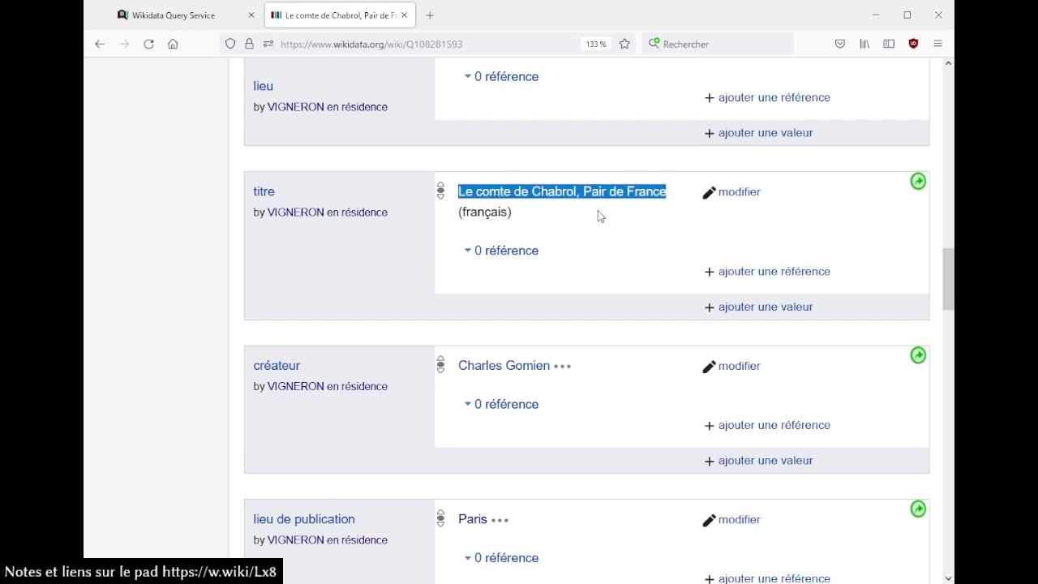
{"action": "left_click", "coordinate": [601, 215]}
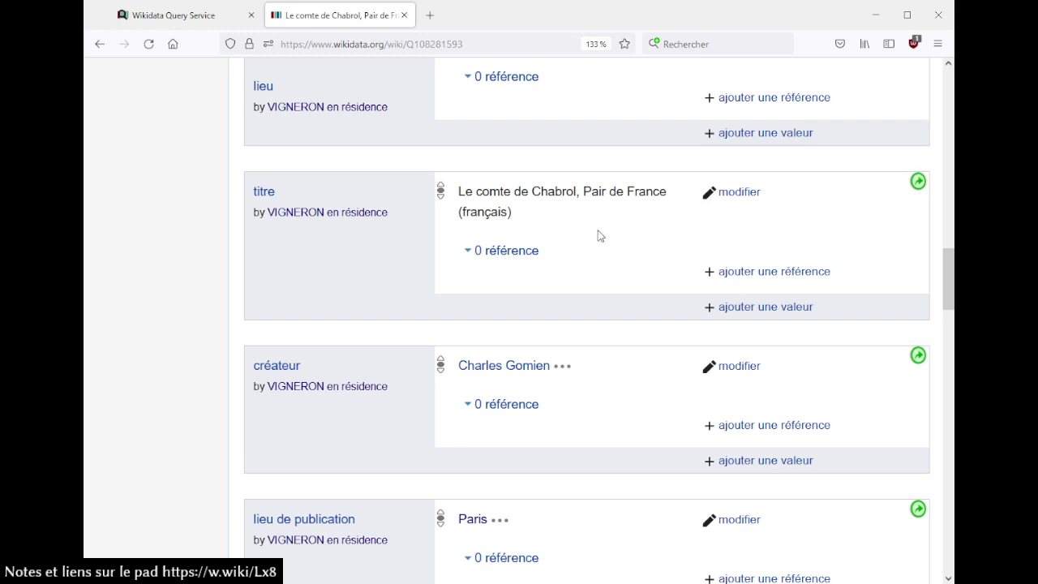
Examine the print's place of publication, language, publication date and depicted subject statements
{"action": "scroll", "coordinate": [598, 247], "scroll_direction": "down", "scroll_amount": 1}
{"action": "scroll", "coordinate": [690, 308], "scroll_direction": "down", "scroll_amount": 4}
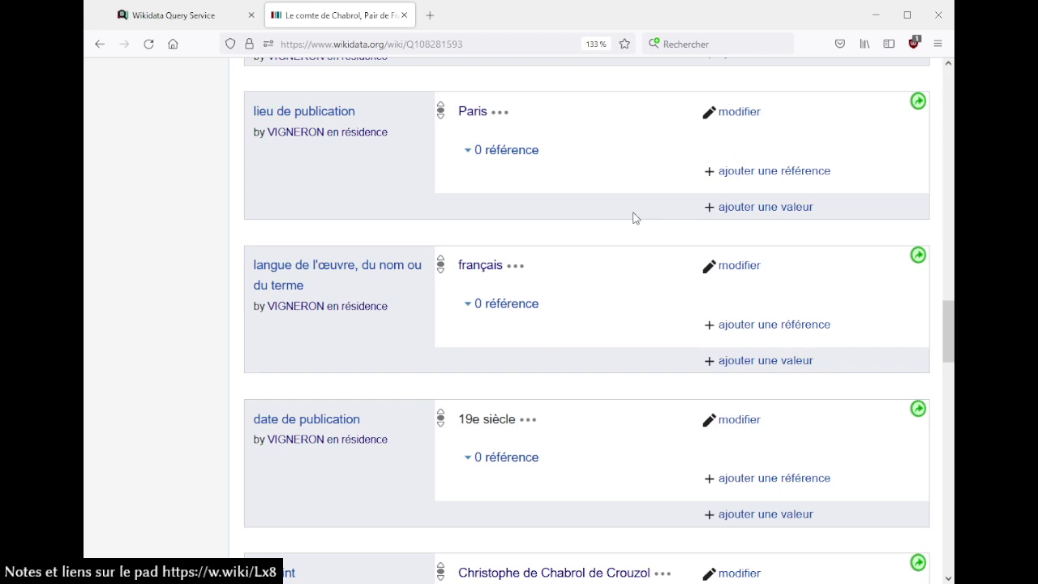
{"action": "scroll", "coordinate": [635, 218], "scroll_direction": "down", "scroll_amount": 1}
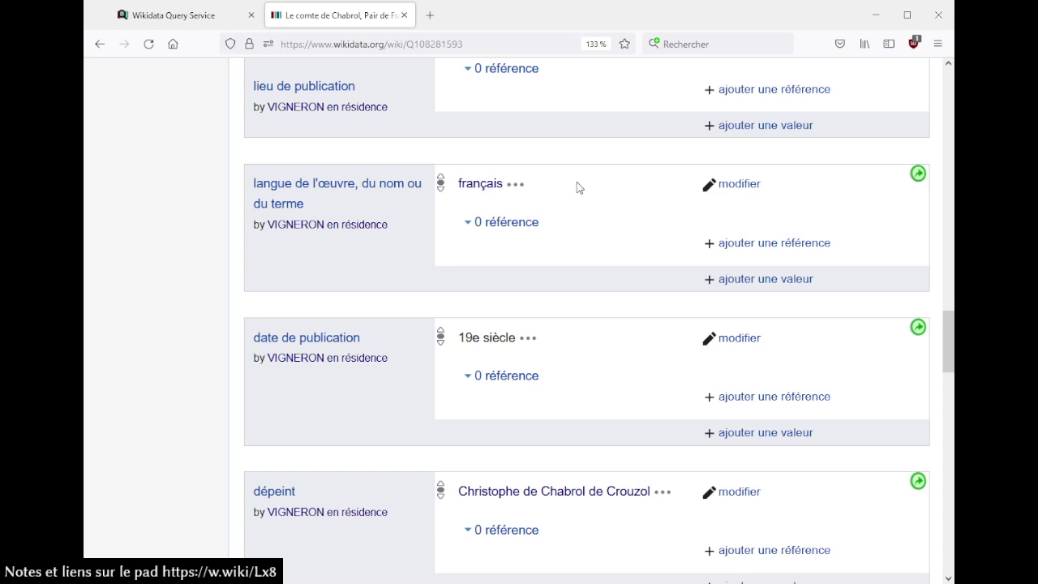
{"action": "scroll", "coordinate": [578, 185], "scroll_direction": "down", "scroll_amount": 2}
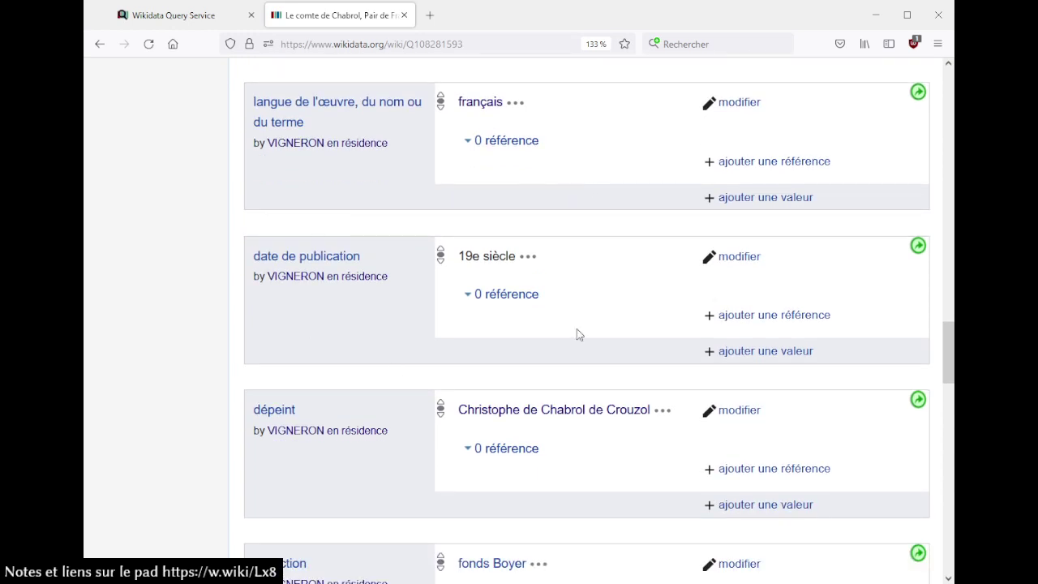
Examine the print's collection, inventory number, fabrication method and Overnia identifier statements
{"action": "scroll", "coordinate": [577, 331], "scroll_direction": "down", "scroll_amount": 2}
{"action": "scroll", "coordinate": [471, 403], "scroll_direction": "down", "scroll_amount": 2}
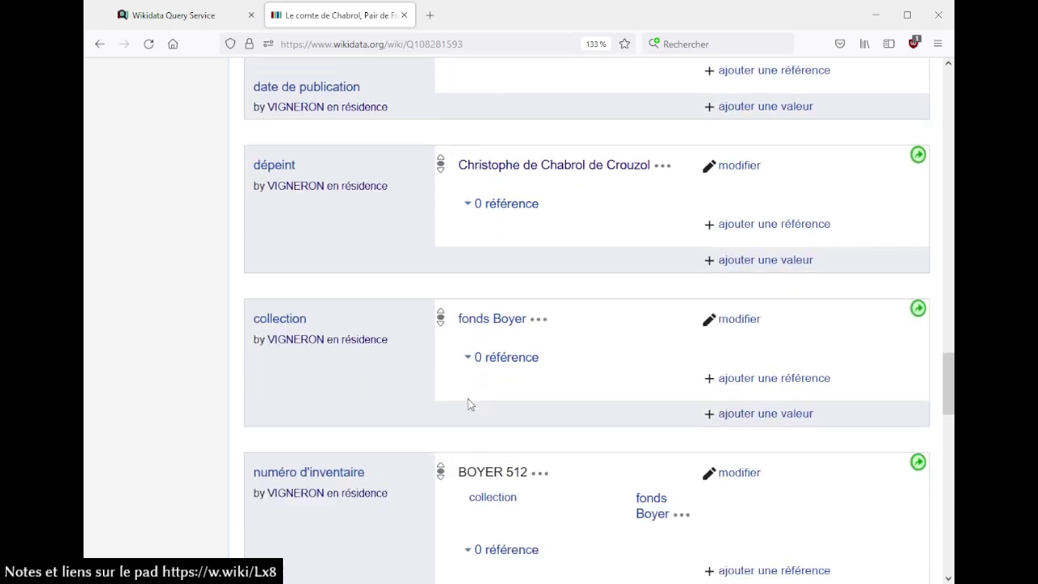
{"action": "scroll", "coordinate": [470, 403], "scroll_direction": "down", "scroll_amount": 9}
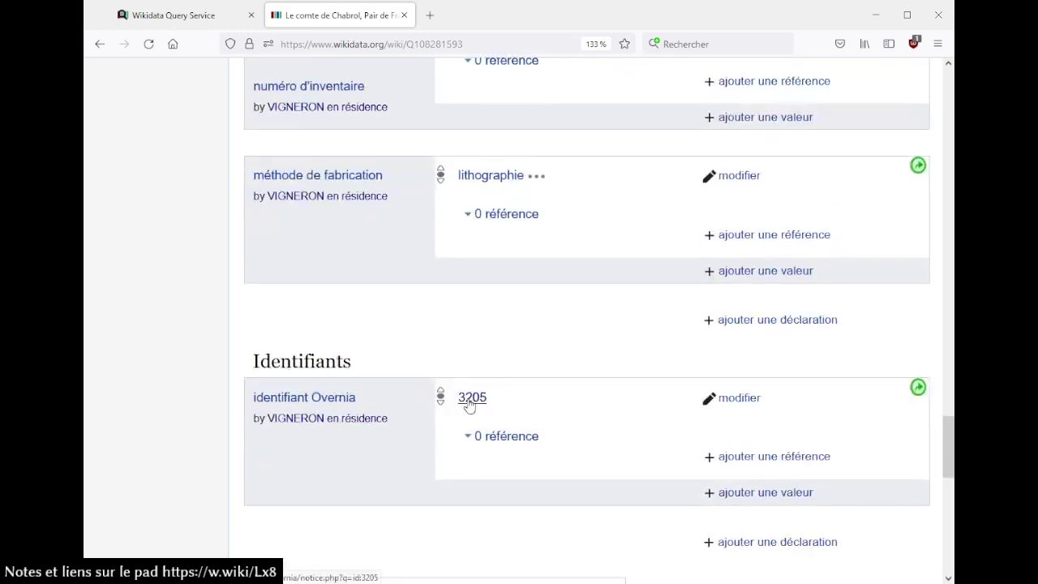
{"action": "scroll", "coordinate": [469, 405], "scroll_direction": "up", "scroll_amount": 2}
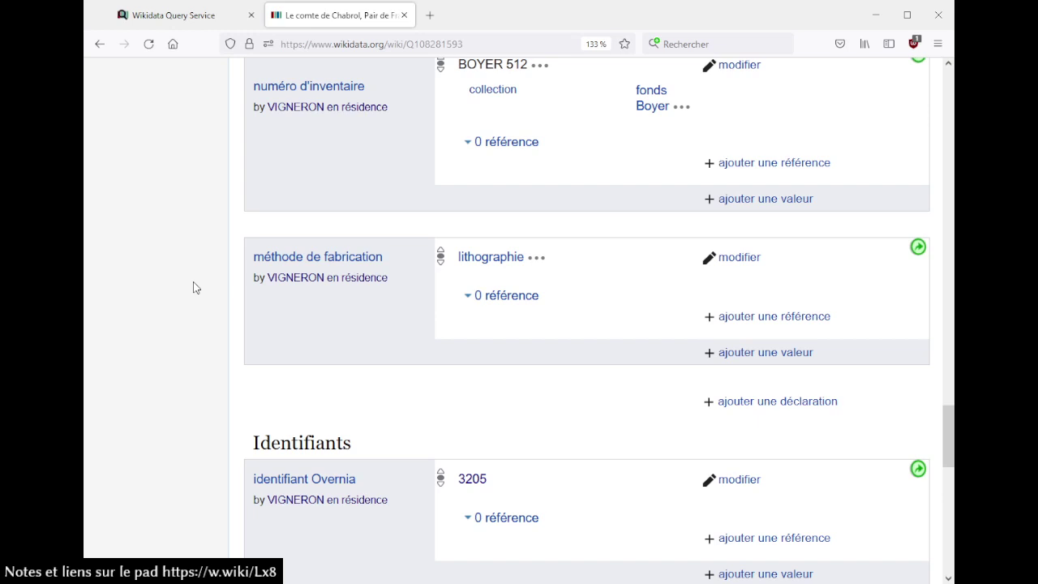
Open commons.wikimedia.org in a new tab and go to the page "Category:Fonds Boyer"
{"action": "key", "text": "ctrl+t"}
{"action": "type", "text": "commons"}
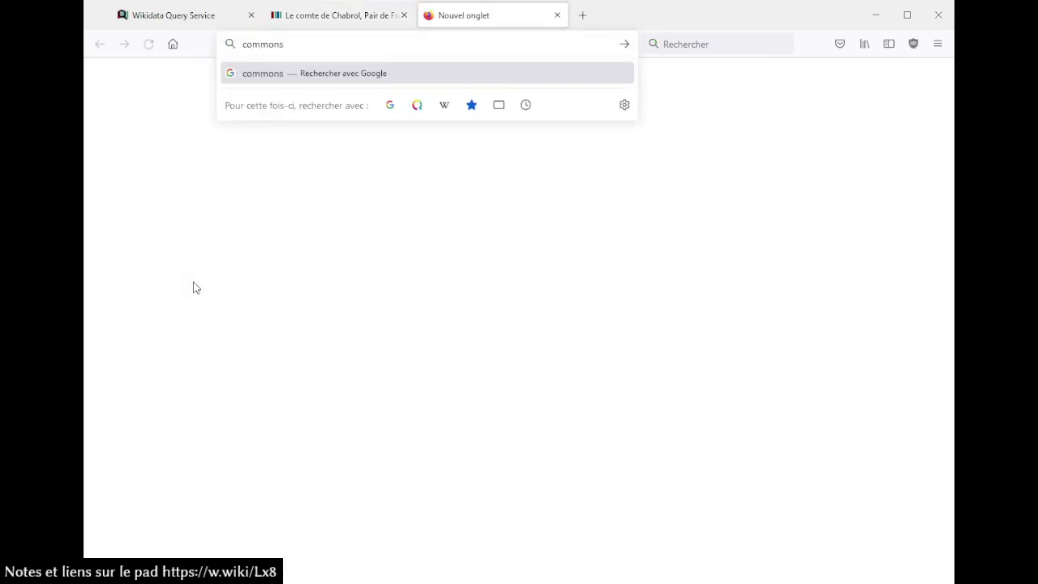
{"action": "type", "text": ".wikimedia.org"}
{"action": "key", "text": "Return"}
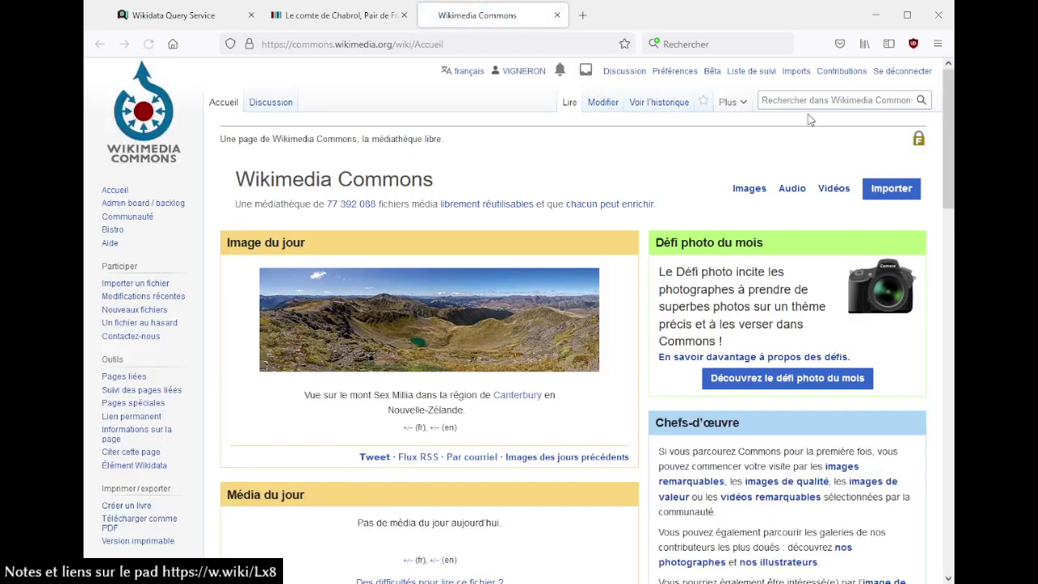
{"action": "left_click", "coordinate": [806, 109]}
{"action": "type", "text": "categ"}
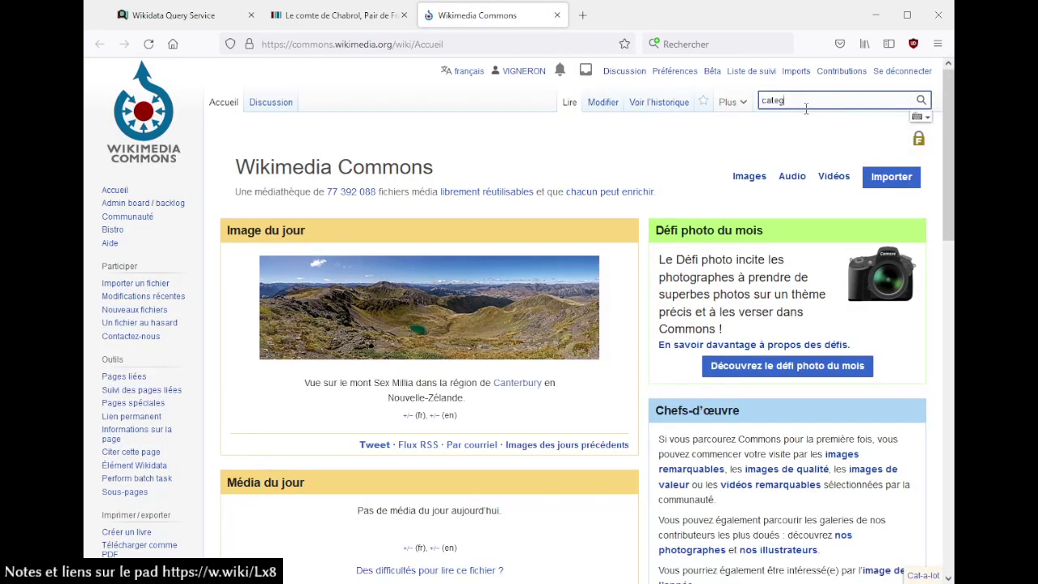
{"action": "type", "text": "ory:fonds boyer"}
{"action": "left_click", "coordinate": [811, 116]}
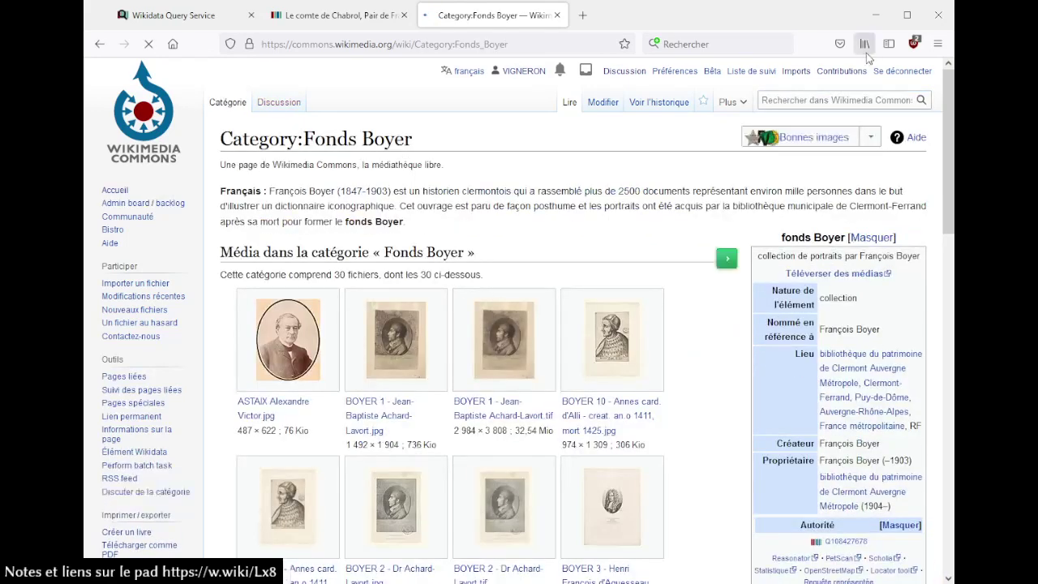
Examine the category's file count and compare the dimensions and file sizes of the BOYER 1 JPG and TIF versions
{"action": "left_click_drag", "start_coordinate": [323, 274], "coordinate": [381, 274]}
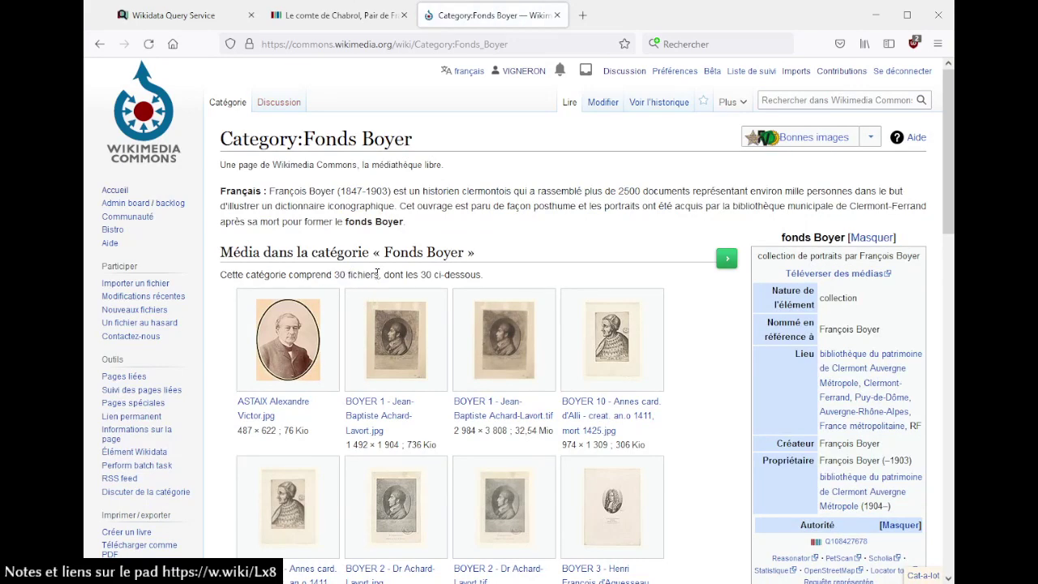
{"action": "scroll", "coordinate": [486, 324], "scroll_direction": "down", "scroll_amount": 3}
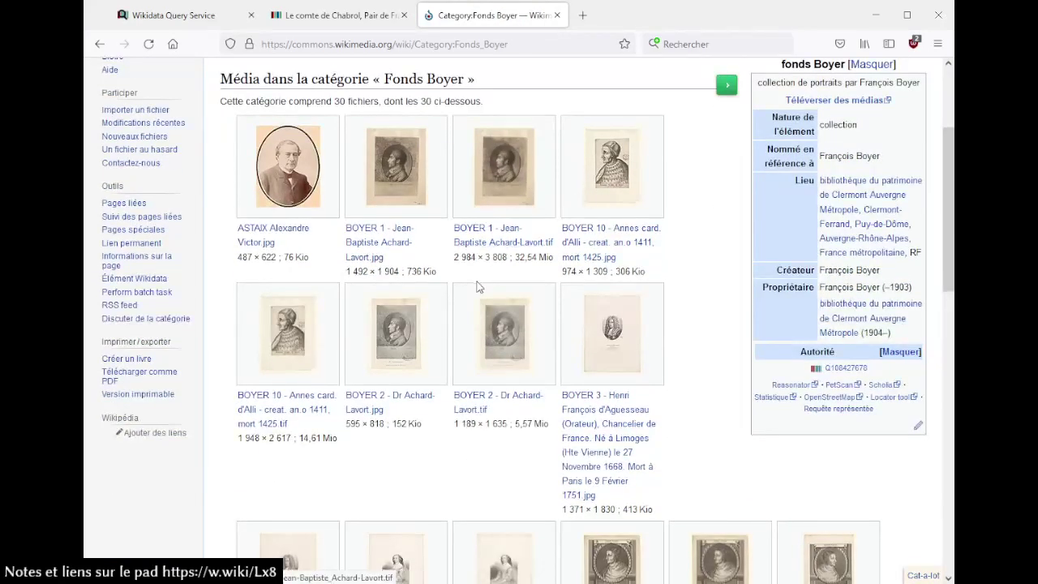
{"action": "scroll", "coordinate": [475, 286], "scroll_direction": "down", "scroll_amount": 5}
{"action": "scroll", "coordinate": [681, 304], "scroll_direction": "up", "scroll_amount": 5}
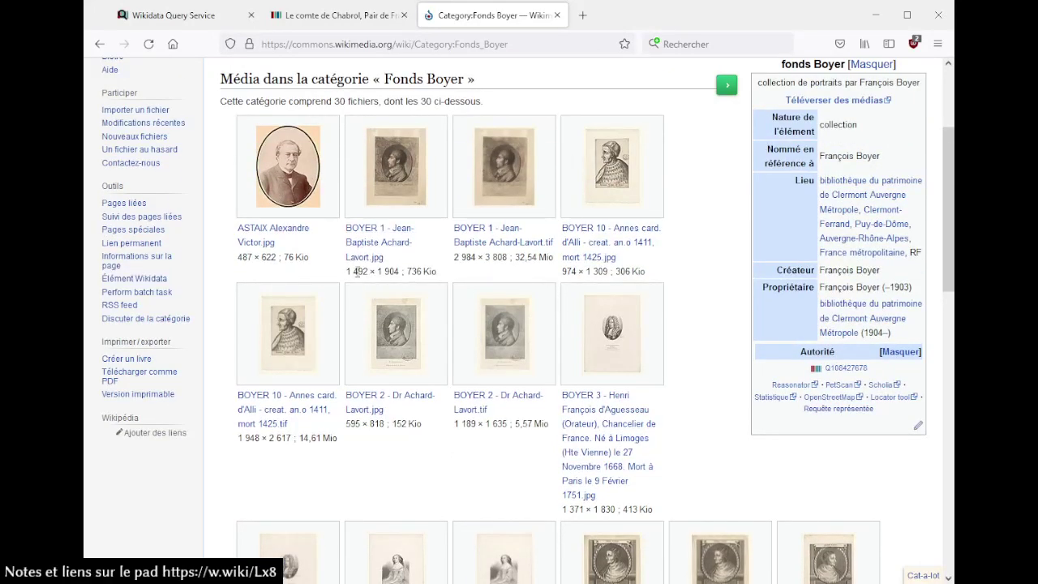
{"action": "left_click_drag", "start_coordinate": [408, 271], "coordinate": [451, 278]}
{"action": "left_click", "coordinate": [491, 259]}
{"action": "left_click_drag", "start_coordinate": [516, 257], "coordinate": [539, 257]}
{"action": "left_click", "coordinate": [537, 256]}
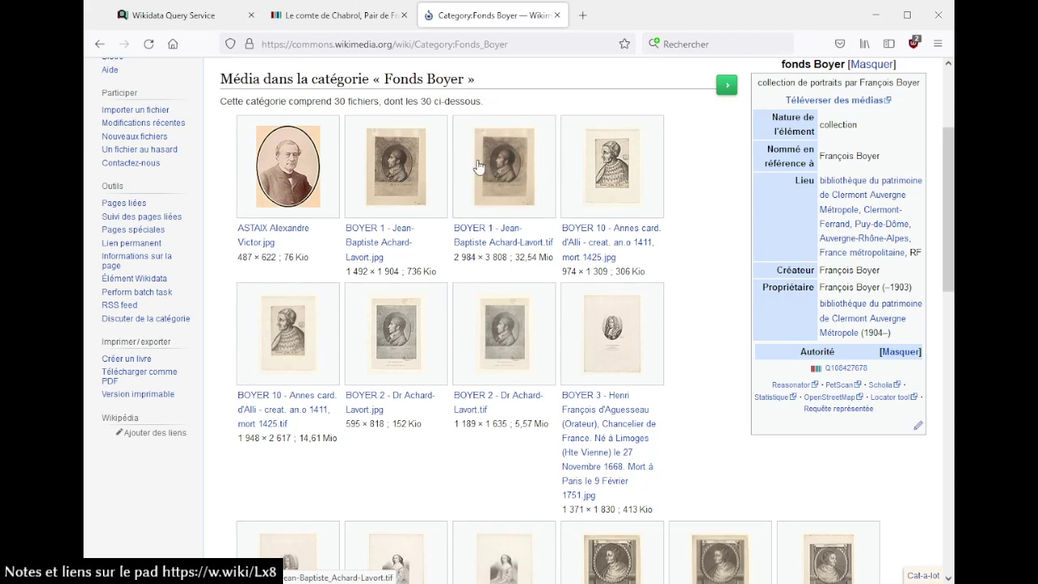
Look through the category's portraits and open the file page of the BOYER 3 JPG
{"action": "scroll", "coordinate": [470, 244], "scroll_direction": "down", "scroll_amount": 4}
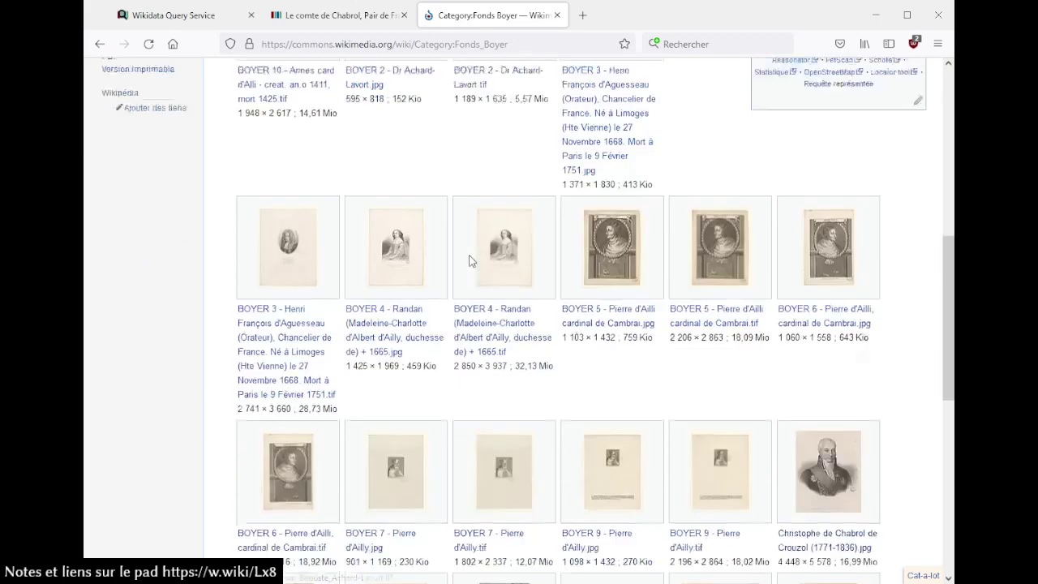
{"action": "scroll", "coordinate": [470, 262], "scroll_direction": "up", "scroll_amount": 2}
{"action": "scroll", "coordinate": [382, 248], "scroll_direction": "up", "scroll_amount": 1}
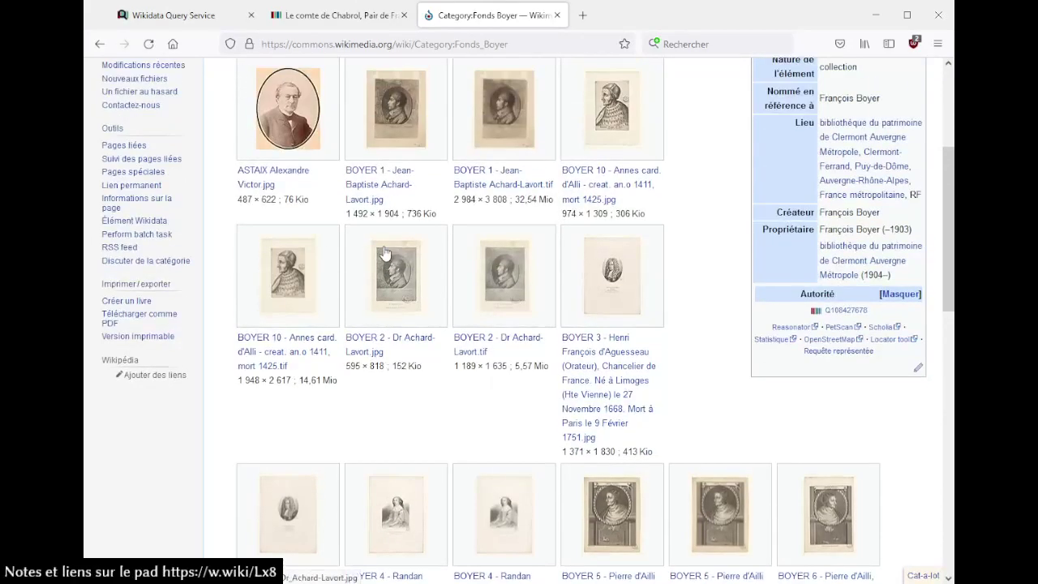
{"action": "scroll", "coordinate": [313, 202], "scroll_direction": "down", "scroll_amount": 10}
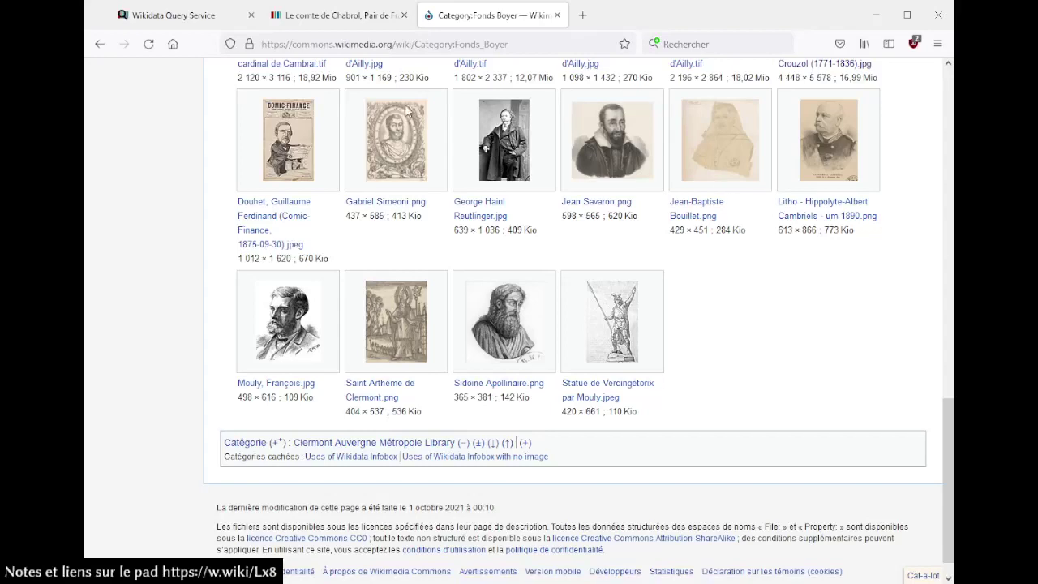
{"action": "scroll", "coordinate": [463, 274], "scroll_direction": "up", "scroll_amount": 10}
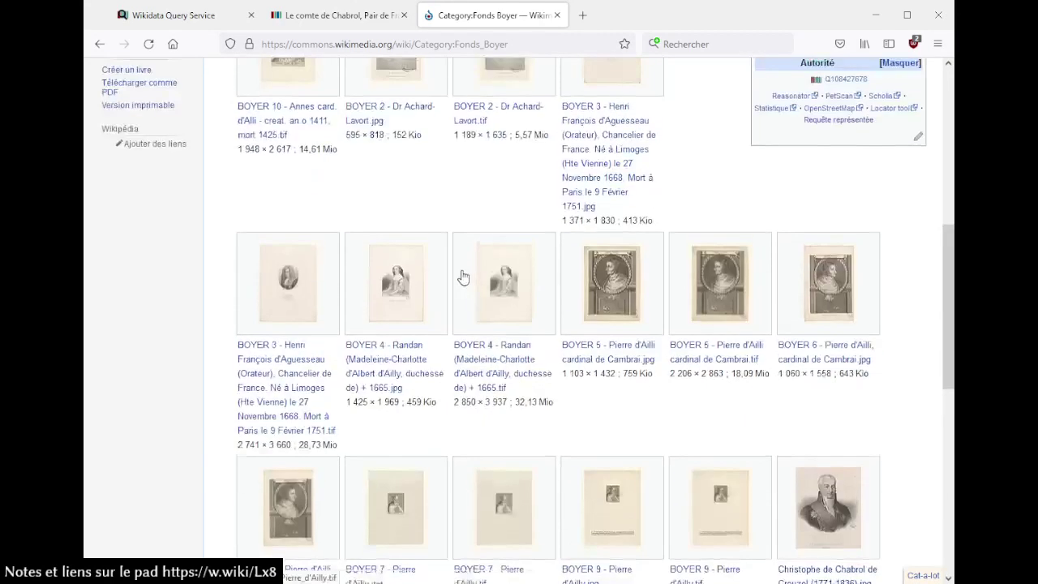
{"action": "scroll", "coordinate": [463, 278], "scroll_direction": "up", "scroll_amount": 3}
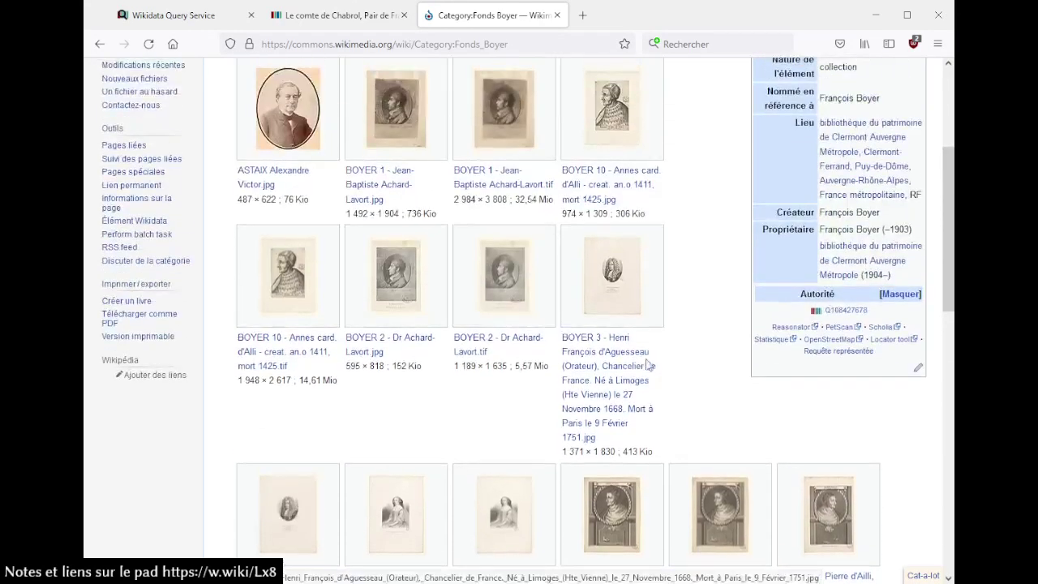
{"action": "scroll", "coordinate": [649, 364], "scroll_direction": "down", "scroll_amount": 3}
{"action": "left_click", "coordinate": [632, 198]}
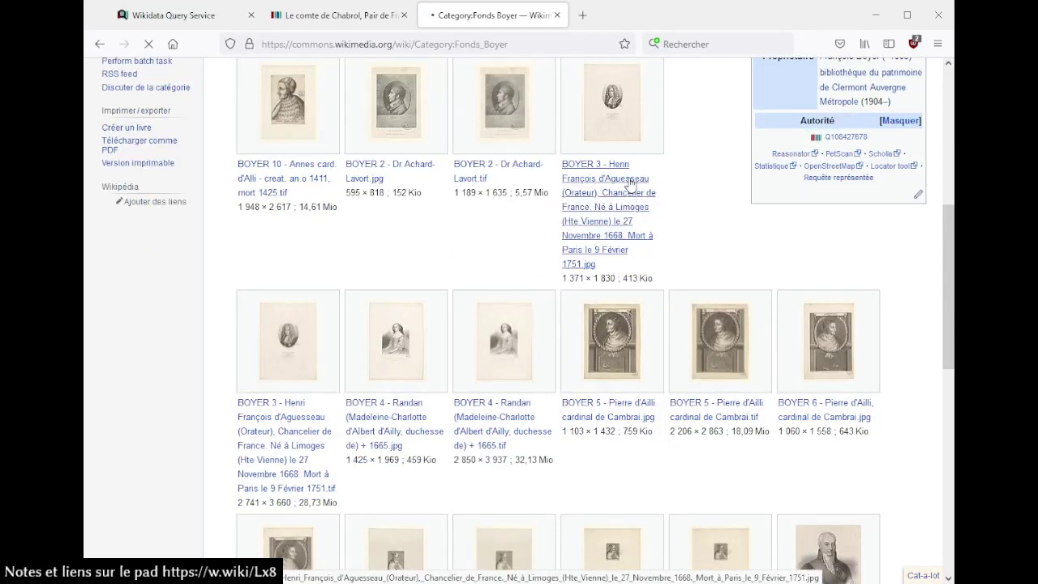
Open the BOYER 3 image in CropTool, connecting the tool to the Wikimedia account and allowing its access
{"action": "scroll", "coordinate": [631, 192], "scroll_direction": "down", "scroll_amount": 3}
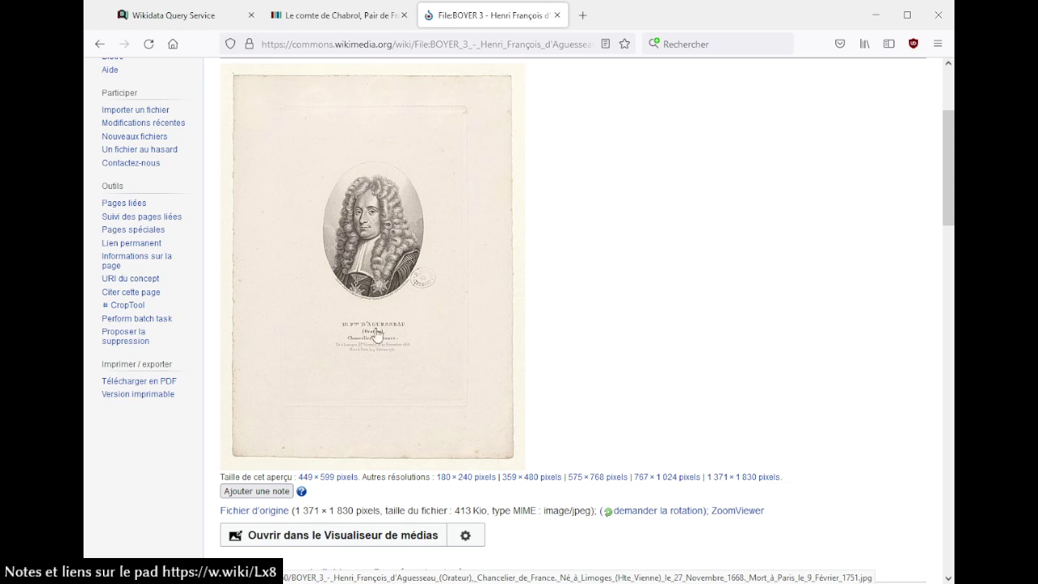
{"action": "left_click", "coordinate": [120, 308]}
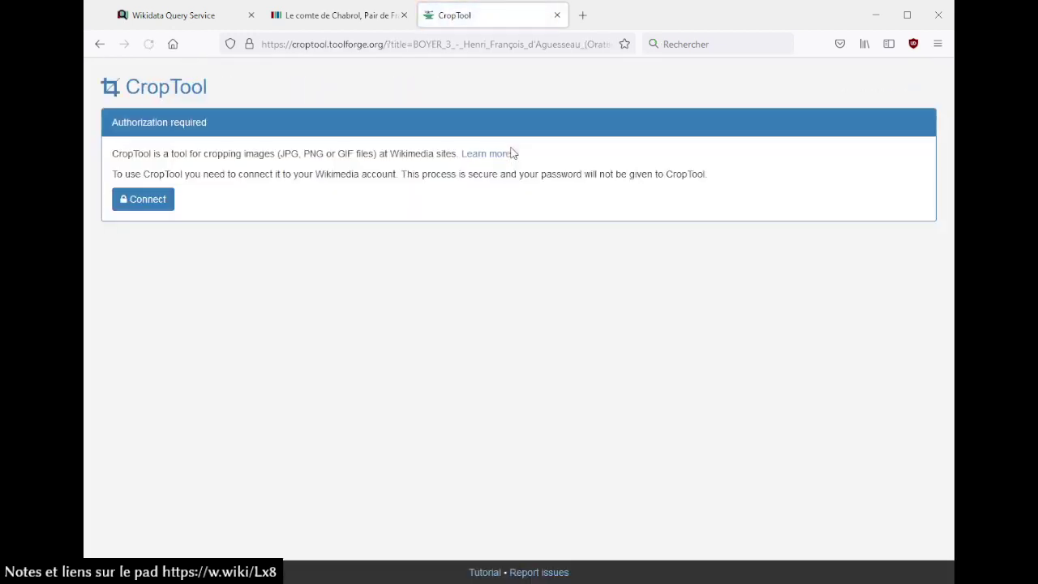
{"action": "left_click", "coordinate": [156, 207]}
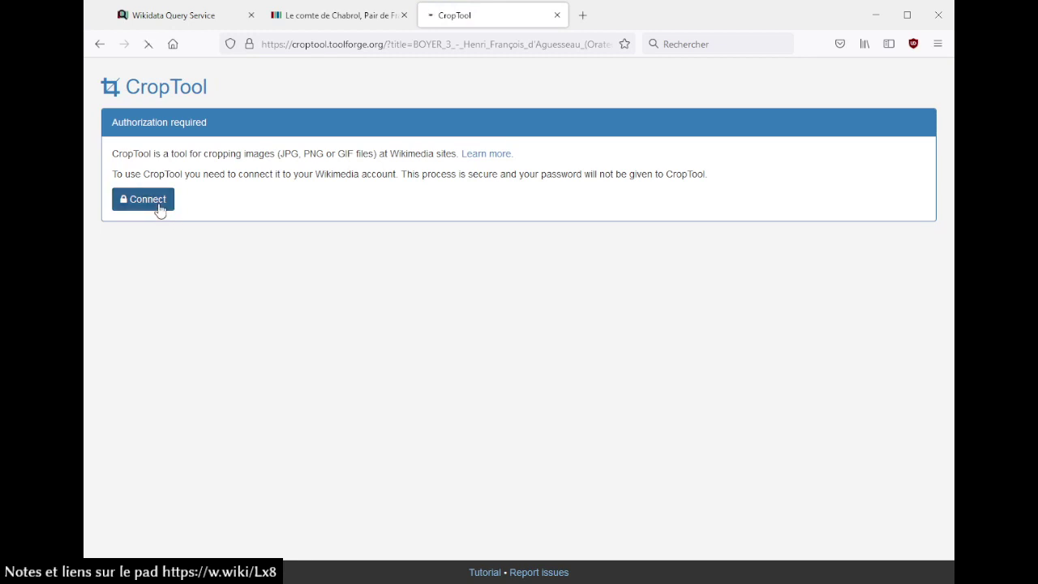
{"action": "left_click", "coordinate": [548, 409]}
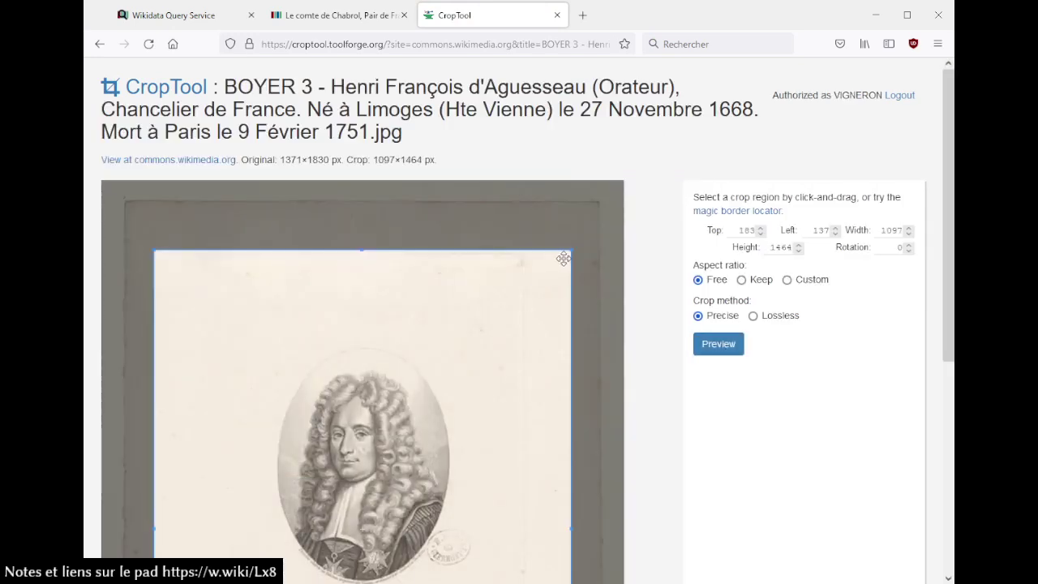
Shrink the crop region around the oval portrait to about 504 × 691 px, leaving out the caption
{"action": "left_click_drag", "start_coordinate": [556, 265], "coordinate": [461, 267]}
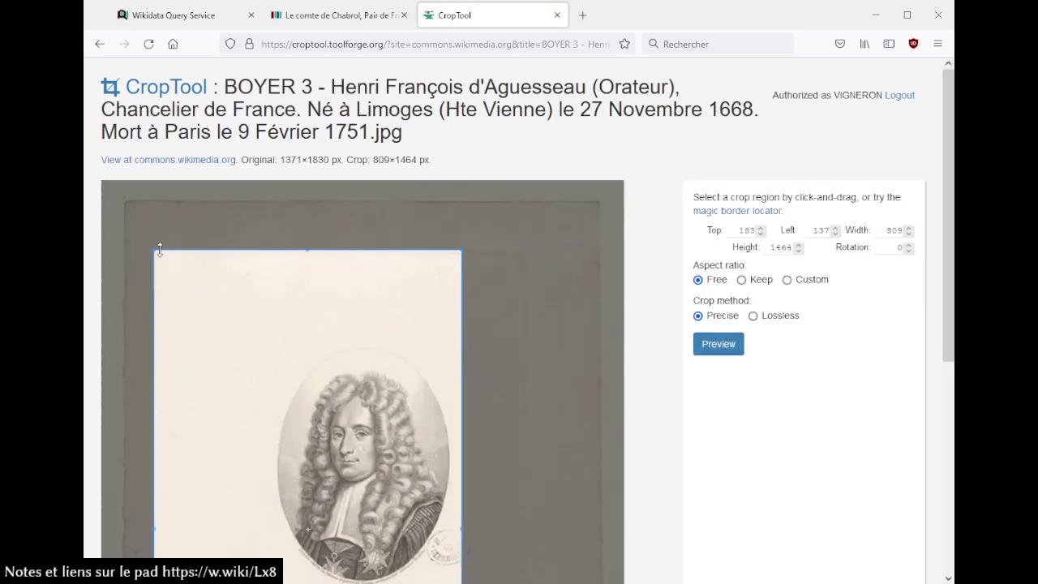
{"action": "left_click_drag", "start_coordinate": [151, 247], "coordinate": [264, 327]}
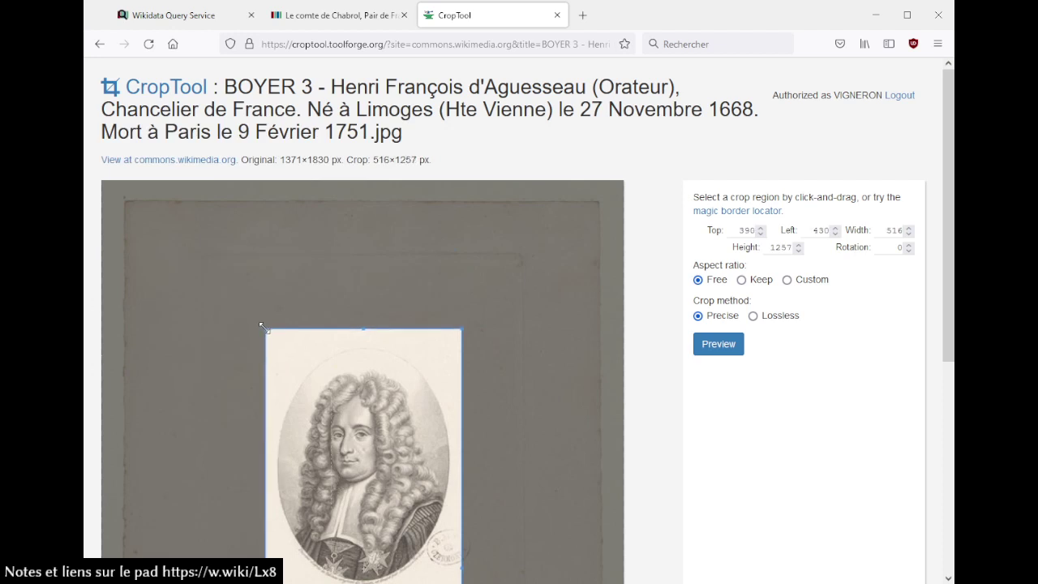
{"action": "scroll", "coordinate": [831, 397], "scroll_direction": "down", "scroll_amount": 1}
{"action": "scroll", "coordinate": [830, 397], "scroll_direction": "down", "scroll_amount": 3}
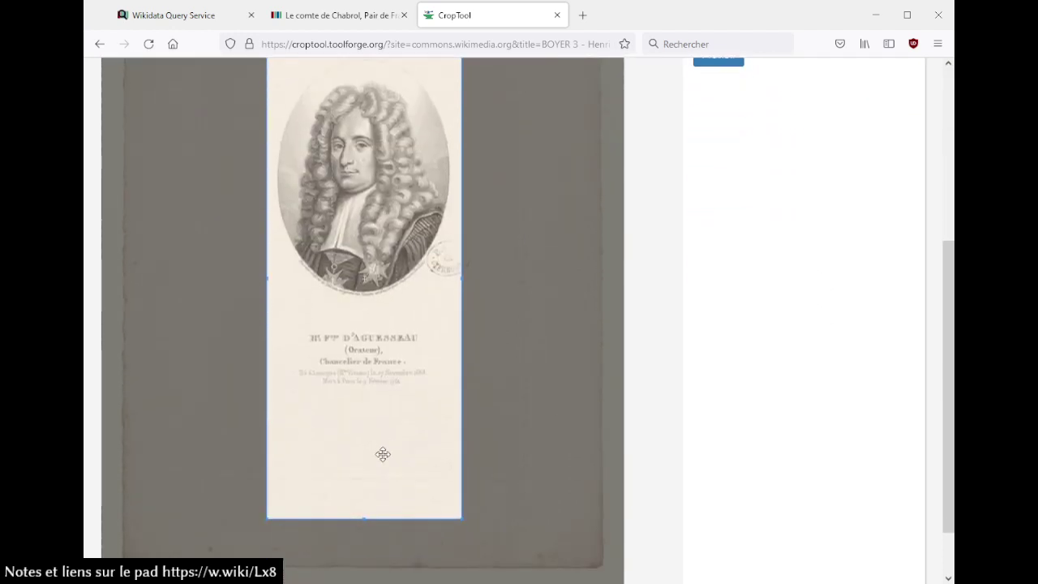
{"action": "left_click_drag", "start_coordinate": [364, 520], "coordinate": [382, 301]}
{"action": "scroll", "coordinate": [822, 371], "scroll_direction": "up", "scroll_amount": 3}
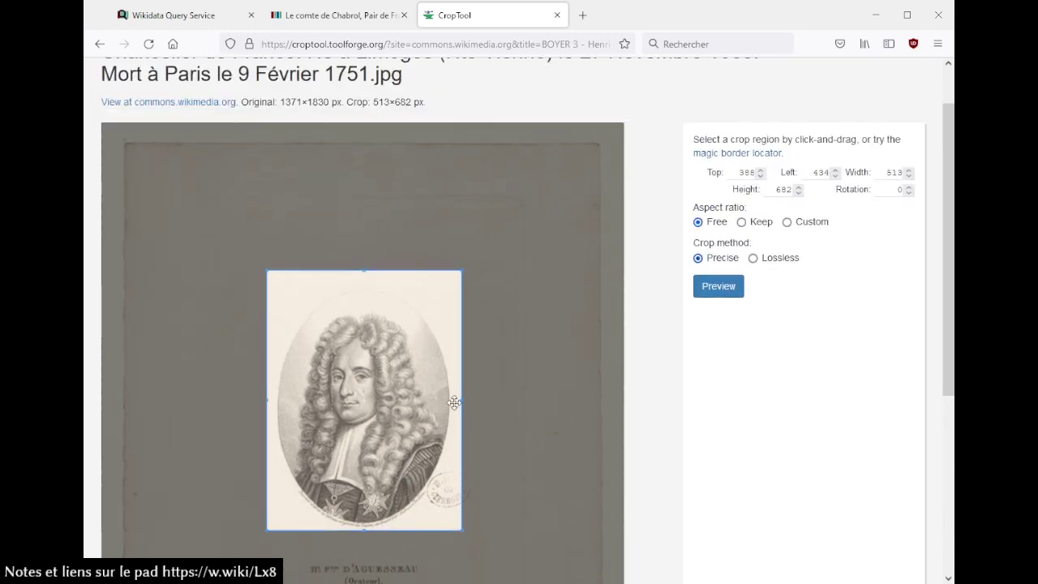
{"action": "left_click_drag", "start_coordinate": [463, 400], "coordinate": [458, 401]}
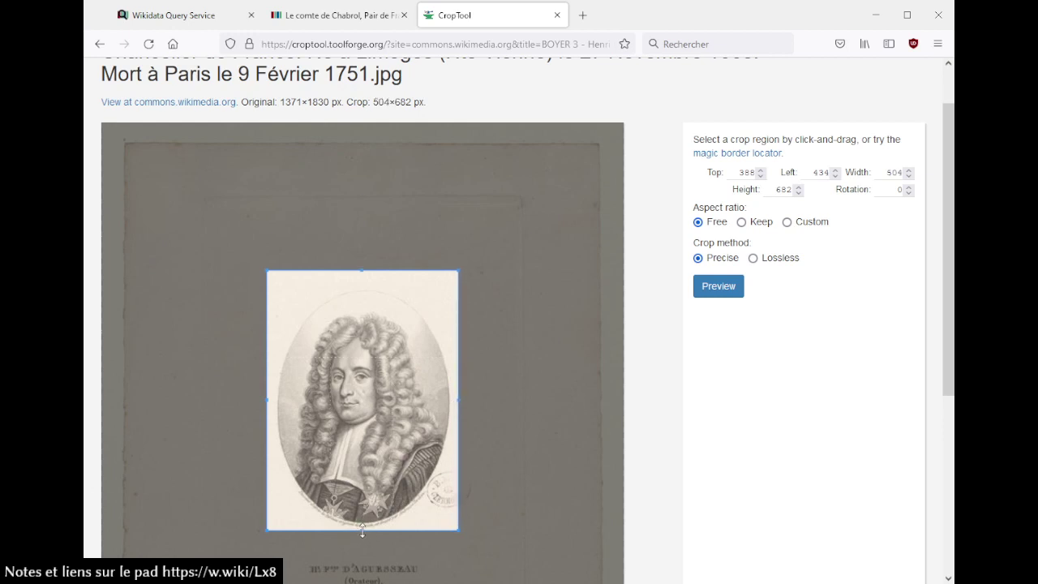
{"action": "left_click_drag", "start_coordinate": [364, 531], "coordinate": [364, 533]}
{"action": "left_click", "coordinate": [718, 292]}
{"action": "scroll", "coordinate": [835, 350], "scroll_direction": "up", "scroll_amount": 1}
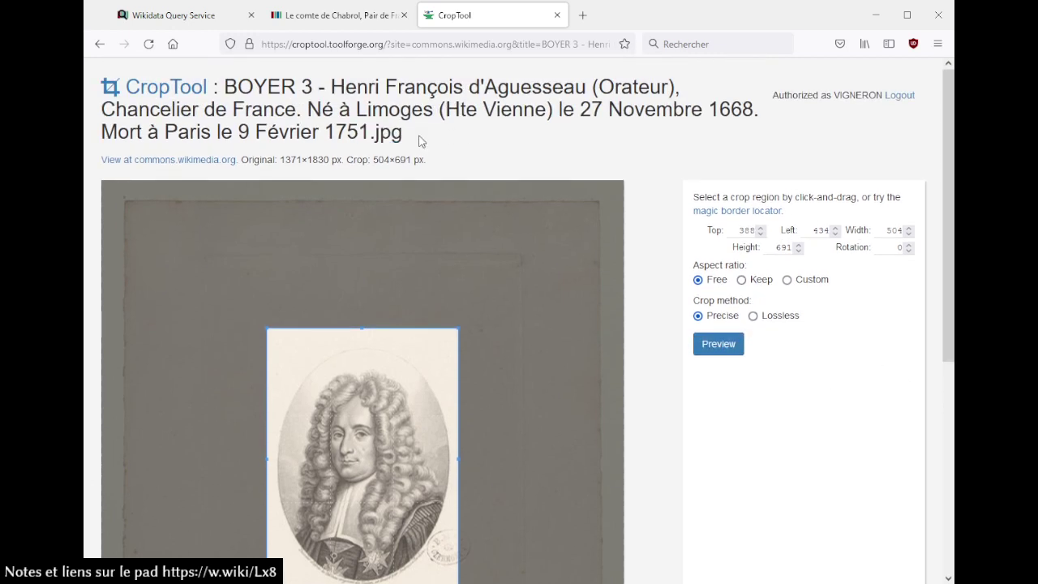
Extend the crop region downward to include the engraved caption, making it about 941 px high
{"action": "scroll", "coordinate": [815, 378], "scroll_direction": "down", "scroll_amount": 2}
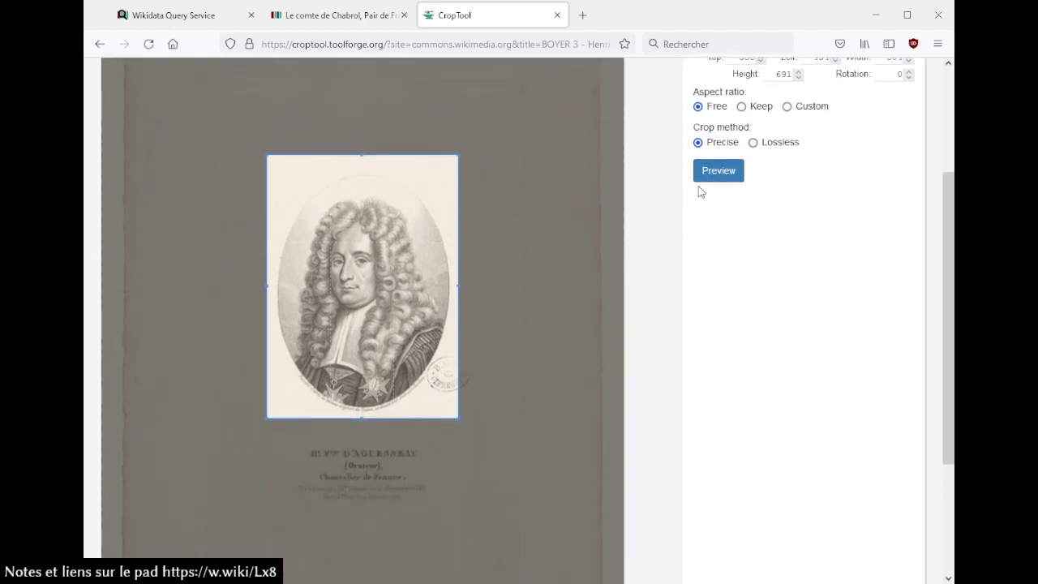
{"action": "scroll", "coordinate": [862, 337], "scroll_direction": "up", "scroll_amount": 2}
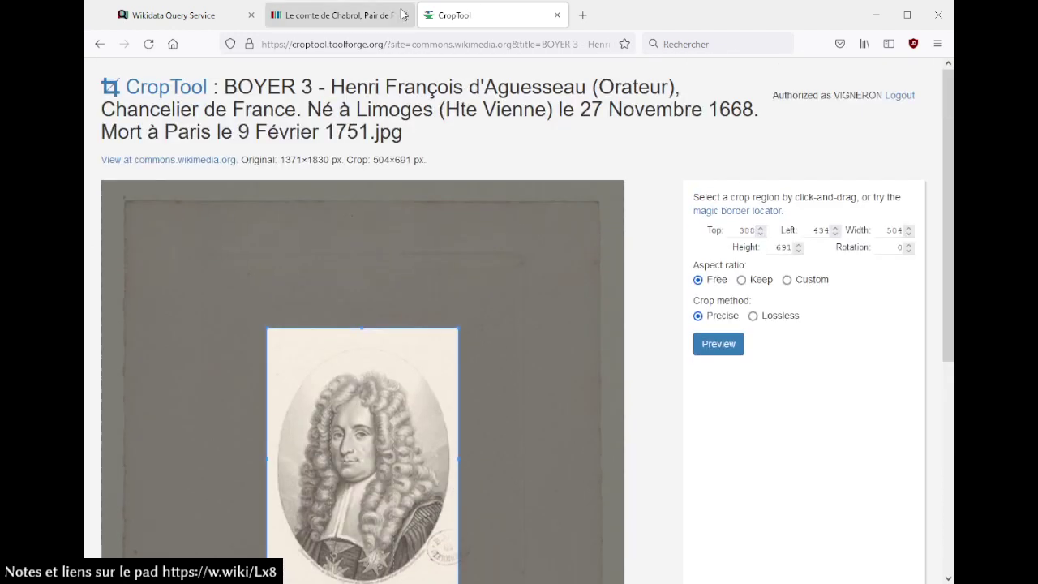
{"action": "scroll", "coordinate": [788, 290], "scroll_direction": "down", "scroll_amount": 2}
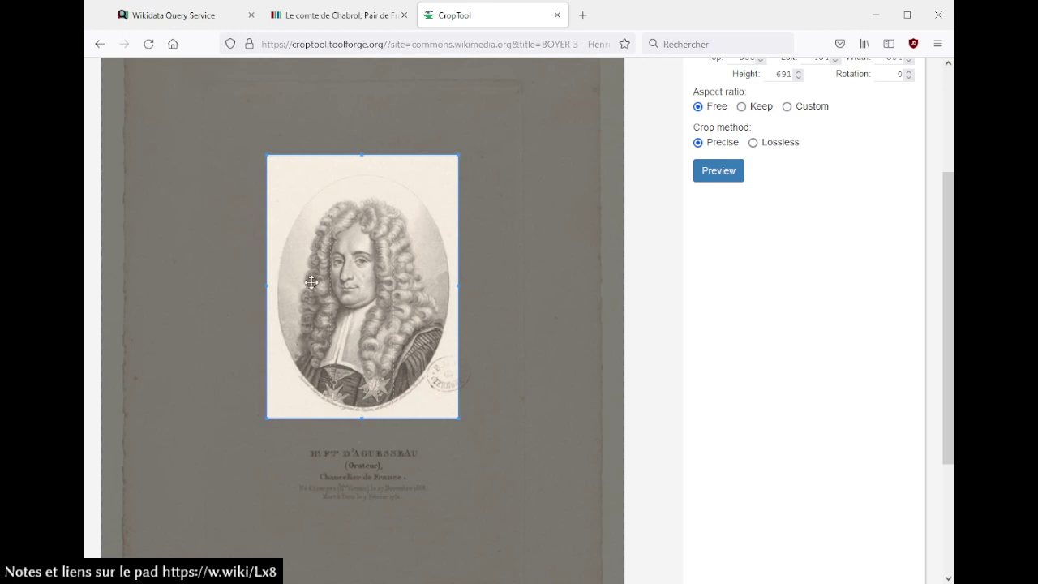
{"action": "left_click_drag", "start_coordinate": [362, 418], "coordinate": [353, 513]}
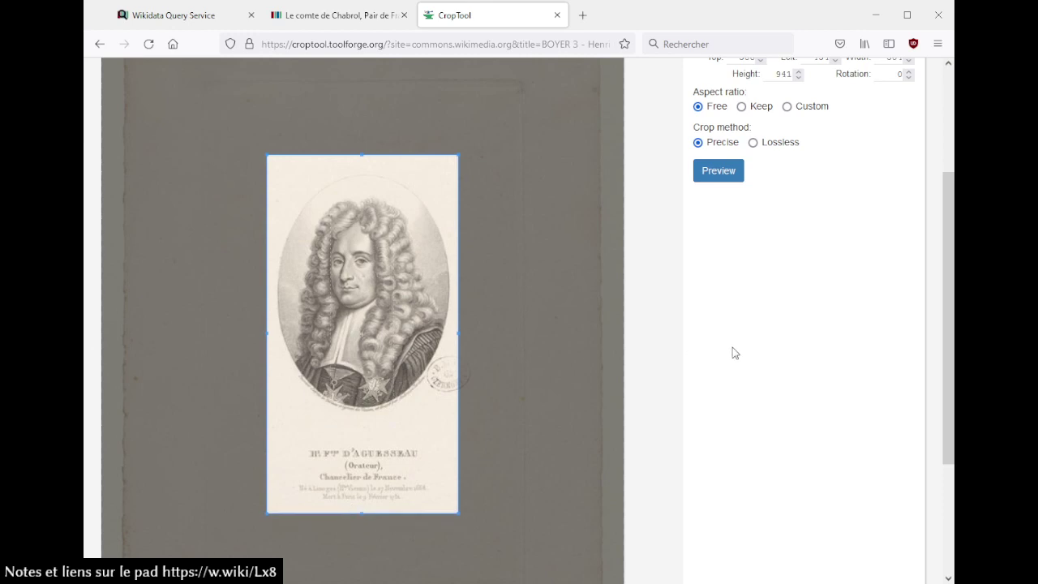
{"action": "scroll", "coordinate": [733, 353], "scroll_direction": "up", "scroll_amount": 3}
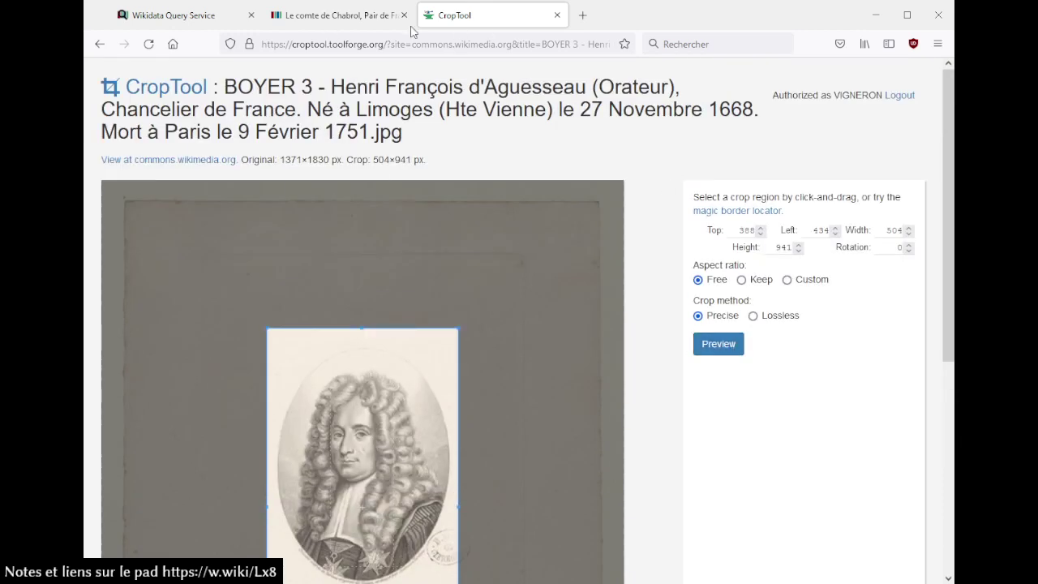
Leave CropTool without saving a crop, close its tab, and return to the date and precision query
{"action": "left_click", "coordinate": [103, 47]}
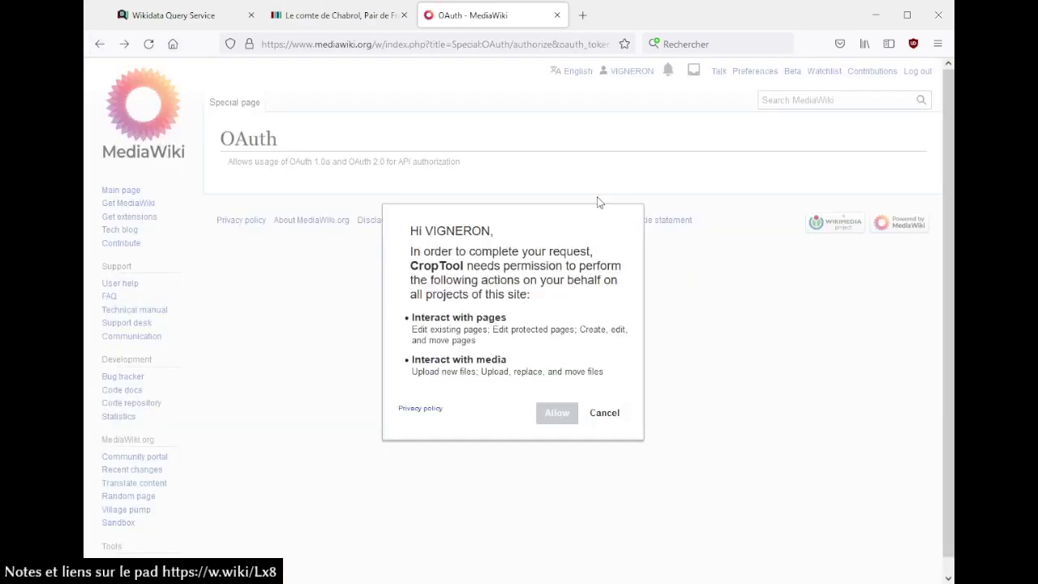
{"action": "left_click", "coordinate": [557, 15]}
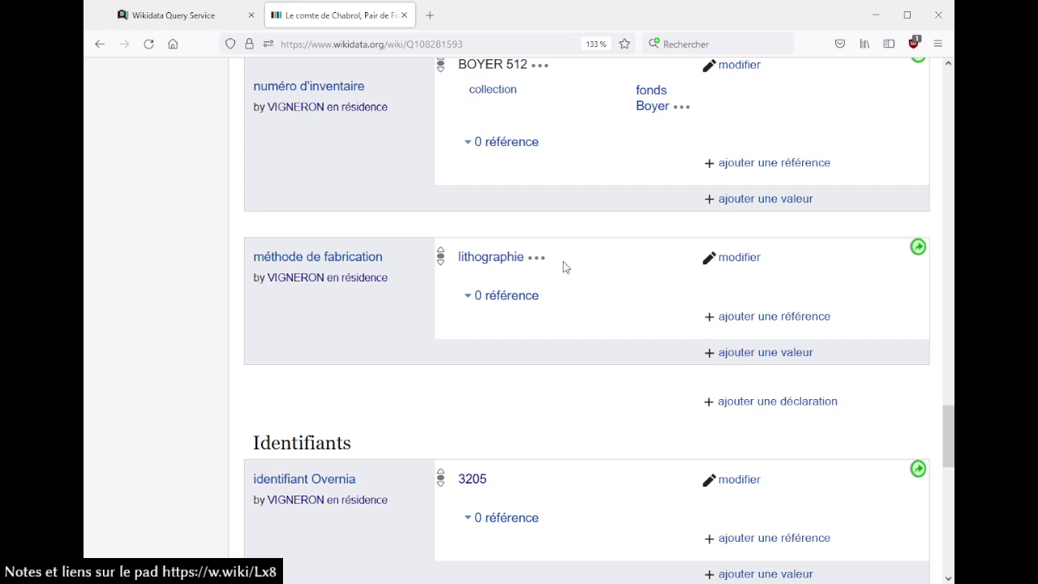
{"action": "scroll", "coordinate": [565, 267], "scroll_direction": "up", "scroll_amount": 10}
{"action": "left_click", "coordinate": [165, 21]}
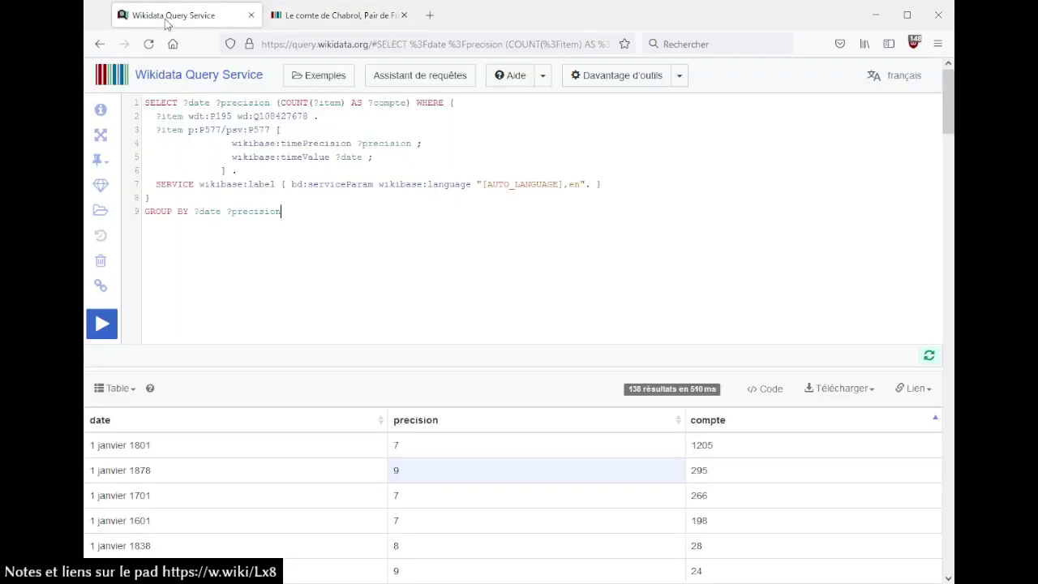
Search Wikidata for "du guesclin boyer" and open the Du Guesclin BOYER 879 and BOYER 880 items in separate tabs
{"action": "left_click", "coordinate": [360, 19]}
{"action": "scroll", "coordinate": [564, 221], "scroll_direction": "up", "scroll_amount": 10}
{"action": "left_click", "coordinate": [763, 113]}
{"action": "type", "text": "du guescl"}
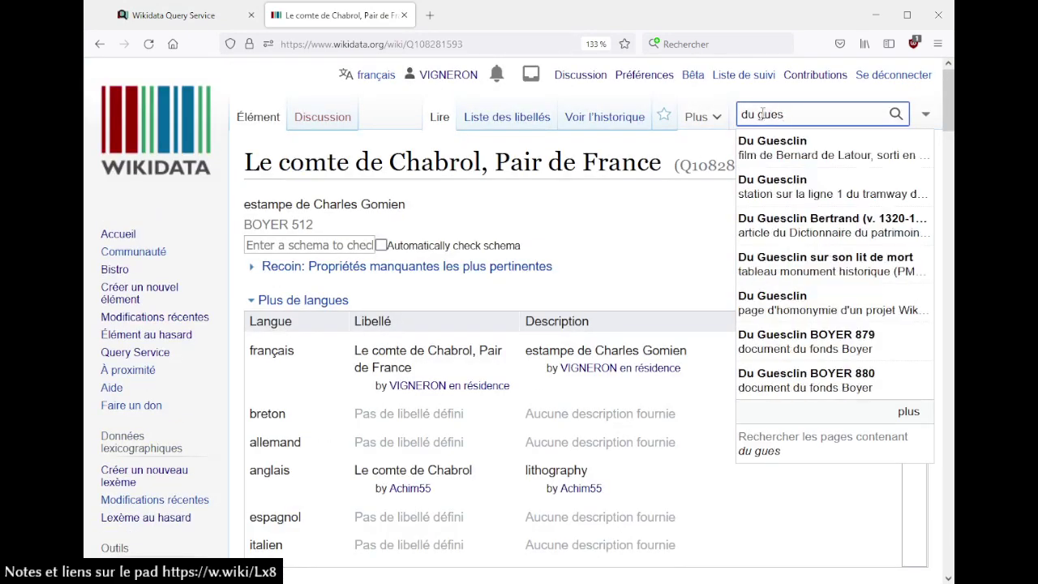
{"action": "type", "text": "in boyer"}
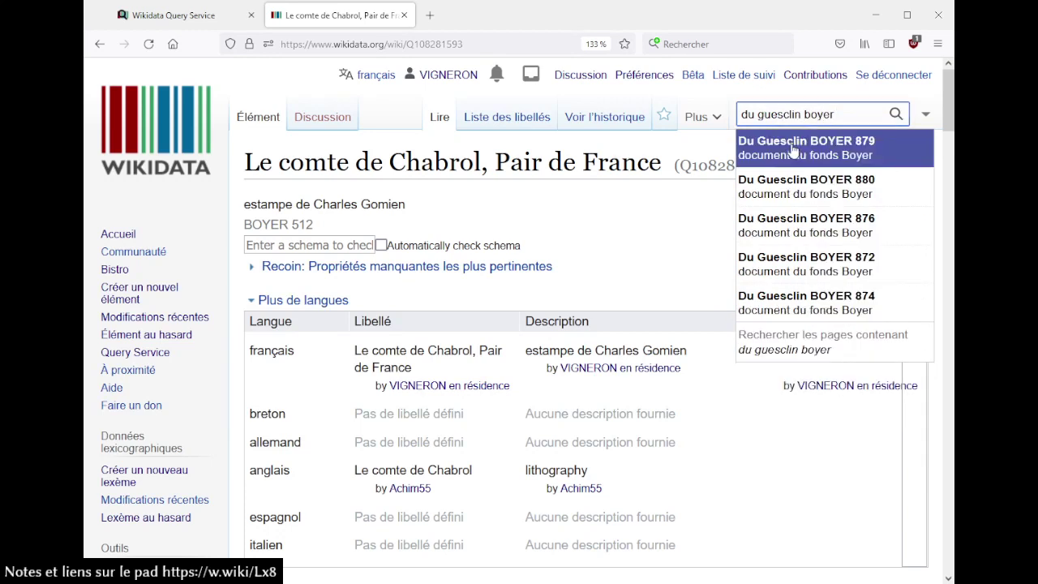
{"action": "middle_click", "coordinate": [793, 151]}
{"action": "middle_click", "coordinate": [795, 183]}
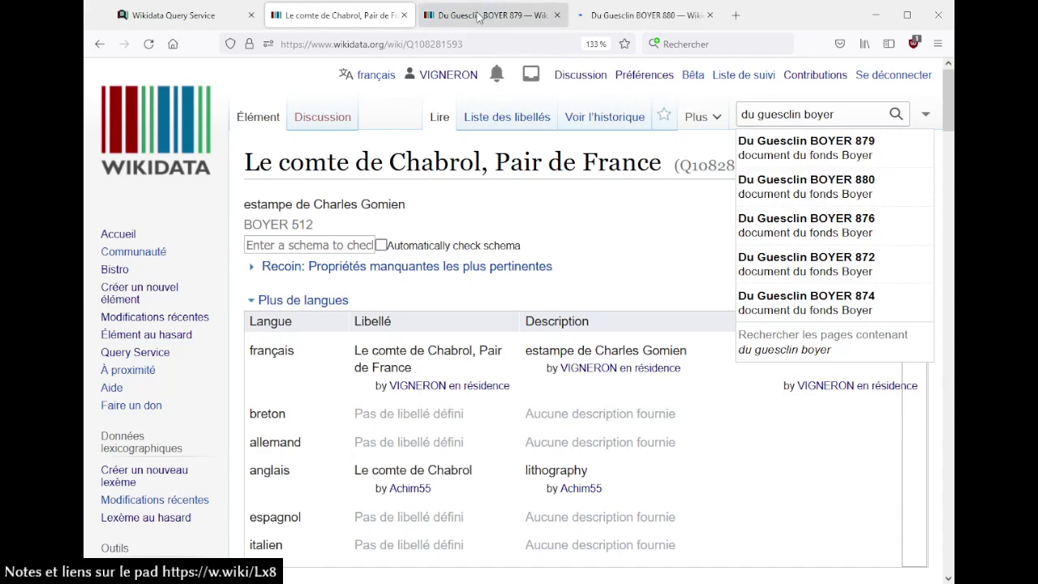
Open the Overnia catalogue records of both Du Guesclin items, BOYER 879 and BOYER 880, through their Overnia identifiers
{"action": "left_click", "coordinate": [478, 18]}
{"action": "scroll", "coordinate": [606, 212], "scroll_direction": "down", "scroll_amount": 15}
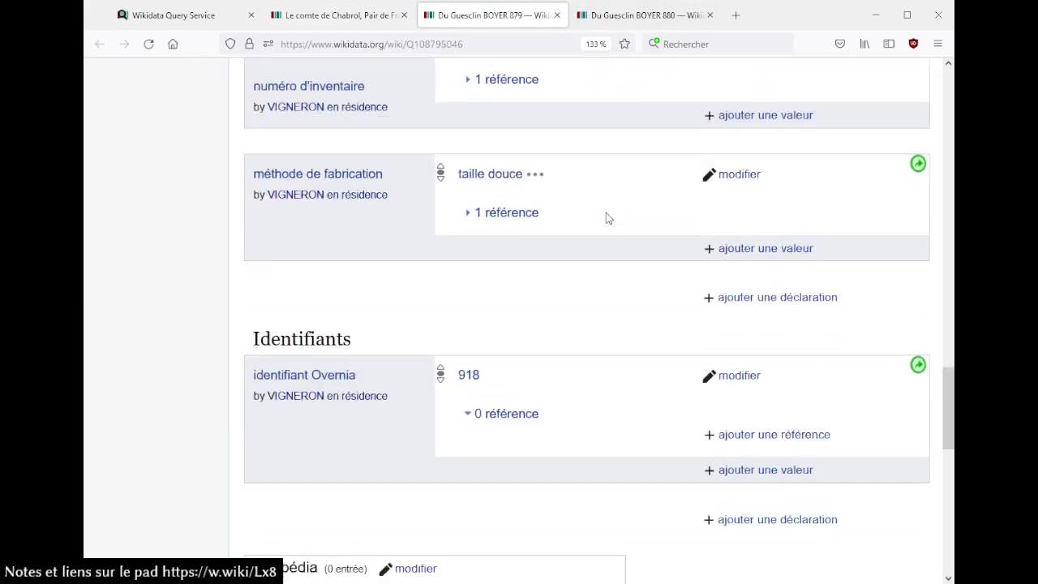
{"action": "scroll", "coordinate": [605, 213], "scroll_direction": "down", "scroll_amount": 8}
{"action": "scroll", "coordinate": [608, 215], "scroll_direction": "up", "scroll_amount": 5}
{"action": "left_click", "coordinate": [468, 211]}
{"action": "key", "text": "ctrl+Tab"}
{"action": "scroll", "coordinate": [590, 216], "scroll_direction": "down", "scroll_amount": 10}
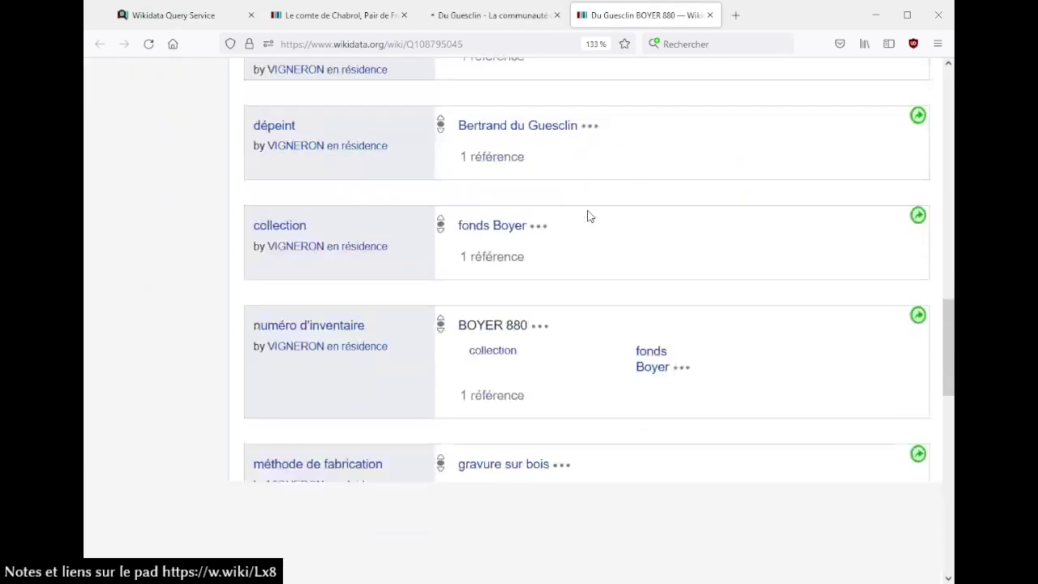
{"action": "scroll", "coordinate": [589, 216], "scroll_direction": "down", "scroll_amount": 8}
{"action": "scroll", "coordinate": [590, 215], "scroll_direction": "up", "scroll_amount": 3}
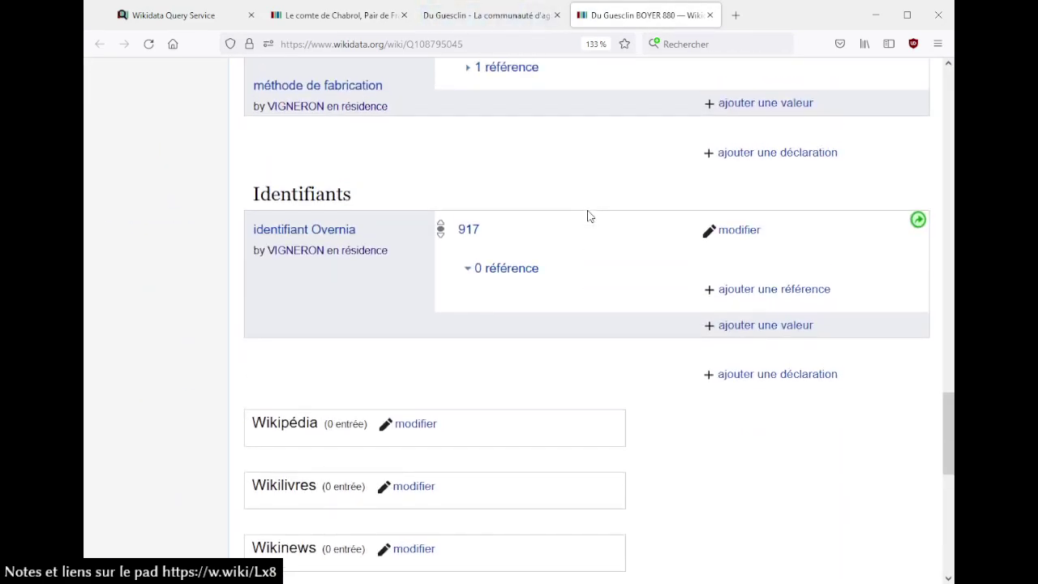
{"action": "left_click", "coordinate": [475, 231]}
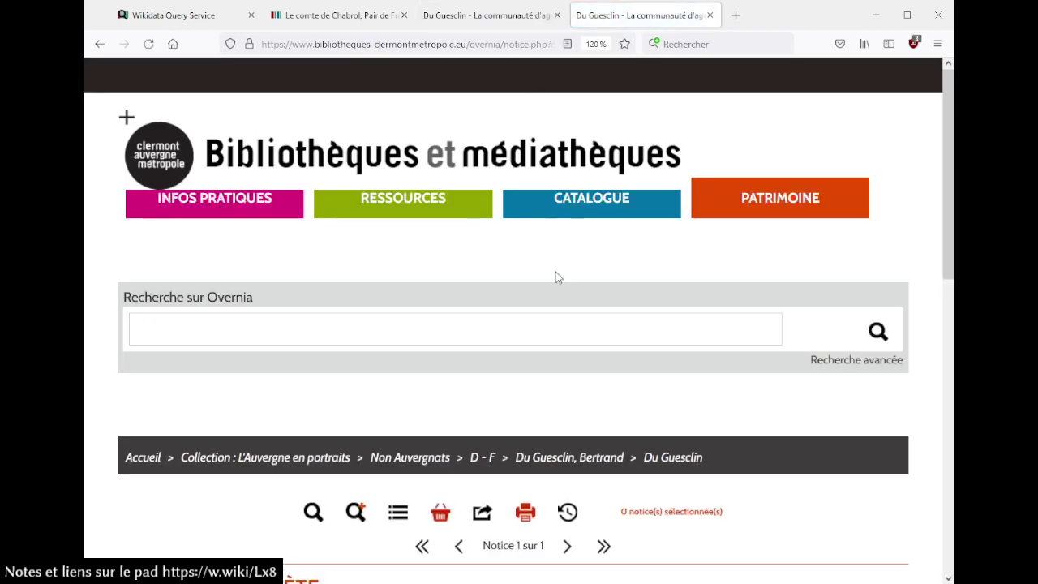
Compare the two Du Guesclin notices, open the "Du Guesclin, Bertrand" category from the BOYER 880 notice, and close the other notice
{"action": "scroll", "coordinate": [565, 298], "scroll_direction": "down", "scroll_amount": 5}
{"action": "left_click", "coordinate": [505, 24]}
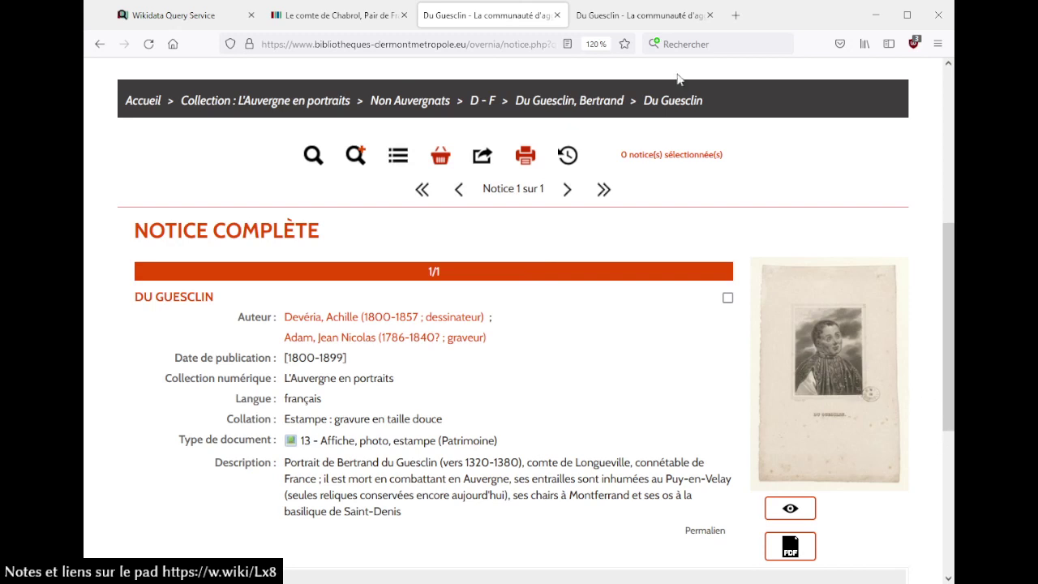
{"action": "left_click", "coordinate": [663, 20]}
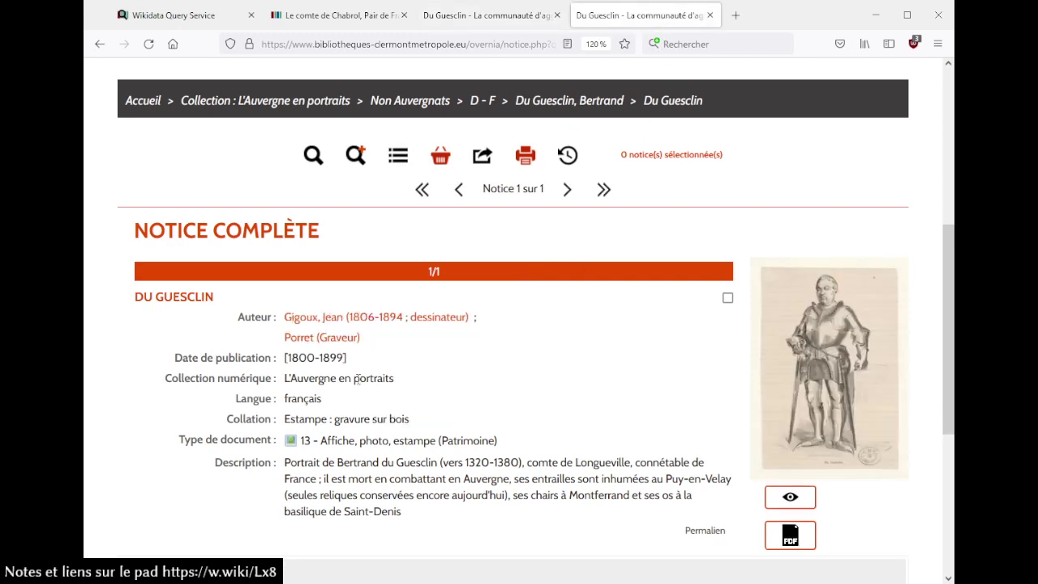
{"action": "left_click", "coordinate": [569, 100]}
{"action": "left_click", "coordinate": [557, 16]}
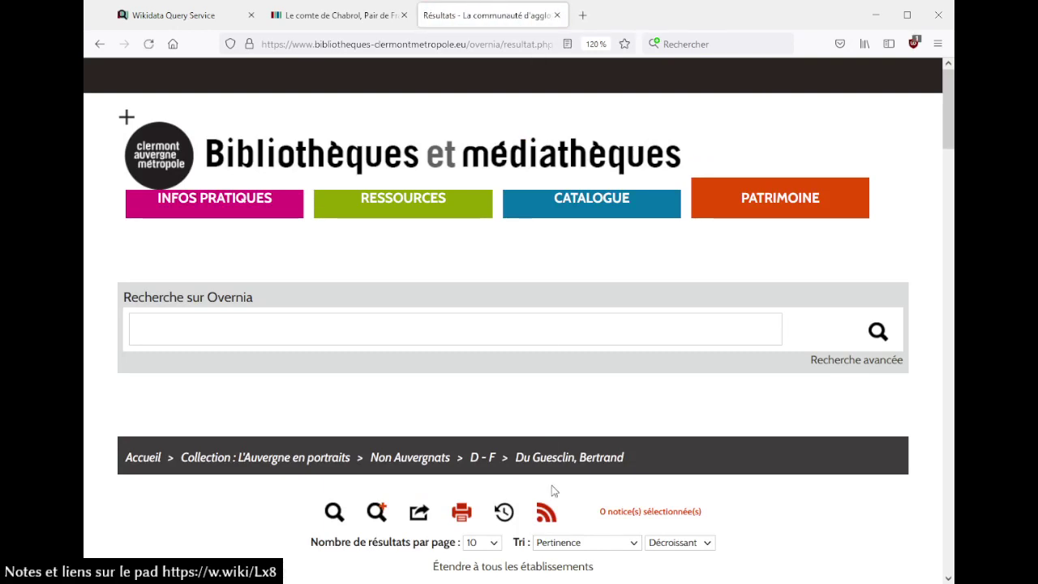
Look through the Bertrand Du Guesclin results to compare the portraits, their authors and their BOYER call numbers
{"action": "scroll", "coordinate": [552, 486], "scroll_direction": "down", "scroll_amount": 5}
{"action": "scroll", "coordinate": [535, 414], "scroll_direction": "down", "scroll_amount": 5}
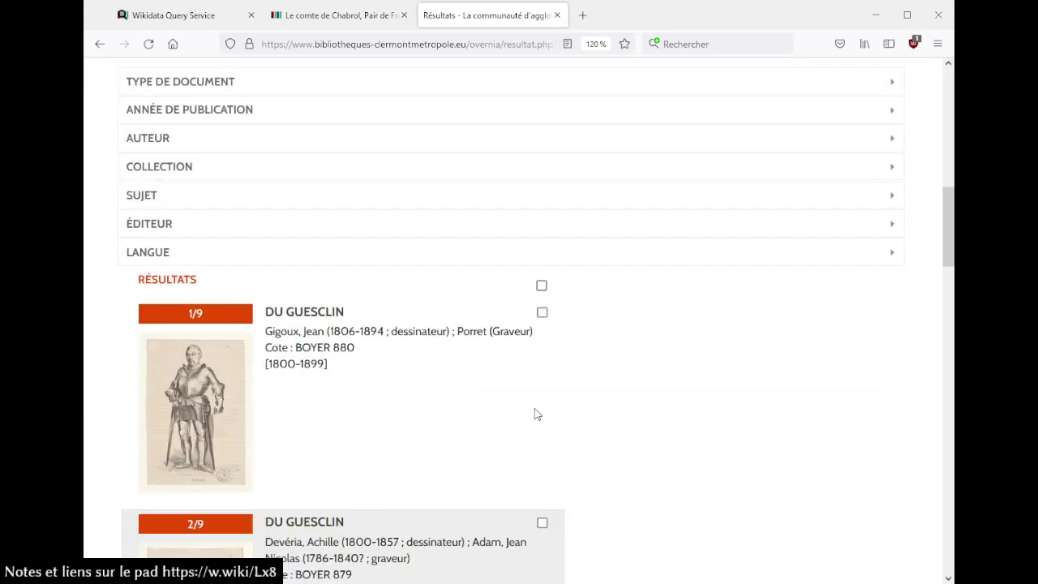
{"action": "scroll", "coordinate": [536, 414], "scroll_direction": "down", "scroll_amount": 4}
{"action": "scroll", "coordinate": [337, 327], "scroll_direction": "down", "scroll_amount": 8}
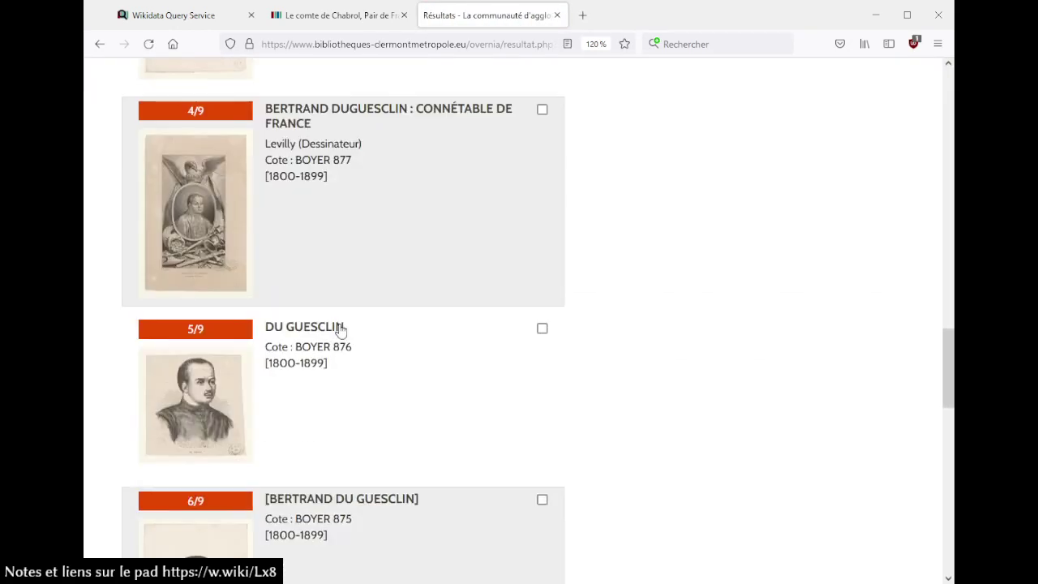
{"action": "scroll", "coordinate": [341, 329], "scroll_direction": "down", "scroll_amount": 8}
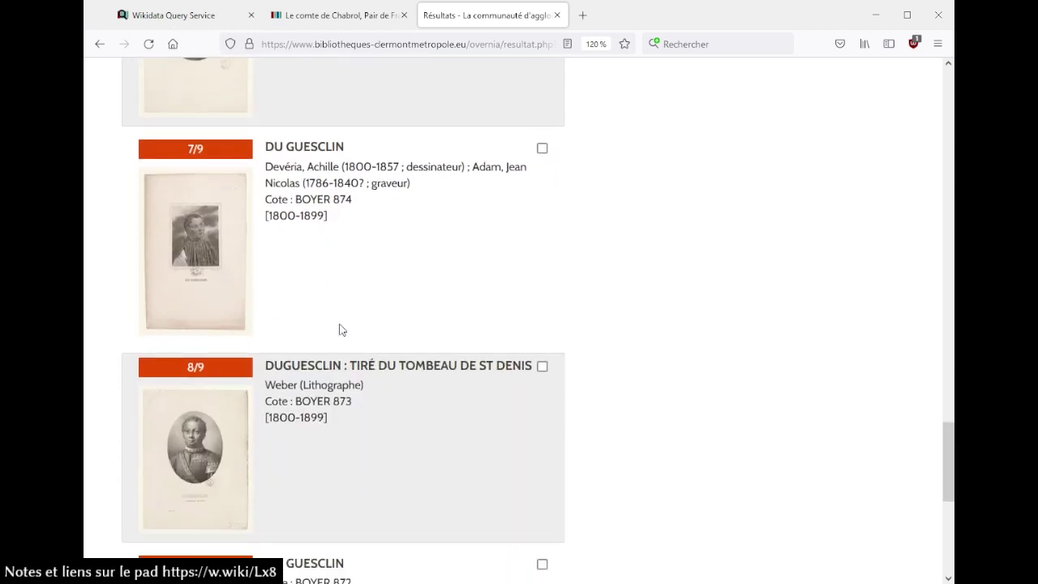
{"action": "scroll", "coordinate": [340, 329], "scroll_direction": "up", "scroll_amount": 1}
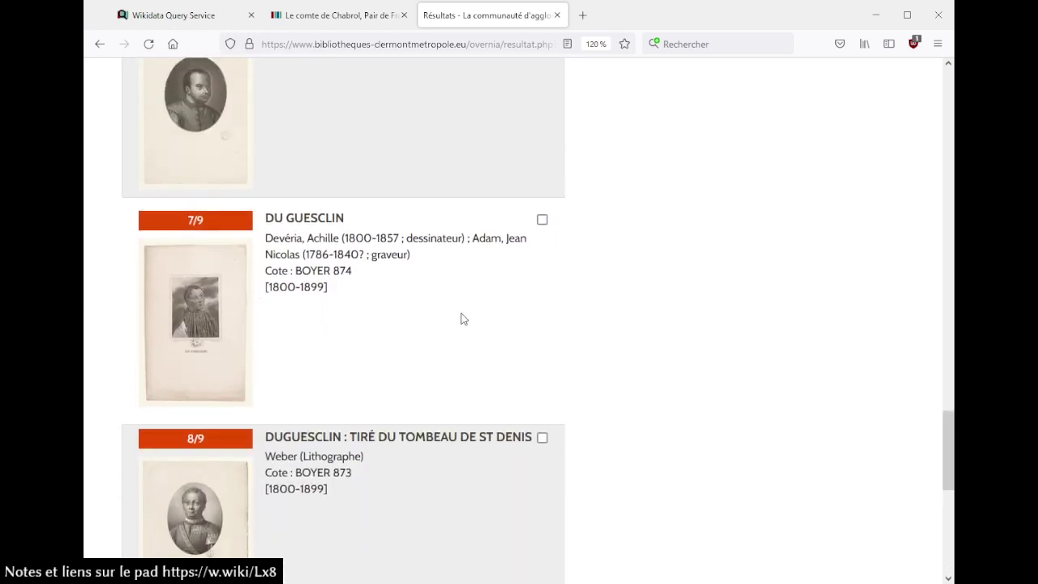
{"action": "scroll", "coordinate": [460, 319], "scroll_direction": "up", "scroll_amount": 15}
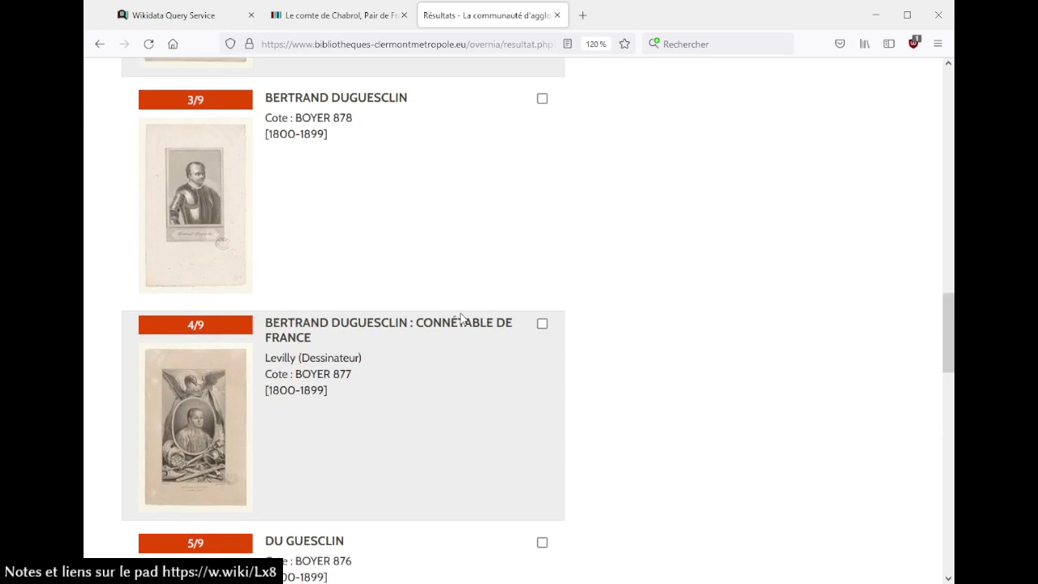
{"action": "scroll", "coordinate": [459, 317], "scroll_direction": "up", "scroll_amount": 1}
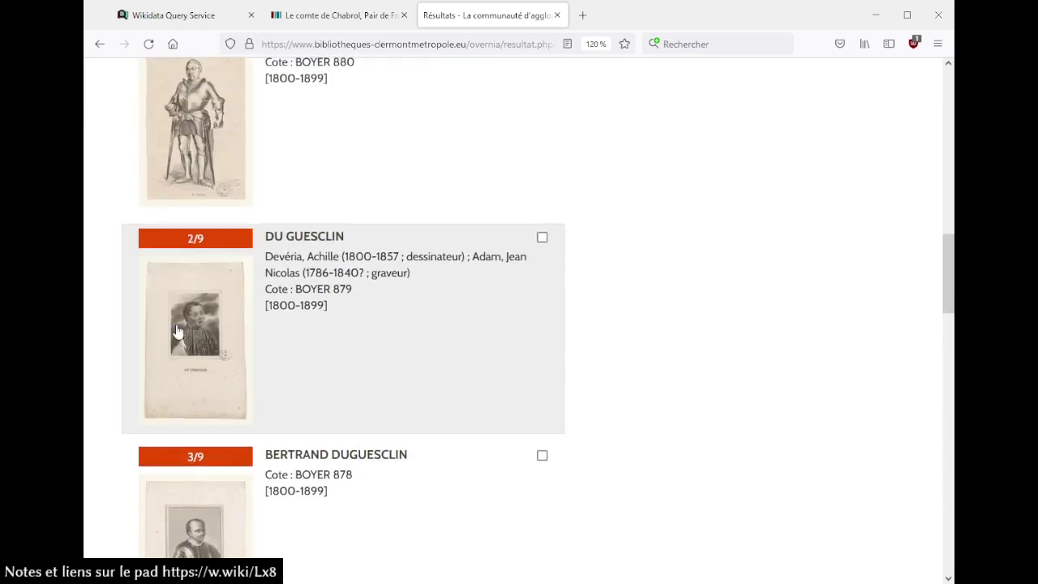
Open the BOYER 879 and BOYER 874 notices from the results in separate tabs and switch to BOYER 879
{"action": "middle_click", "coordinate": [286, 240]}
{"action": "scroll", "coordinate": [370, 315], "scroll_direction": "down", "scroll_amount": 7}
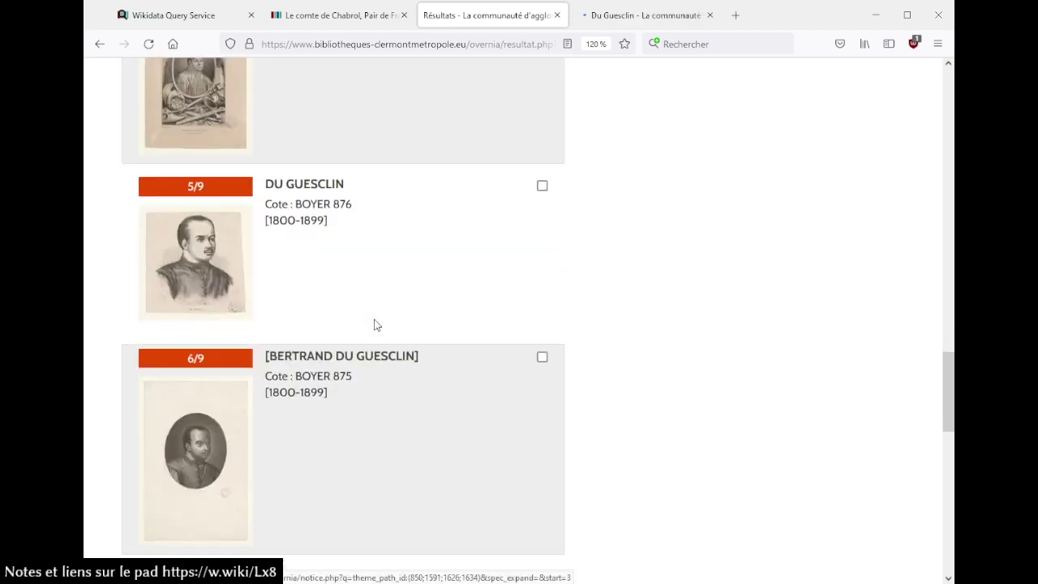
{"action": "scroll", "coordinate": [375, 325], "scroll_direction": "down", "scroll_amount": 7}
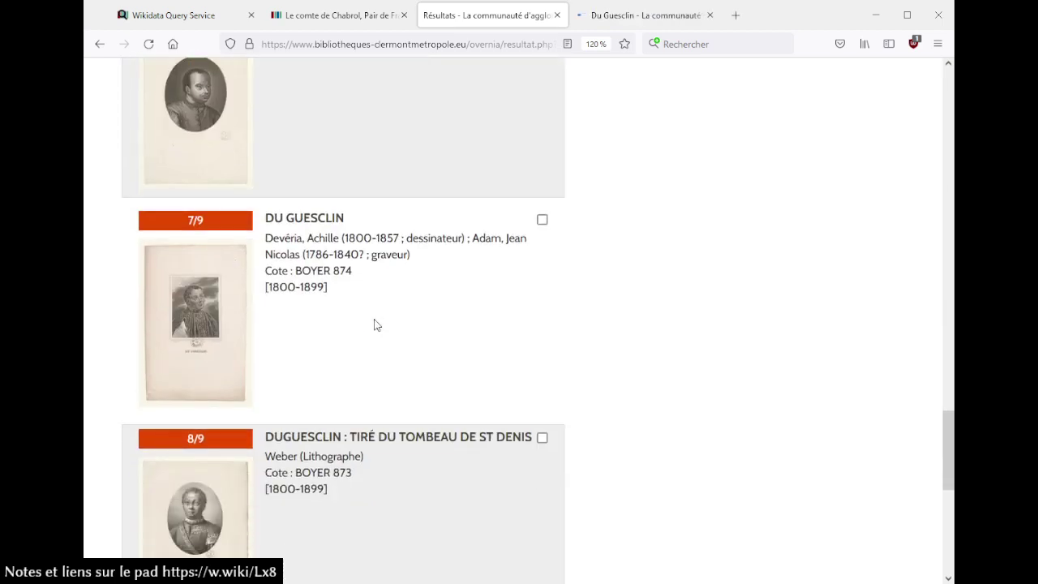
{"action": "middle_click", "coordinate": [292, 221]}
{"action": "left_click", "coordinate": [574, 16]}
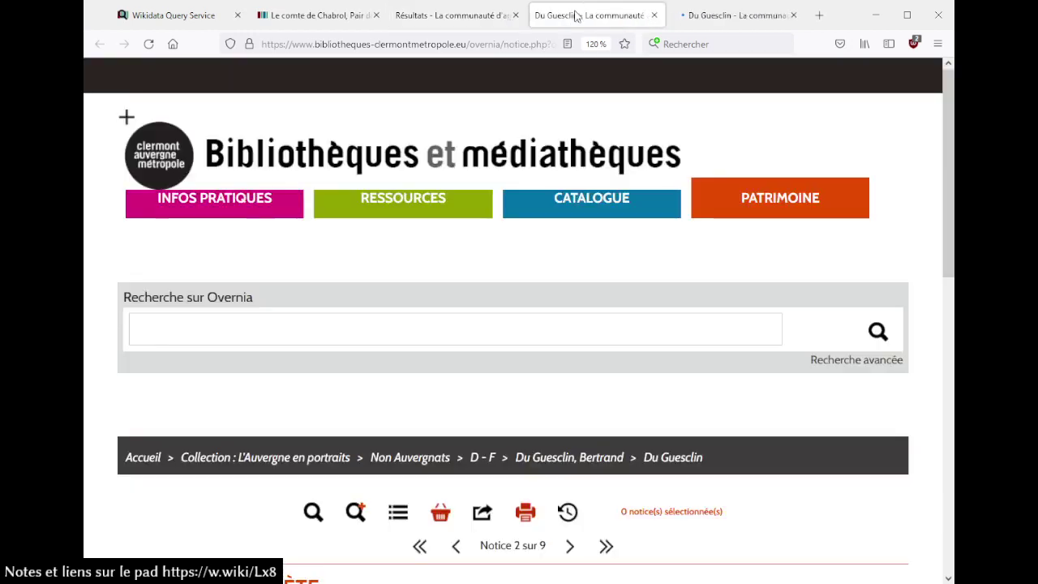
Compare the BOYER 879 and BOYER 874 notices by alternating between them, checking authors, dates, descriptions, call numbers and engravings
{"action": "scroll", "coordinate": [588, 300], "scroll_direction": "down", "scroll_amount": 5}
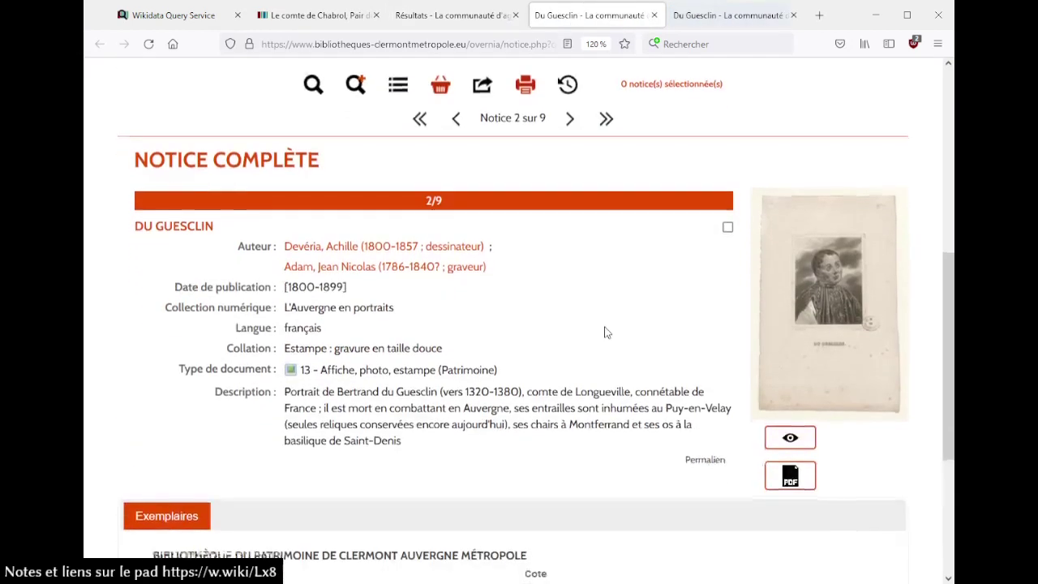
{"action": "left_click", "coordinate": [718, 20]}
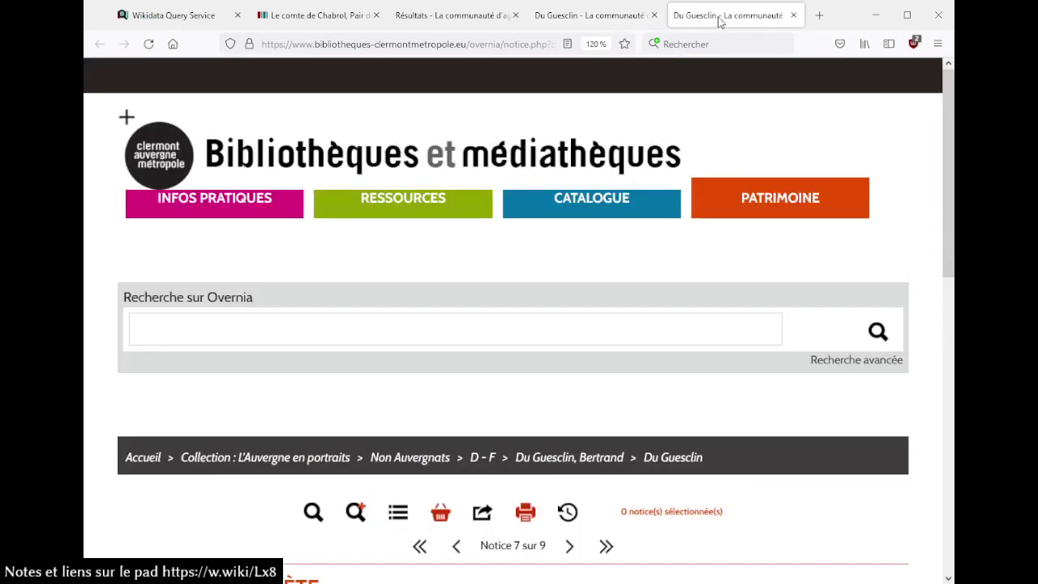
{"action": "scroll", "coordinate": [648, 294], "scroll_direction": "down", "scroll_amount": 4}
{"action": "left_click", "coordinate": [604, 18]}
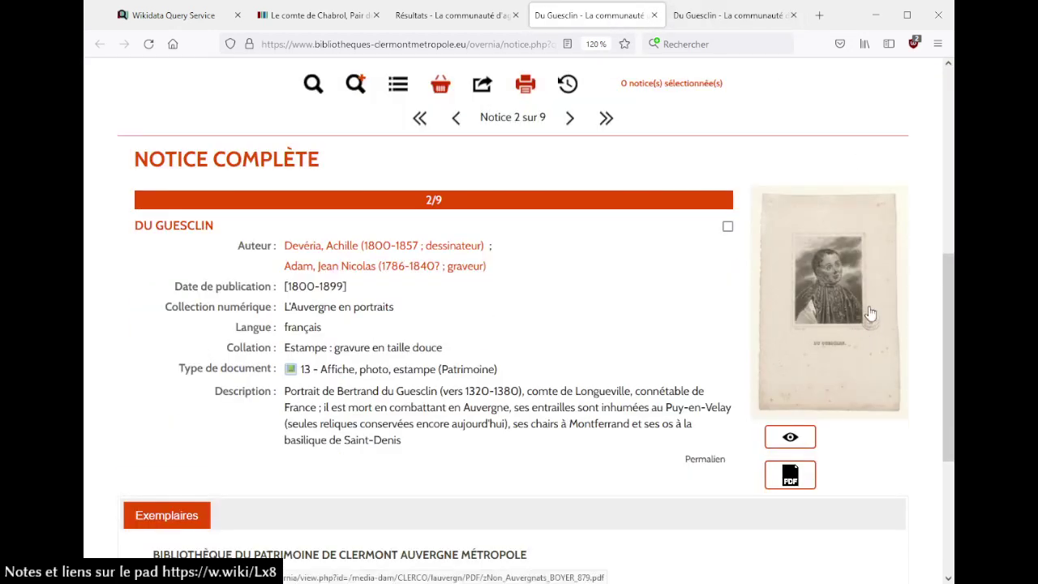
{"action": "left_click", "coordinate": [729, 14]}
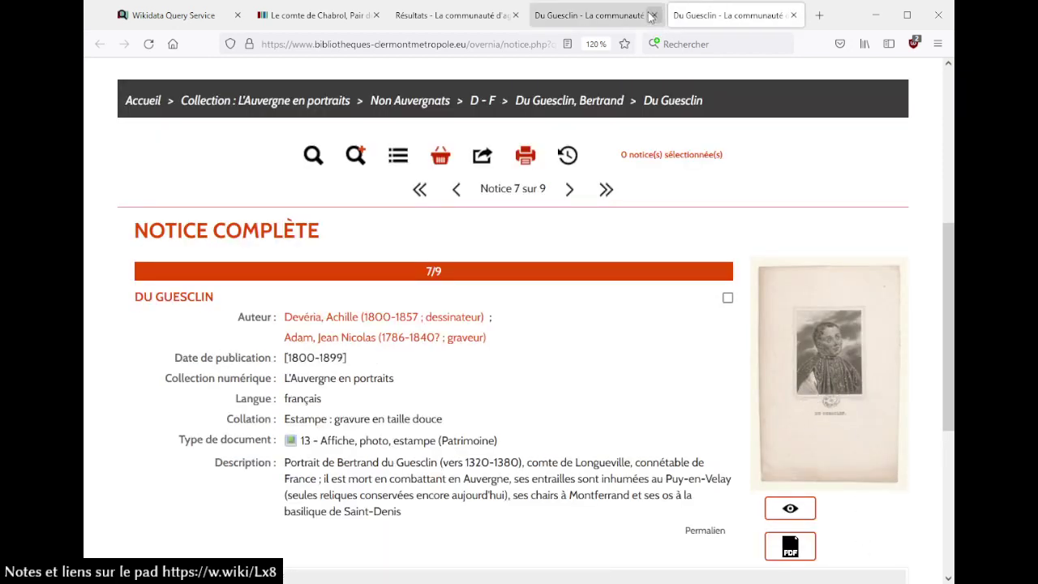
{"action": "left_click", "coordinate": [610, 15]}
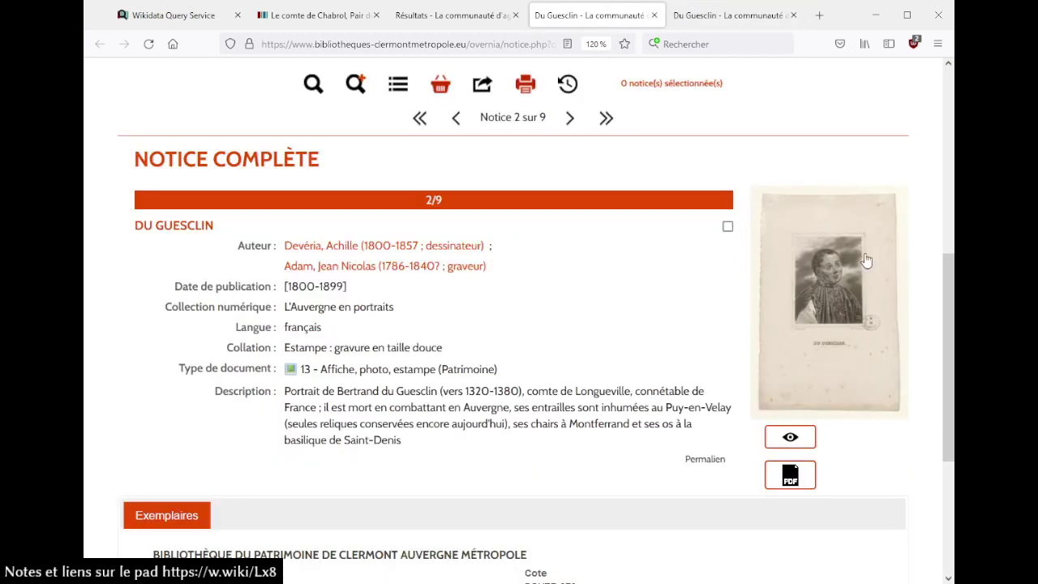
{"action": "scroll", "coordinate": [598, 350], "scroll_direction": "down", "scroll_amount": 5}
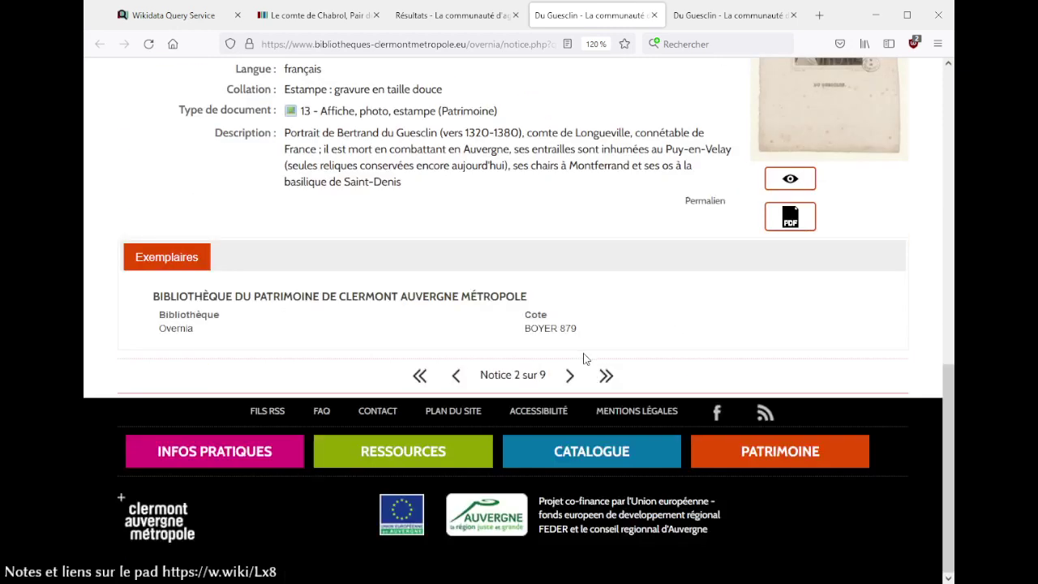
{"action": "scroll", "coordinate": [649, 300], "scroll_direction": "up", "scroll_amount": 7}
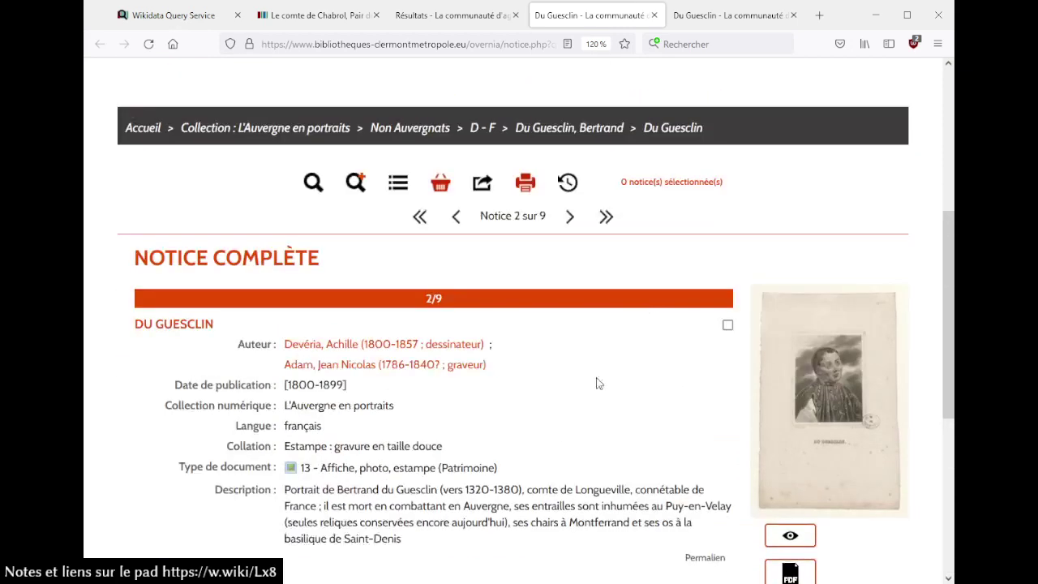
{"action": "scroll", "coordinate": [597, 376], "scroll_direction": "down", "scroll_amount": 4}
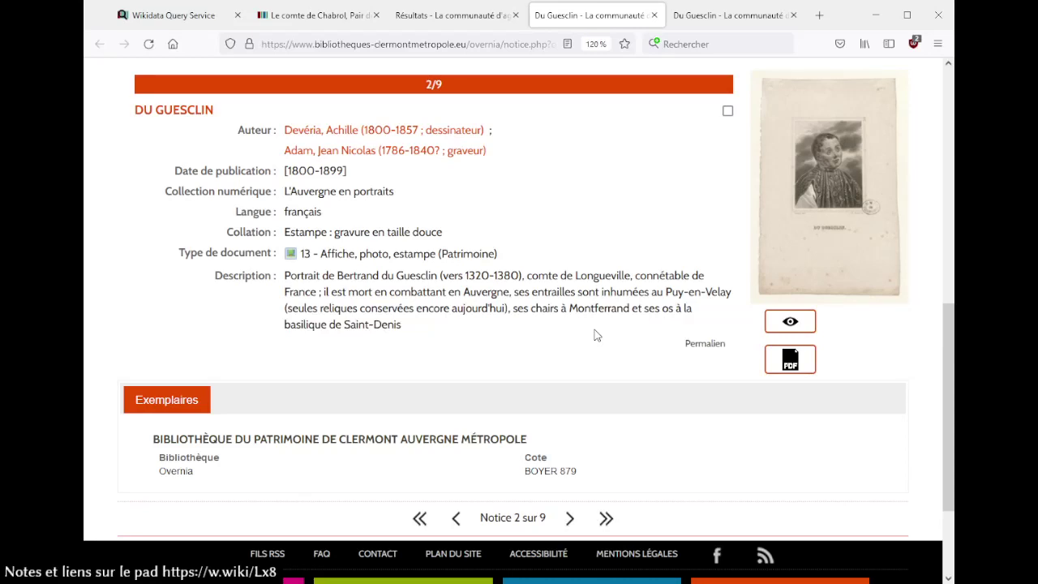
{"action": "key", "text": "ctrl+Tab"}
{"action": "scroll", "coordinate": [596, 335], "scroll_direction": "down", "scroll_amount": 2}
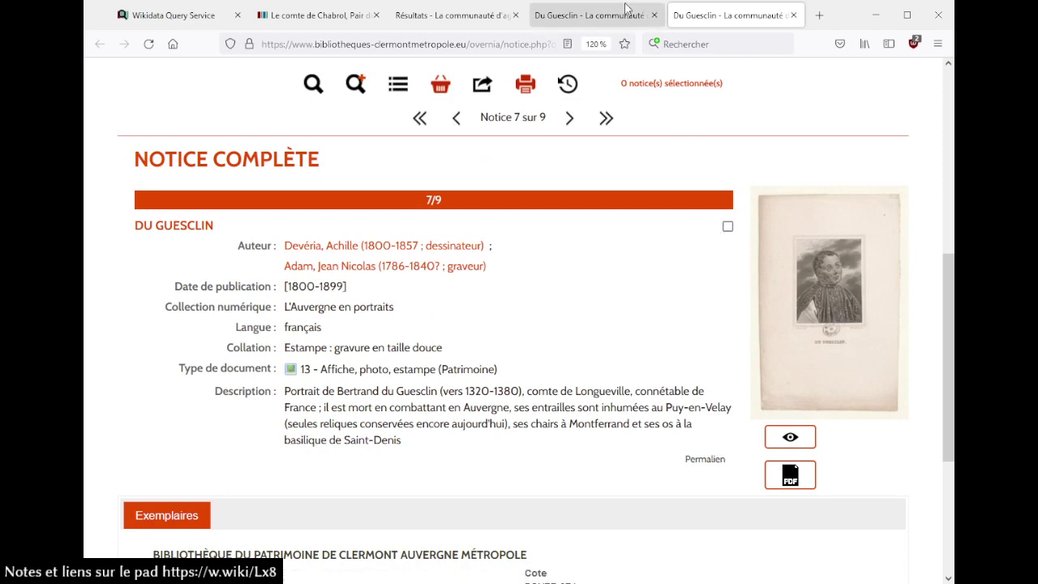
{"action": "left_click", "coordinate": [553, 6]}
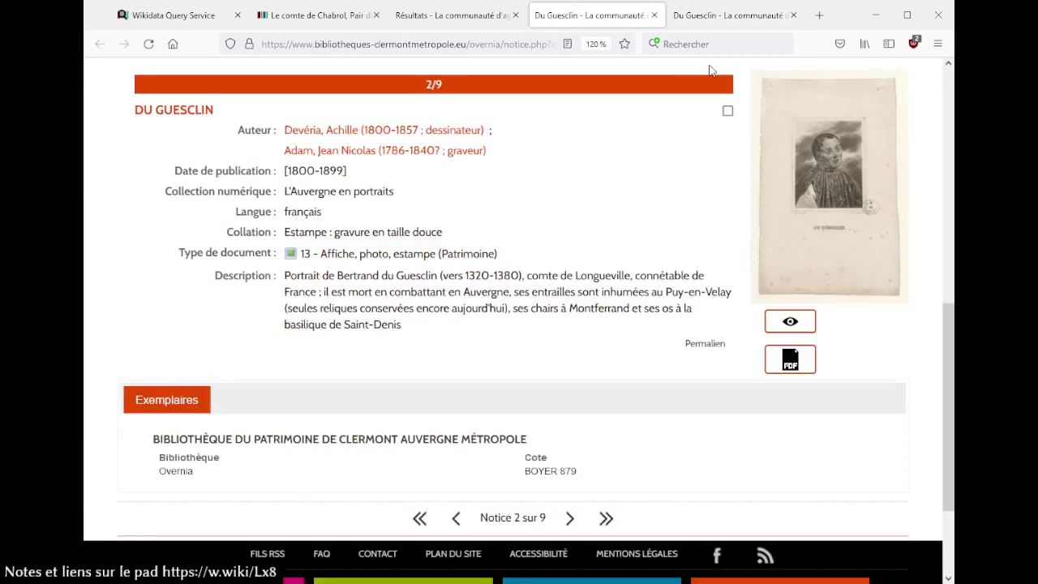
{"action": "left_click", "coordinate": [724, 17]}
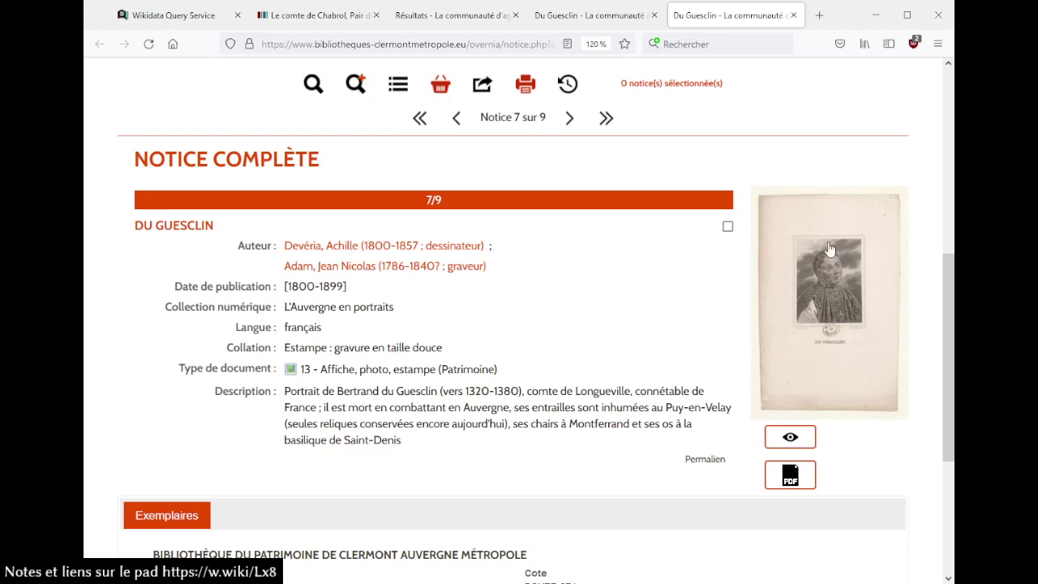
Close the remaining library catalogue tabs and clear the Wikidata search text on the Le comte de Chabrol item
{"action": "left_click", "coordinate": [655, 16]}
{"action": "left_click", "coordinate": [655, 16]}
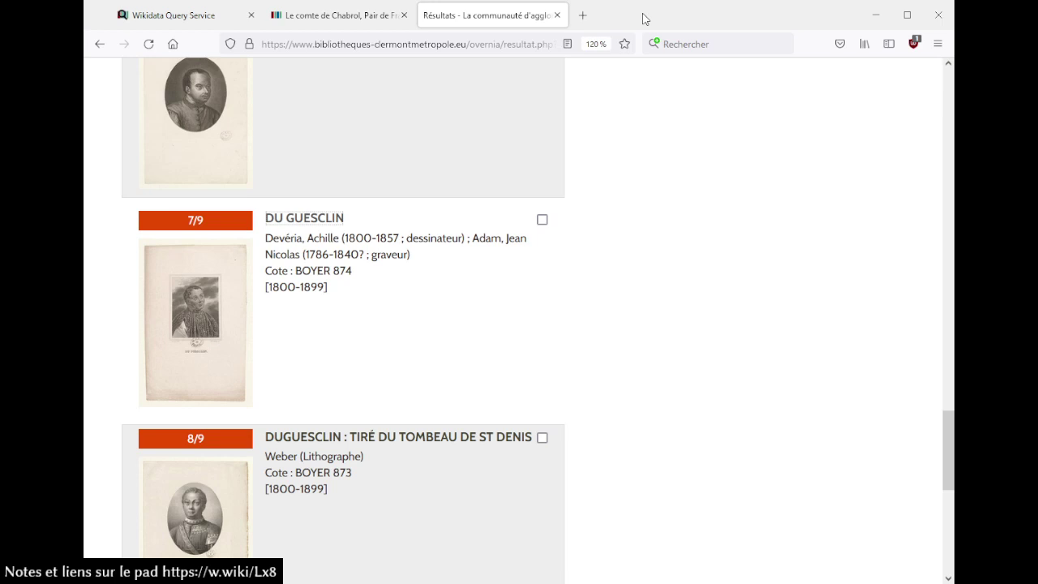
{"action": "left_click", "coordinate": [557, 14]}
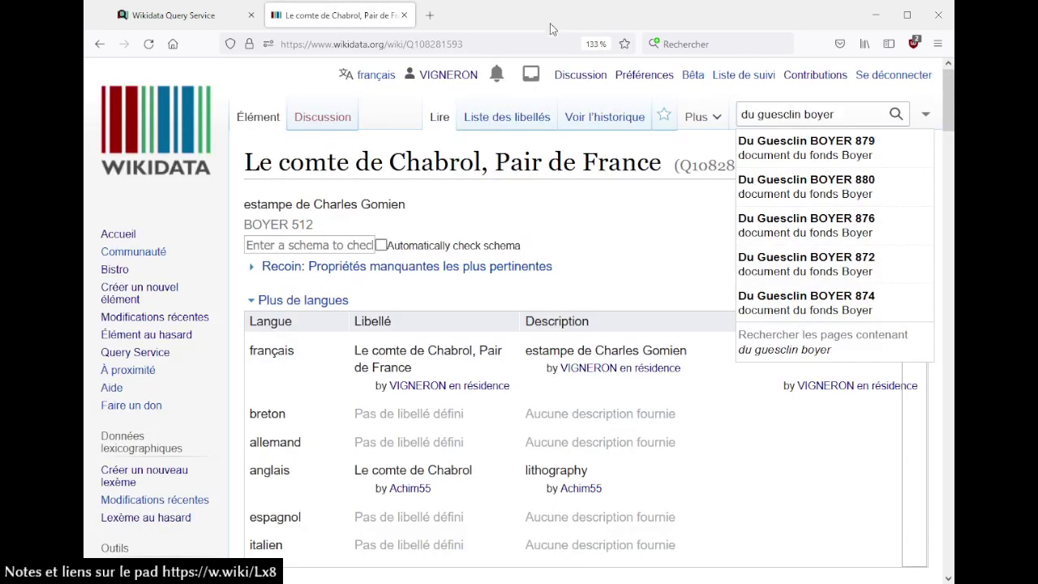
{"action": "left_click", "coordinate": [602, 220]}
{"action": "left_click", "coordinate": [866, 113]}
{"action": "key", "text": "ctrl+a"}
{"action": "key", "text": "BackSpace"}
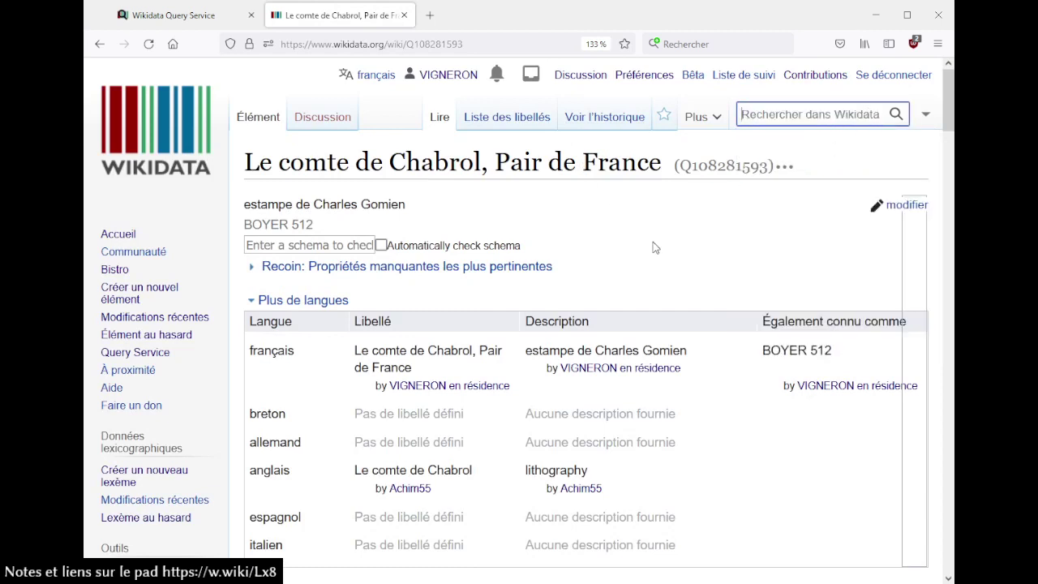
Start a new statement with the property inscription on the Le comte de Chabrol item and discard the draft
{"action": "left_click", "coordinate": [621, 233]}
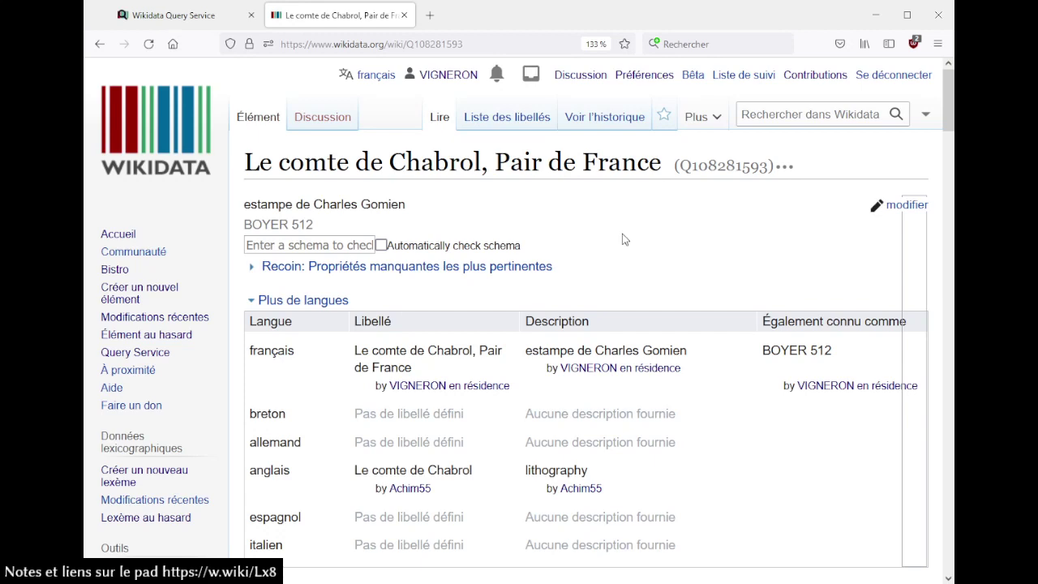
{"action": "scroll", "coordinate": [621, 236], "scroll_direction": "down", "scroll_amount": 5}
{"action": "scroll", "coordinate": [621, 236], "scroll_direction": "down", "scroll_amount": 4}
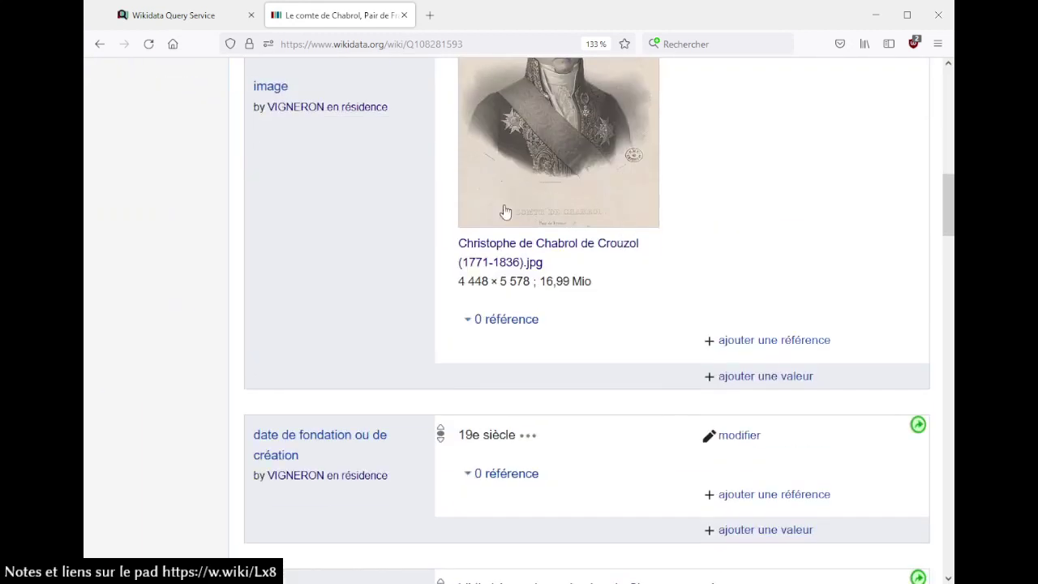
{"action": "scroll", "coordinate": [660, 308], "scroll_direction": "down", "scroll_amount": 7}
{"action": "scroll", "coordinate": [659, 308], "scroll_direction": "down", "scroll_amount": 15}
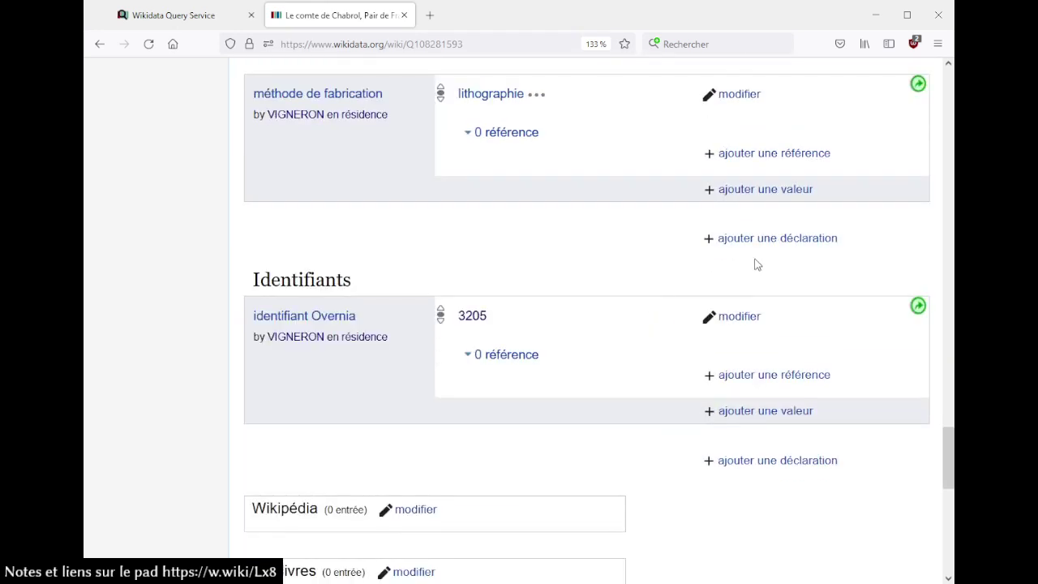
{"action": "left_click", "coordinate": [754, 241]}
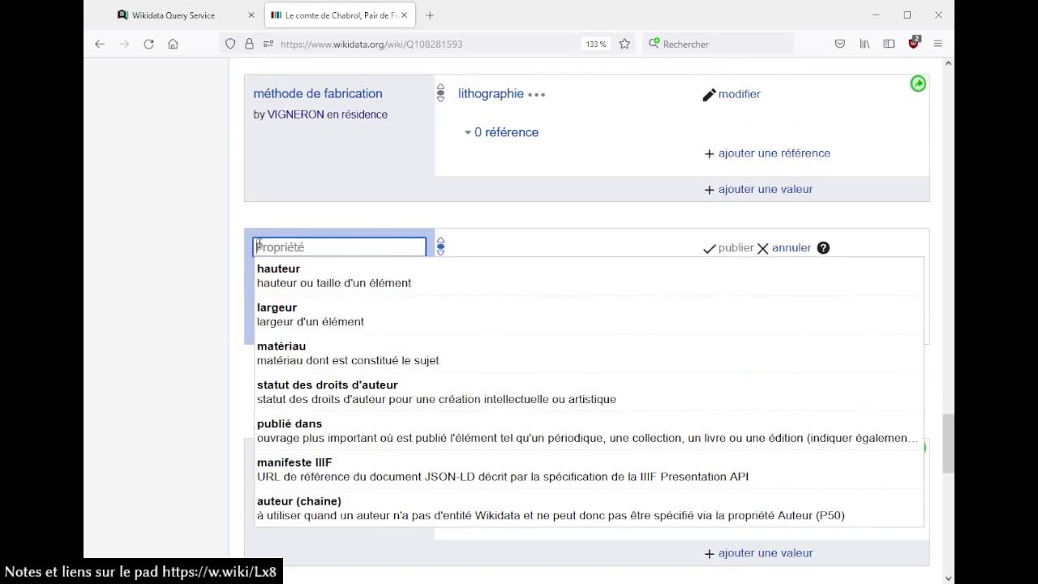
{"action": "type", "text": "inscript"}
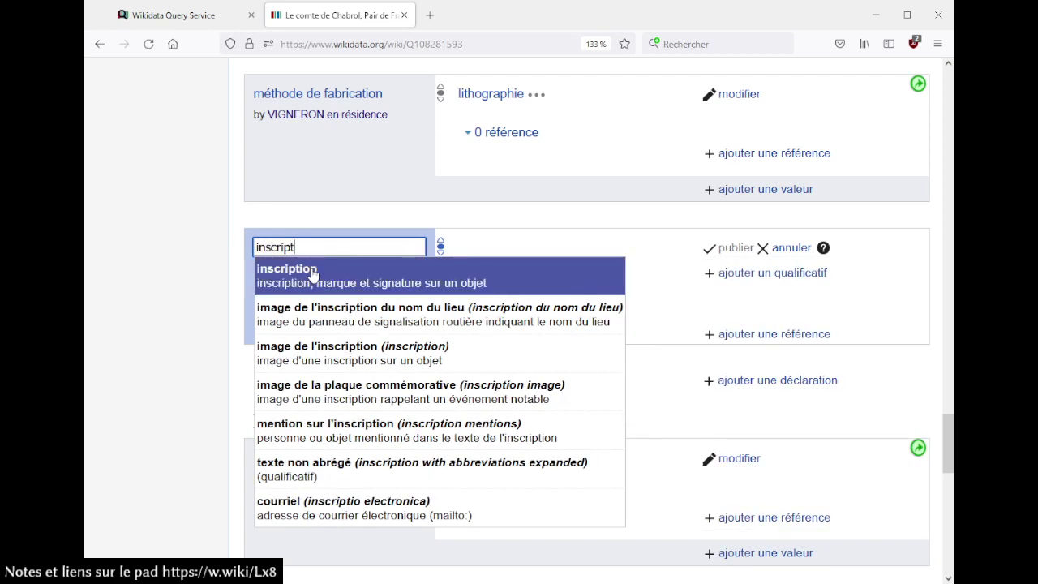
{"action": "left_click", "coordinate": [313, 276]}
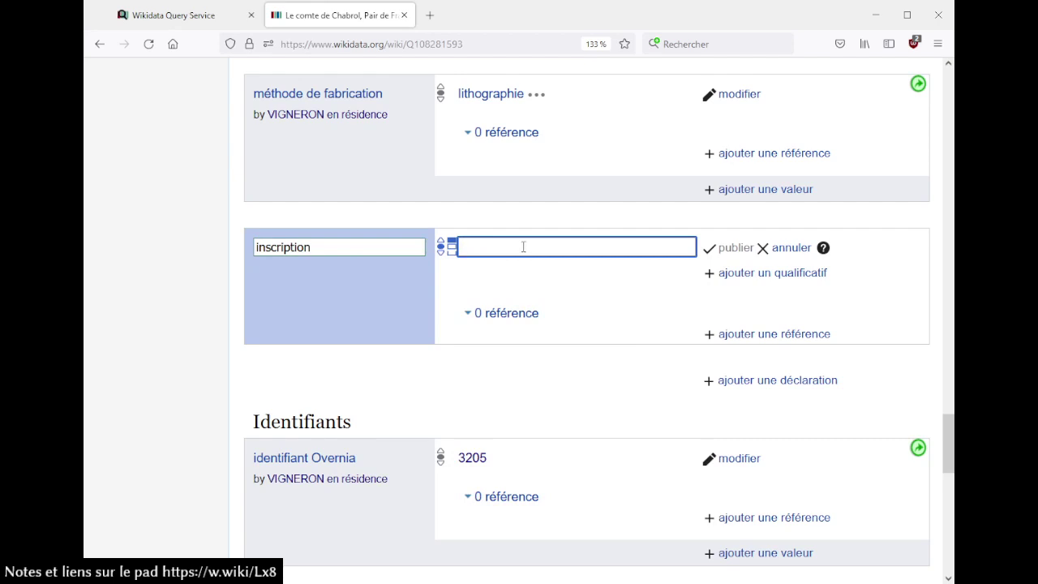
{"action": "left_click", "coordinate": [781, 253]}
Look through the item's existing statements, from the inventory number and collection to the image, place and title
{"action": "scroll", "coordinate": [653, 271], "scroll_direction": "up", "scroll_amount": 15}
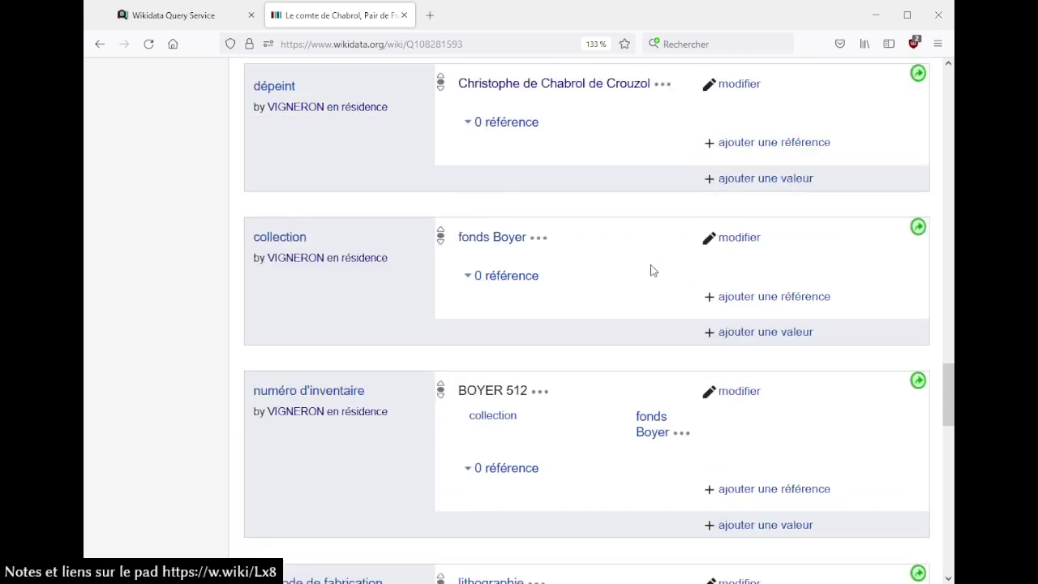
{"action": "scroll", "coordinate": [652, 270], "scroll_direction": "up", "scroll_amount": 1}
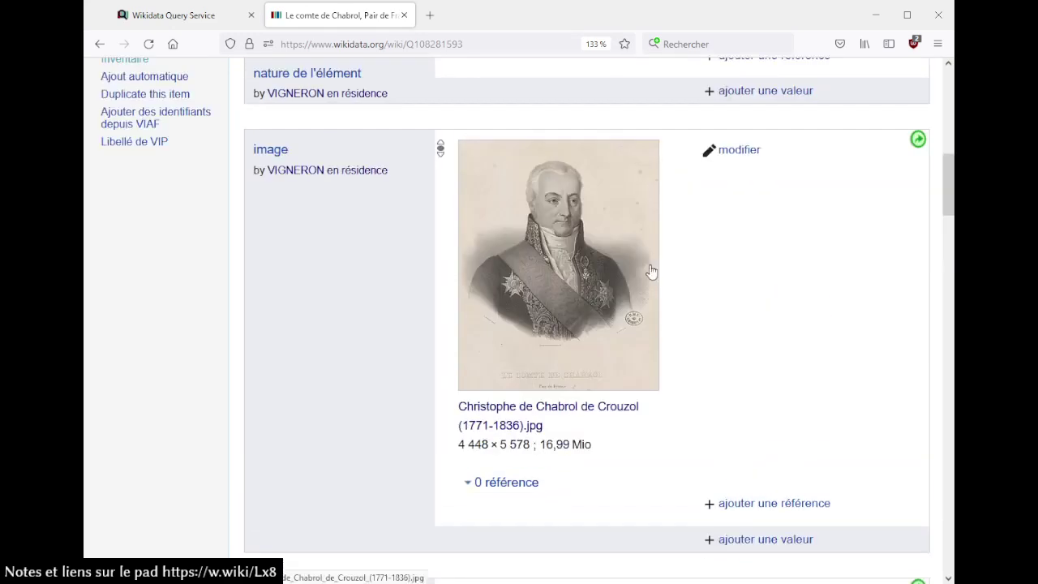
{"action": "scroll", "coordinate": [651, 272], "scroll_direction": "down", "scroll_amount": 1}
{"action": "scroll", "coordinate": [563, 289], "scroll_direction": "down", "scroll_amount": 8}
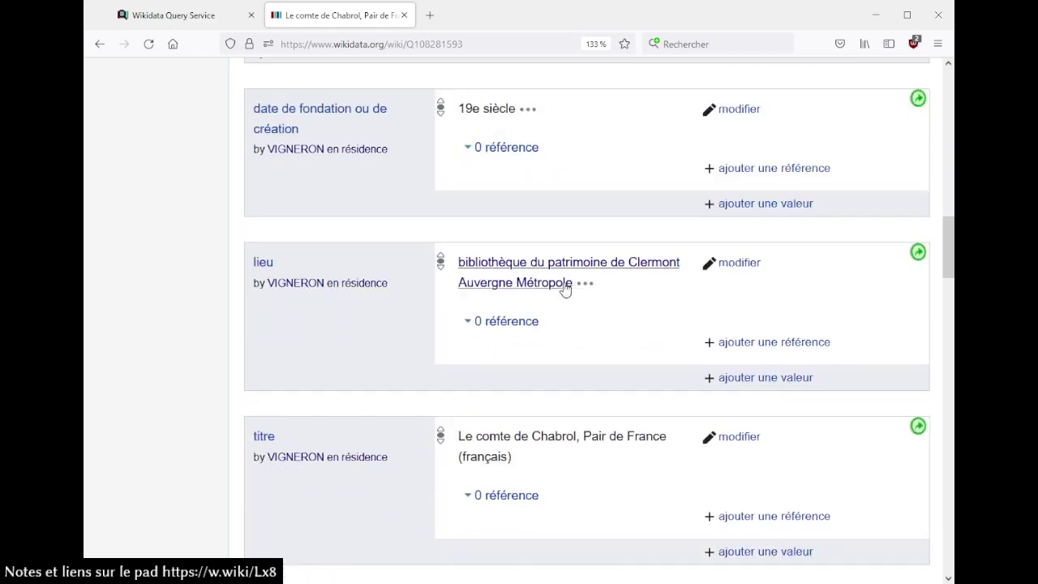
{"action": "scroll", "coordinate": [565, 289], "scroll_direction": "down", "scroll_amount": 3}
{"action": "left_click_drag", "start_coordinate": [458, 273], "coordinate": [702, 276]}
{"action": "left_click", "coordinate": [669, 287]}
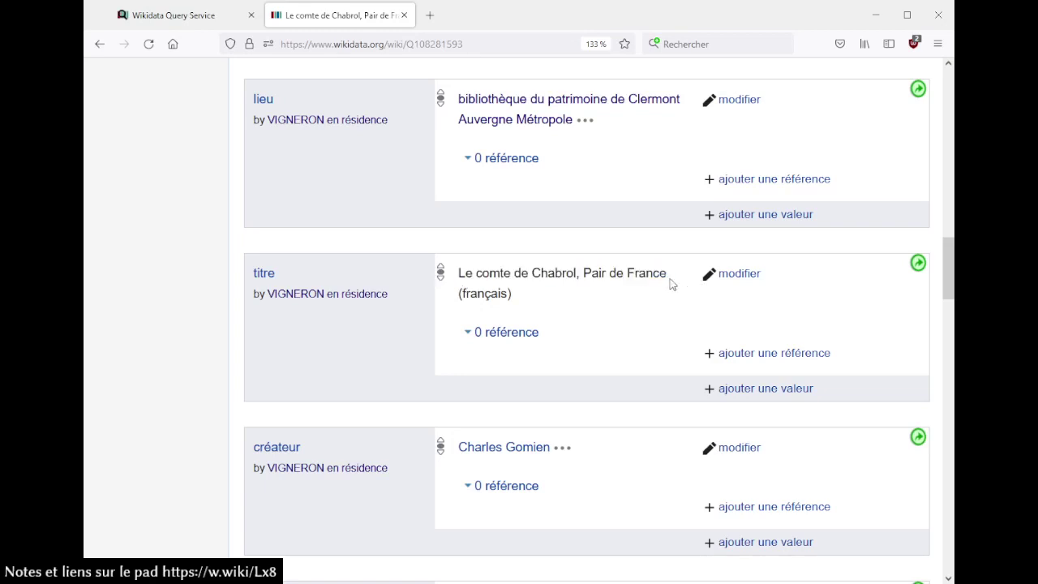
Open the item's portrait full size in a new tab and examine the small signature and printer lines beneath the figure
{"action": "scroll", "coordinate": [670, 285], "scroll_direction": "up", "scroll_amount": 7}
{"action": "scroll", "coordinate": [670, 284], "scroll_direction": "up", "scroll_amount": 5}
{"action": "middle_click", "coordinate": [635, 266]}
{"action": "left_click", "coordinate": [512, 14]}
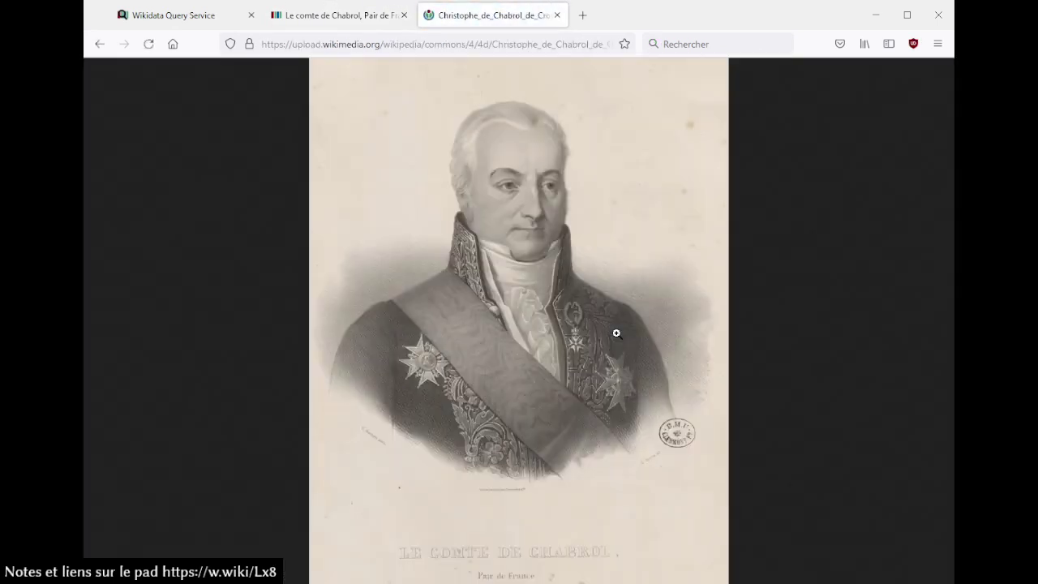
{"action": "left_click", "coordinate": [383, 451]}
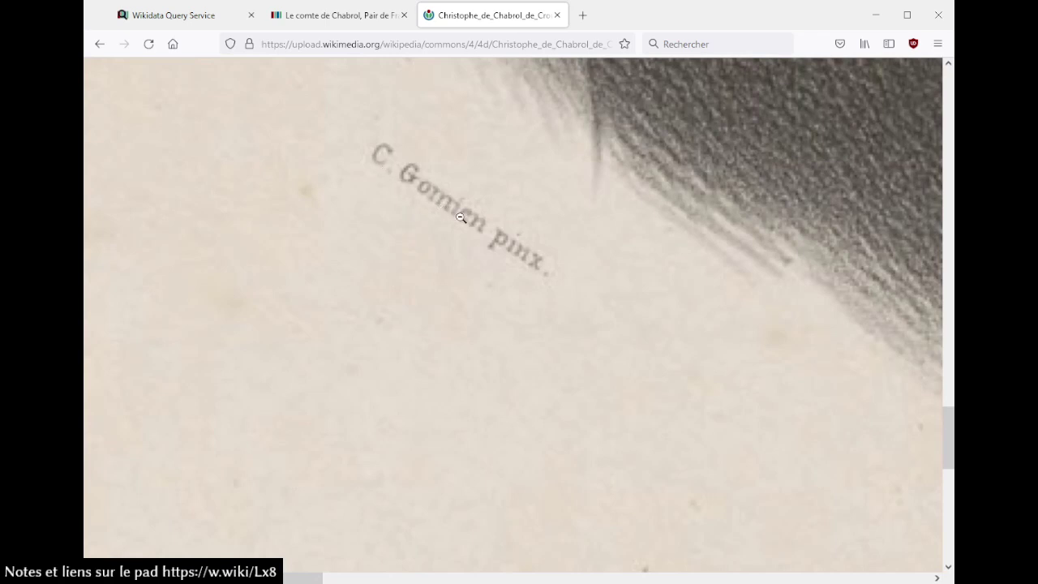
{"action": "left_click", "coordinate": [538, 266]}
{"action": "left_click", "coordinate": [510, 493]}
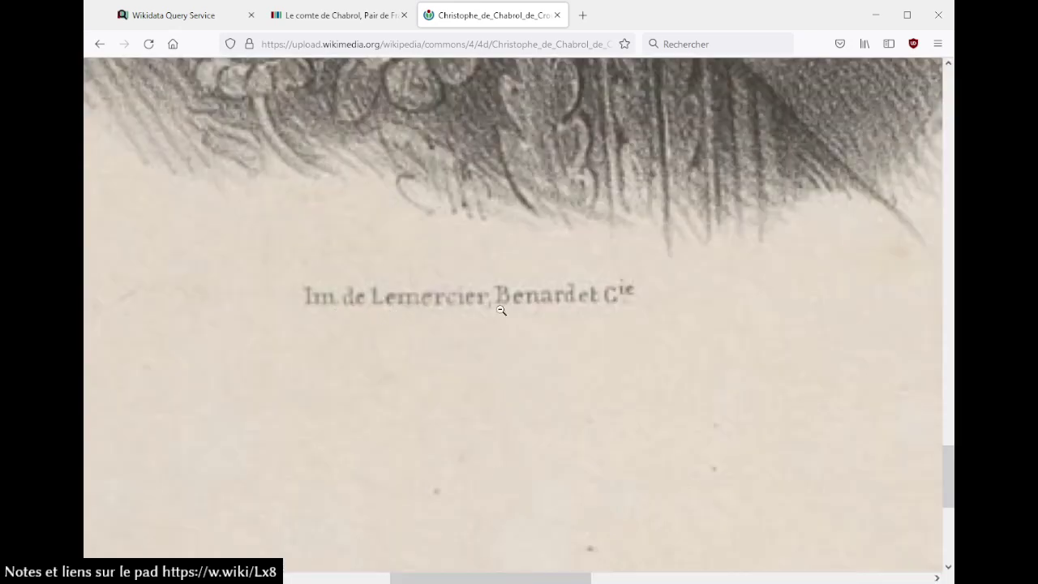
{"action": "left_click", "coordinate": [609, 305]}
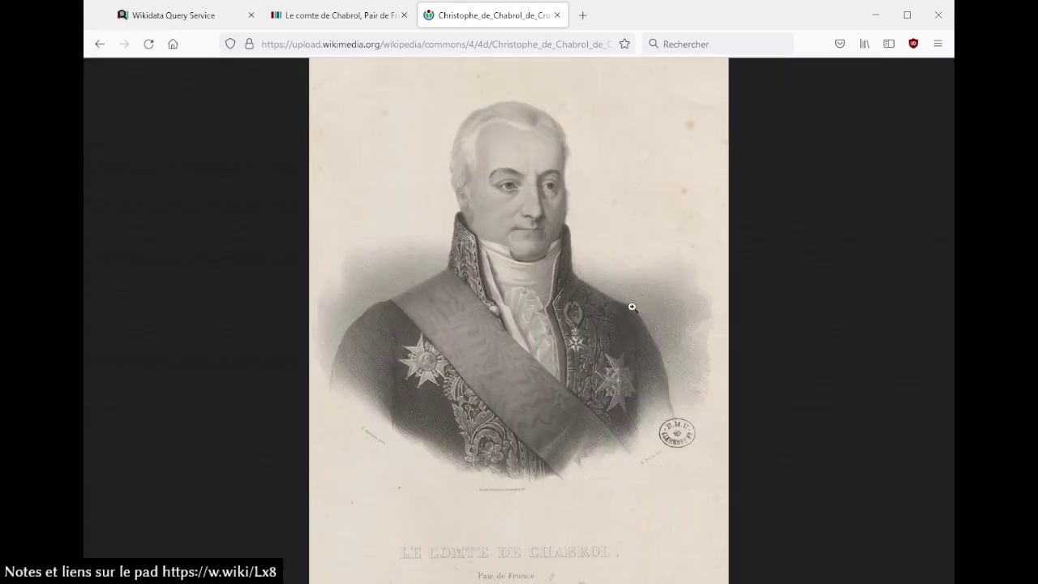
{"action": "left_click", "coordinate": [652, 456]}
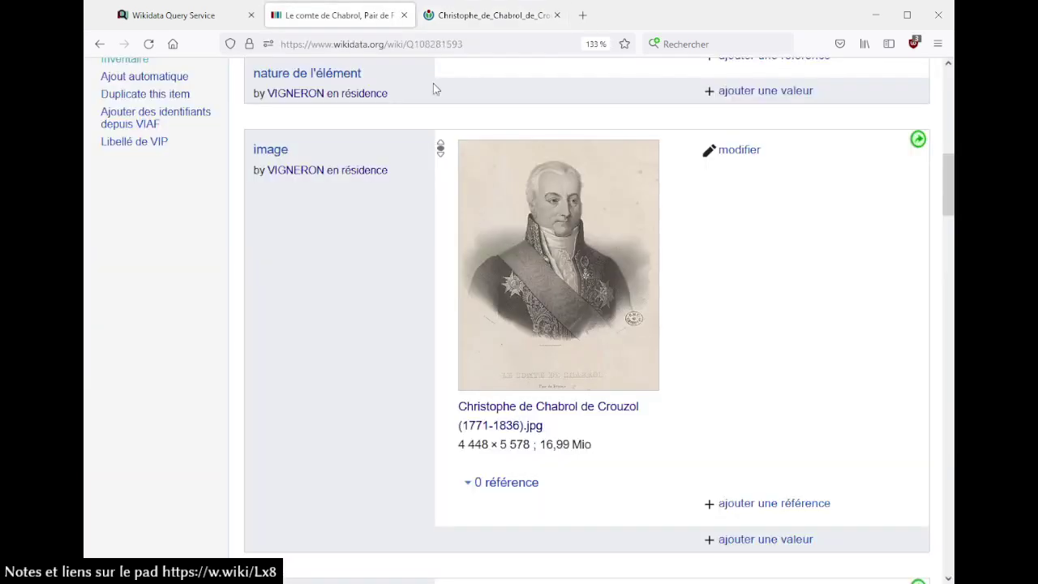
Open the Overnia notice 3205 from the Wikidata item in a new tab and read its authors, publisher, date and call number
{"action": "left_click", "coordinate": [391, 16]}
{"action": "key", "text": "End"}
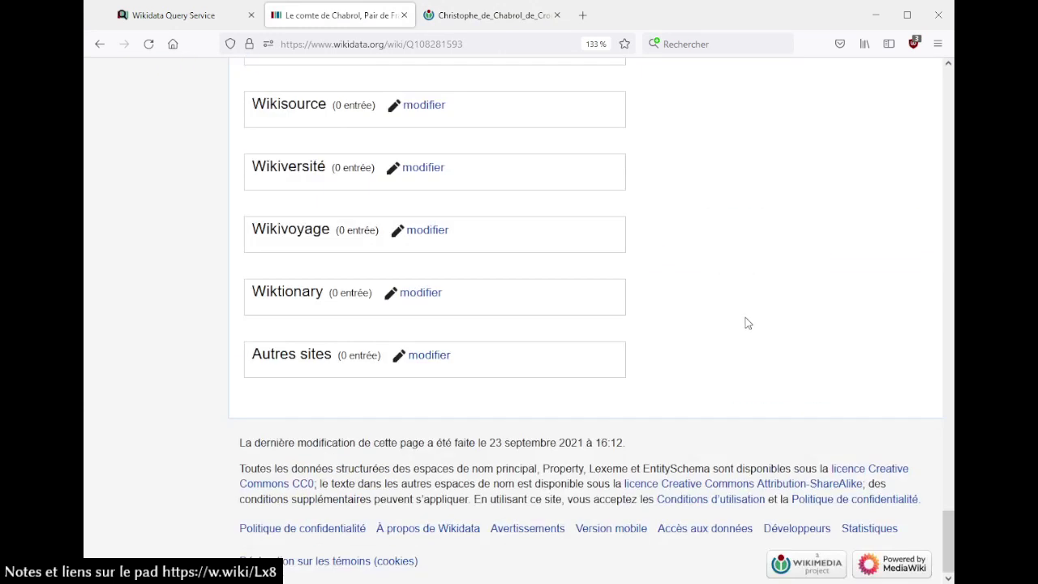
{"action": "scroll", "coordinate": [745, 322], "scroll_direction": "up", "scroll_amount": 7}
{"action": "middle_click", "coordinate": [480, 235]}
{"action": "left_click", "coordinate": [463, 17]}
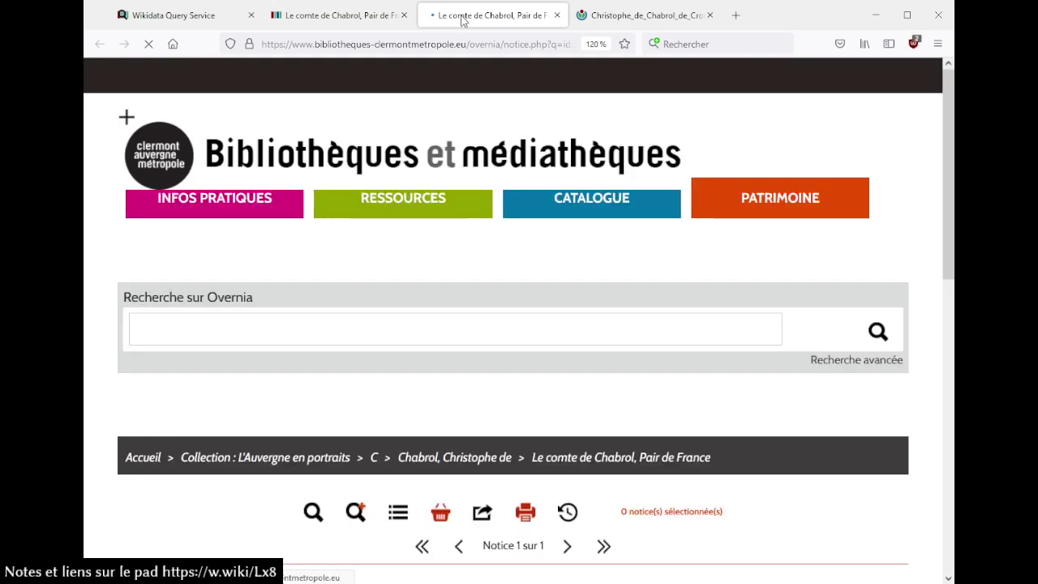
{"action": "scroll", "coordinate": [581, 342], "scroll_direction": "down", "scroll_amount": 5}
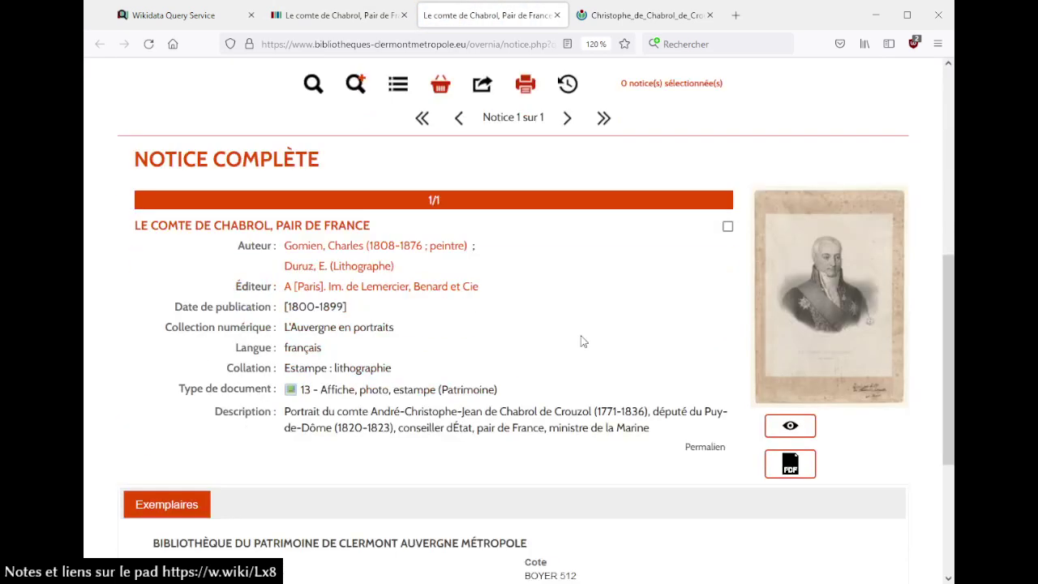
{"action": "scroll", "coordinate": [580, 341], "scroll_direction": "down", "scroll_amount": 2}
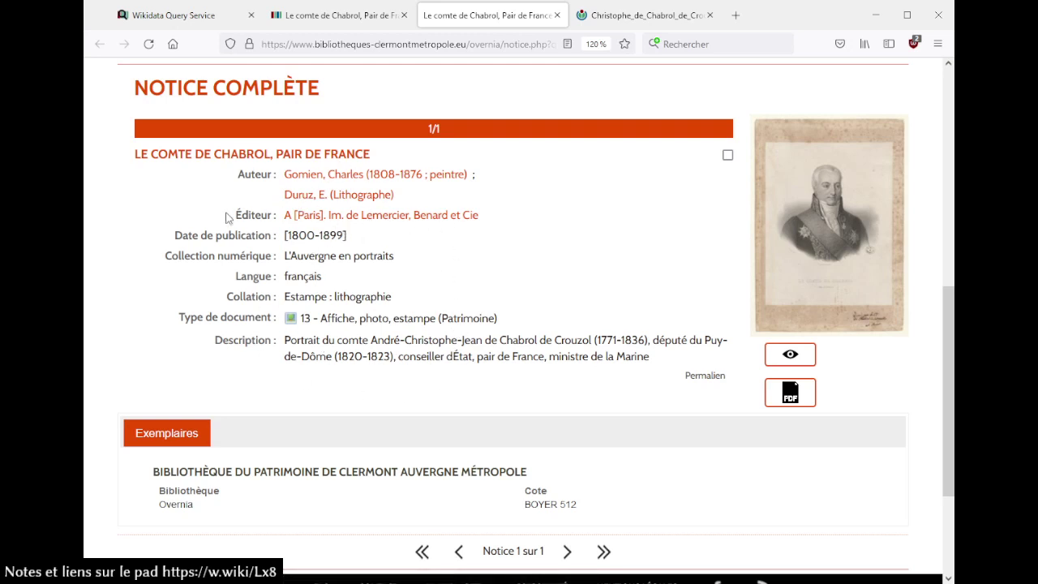
Check the full-size portrait once more, and close the Overnia notice and portrait tabs
{"action": "left_click", "coordinate": [624, 15]}
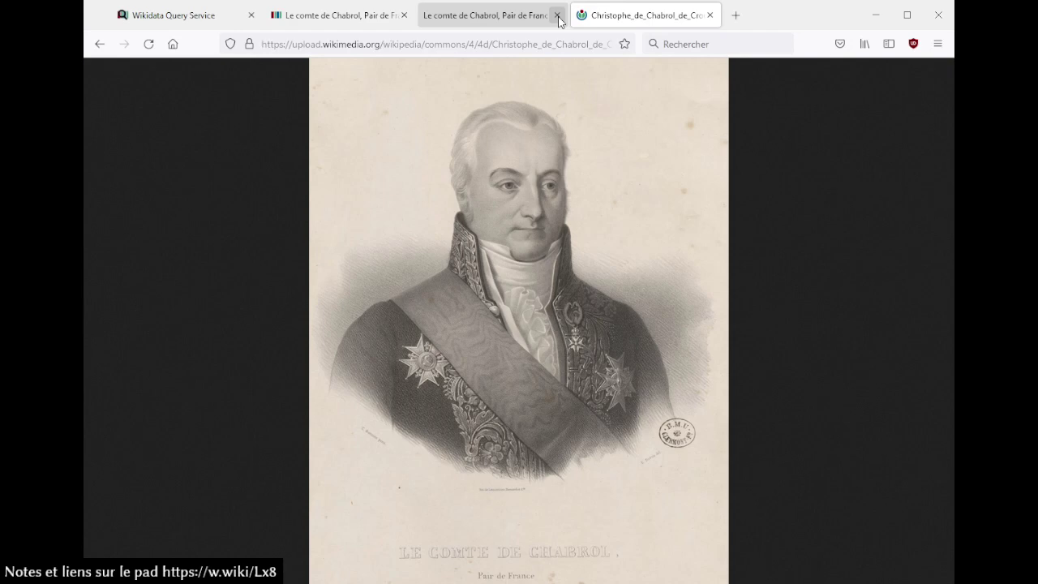
{"action": "left_click", "coordinate": [557, 15]}
{"action": "left_click", "coordinate": [557, 15]}
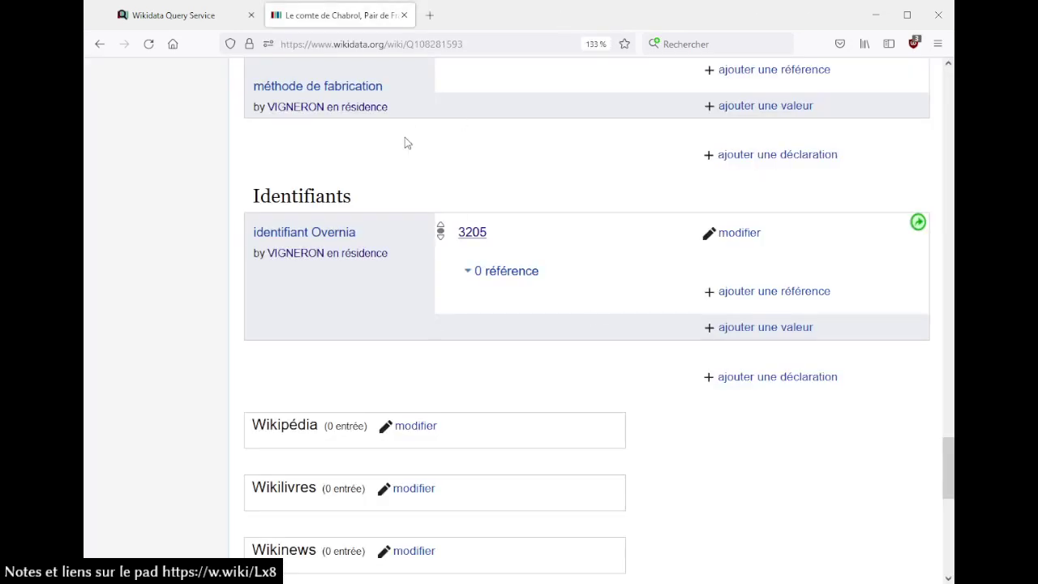
{"action": "left_click", "coordinate": [783, 162]}
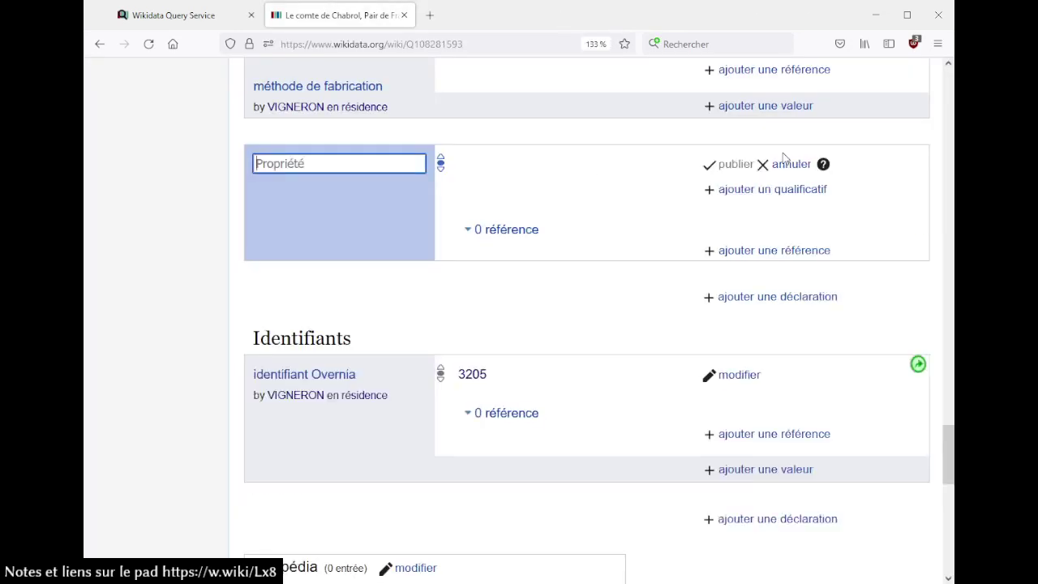
{"action": "left_click", "coordinate": [789, 171]}
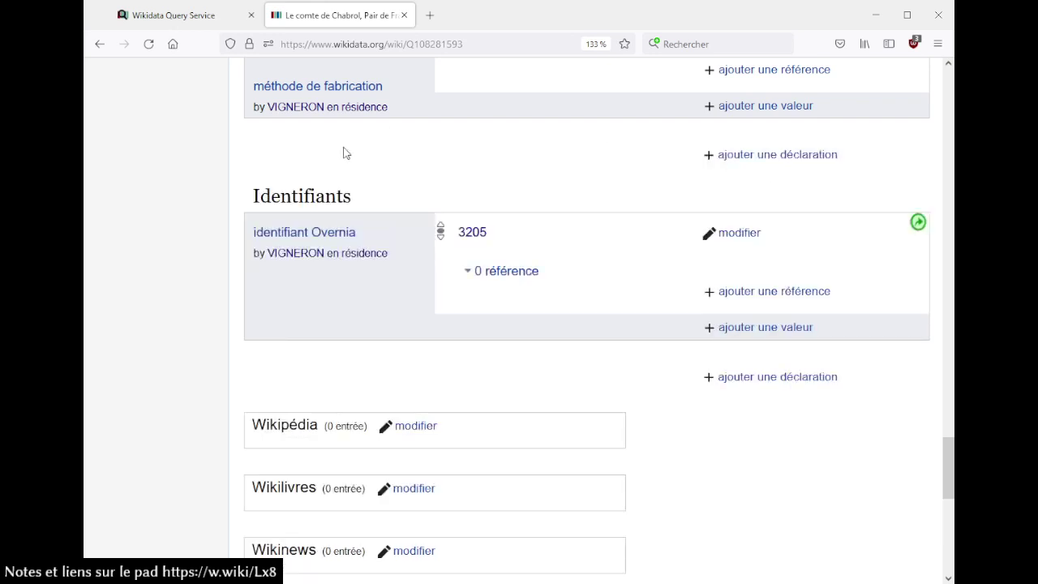
{"action": "left_click", "coordinate": [743, 158]}
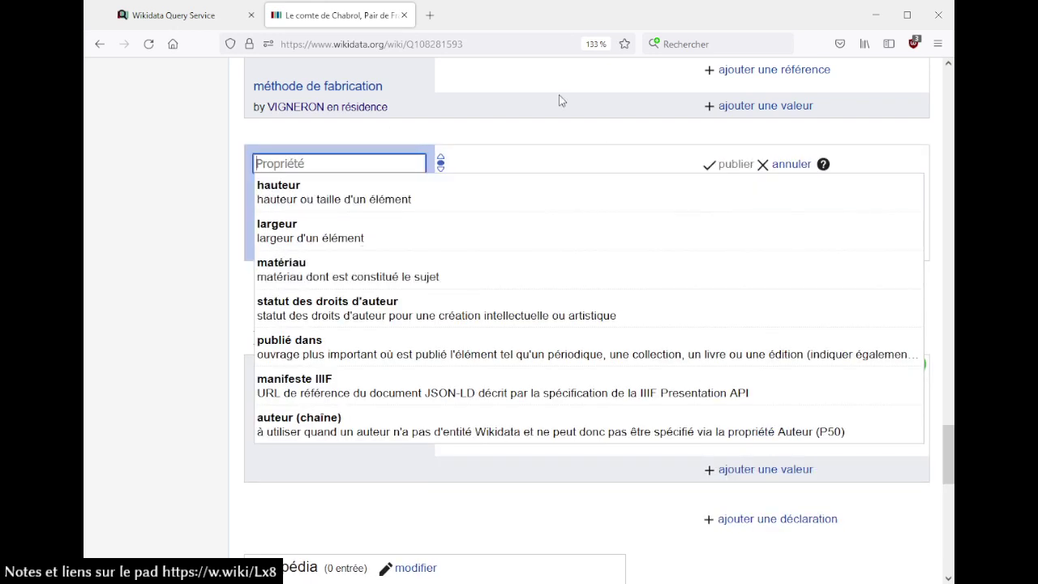
{"action": "left_click", "coordinate": [560, 79]}
{"action": "left_click", "coordinate": [781, 164]}
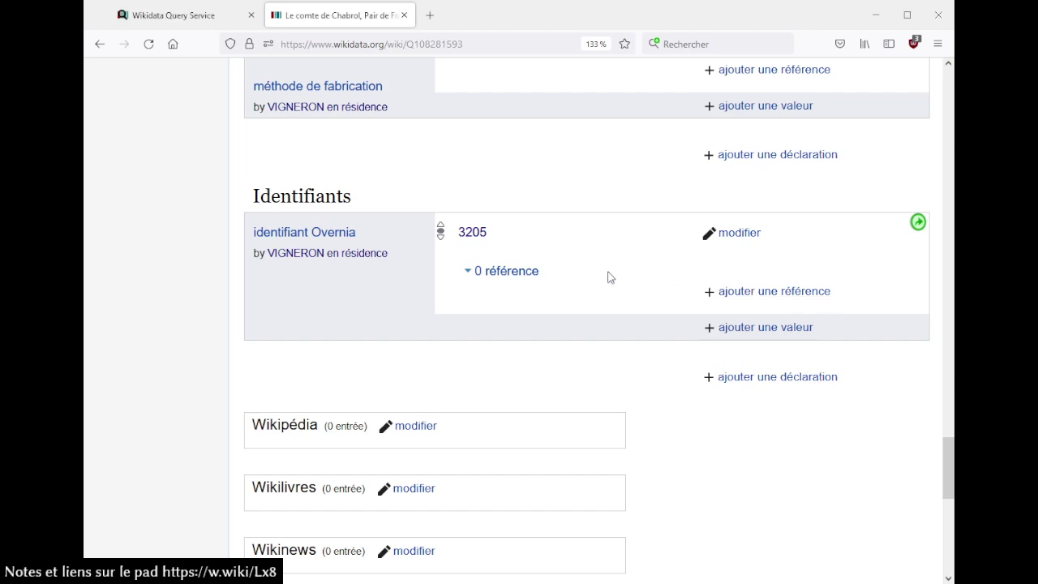
{"action": "scroll", "coordinate": [611, 276], "scroll_direction": "up", "scroll_amount": 10}
{"action": "scroll", "coordinate": [612, 277], "scroll_direction": "up", "scroll_amount": 15}
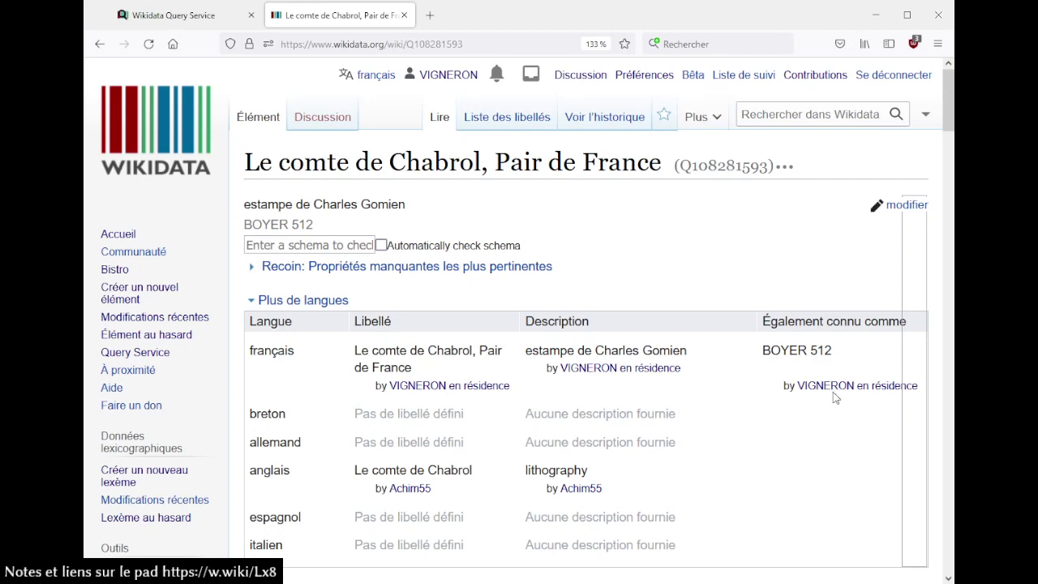
{"action": "scroll", "coordinate": [835, 383], "scroll_direction": "down", "scroll_amount": 10}
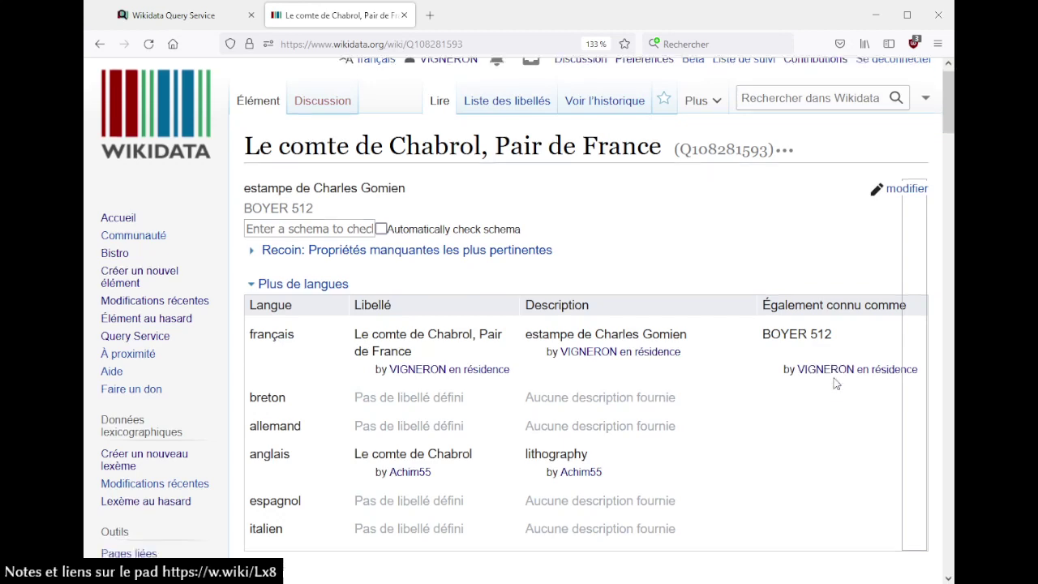
{"action": "scroll", "coordinate": [816, 377], "scroll_direction": "up", "scroll_amount": 2}
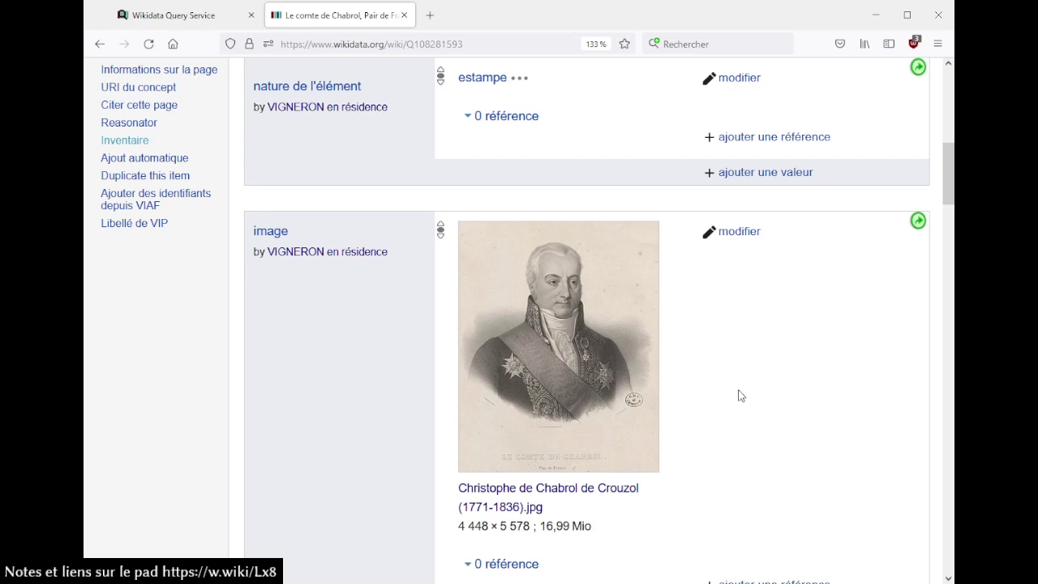
Search Wikidata for P:P2677 in a separate tab and open the property page "position relative dans l'image"
{"action": "key", "text": "Home"}
{"action": "left_click", "coordinate": [811, 114]}
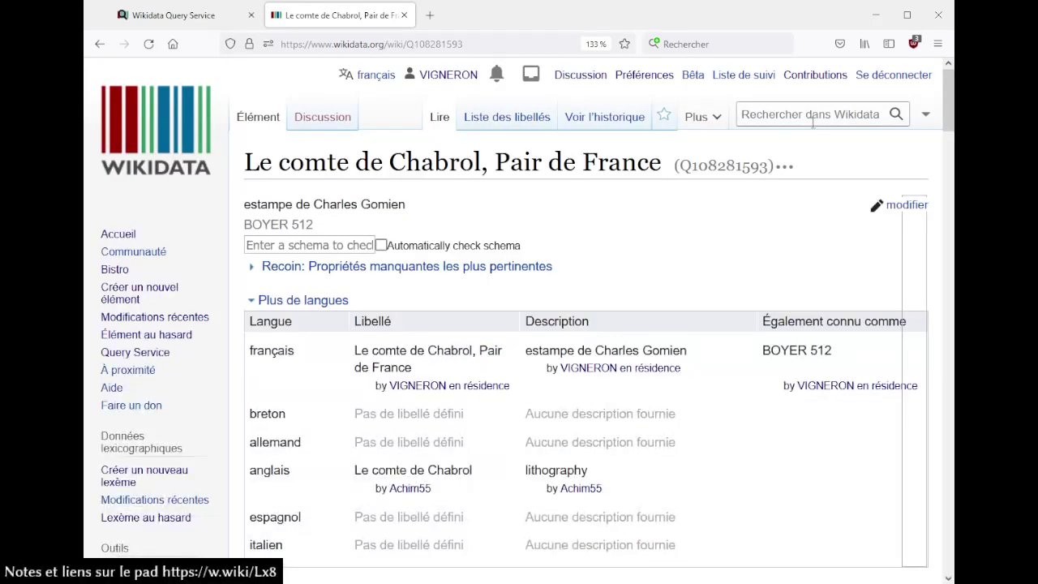
{"action": "type", "text": "Pl"}
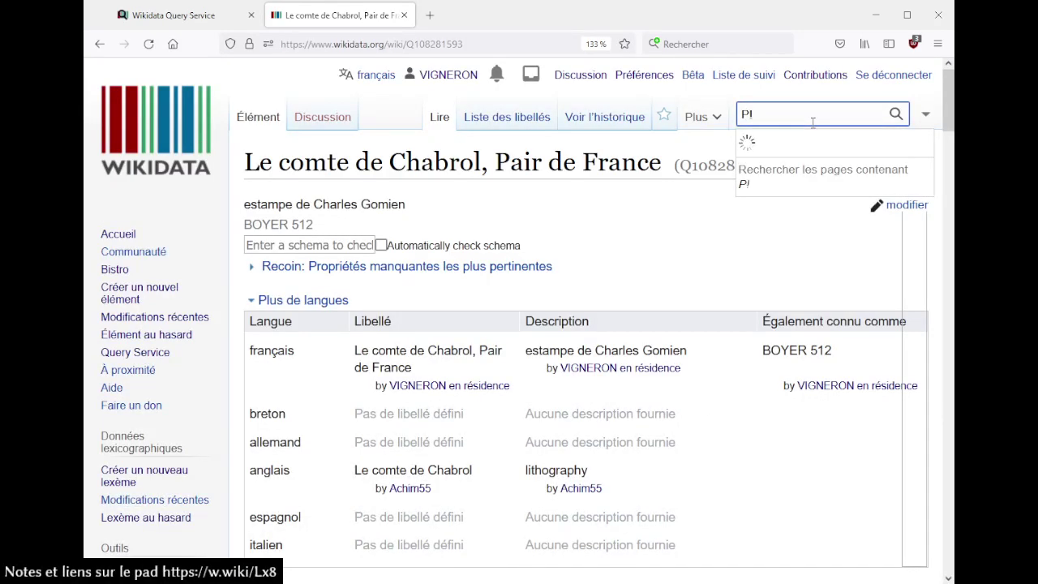
{"action": "type", "text": "!"}
{"action": "key", "text": "BackSpace"}
{"action": "type", "text": ":P2677"}
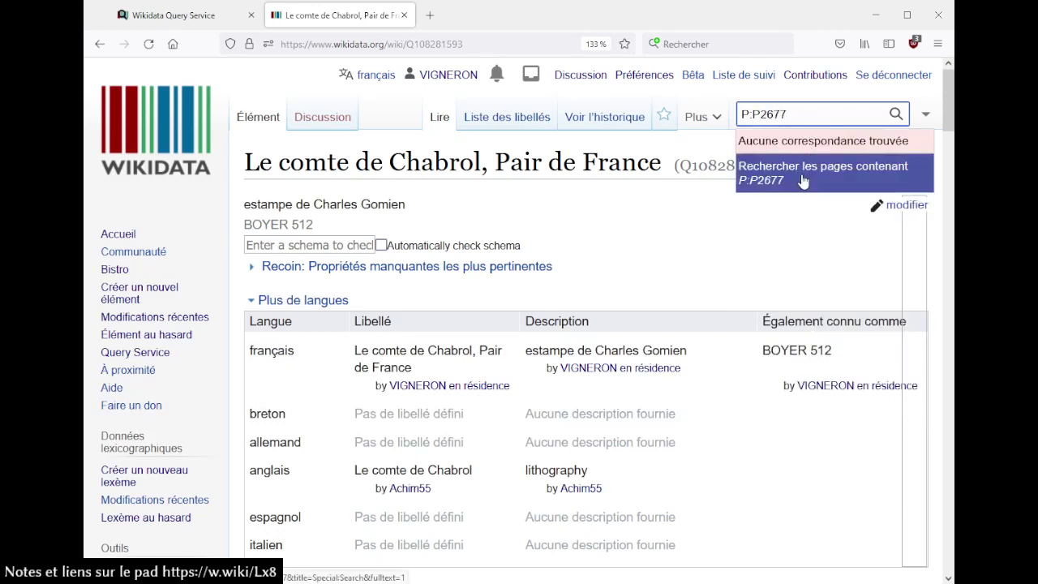
{"action": "middle_click", "coordinate": [803, 180]}
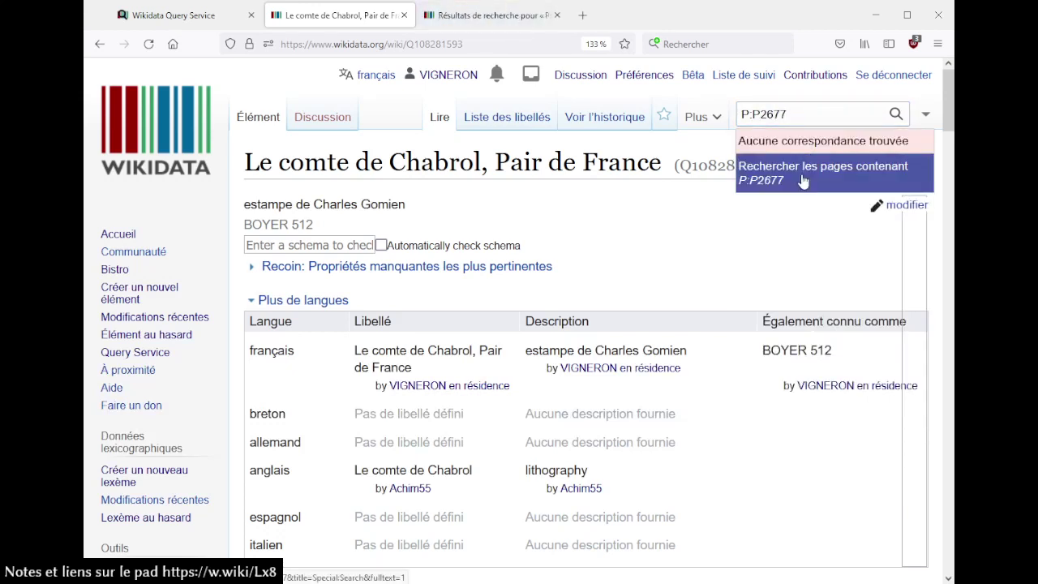
{"action": "key", "text": "ctrl+Tab"}
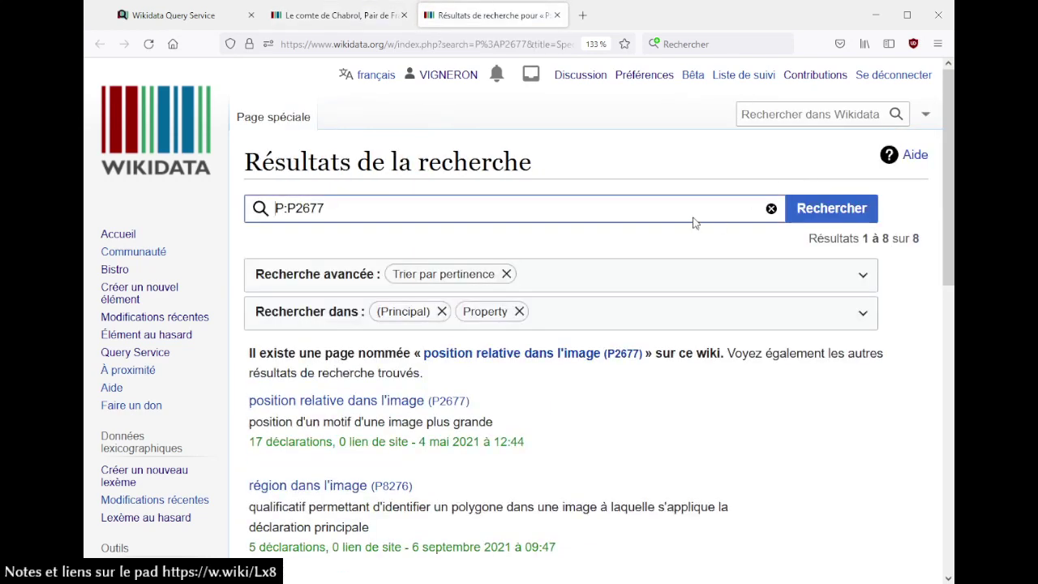
{"action": "scroll", "coordinate": [463, 221], "scroll_direction": "down", "scroll_amount": 3}
{"action": "left_click", "coordinate": [443, 236]}
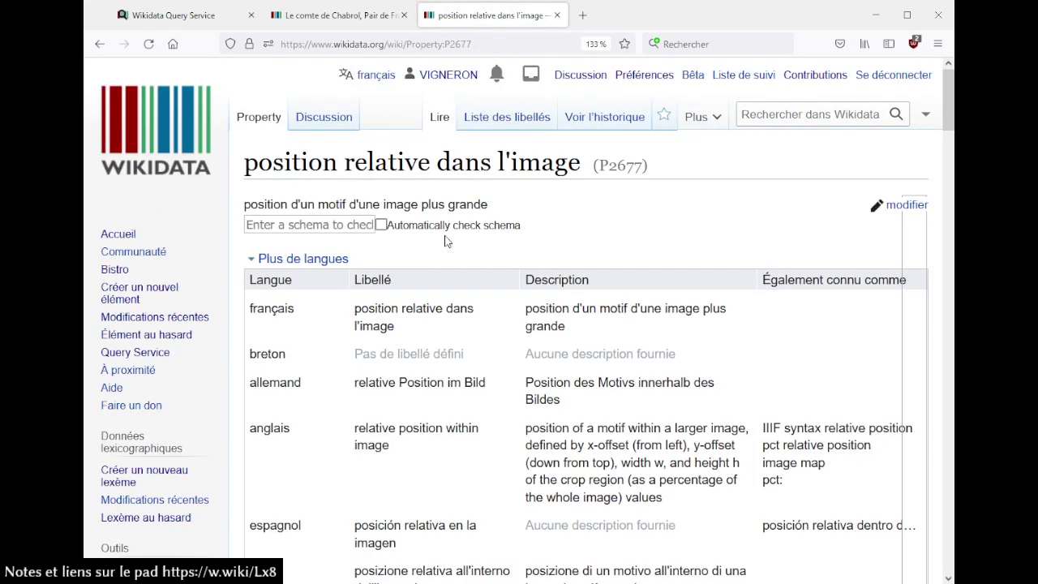
Search the web in a new tab for the National Library of Wales Wikimedian's full name plus "llyfredegel"
{"action": "key", "text": "ctrl+t"}
{"action": "type", "text": "jason evans"}
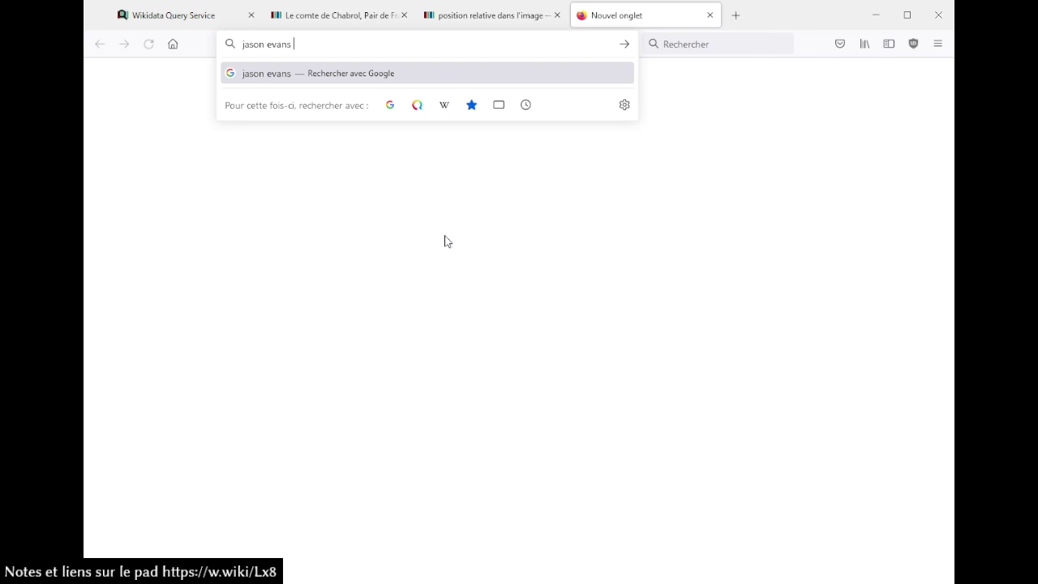
{"action": "type", "text": " llyfredge"}
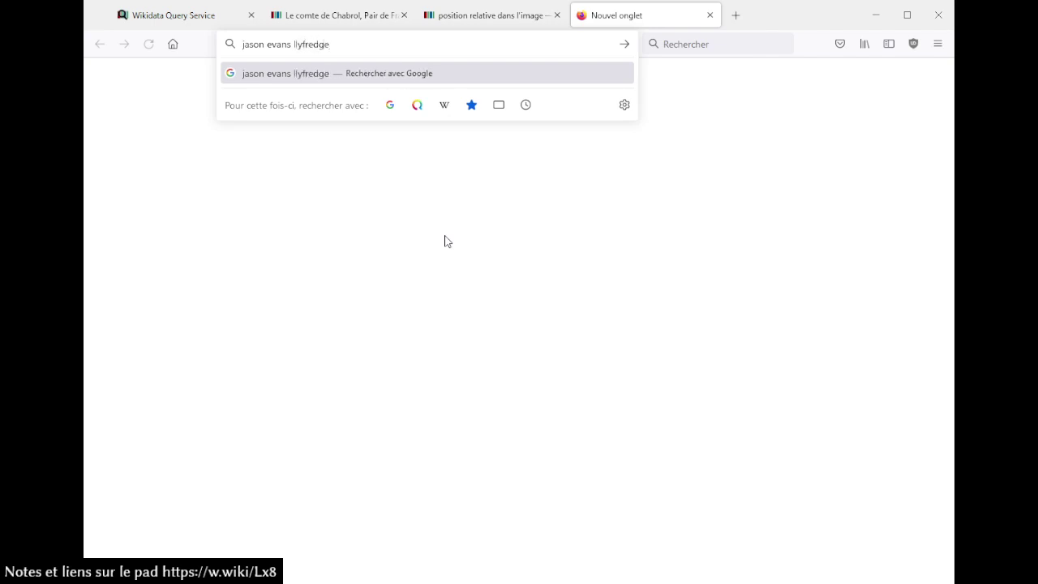
{"action": "key", "text": "BackSpace"}
{"action": "key", "text": "BackSpace"}
{"action": "type", "text": "egel"}
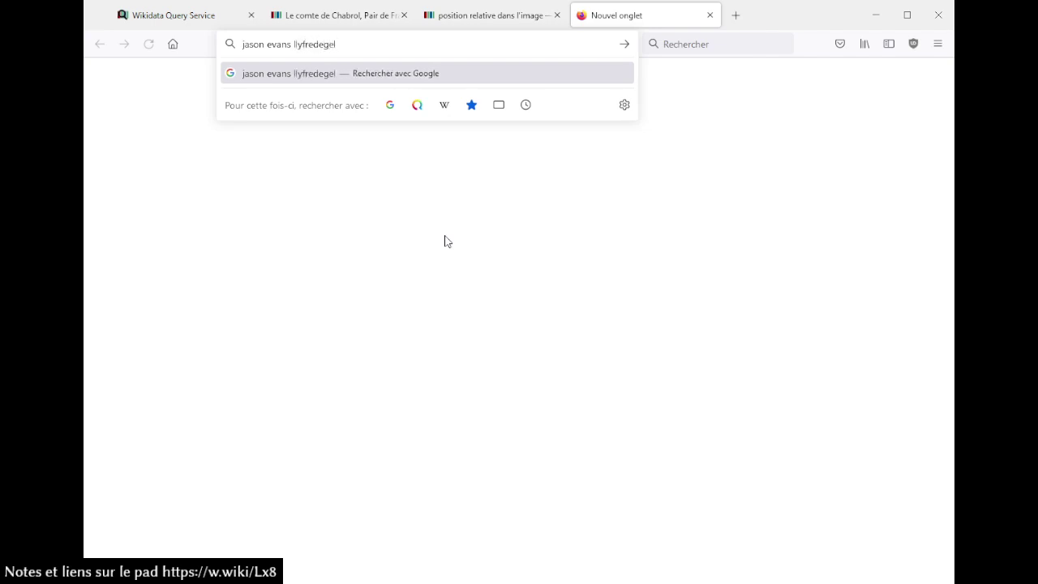
{"action": "key", "text": "Return"}
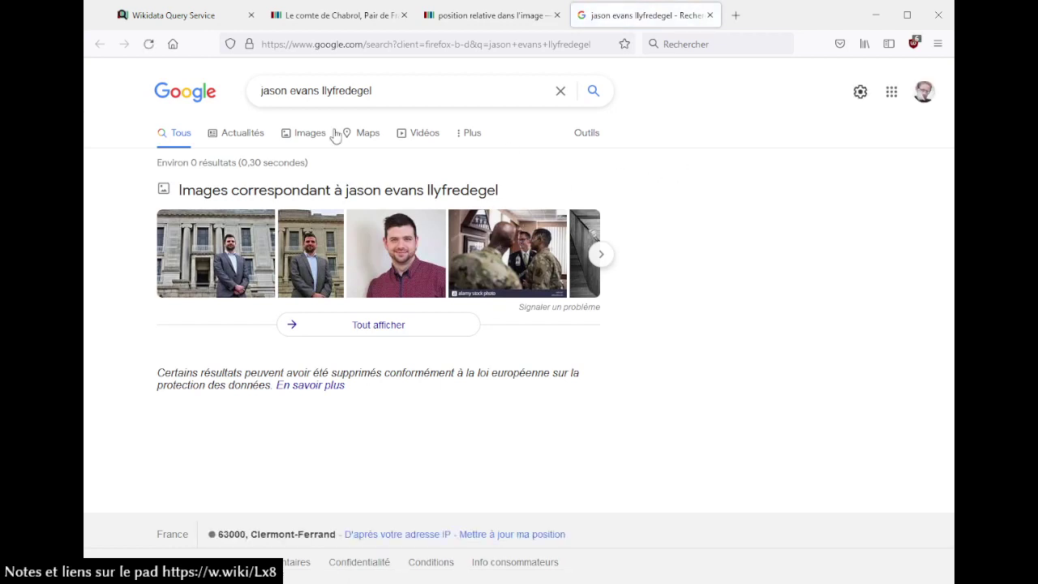
Refine the web search to the Wikimedian's name plus "national library" and open the matching Twitter profile
{"action": "double_click", "coordinate": [377, 85]}
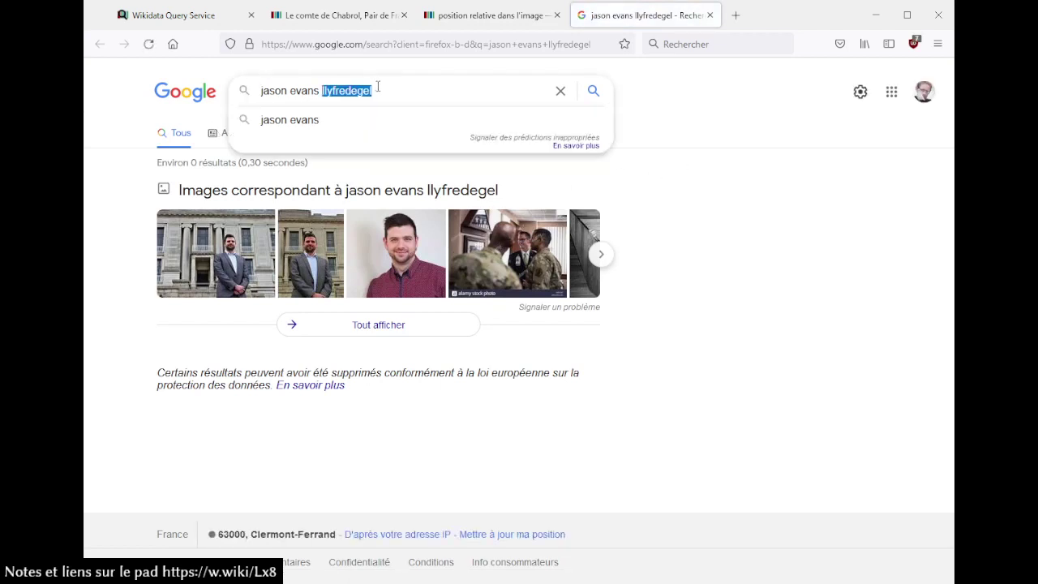
{"action": "type", "text": "national"}
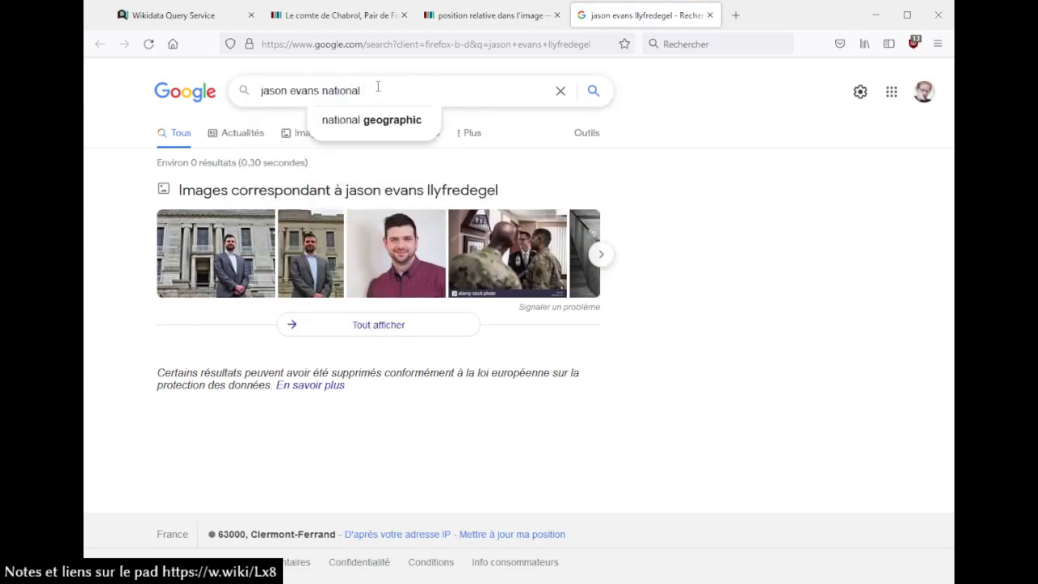
{"action": "type", "text": " library"}
{"action": "key", "text": "Return"}
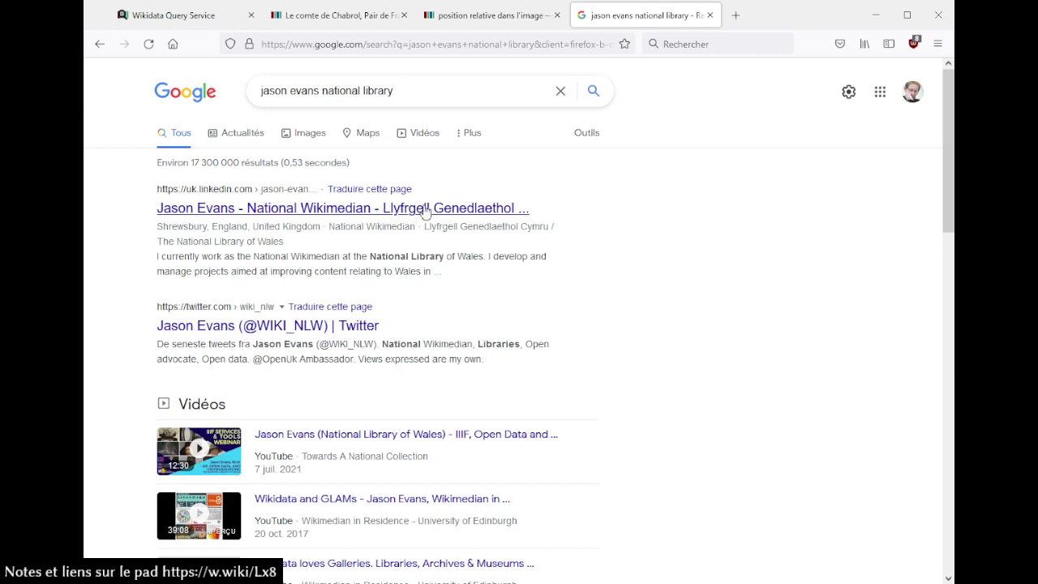
{"action": "left_click", "coordinate": [306, 329]}
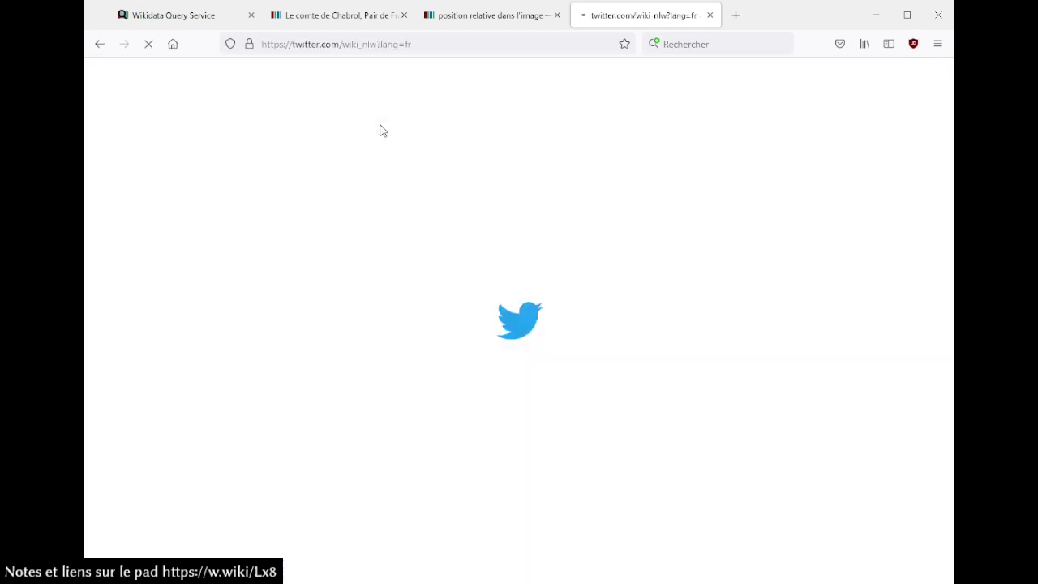
Remove the language parameter from the Twitter profile's address and select the shortened address
{"action": "double_click", "coordinate": [389, 43]}
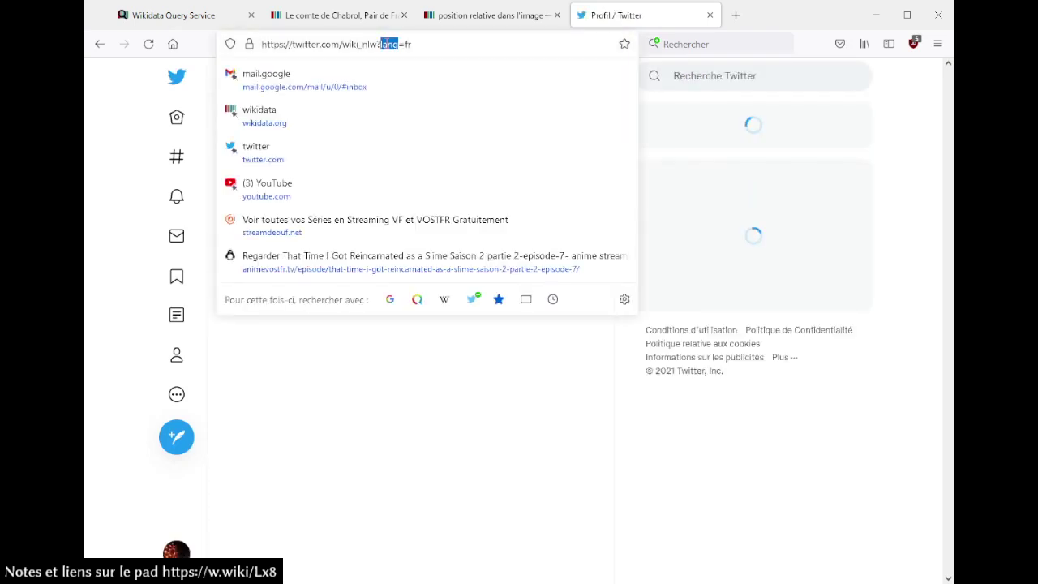
{"action": "key", "text": "shift+End"}
{"action": "key", "text": "BackSpace"}
{"action": "key", "text": "BackSpace"}
{"action": "key", "text": "ctrl+a"}
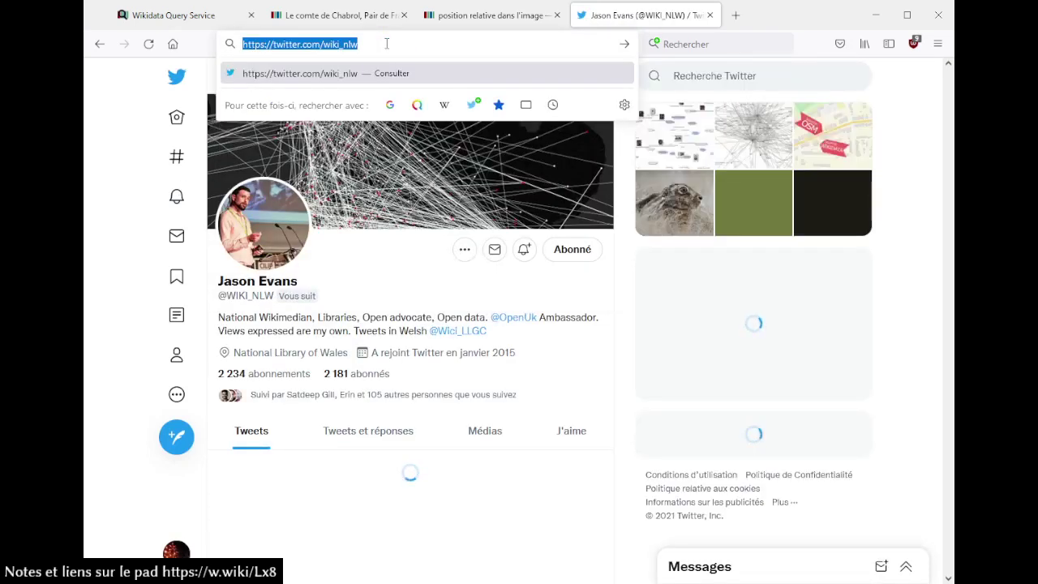
{"action": "key", "text": "Escape"}
{"action": "left_click", "coordinate": [157, 255]}
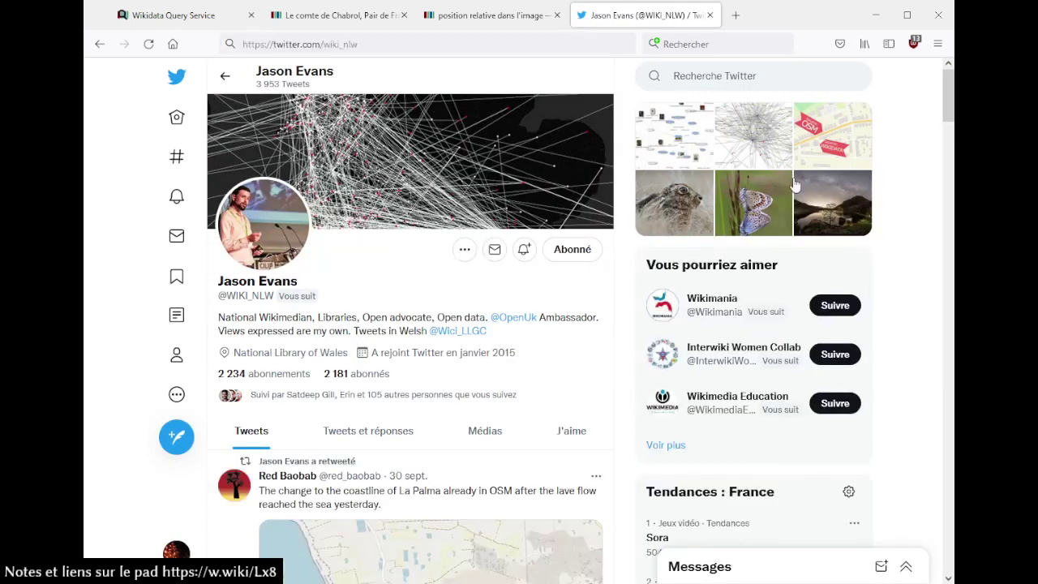
View the profile's network graph images enlarged, close the viewer, and highlight part of the profile's description
{"action": "left_click", "coordinate": [673, 131]}
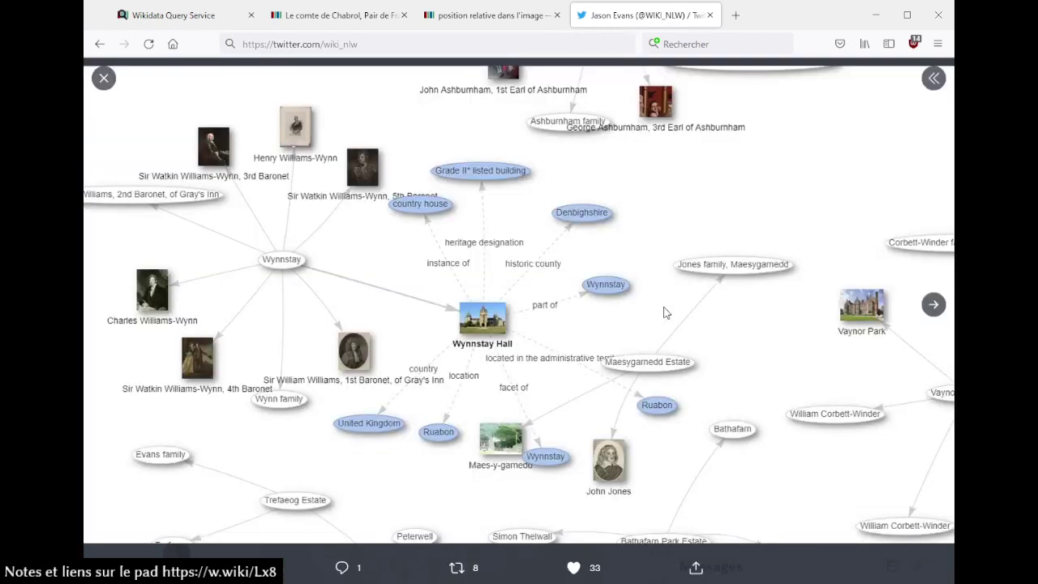
{"action": "key", "text": "Right"}
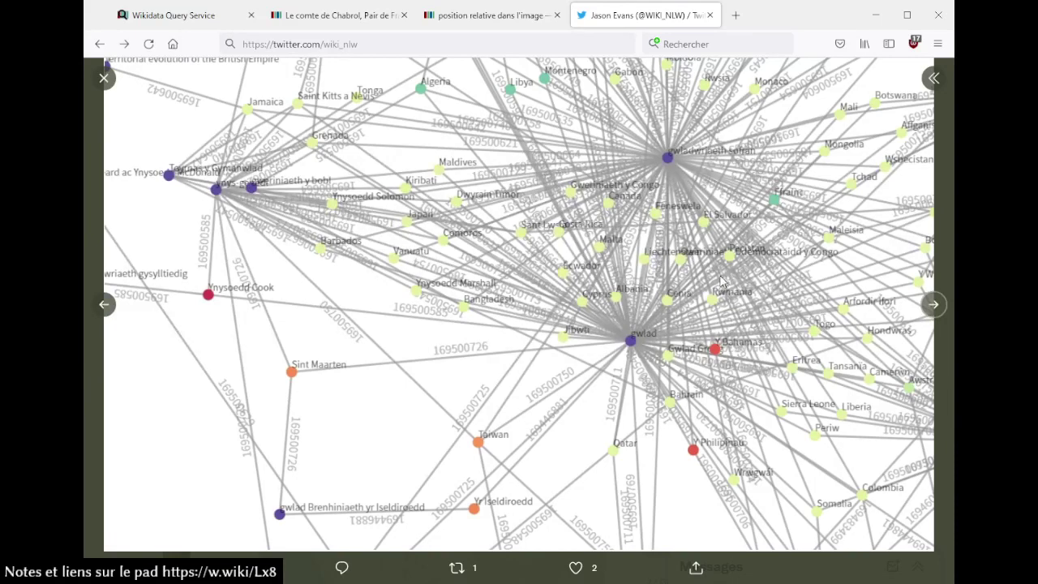
{"action": "key", "text": "Escape"}
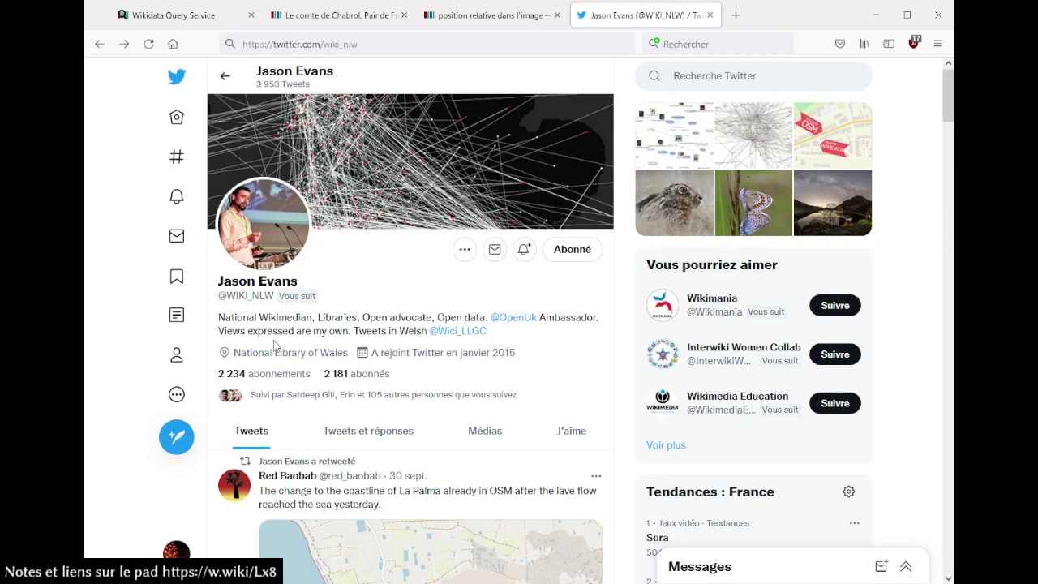
{"action": "left_click_drag", "start_coordinate": [220, 322], "coordinate": [382, 320]}
{"action": "left_click", "coordinate": [324, 321]}
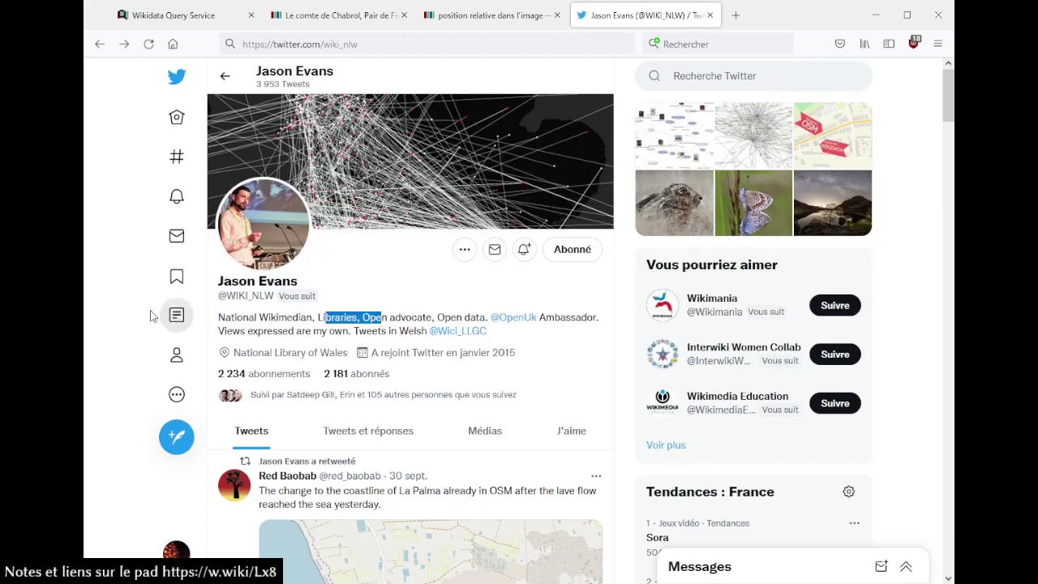
Look through the profile's recent tweets and close the Twitter tab
{"action": "scroll", "coordinate": [126, 316], "scroll_direction": "down", "scroll_amount": 3}
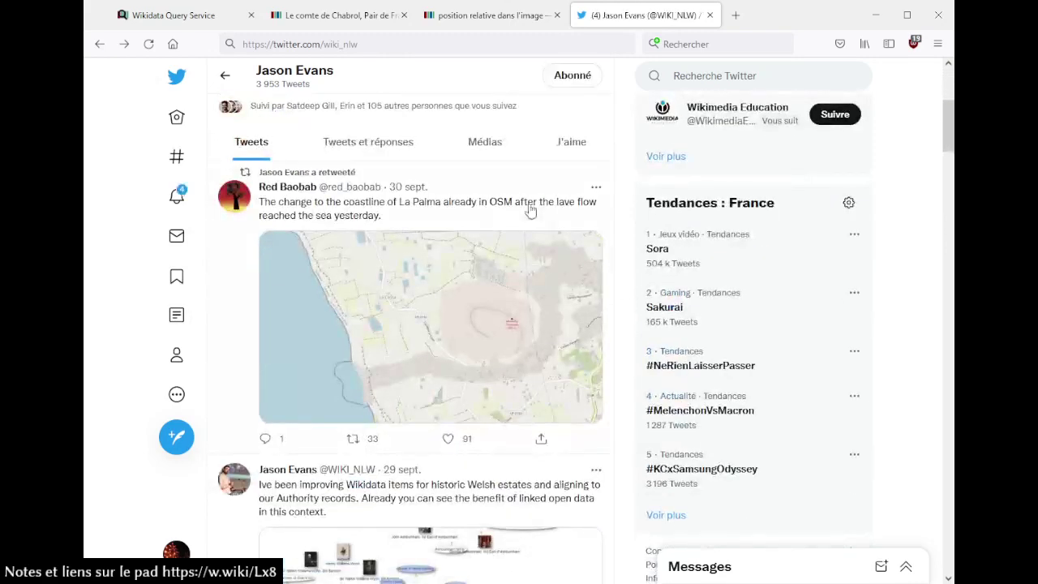
{"action": "scroll", "coordinate": [386, 357], "scroll_direction": "down", "scroll_amount": 5}
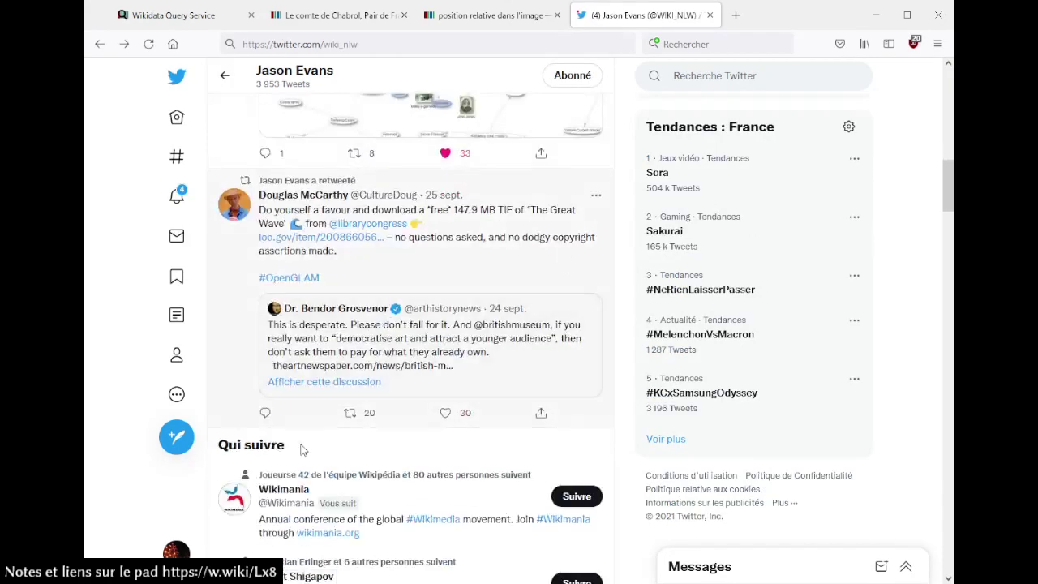
{"action": "scroll", "coordinate": [301, 451], "scroll_direction": "down", "scroll_amount": 4}
{"action": "scroll", "coordinate": [302, 451], "scroll_direction": "down", "scroll_amount": 3}
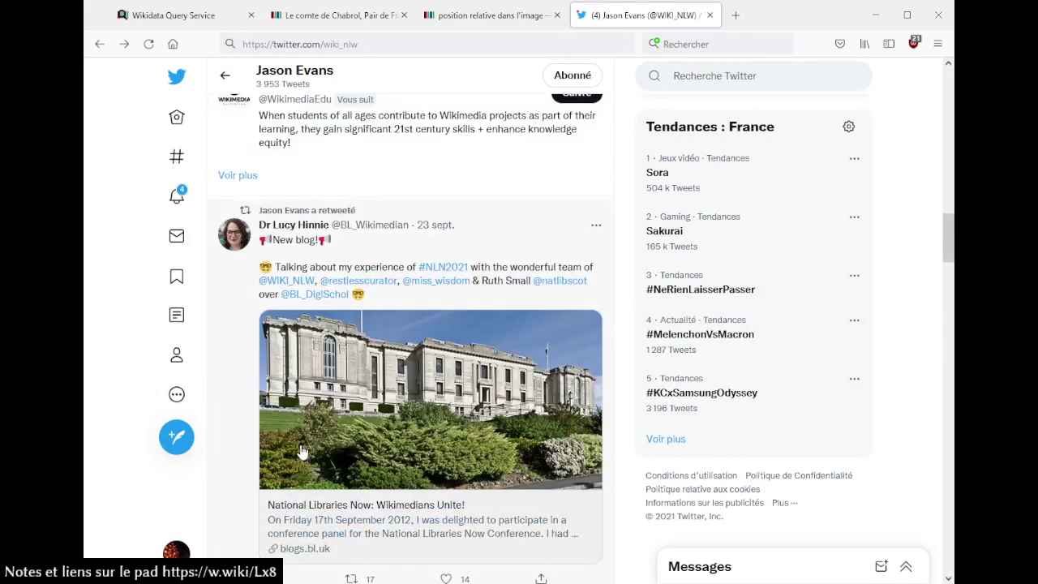
{"action": "scroll", "coordinate": [302, 451], "scroll_direction": "down", "scroll_amount": 4}
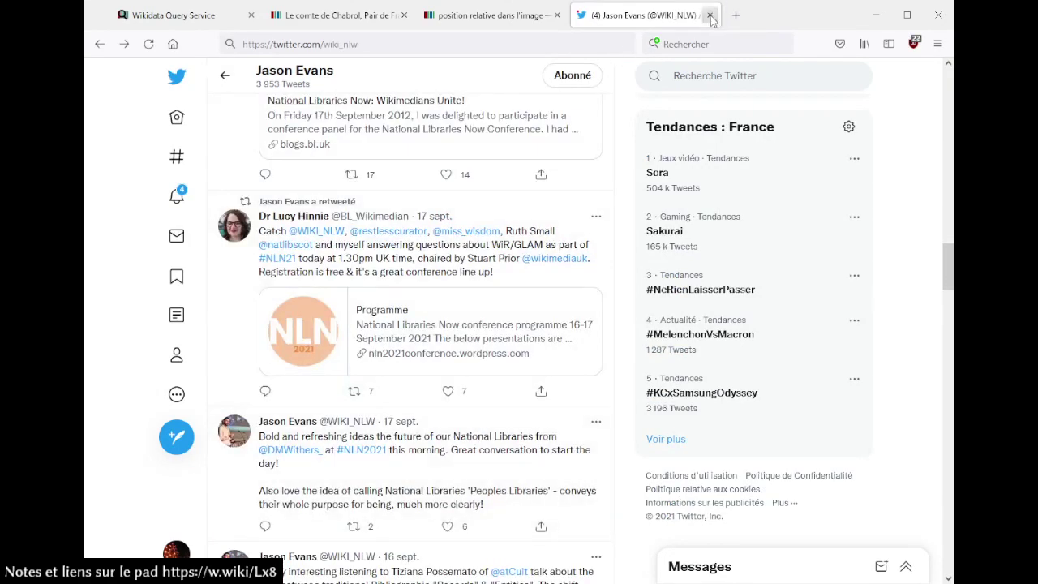
{"action": "left_click", "coordinate": [710, 15]}
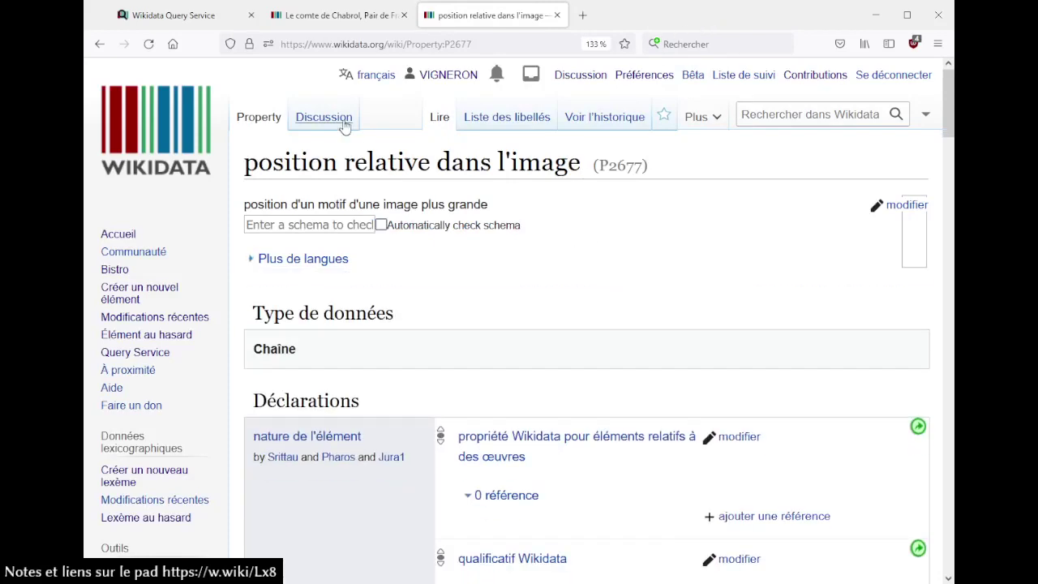
Examine the P2677 property's usage instructions, its "Portrait de femme avec un écureuil" example and its URL format, highlighting the URL
{"action": "scroll", "coordinate": [587, 252], "scroll_direction": "down", "scroll_amount": 5}
{"action": "scroll", "coordinate": [587, 254], "scroll_direction": "up", "scroll_amount": 7}
{"action": "scroll", "coordinate": [685, 214], "scroll_direction": "down", "scroll_amount": 8}
{"action": "scroll", "coordinate": [685, 213], "scroll_direction": "down", "scroll_amount": 10}
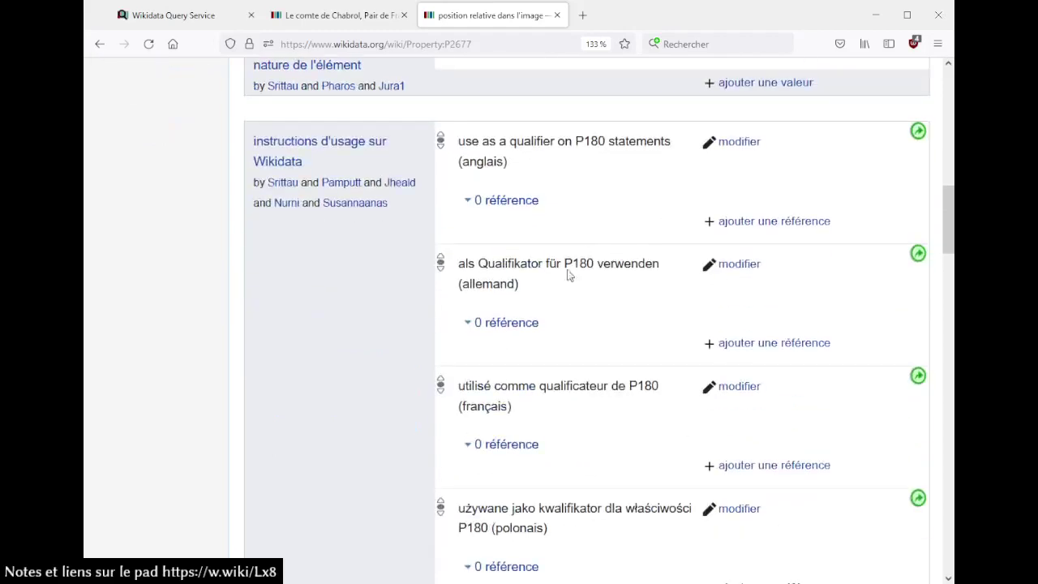
{"action": "scroll", "coordinate": [646, 408], "scroll_direction": "up", "scroll_amount": 5}
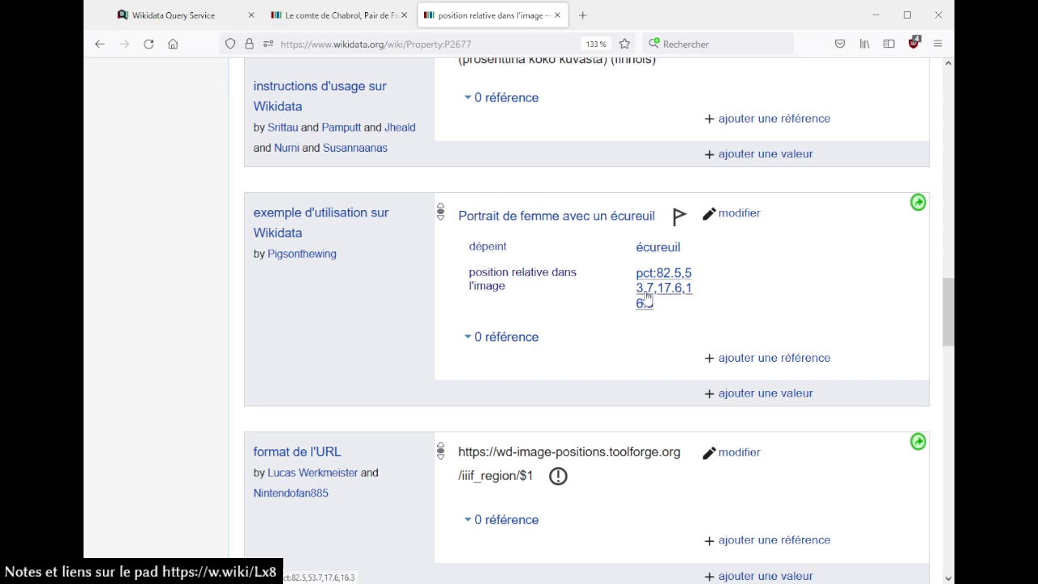
{"action": "mouse_move", "coordinate": [586, 225]}
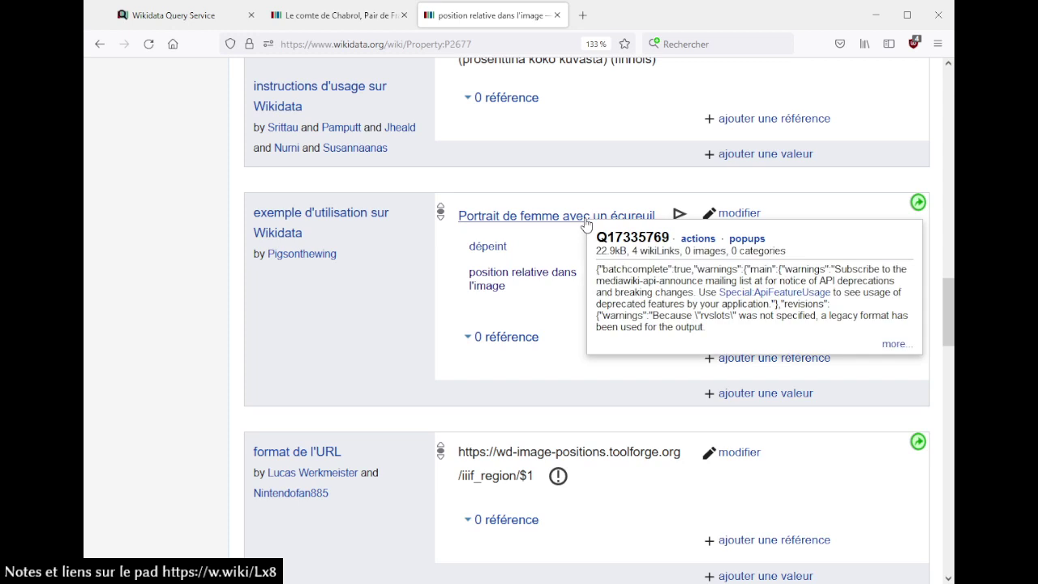
{"action": "scroll", "coordinate": [320, 329], "scroll_direction": "down", "scroll_amount": 2}
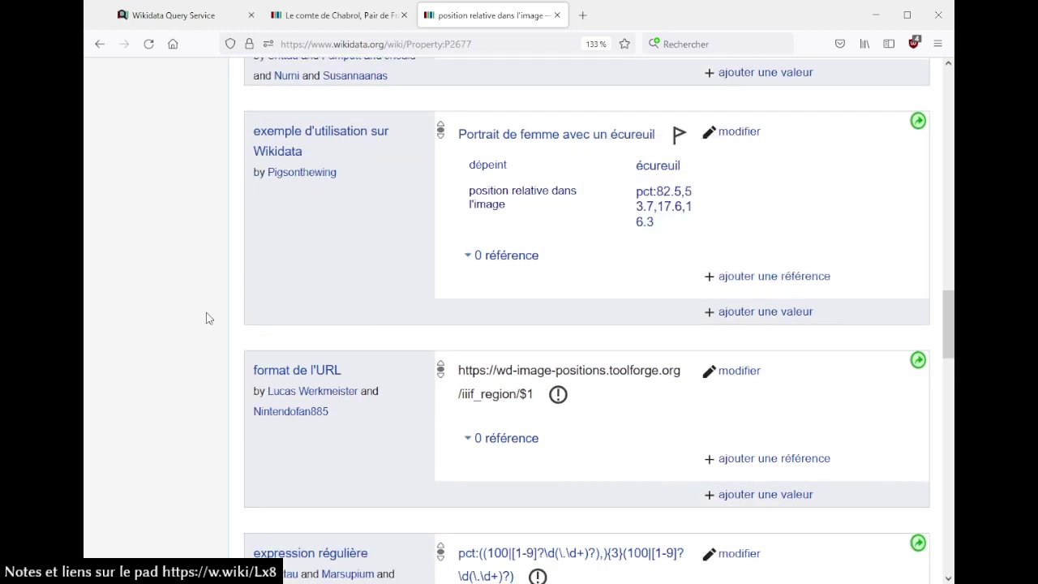
{"action": "scroll", "coordinate": [191, 308], "scroll_direction": "down", "scroll_amount": 2}
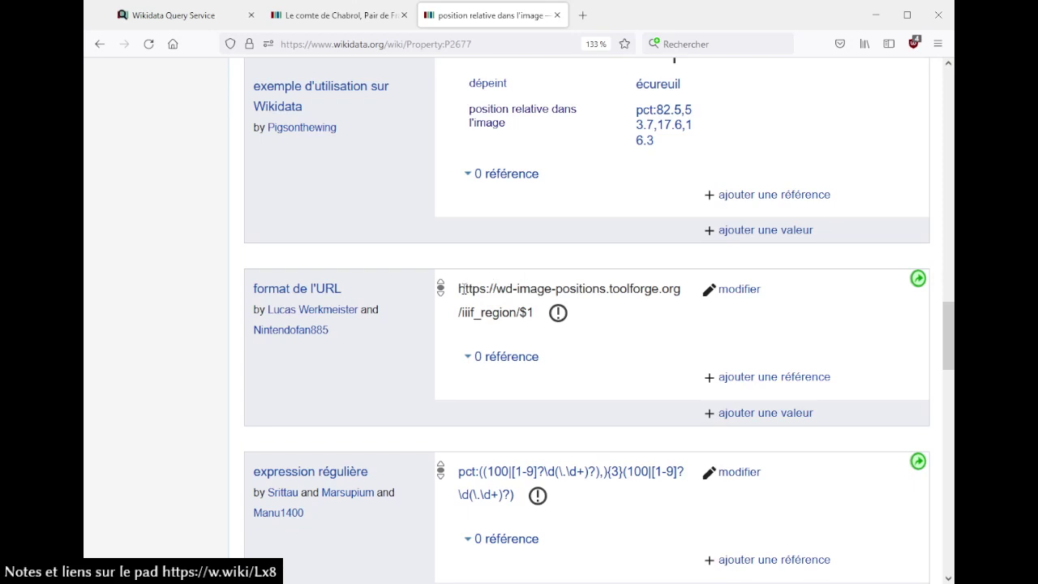
{"action": "left_click_drag", "start_coordinate": [459, 289], "coordinate": [517, 313]}
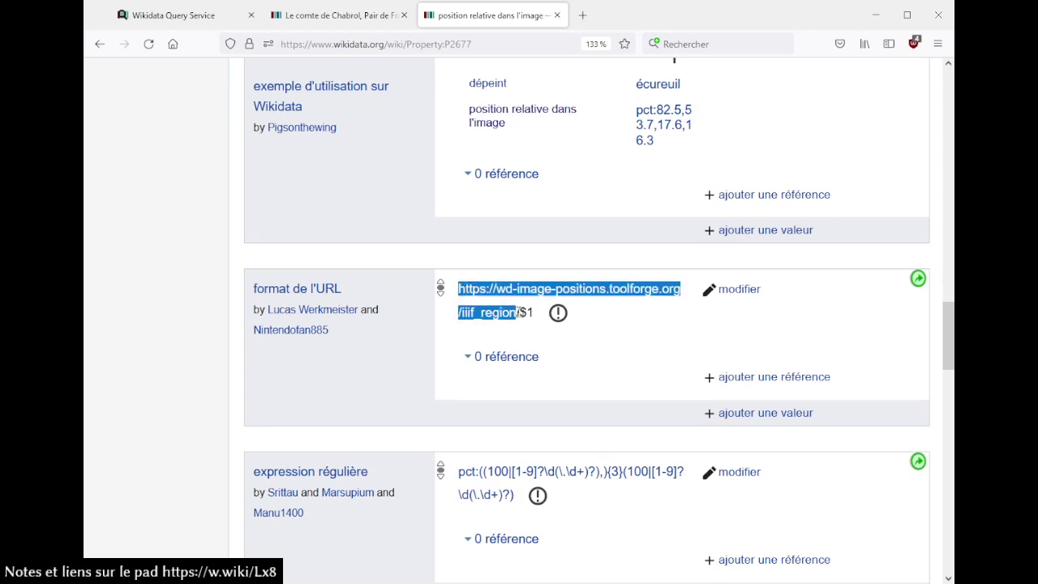
Open the squirrel portrait example's relative position value in a new tab and inspect the labelled regions on the painting
{"action": "middle_click", "coordinate": [647, 142]}
{"action": "left_click", "coordinate": [670, 15]}
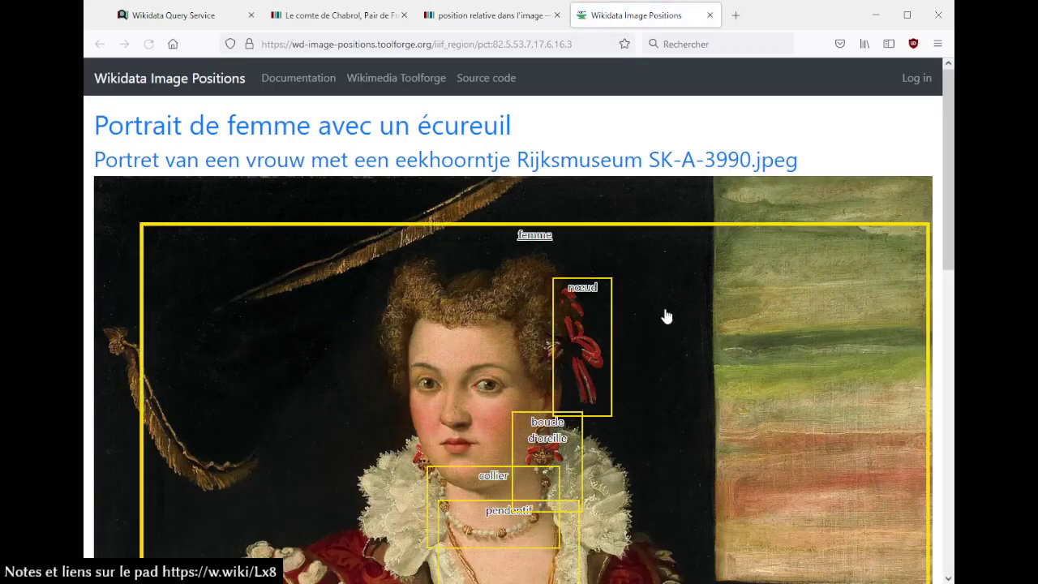
{"action": "scroll", "coordinate": [666, 315], "scroll_direction": "down", "scroll_amount": 5}
{"action": "scroll", "coordinate": [570, 167], "scroll_direction": "up", "scroll_amount": 2}
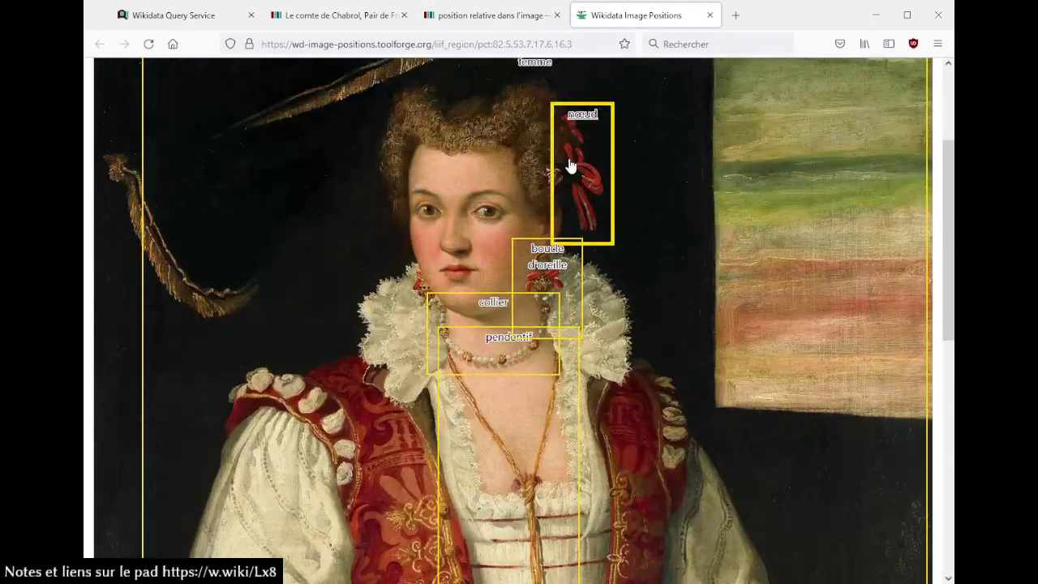
{"action": "scroll", "coordinate": [656, 295], "scroll_direction": "up", "scroll_amount": 3}
{"action": "scroll", "coordinate": [659, 295], "scroll_direction": "down", "scroll_amount": 8}
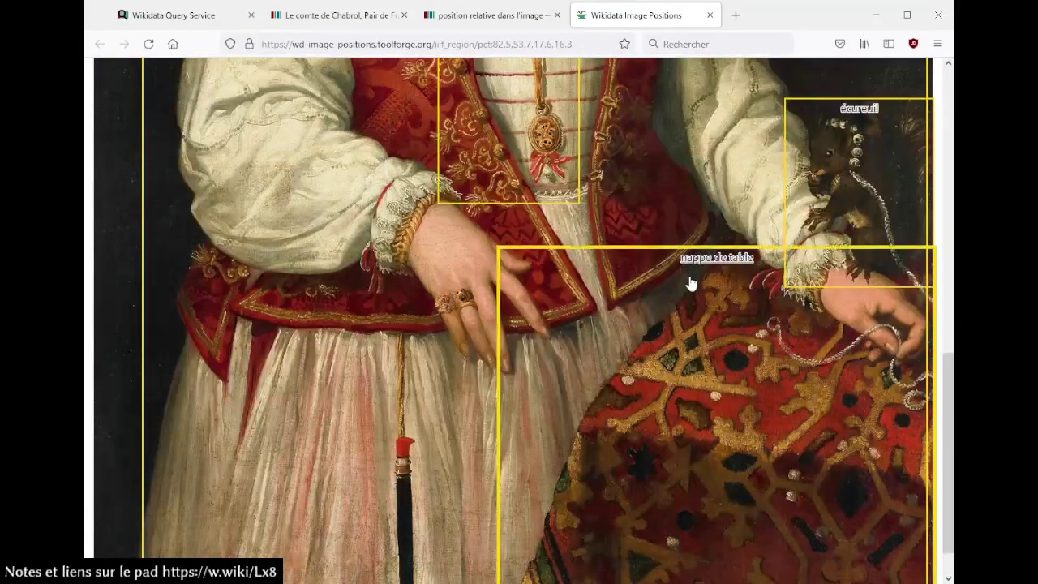
Try to view the whole painting by zooming the page out, and restore the default zoom
{"action": "scroll", "coordinate": [690, 283], "scroll_direction": "down", "scroll_amount": 2, "text": "ctrl"}
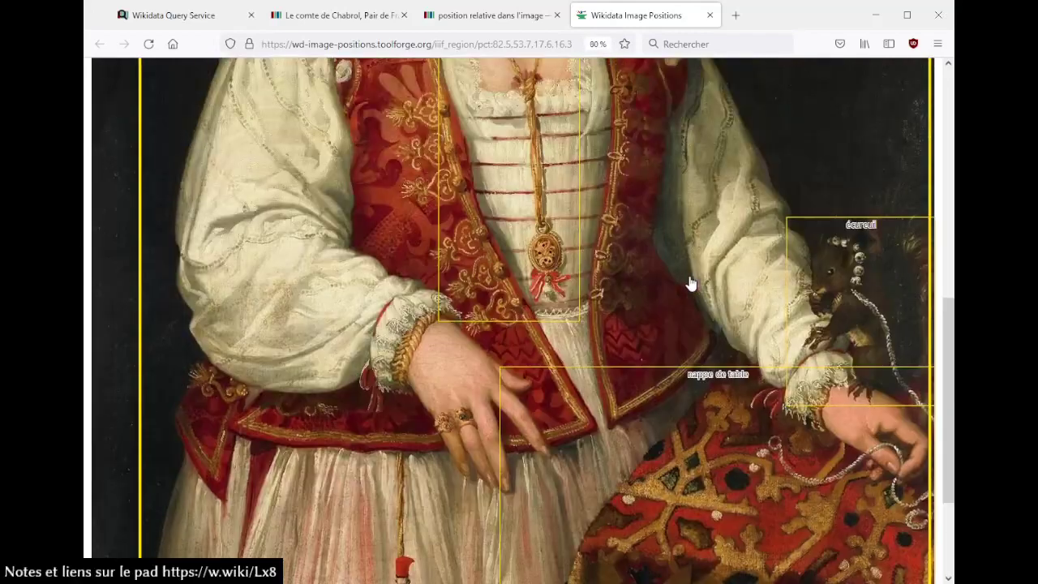
{"action": "scroll", "coordinate": [690, 283], "scroll_direction": "down", "scroll_amount": 3, "text": "ctrl"}
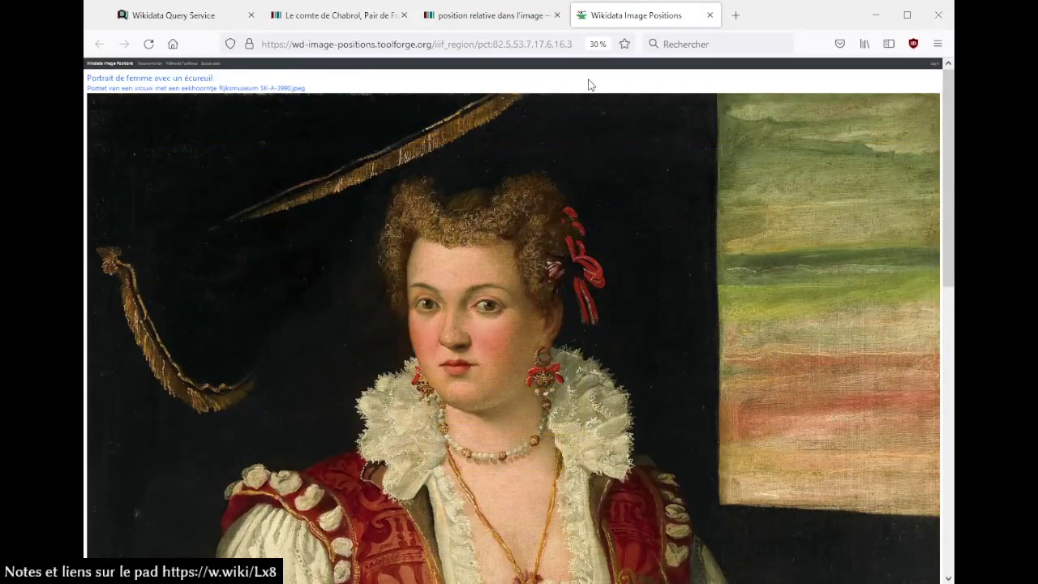
{"action": "key", "text": "ctrl+0"}
Examine the painting's labelled regions, from the jewellery and pendant to the squirrel and tablecloth
{"action": "scroll", "coordinate": [591, 310], "scroll_direction": "down", "scroll_amount": 5}
{"action": "scroll", "coordinate": [591, 310], "scroll_direction": "up", "scroll_amount": 3}
{"action": "scroll", "coordinate": [590, 308], "scroll_direction": "down", "scroll_amount": 2}
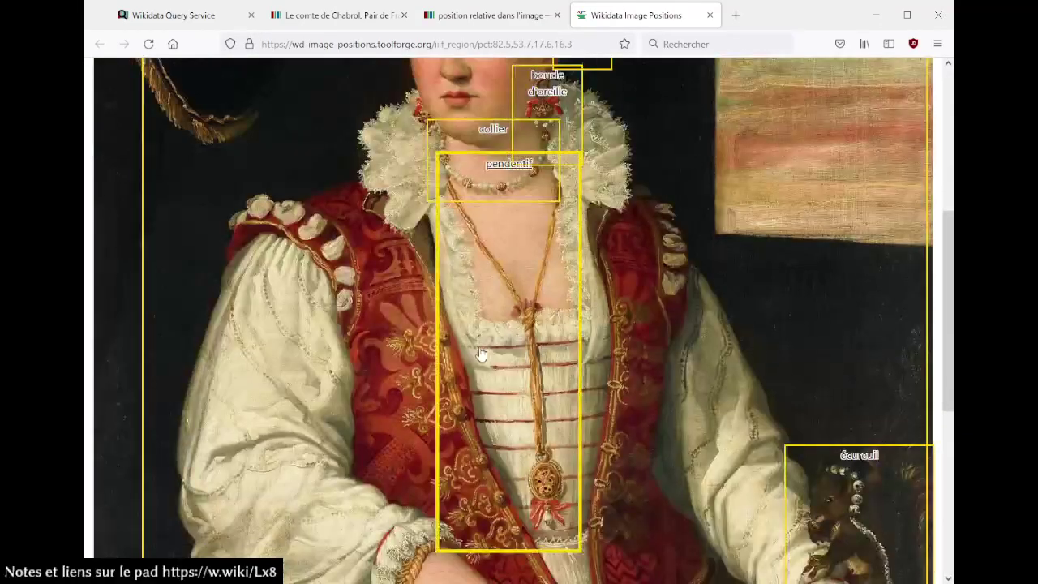
{"action": "scroll", "coordinate": [478, 261], "scroll_direction": "up", "scroll_amount": 1}
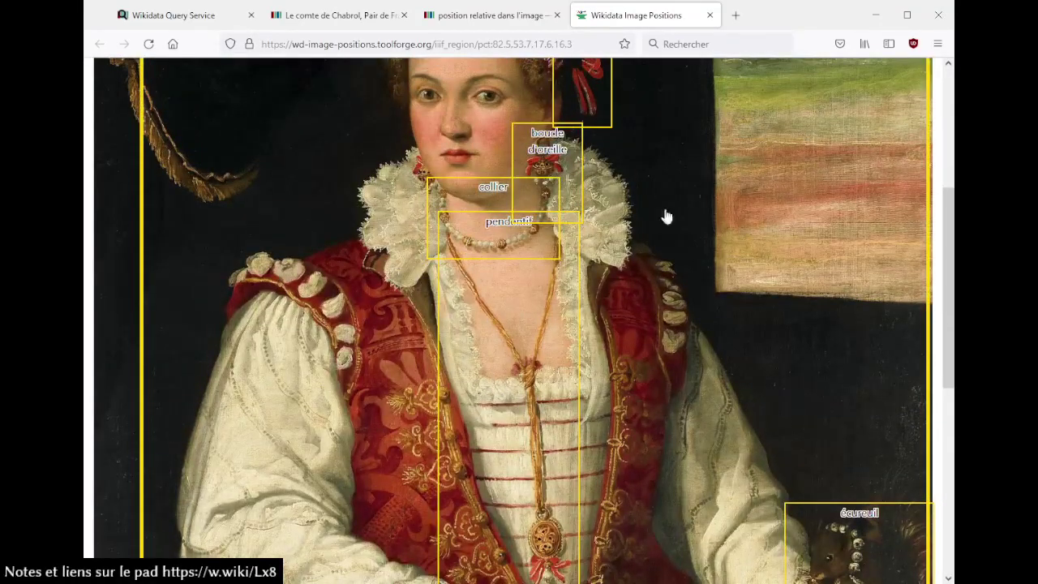
{"action": "scroll", "coordinate": [659, 243], "scroll_direction": "up", "scroll_amount": 1}
{"action": "scroll", "coordinate": [683, 306], "scroll_direction": "down", "scroll_amount": 9}
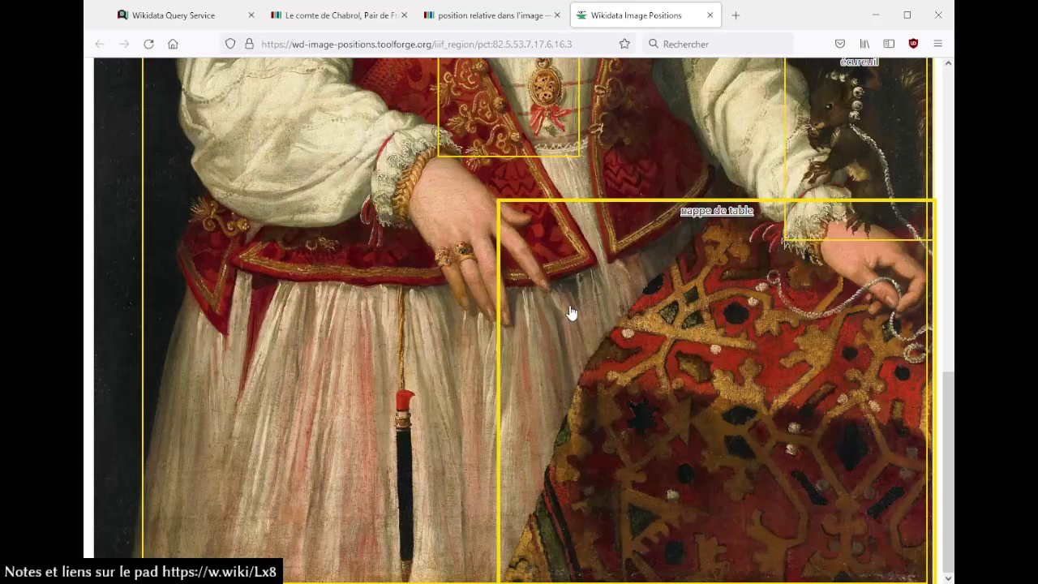
{"action": "scroll", "coordinate": [577, 304], "scroll_direction": "up", "scroll_amount": 10}
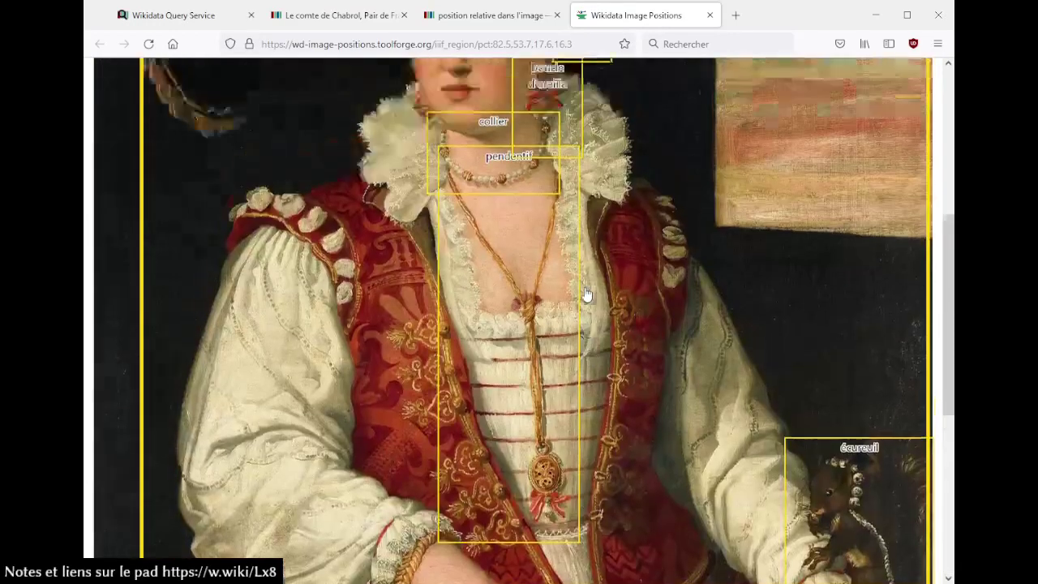
Open the Wikidata Image Positions start page and copy the item ID Q108281593 from the Le comte de Chabrol item's URL
{"action": "scroll", "coordinate": [586, 294], "scroll_direction": "up", "scroll_amount": 2}
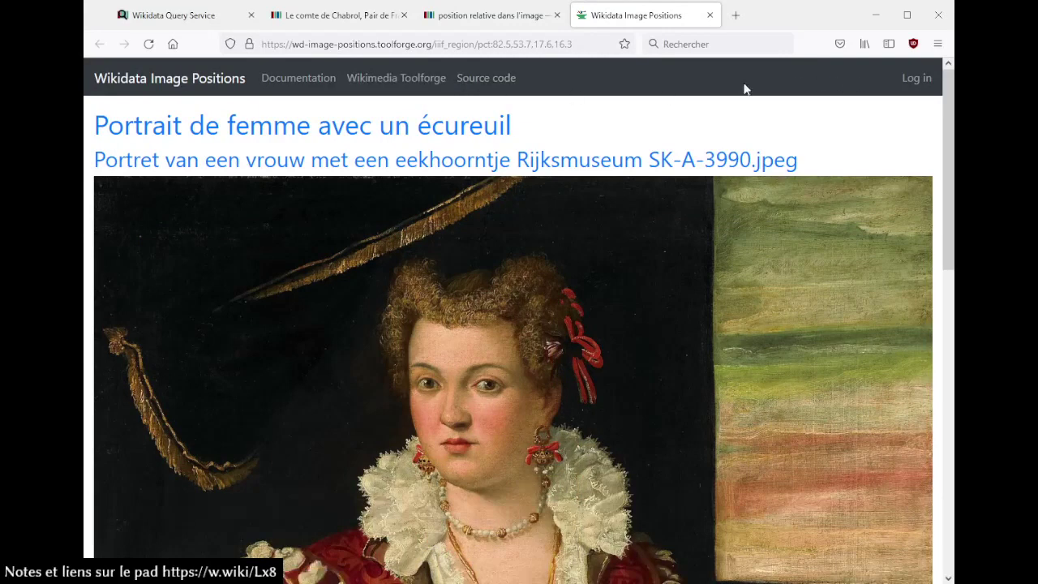
{"action": "left_click", "coordinate": [178, 81]}
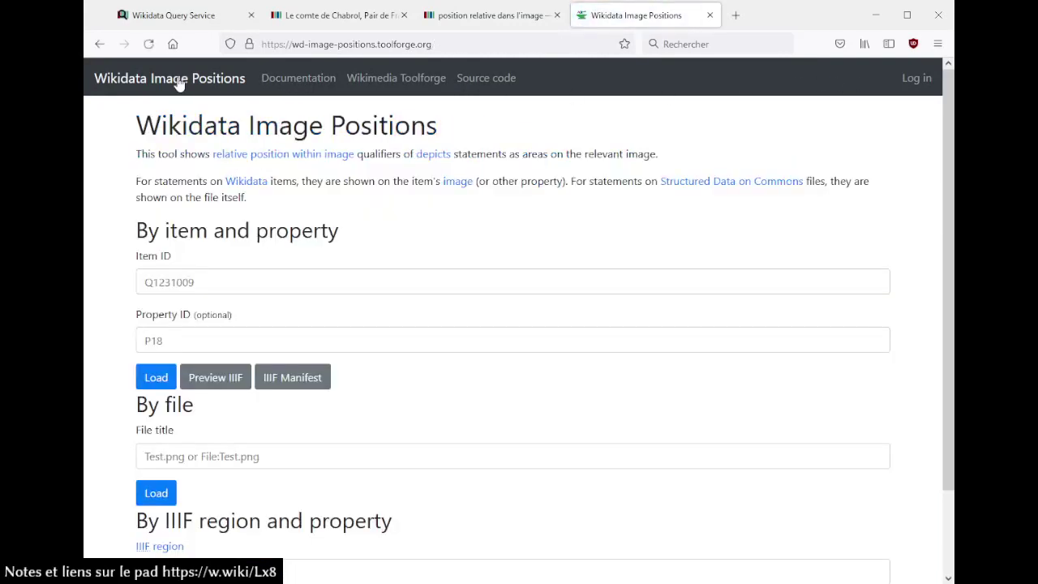
{"action": "left_click", "coordinate": [385, 20]}
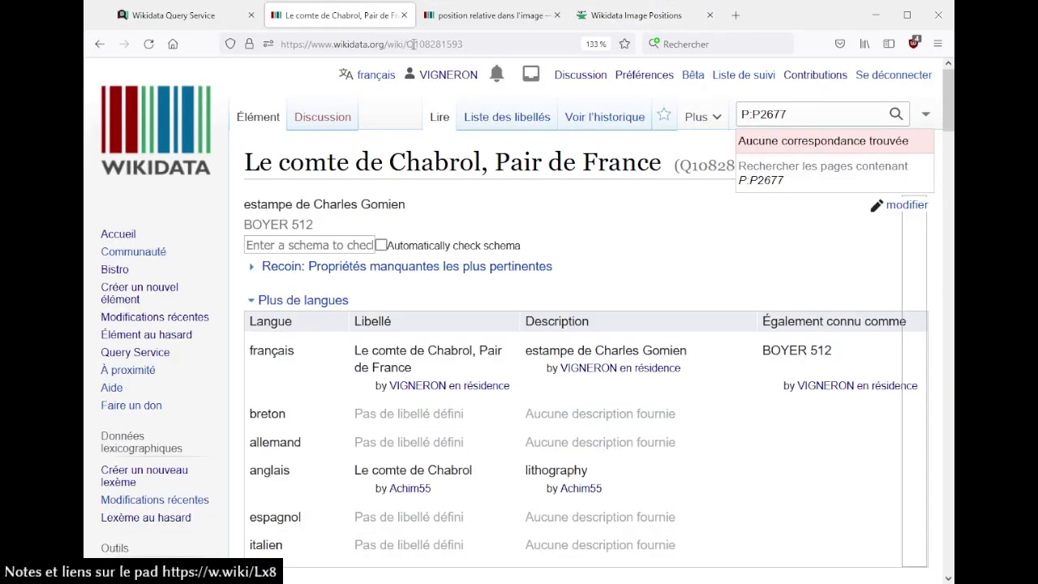
{"action": "double_click", "coordinate": [413, 44]}
{"action": "key", "text": "ctrl+c"}
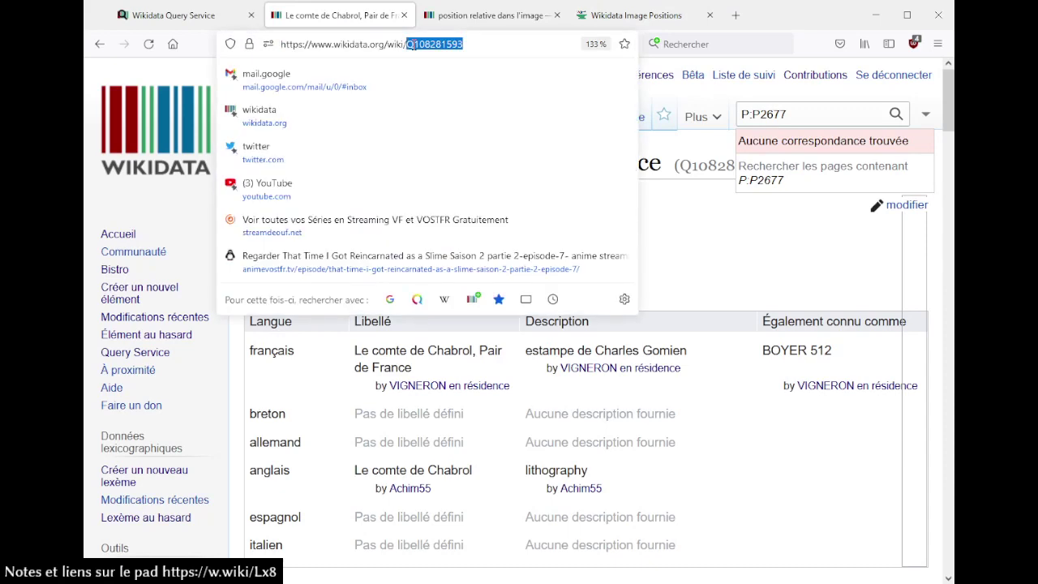
Load item Q108281593 in Wikidata Image Positions by its item ID, leaving the property unspecified
{"action": "left_click", "coordinate": [654, 16]}
{"action": "left_click", "coordinate": [223, 276]}
{"action": "key", "text": "ctrl+v"}
{"action": "left_click", "coordinate": [153, 386]}
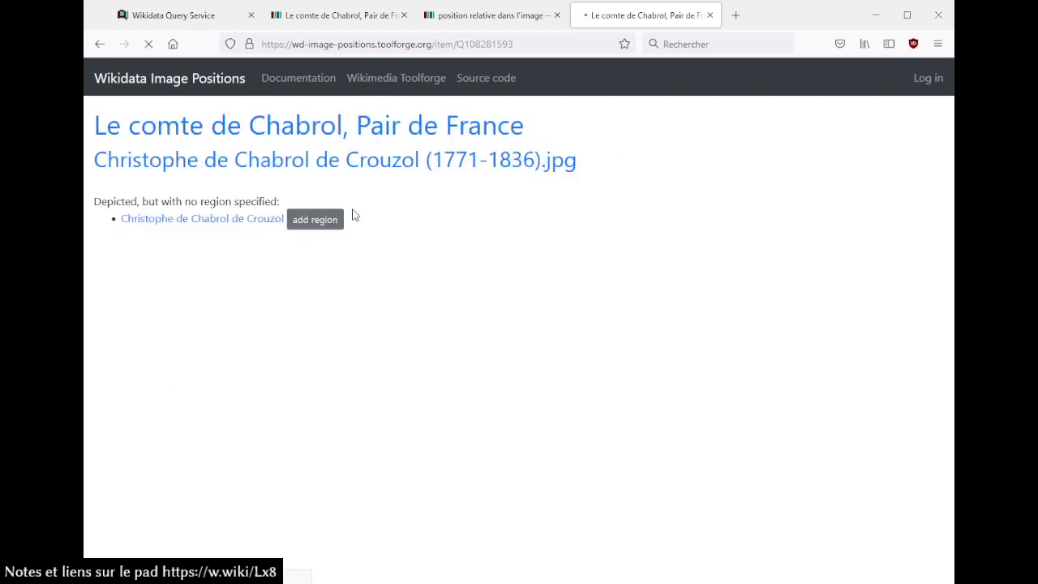
Start a region for the depicted Christophe de Chabrol de Crouzol and pull the selection's upper-left corner in to the middle of the face
{"action": "left_click", "coordinate": [327, 219]}
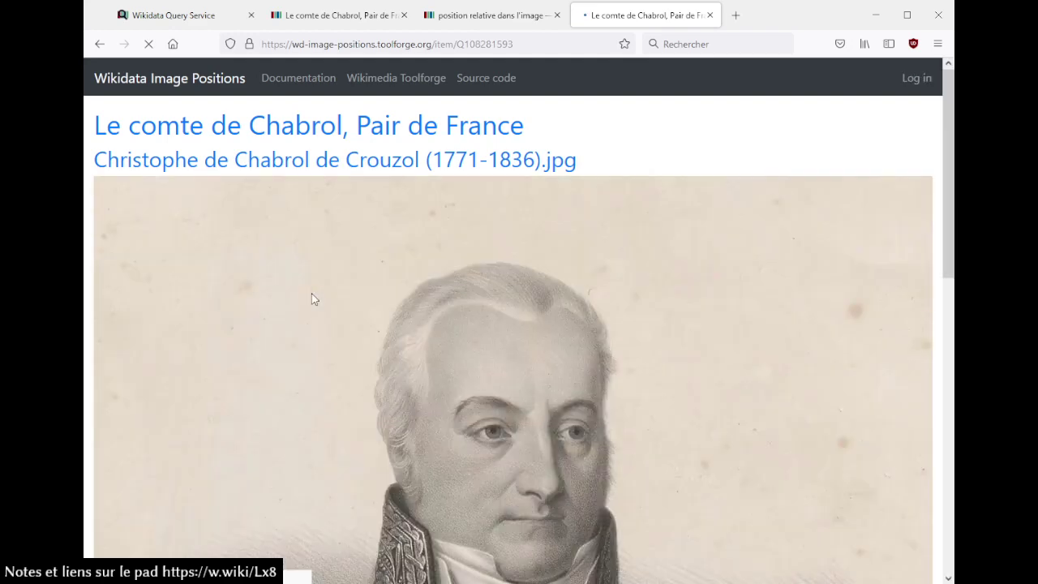
{"action": "scroll", "coordinate": [389, 292], "scroll_direction": "down", "scroll_amount": 2}
{"action": "scroll", "coordinate": [390, 292], "scroll_direction": "down", "scroll_amount": 3}
{"action": "scroll", "coordinate": [390, 292], "scroll_direction": "up", "scroll_amount": 6}
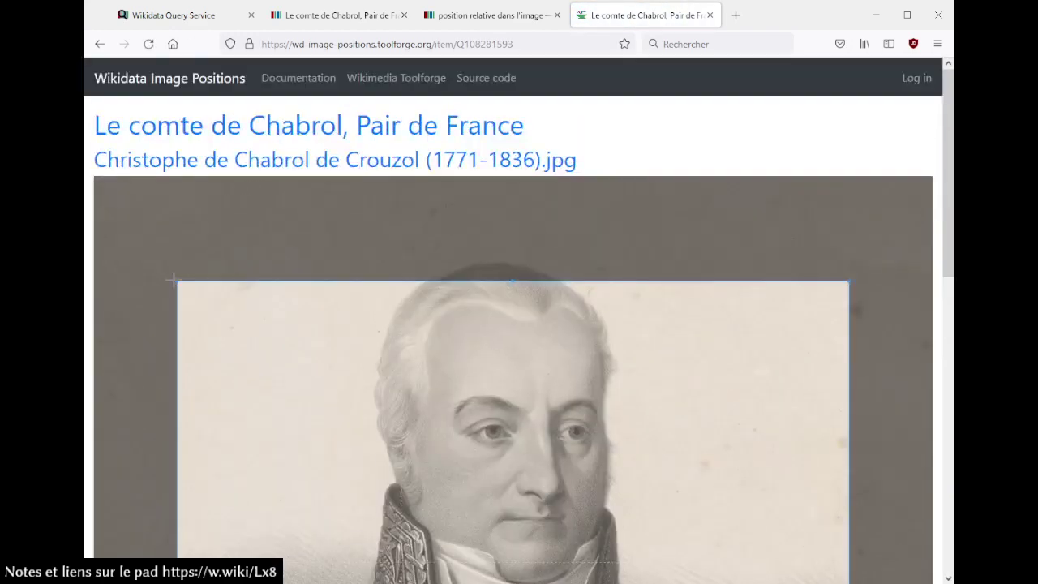
{"action": "left_click_drag", "start_coordinate": [176, 281], "coordinate": [514, 452]}
{"action": "scroll", "coordinate": [445, 308], "scroll_direction": "down", "scroll_amount": 7}
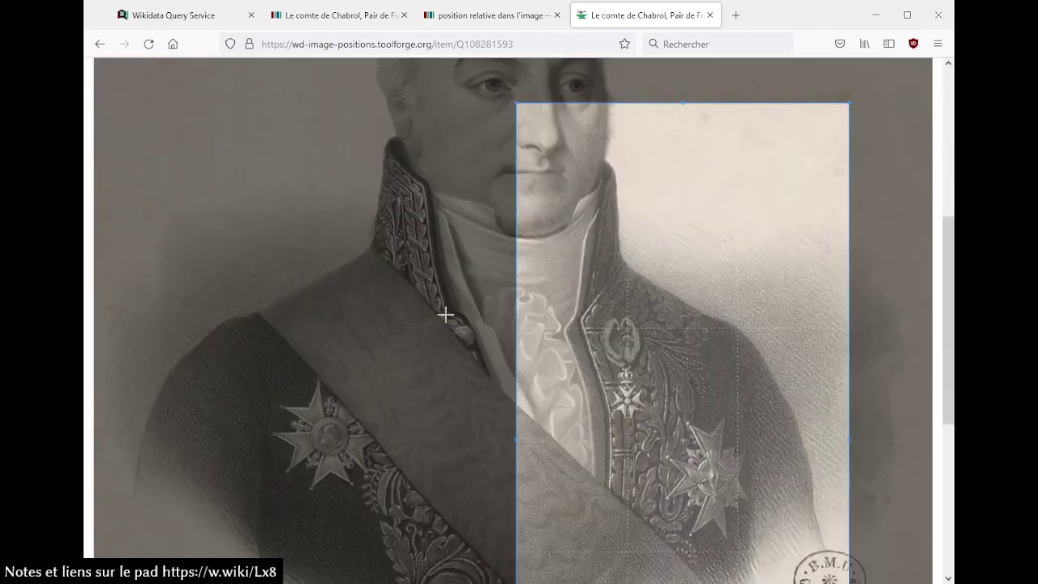
Shrink the selection from its upper-left and lower-right corners to frame the star-shaped medal on the right side of the portrait's chest
{"action": "scroll", "coordinate": [459, 293], "scroll_direction": "up", "scroll_amount": 2}
{"action": "left_click_drag", "start_coordinate": [514, 103], "coordinate": [661, 408]}
{"action": "scroll", "coordinate": [641, 414], "scroll_direction": "down", "scroll_amount": 2}
{"action": "scroll", "coordinate": [641, 415], "scroll_direction": "down", "scroll_amount": 2}
{"action": "left_click_drag", "start_coordinate": [848, 433], "coordinate": [763, 205]}
{"action": "scroll", "coordinate": [750, 343], "scroll_direction": "down", "scroll_amount": 1}
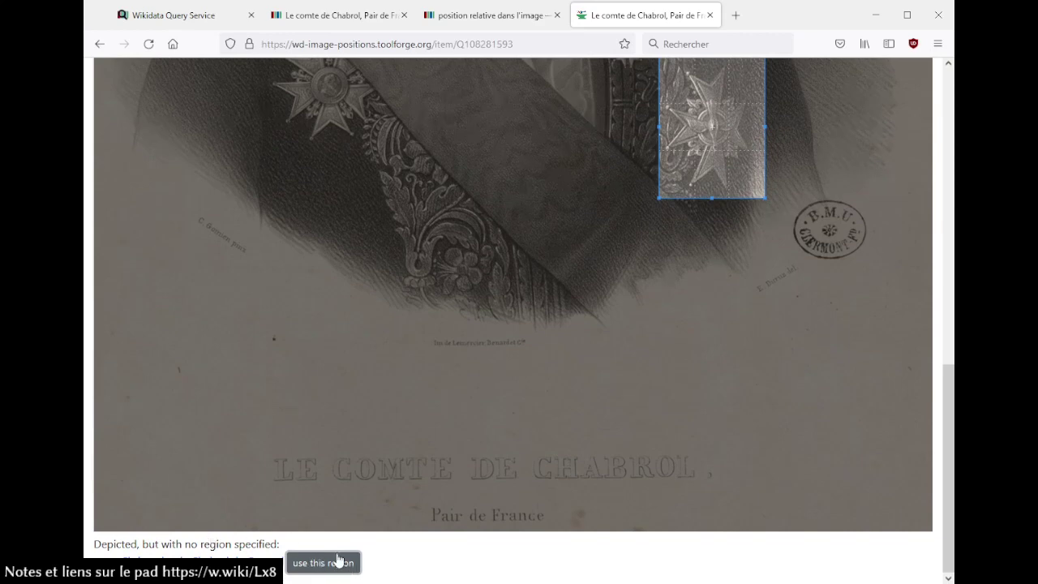
{"action": "scroll", "coordinate": [568, 410], "scroll_direction": "up", "scroll_amount": 10}
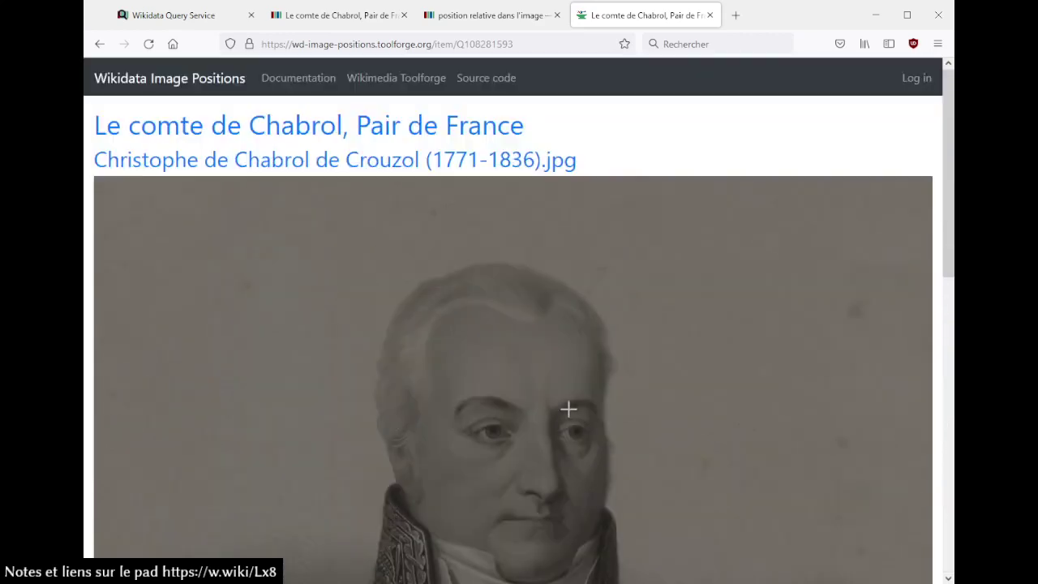
{"action": "scroll", "coordinate": [601, 246], "scroll_direction": "down", "scroll_amount": 10}
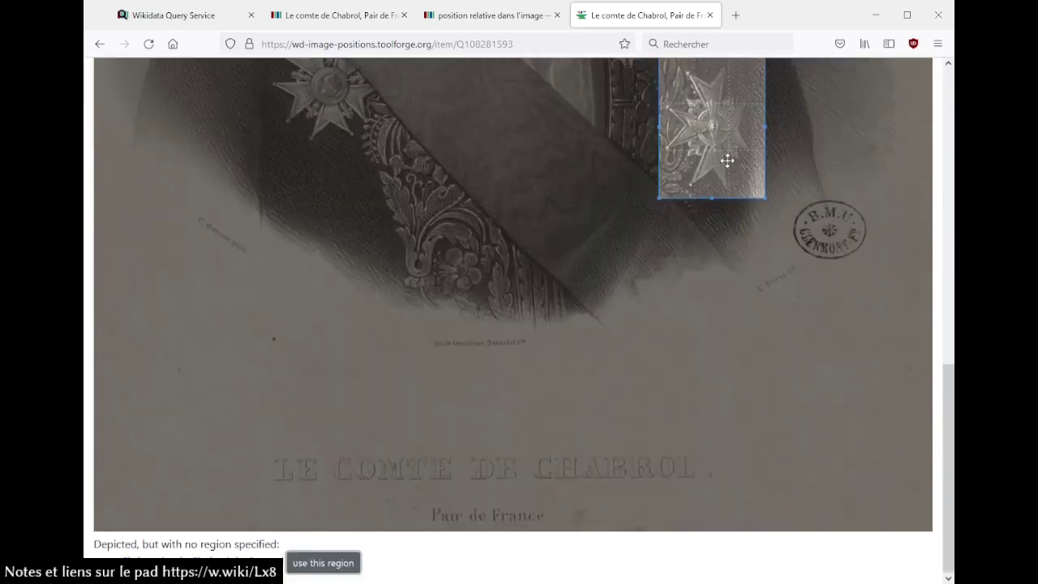